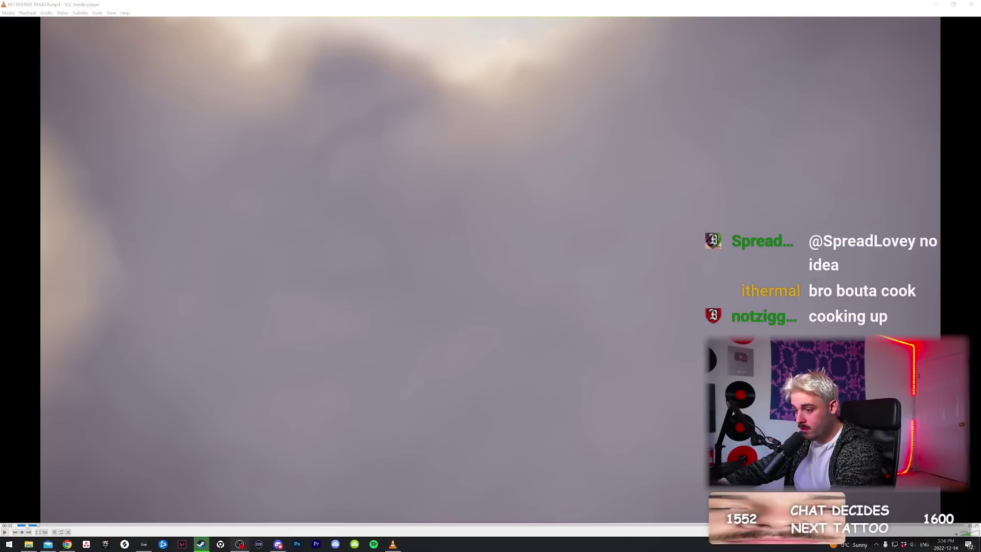
- Watch the trailer video full screen, skip ahead to a later section, pause it and minimize the player
double_click(331, 303)
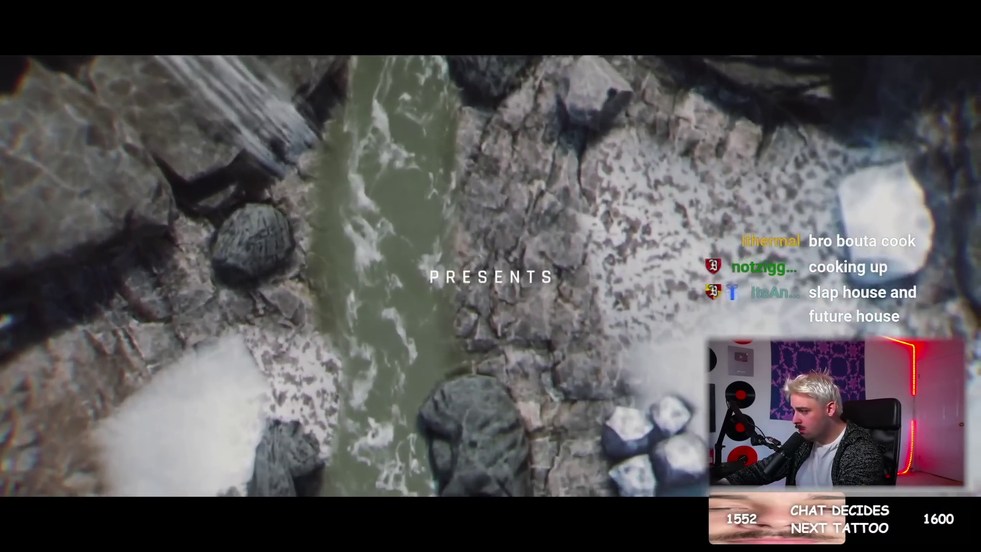
mouse_move(691, 532)
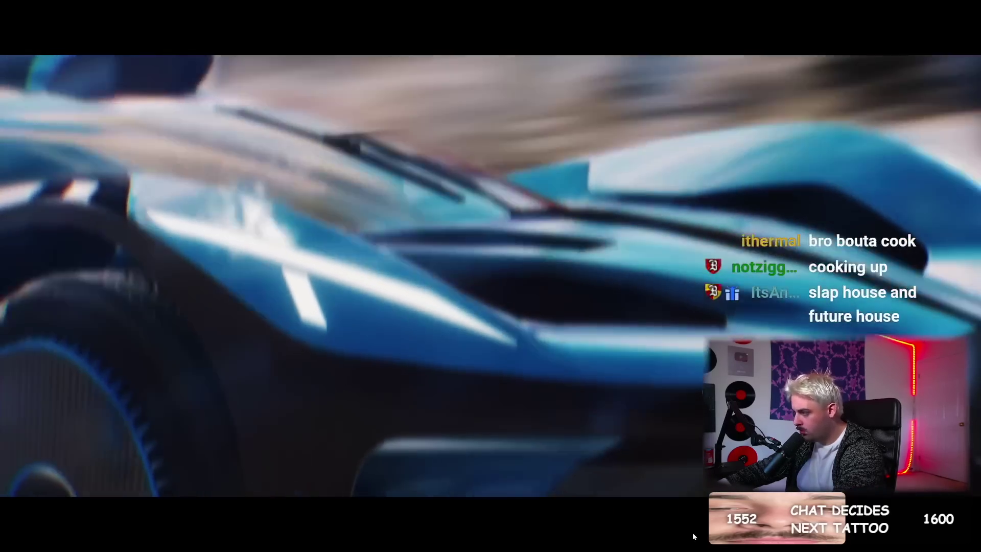
mouse_move(480, 519)
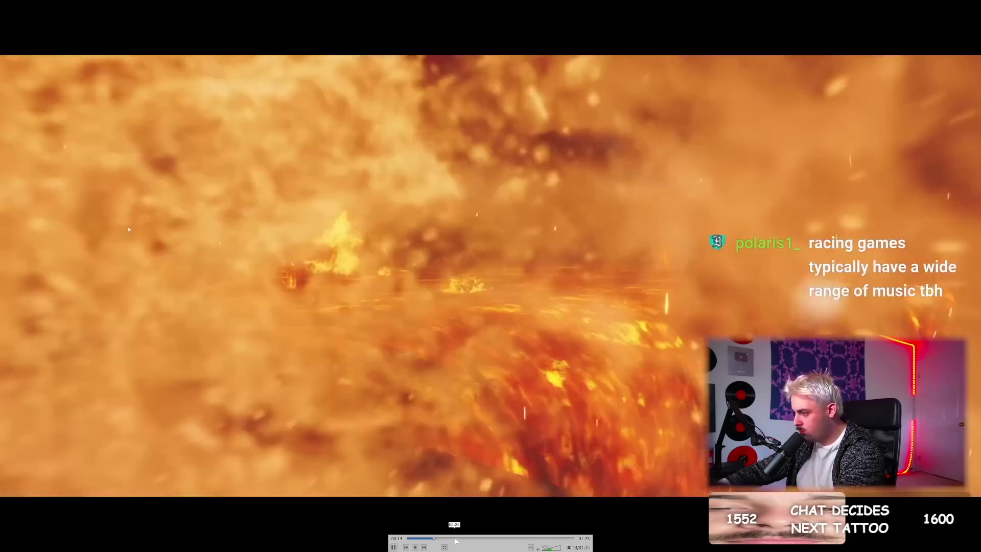
click(456, 539)
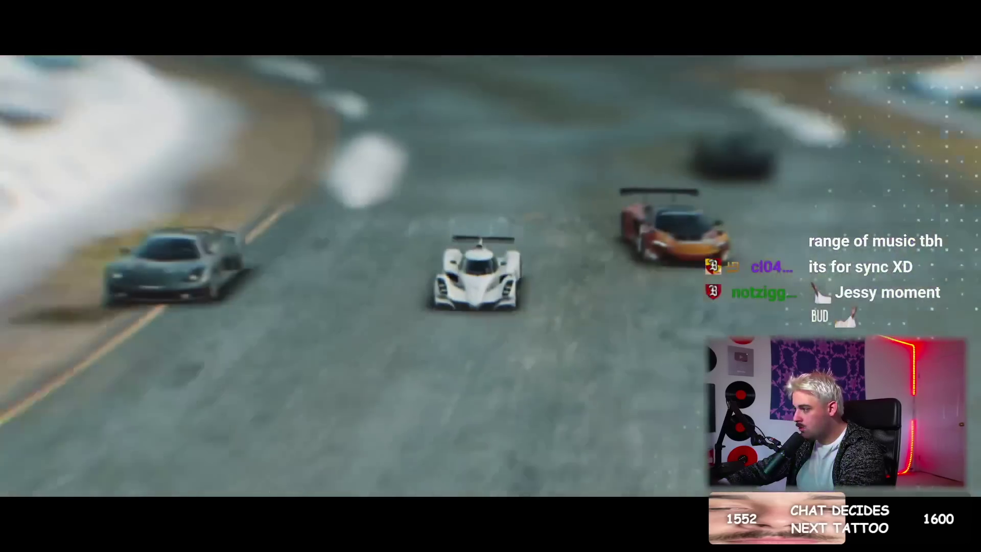
key(Escape)
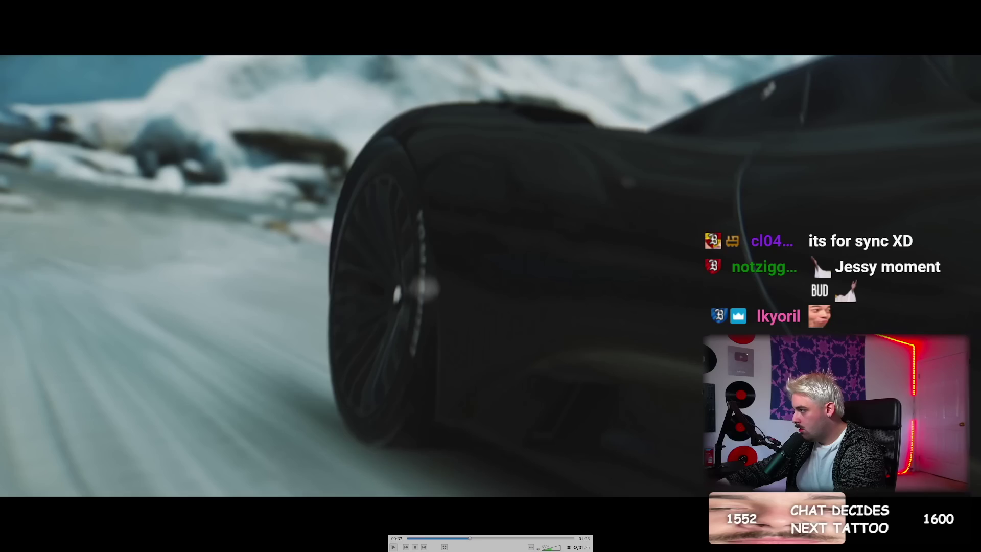
click(939, 5)
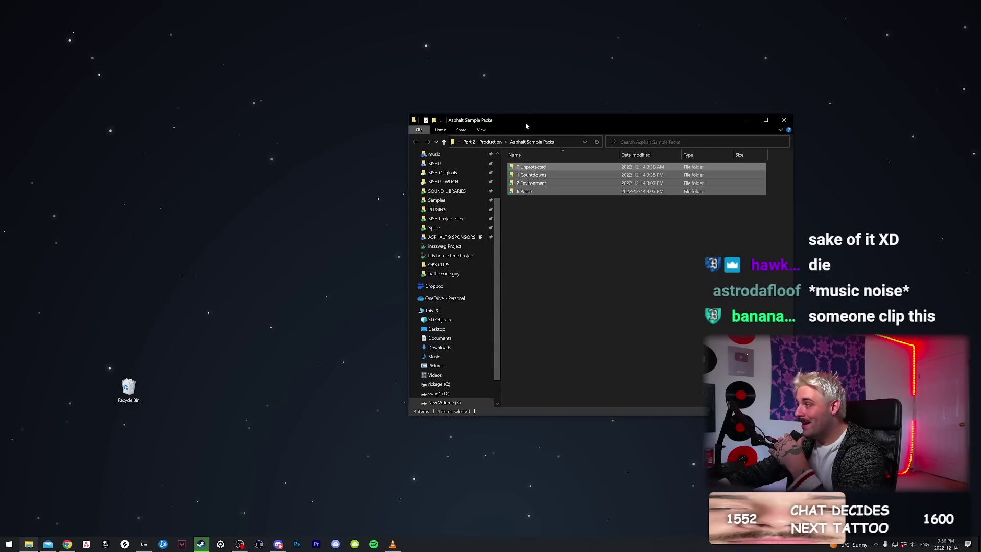
- Open the 0 Unprotected folder of Asphalt Sample Packs and look through its sound files
drag(526, 123, 384, 116)
double_click(393, 159)
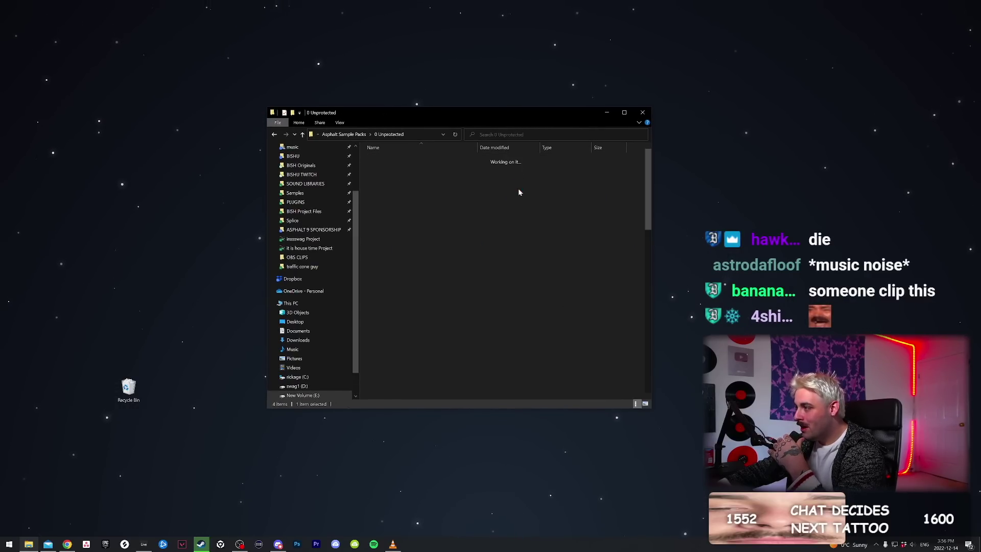
scroll(522, 240, down, 15)
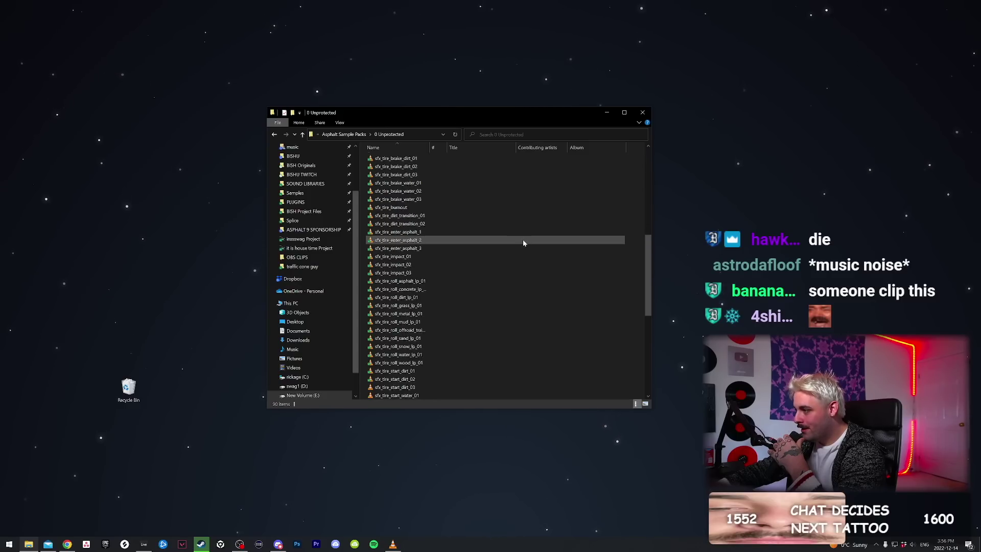
double_click(430, 147)
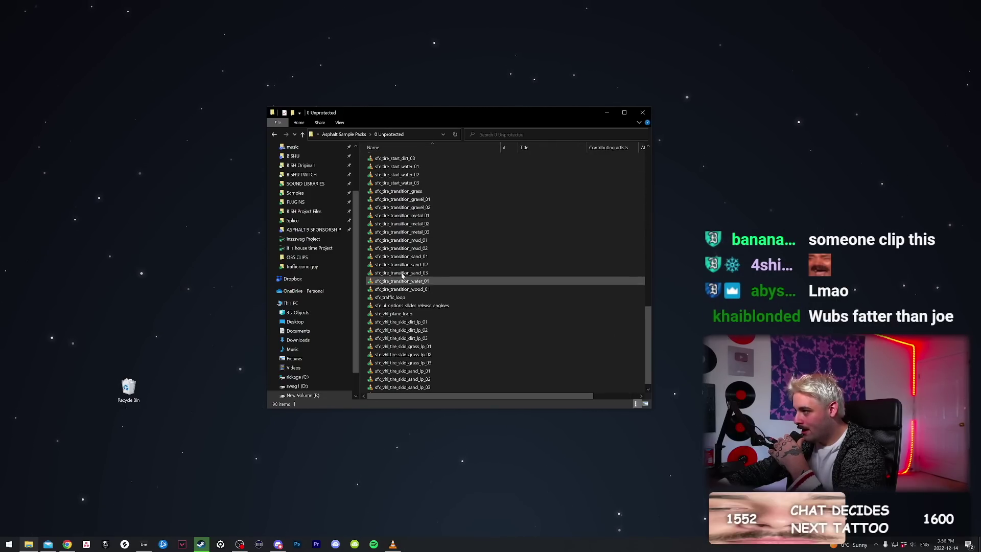
- Switch to Ableton Live and audition the passing-car, truck-horn, tire-brake and tire-roll samples in the 0 Unprotected folder
click(144, 544)
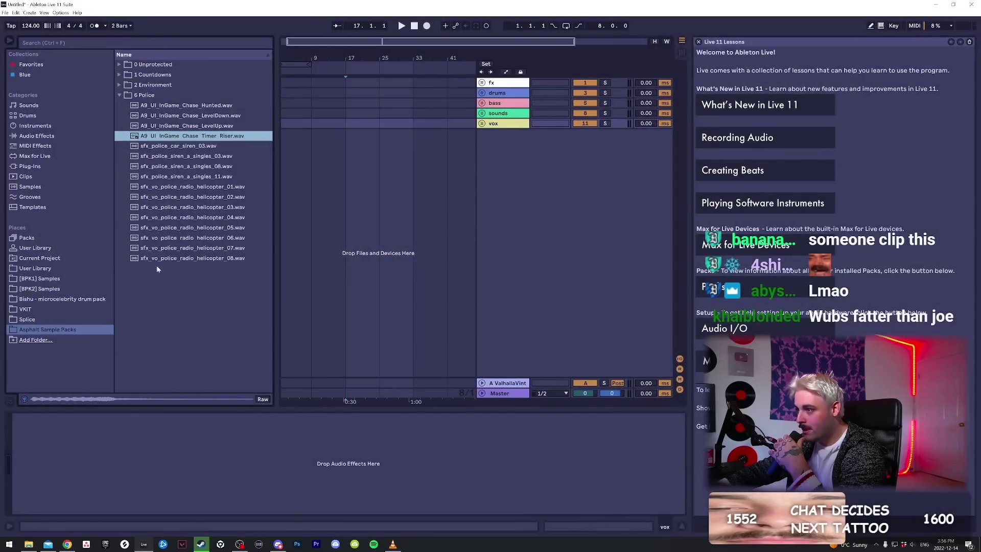
click(206, 177)
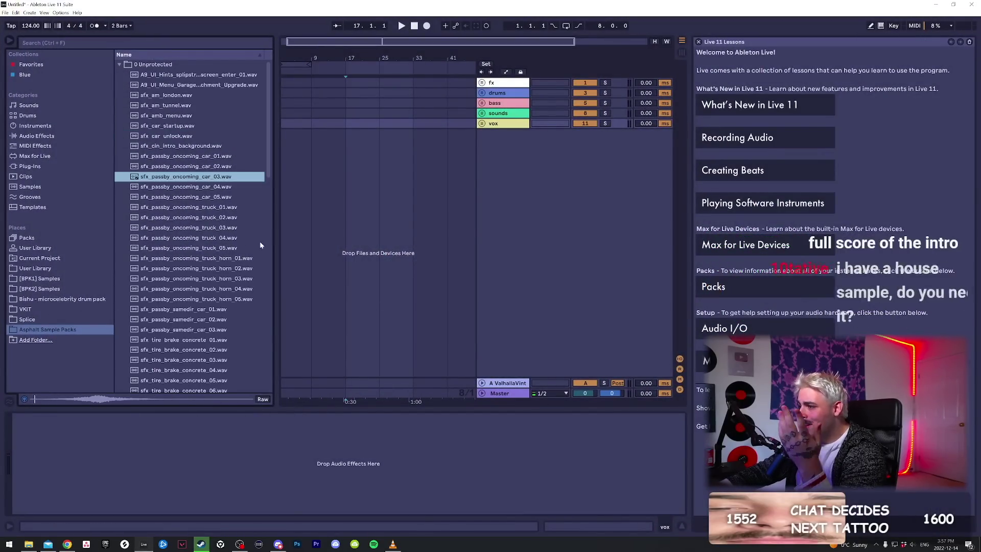
click(218, 290)
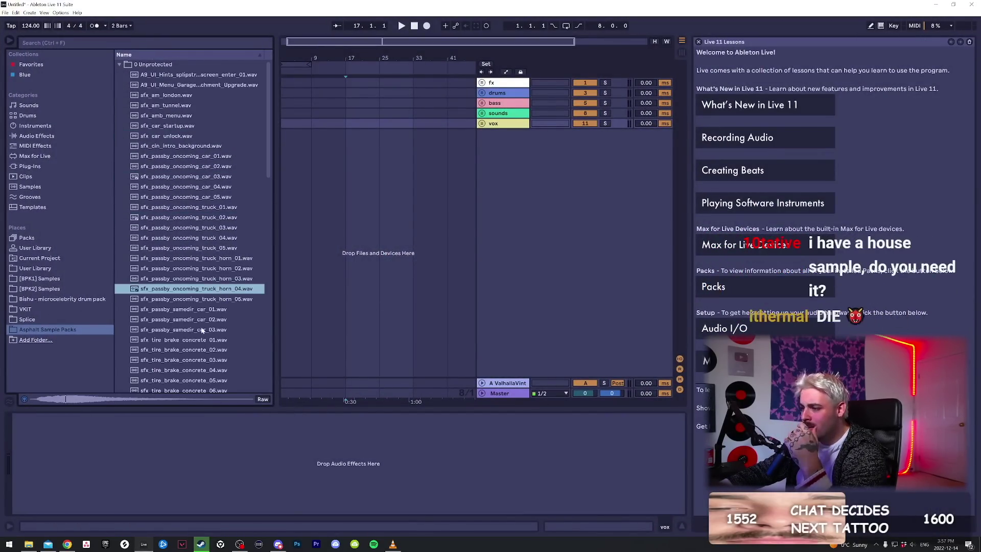
click(203, 320)
click(216, 361)
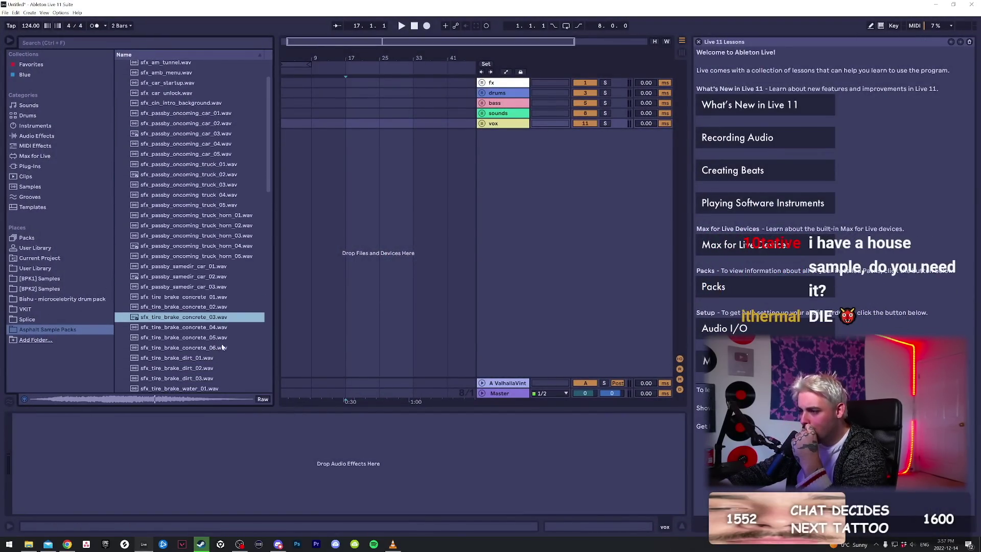
scroll(178, 297, down, 5)
scroll(178, 297, down, 2)
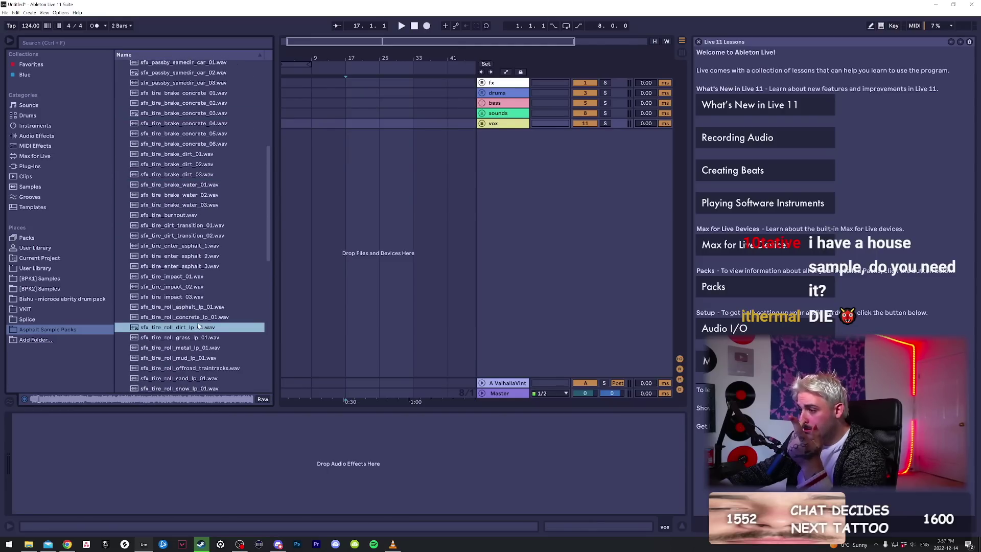
click(194, 368)
scroll(194, 333, down, 5)
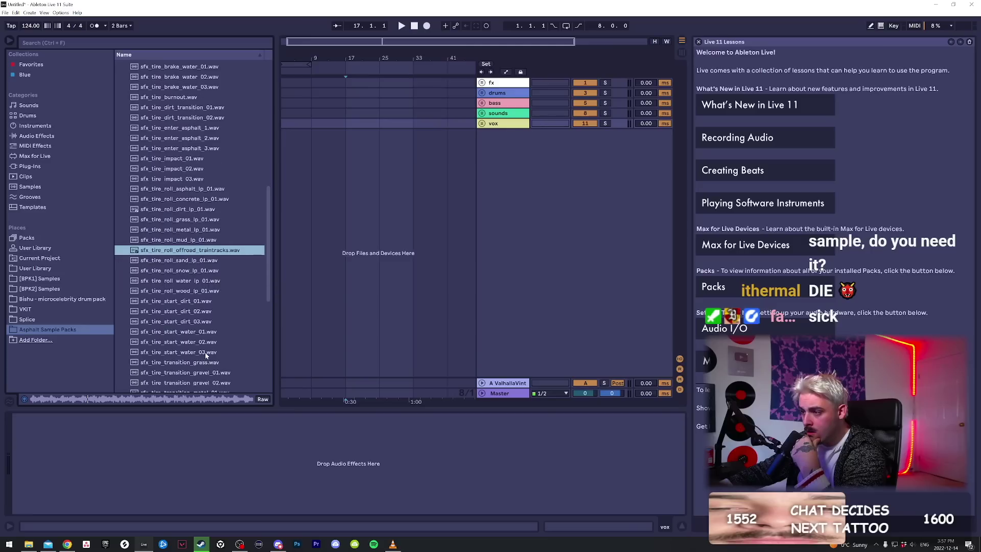
scroll(193, 332, down, 1)
click(346, 142)
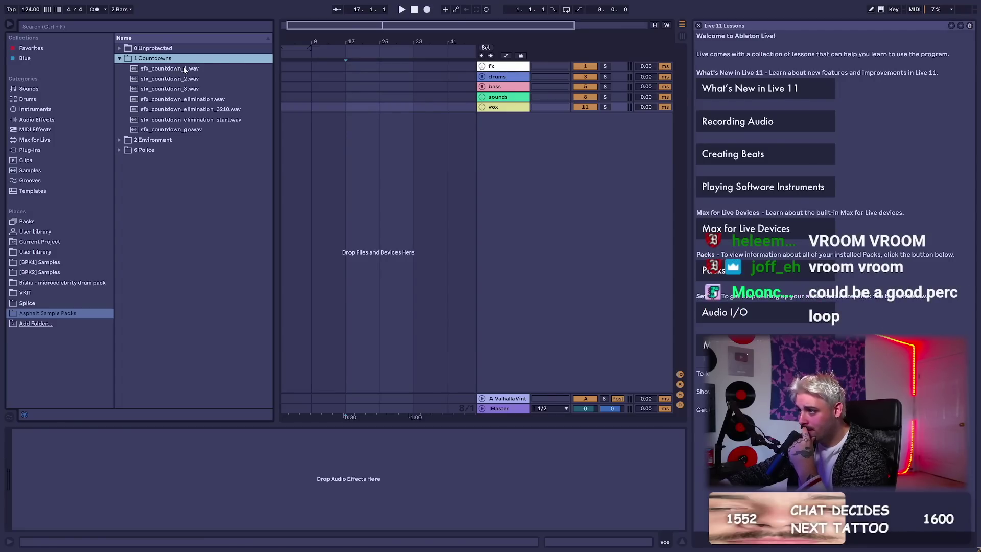
- Audition the first countdown sample and the chase, siren and helicopter radio samples in the 6 Police folder
click(185, 69)
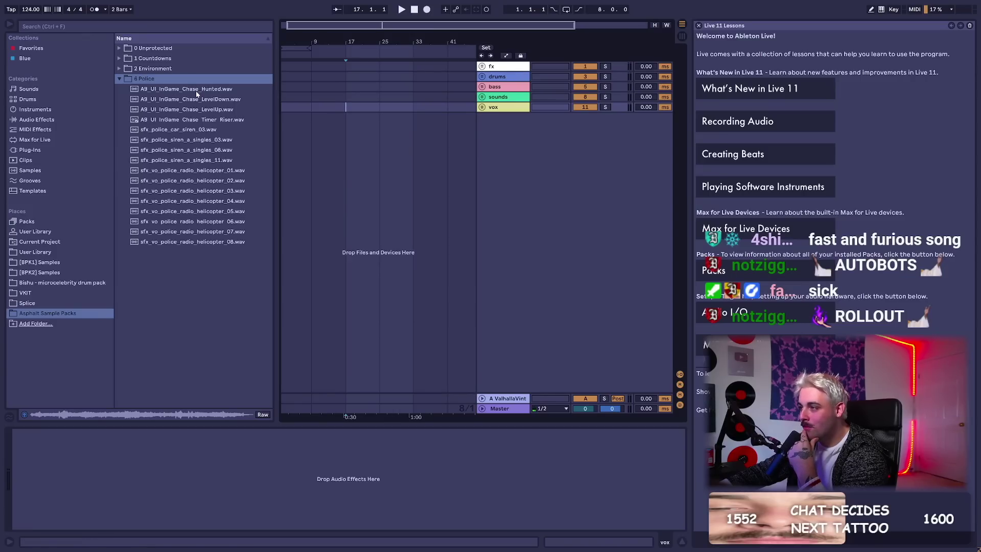
click(197, 90)
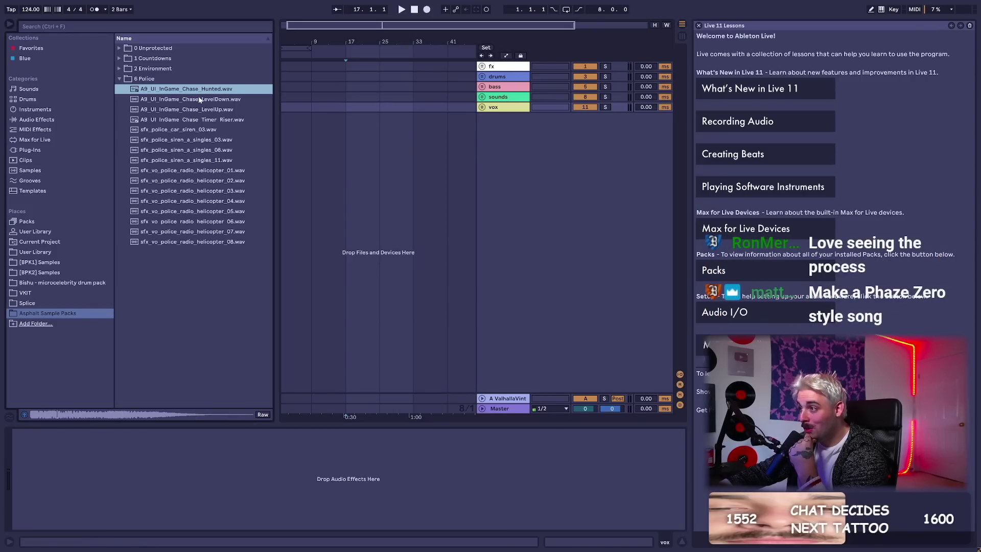
click(197, 119)
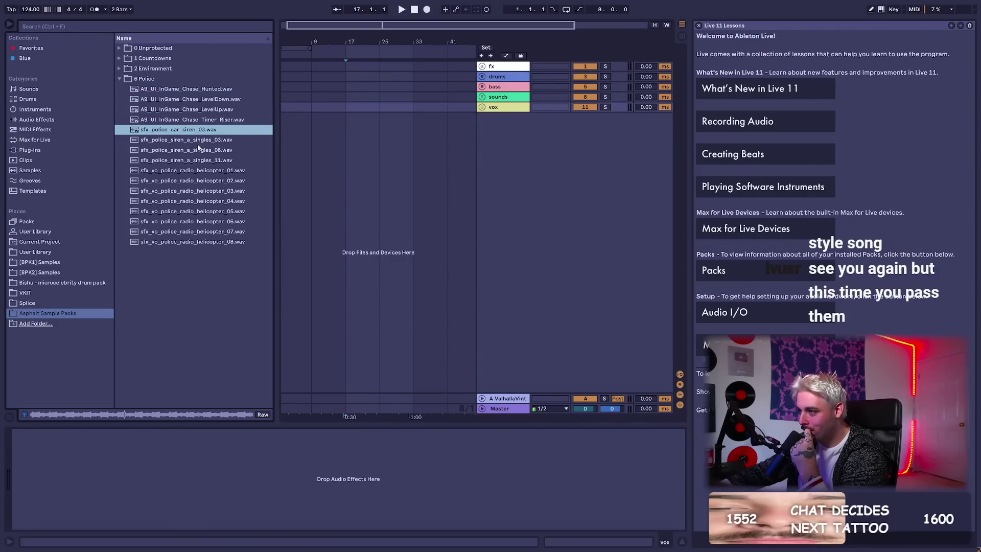
click(219, 209)
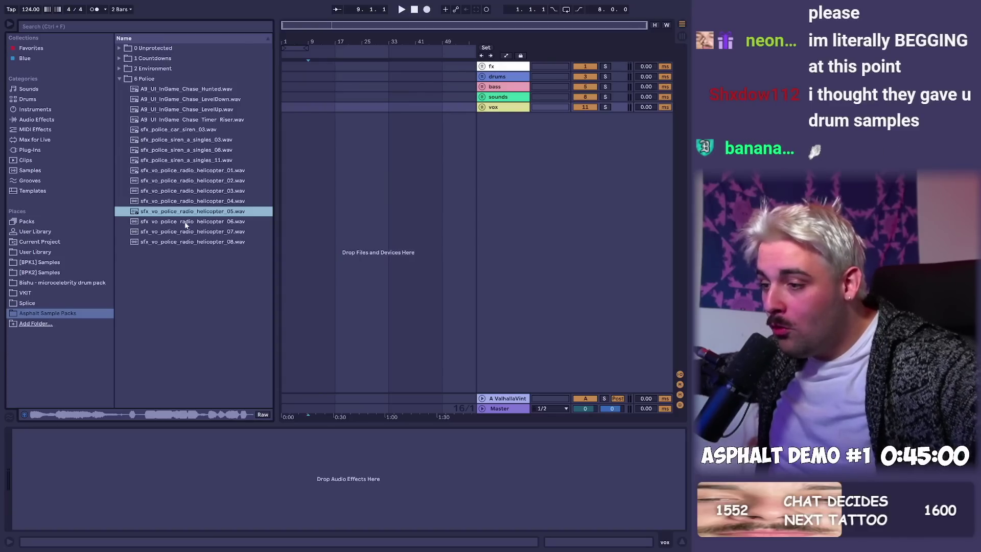
- Switch to the Wheel of Names page in the browser and spin the genre wheel
key(super)
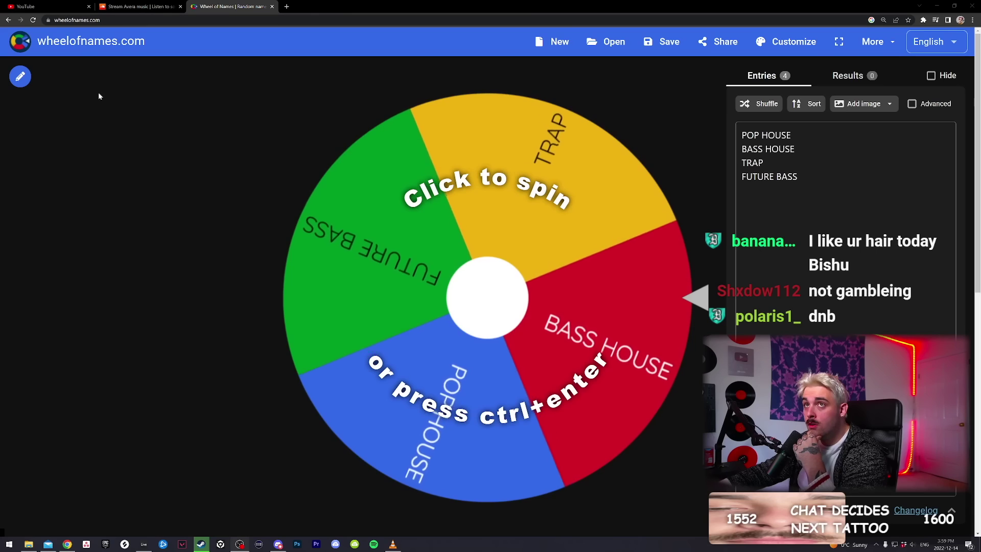
click(473, 312)
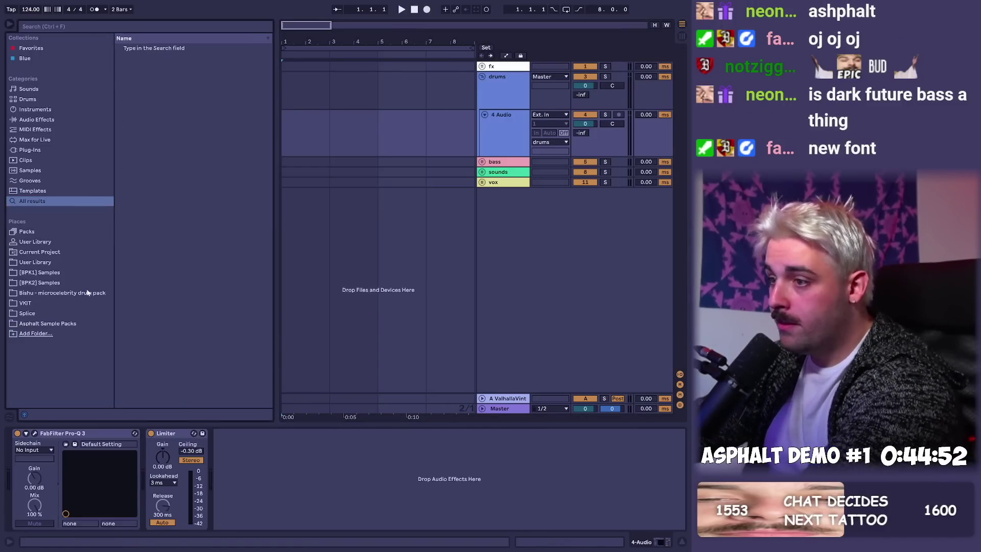
- Add sfx_countdown_go.wav from the 1 Countdowns folder of Asphalt Sample Packs to the fx group at bar 1
click(47, 324)
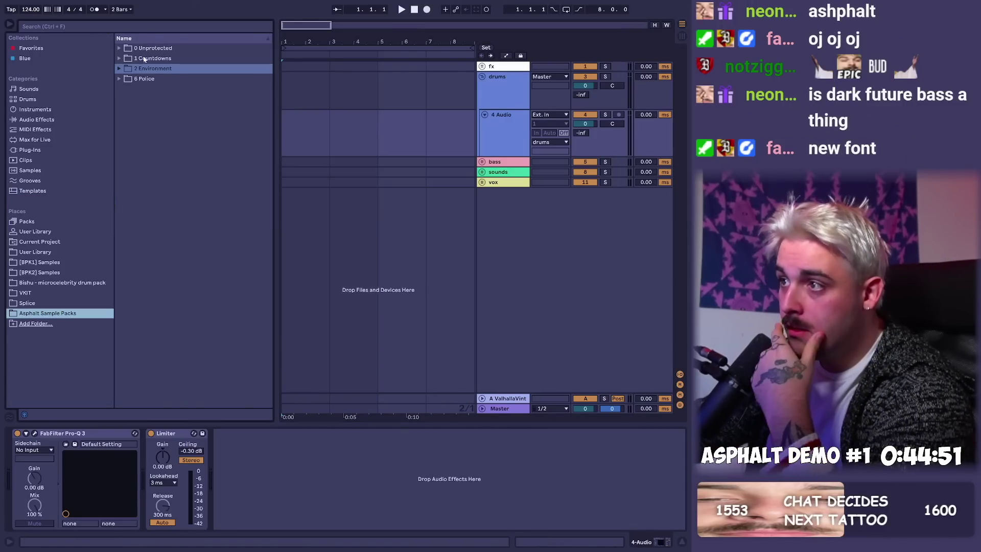
click(118, 69)
click(119, 59)
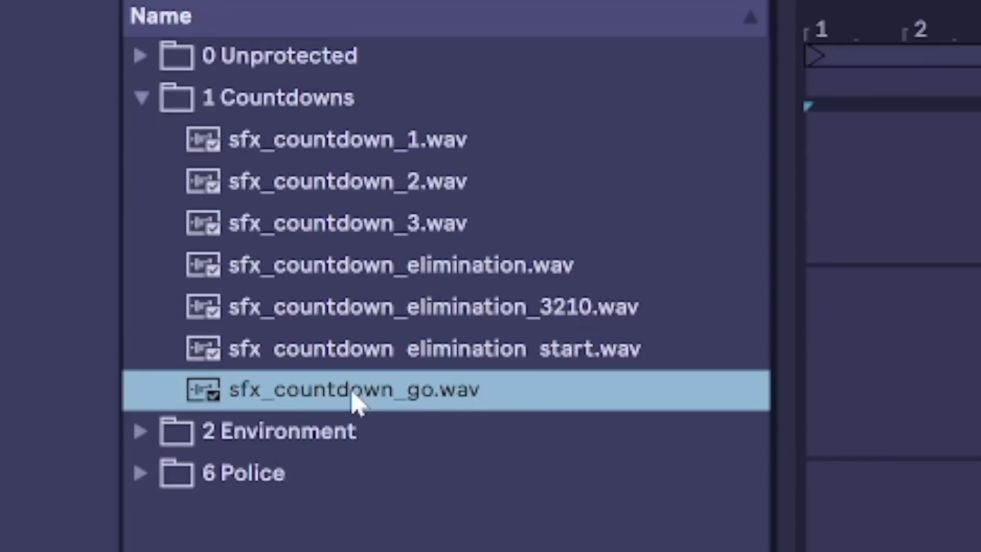
drag(352, 393, 916, 361)
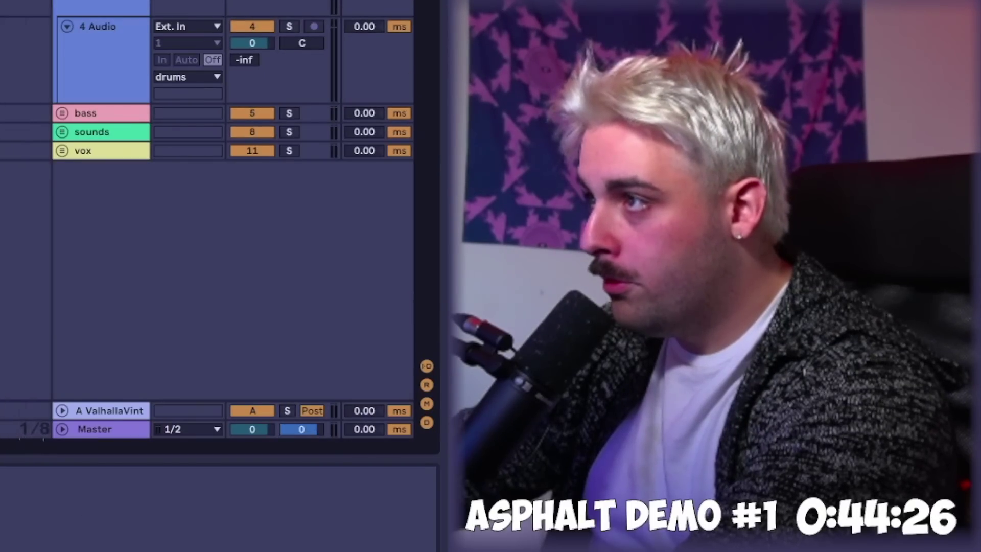
- Trim the quiet lead-in off the sfx_countdown_go clip so its attack starts at bar 1
drag(282, 50, 314, 52)
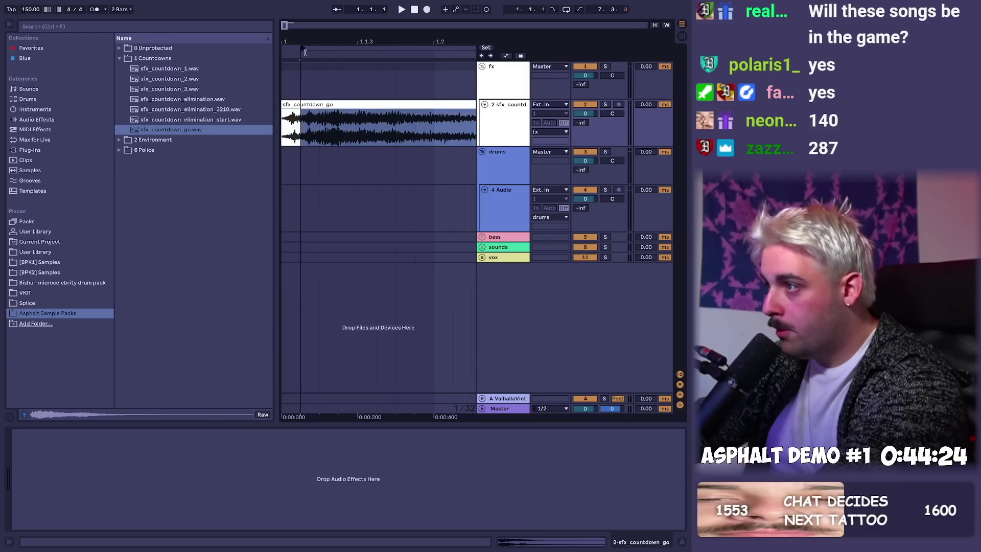
right_click(306, 52)
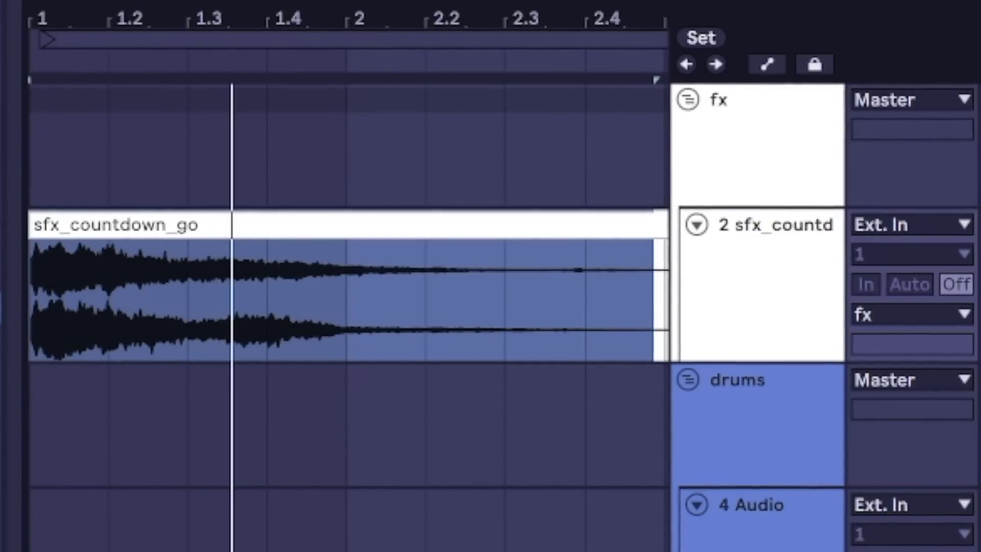
click(366, 307)
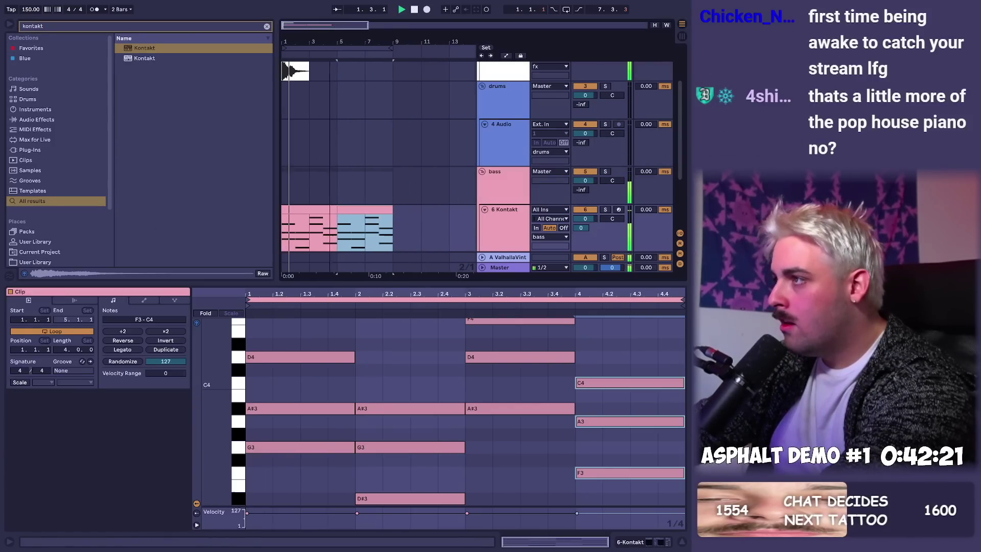
- Consolidate the Kontakt chord clips, duplicate the result and join everything into one 16-bar clip
shift+click(332, 207)
key(ctrl+j)
key(ctrl+d)
shift+click(319, 208)
key(ctrl+j)
drag(302, 42, 440, 159)
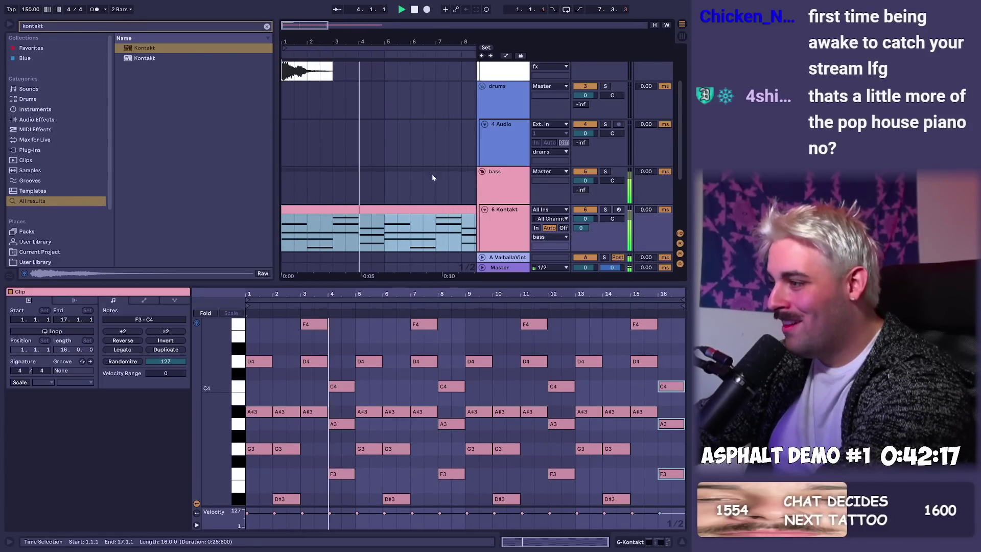
click(345, 233)
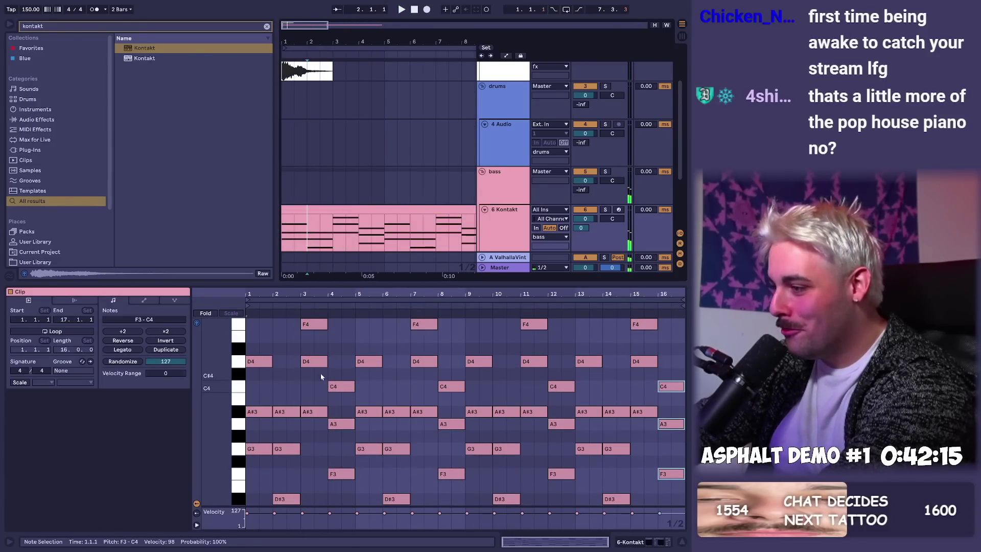
click(271, 369)
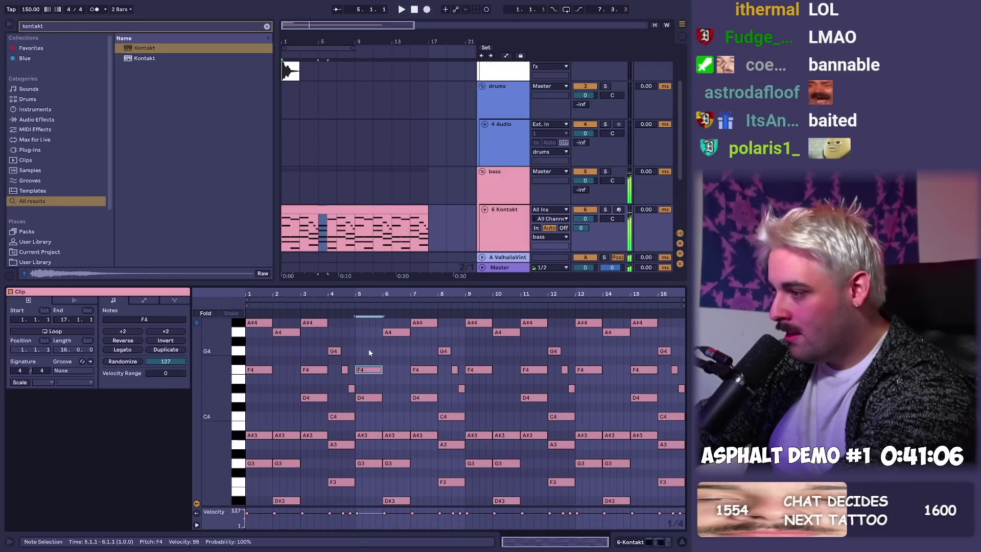
- Duplicate the first eight bars of the Kontakt clip over bars 9 to 16
click(355, 231)
key(ctrl+2)
drag(355, 231, 237, 228)
key(ctrl+d)
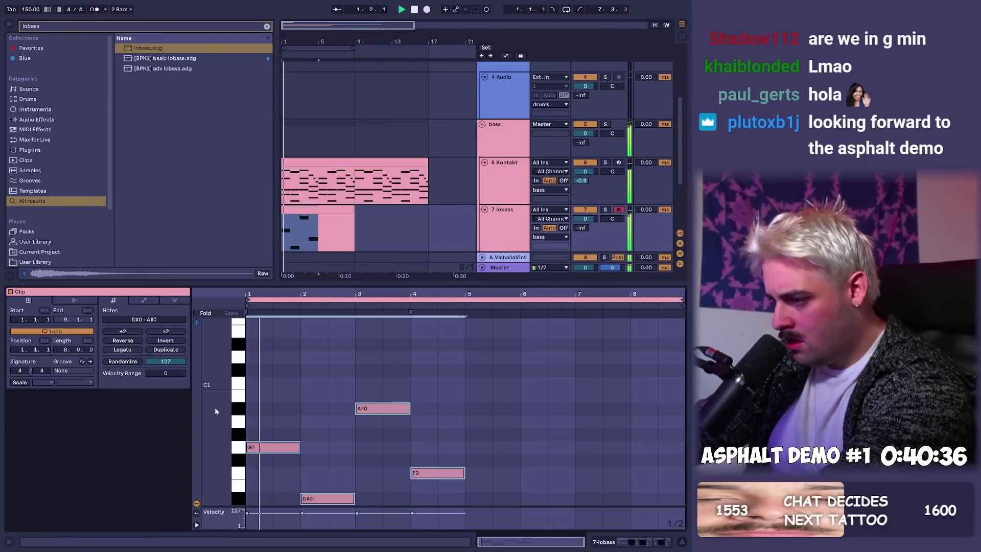
- Set the gain of the lobass track's last Limiter to 1.06 dB and duplicate the four-bar bass pattern into bars 5 to 8
key(shift+Tab)
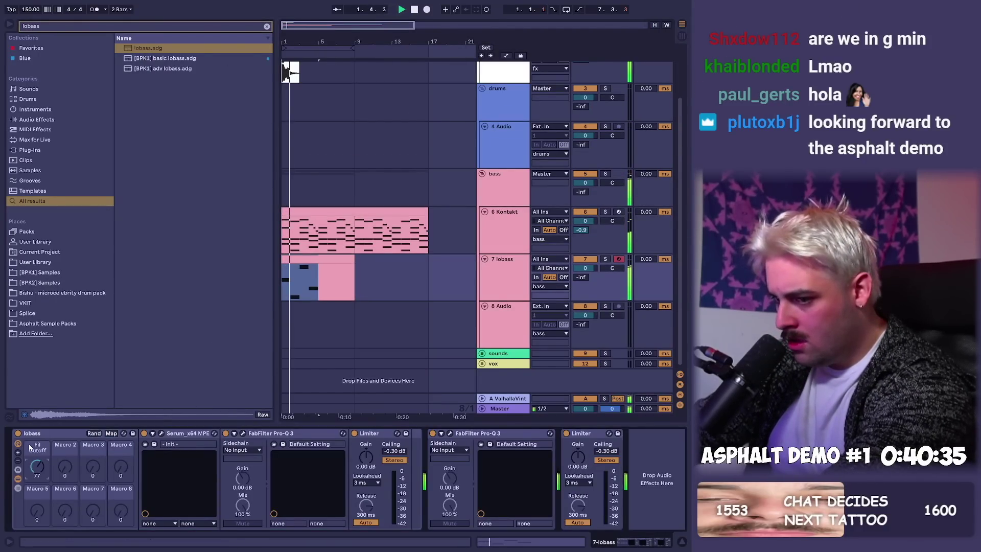
key(XF86AudioLowerVolume)
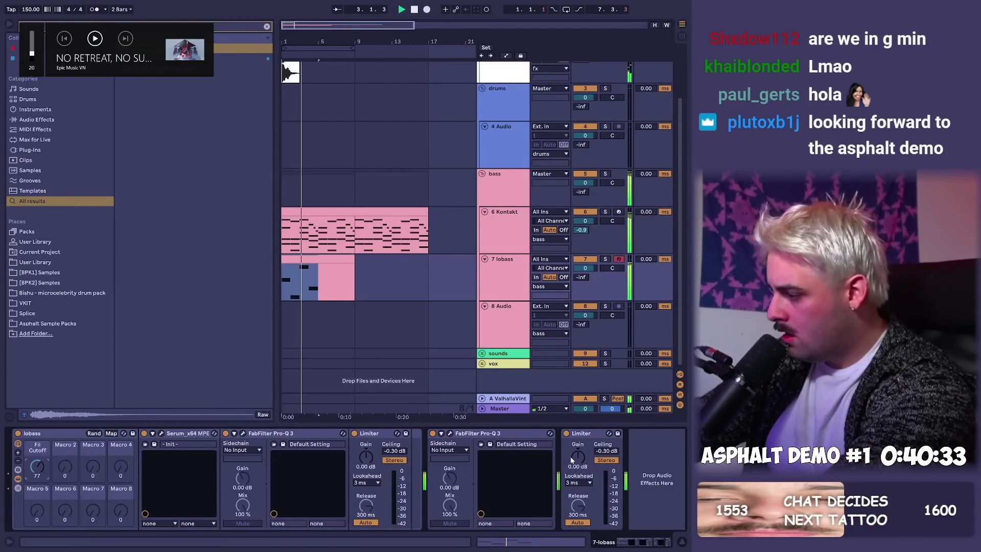
click(321, 260)
key(space)
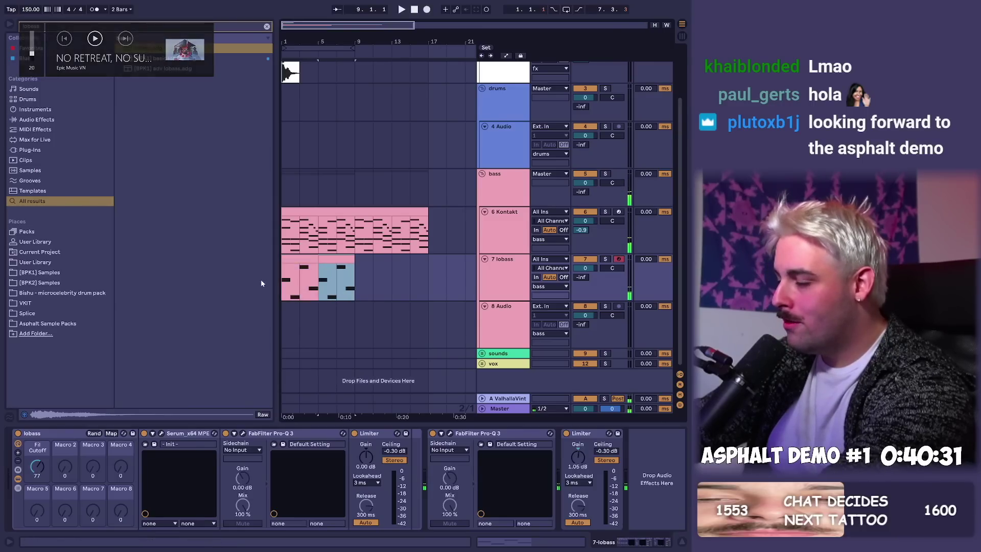
- Duplicate the lobass pattern to fill bars 1 to 16 and set the lobass track volume to -2.1 dB
key(ctrl+d)
key(space)
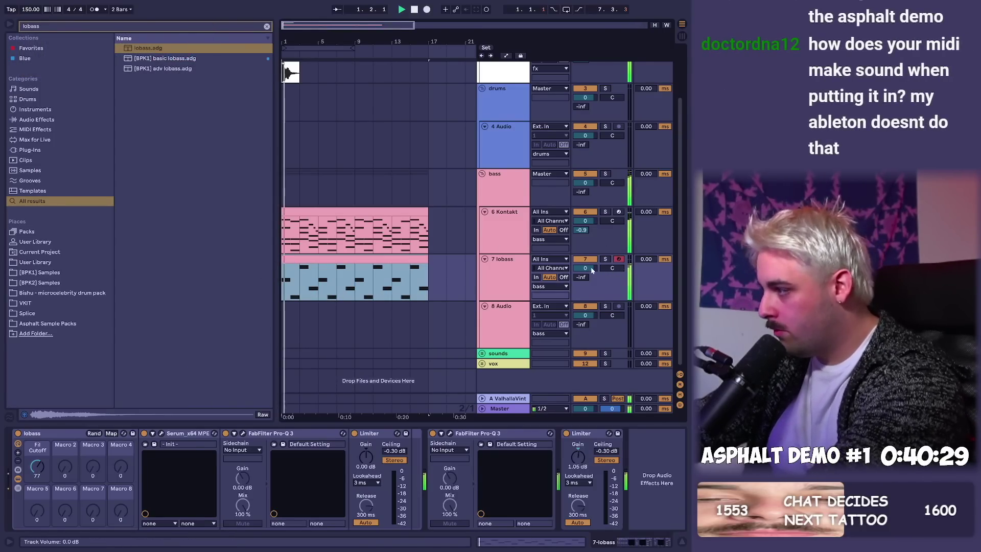
drag(585, 268, 585, 276)
key(XF86AudioLowerVolume)
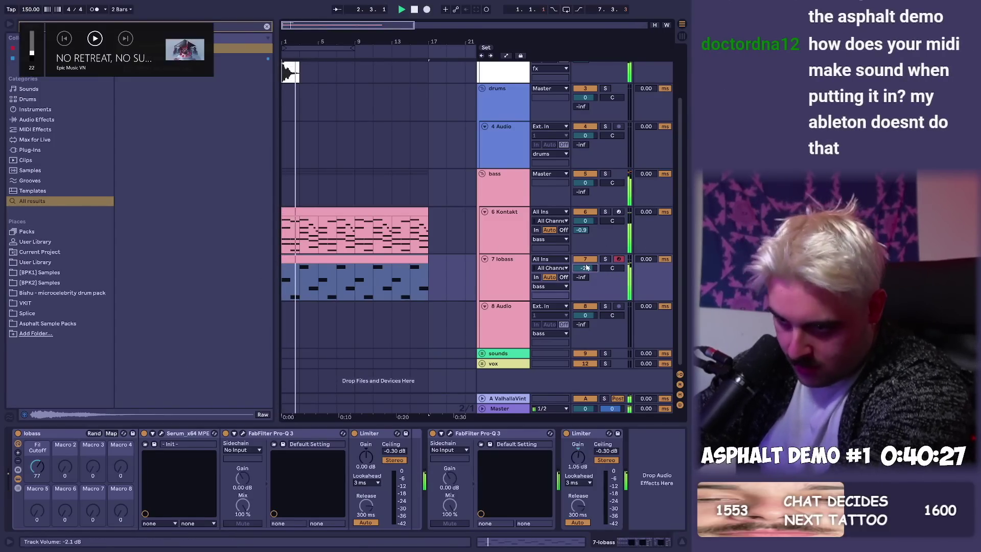
- Open the lobass clip's notes and examine the bass line around bar 3 during playback
double_click(347, 259)
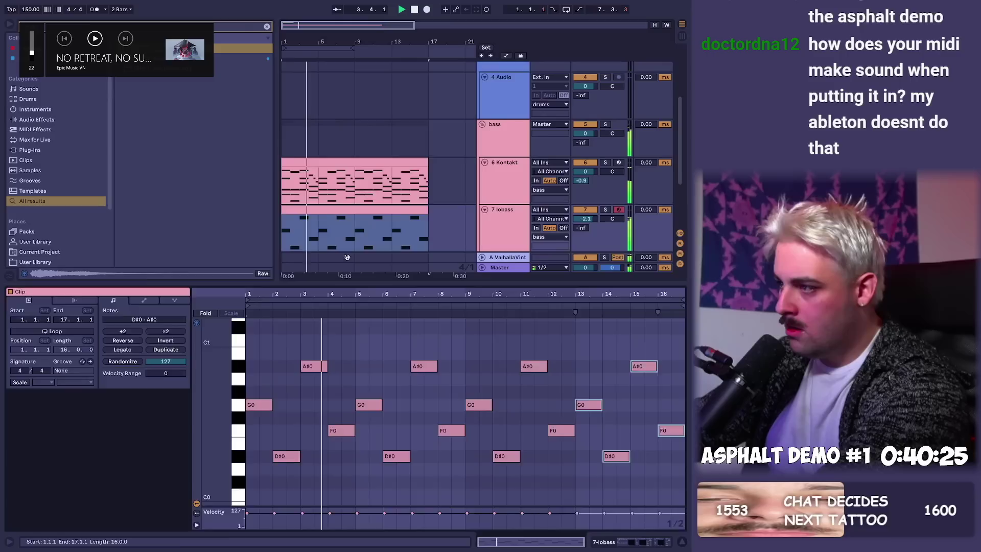
click(346, 258)
click(341, 222)
click(312, 353)
key(space)
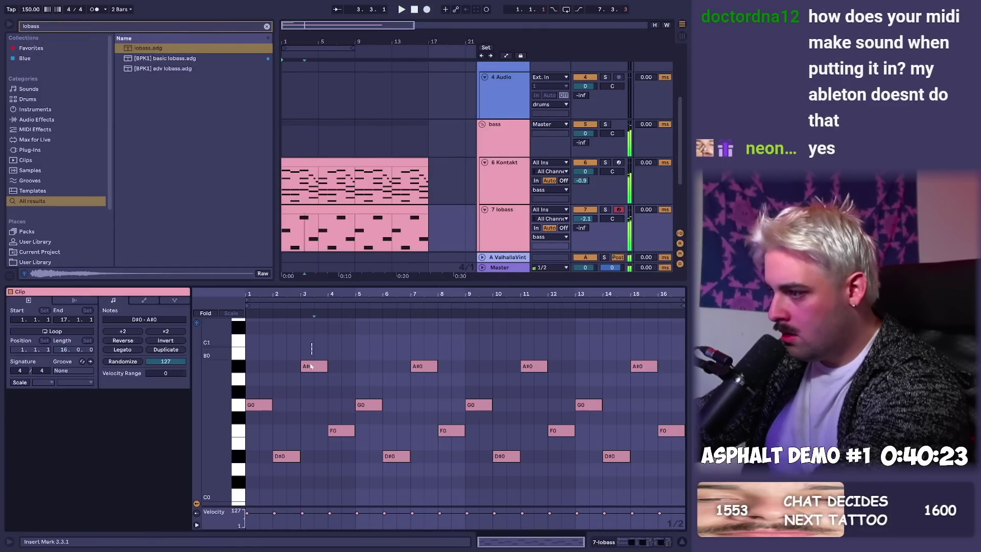
- Open and play the Kontakt chord clip, and repeat its first four bars through bar 16
double_click(319, 163)
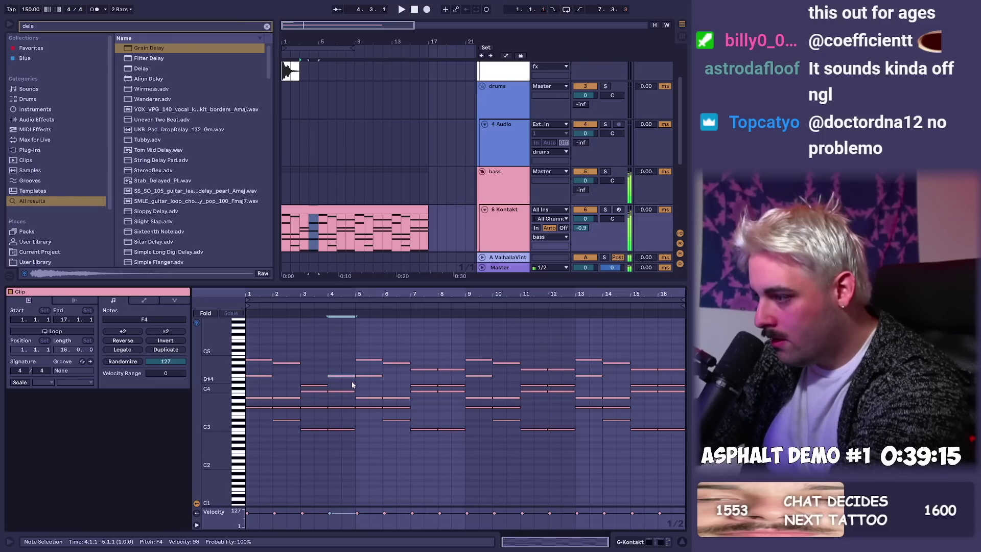
key(space)
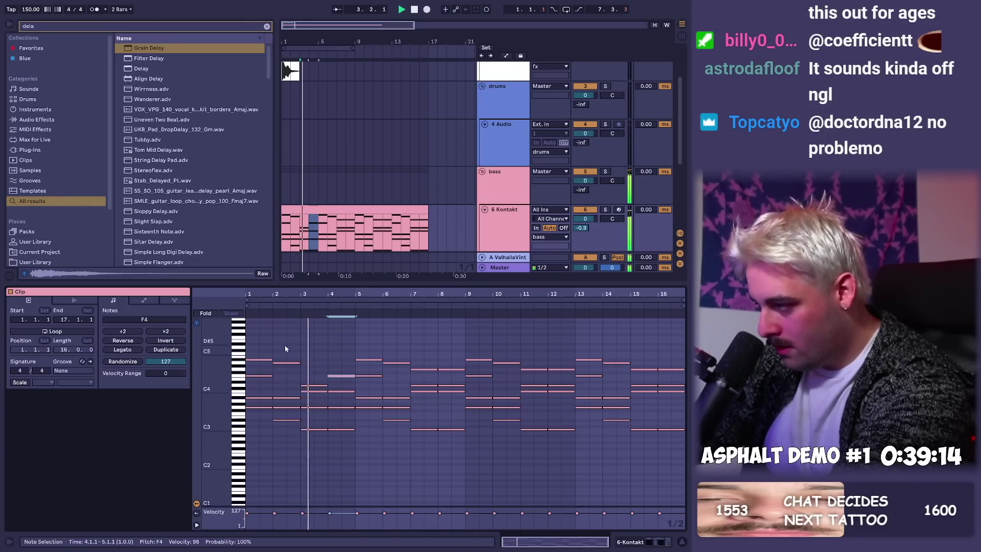
click(317, 237)
drag(323, 231, 237, 240)
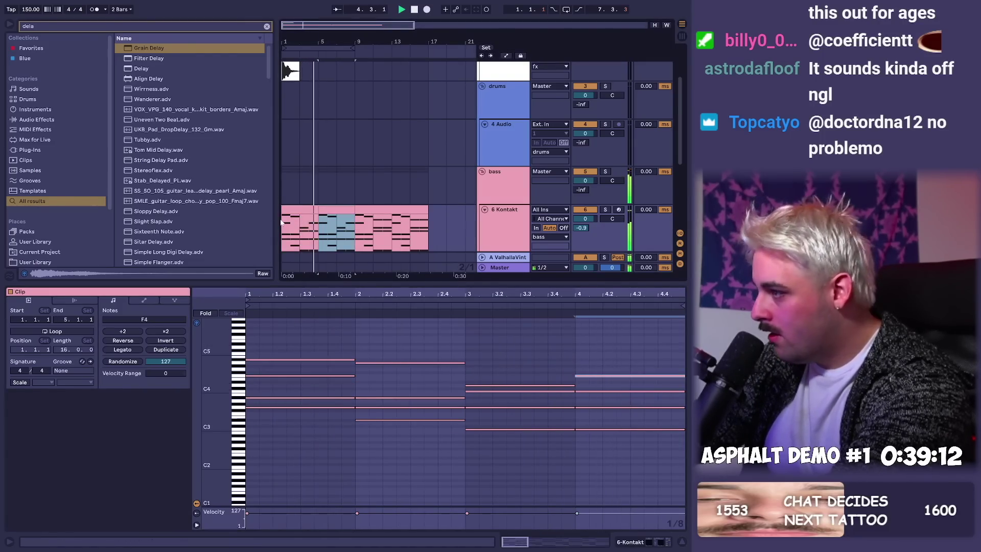
- Duplicate the empty audio track in the drums group and search the library for "amen" breaks
click(500, 150)
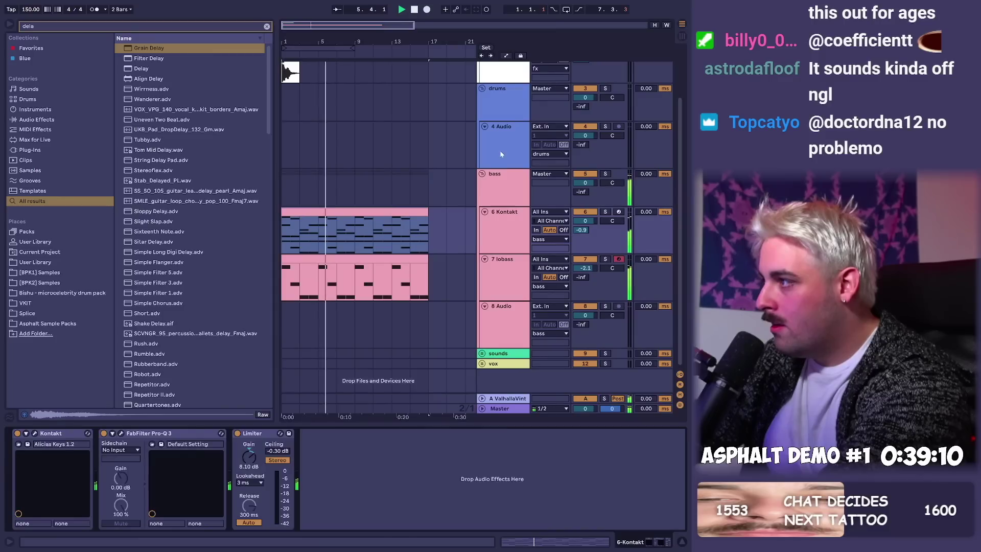
key(ctrl+d)
text(amen)
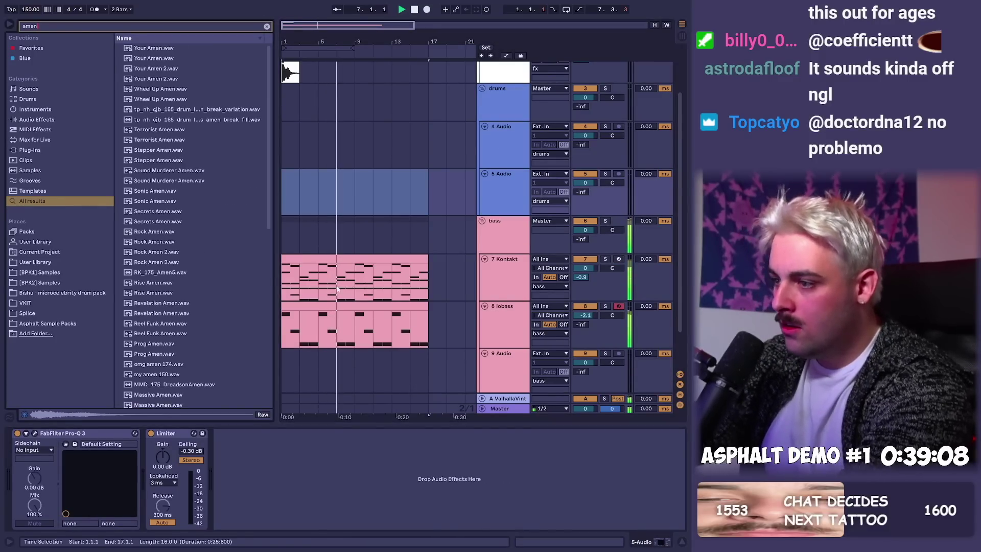
scroll(202, 311, down, 9)
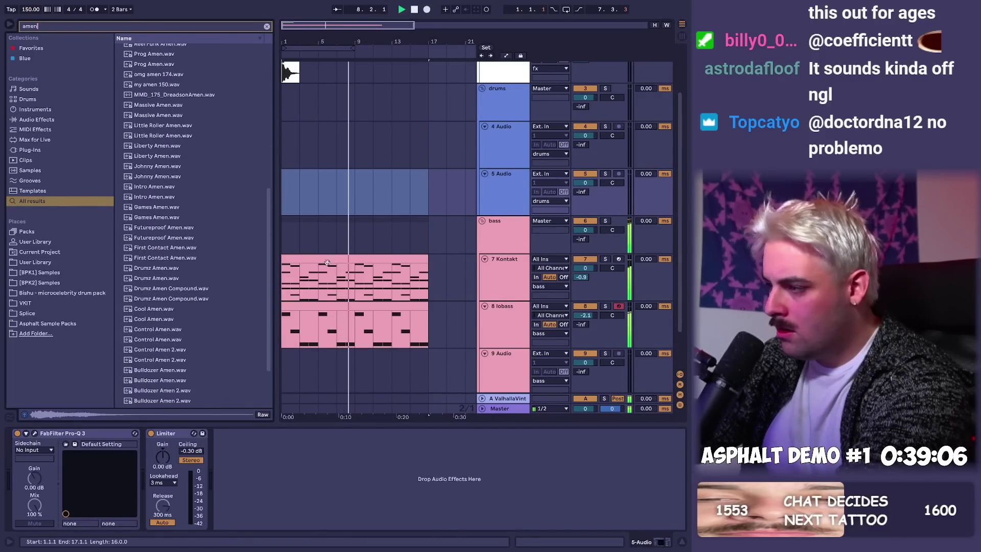
- Try to move bars 9 to 16 of the Kontakt and lobass clips eight bars later
click(354, 267)
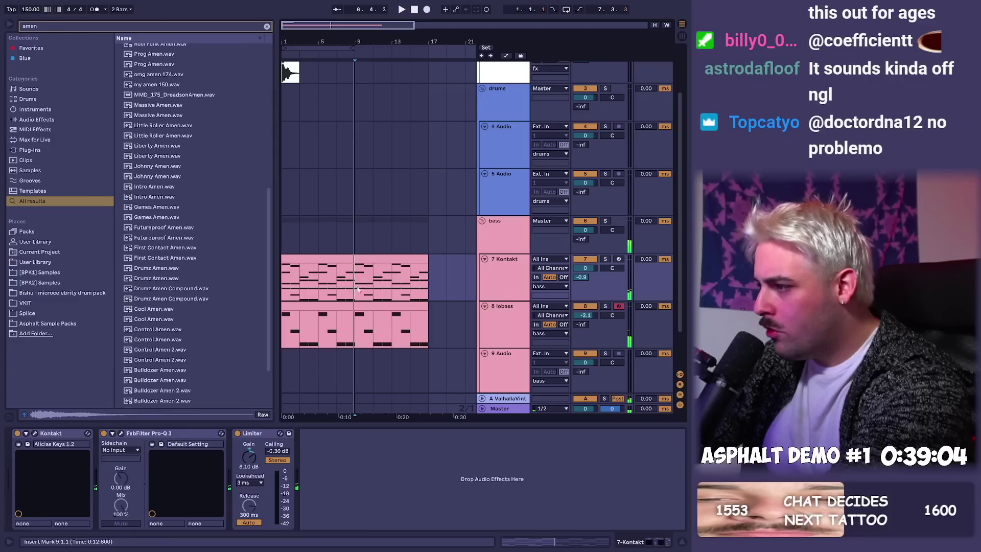
click(366, 302)
shift+click(374, 259)
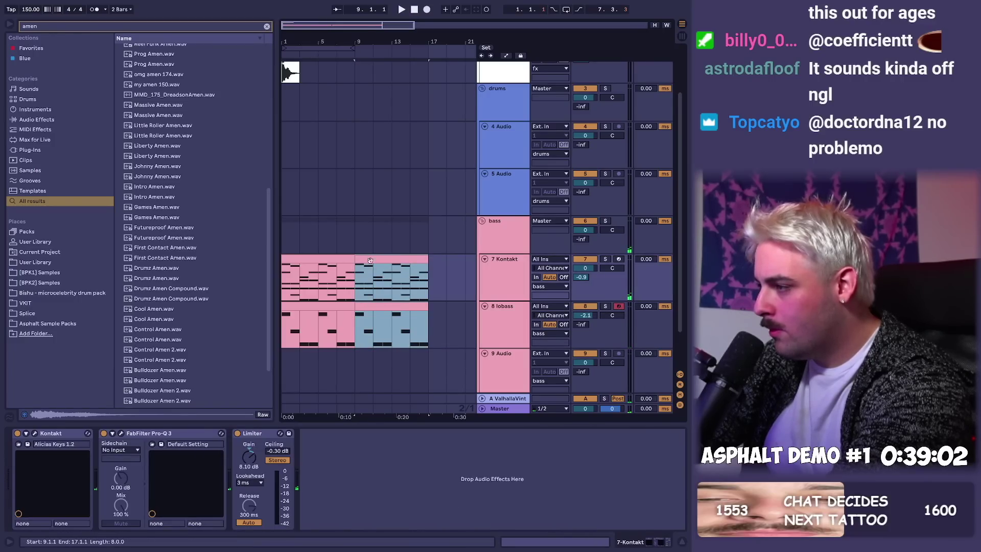
drag(368, 259, 442, 275)
drag(409, 53, 406, 32)
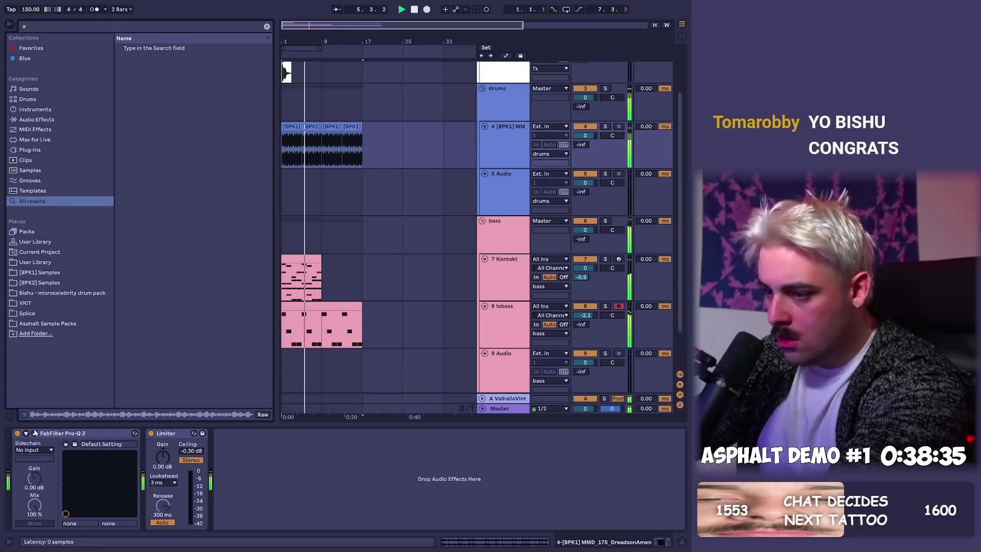
- Apply the Phone preset in FabFilter Pro-Q 3 on the MMD_175_DreadsonAmen drum track
click(33, 434)
click(376, 149)
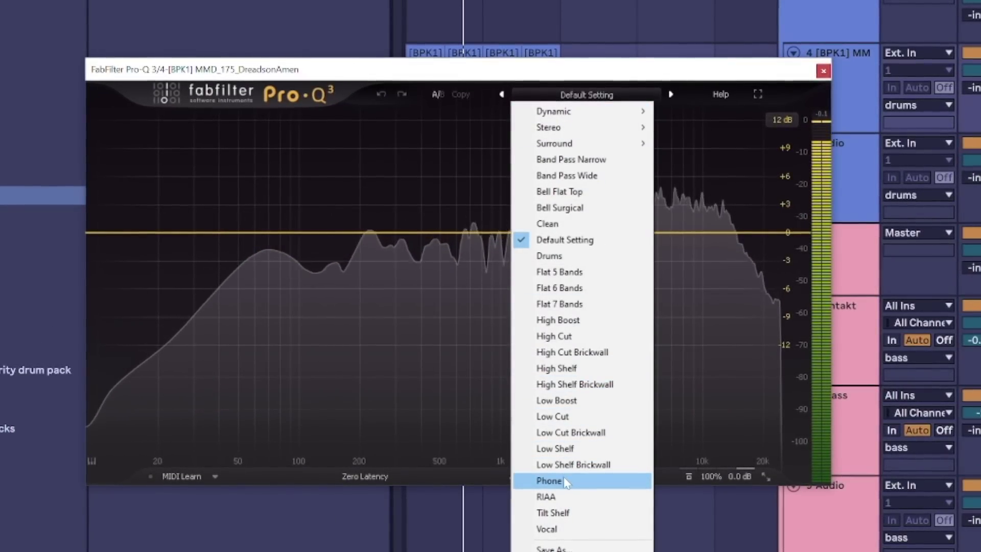
click(565, 483)
click(432, 260)
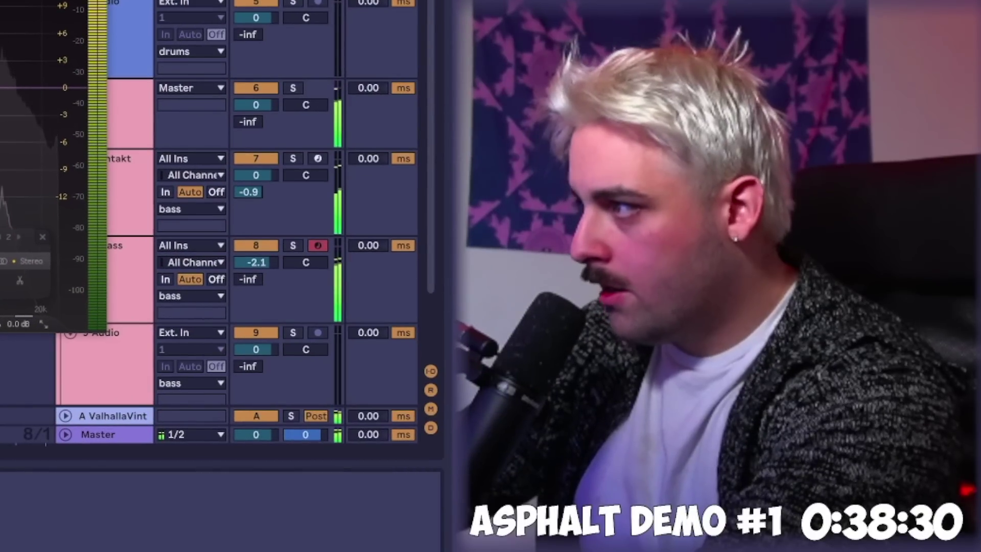
scroll(204, 194, up, 5)
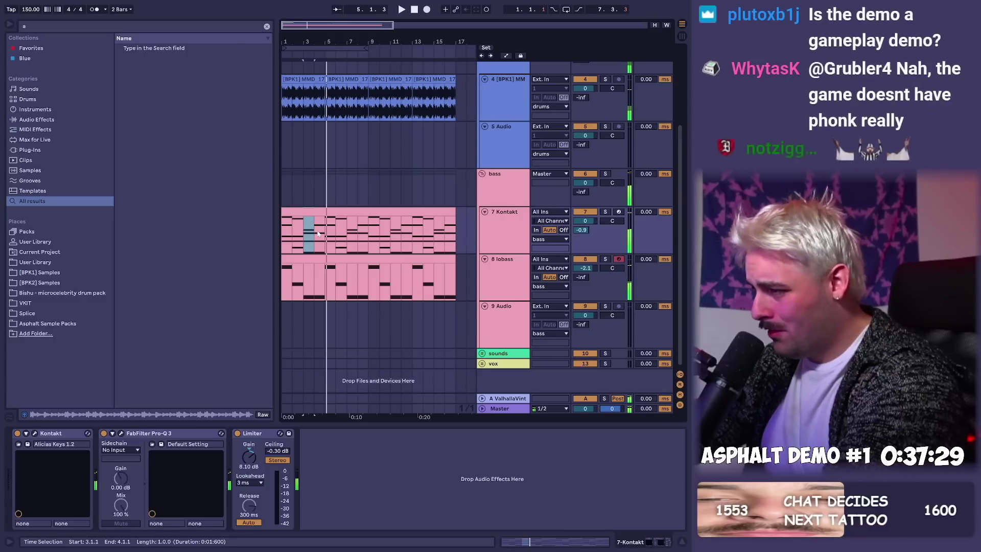
- Add an instrument track below Kontakt using Arturia's DX7 V and give it the same 16-bar chord part
double_click(390, 234)
double_click(501, 225)
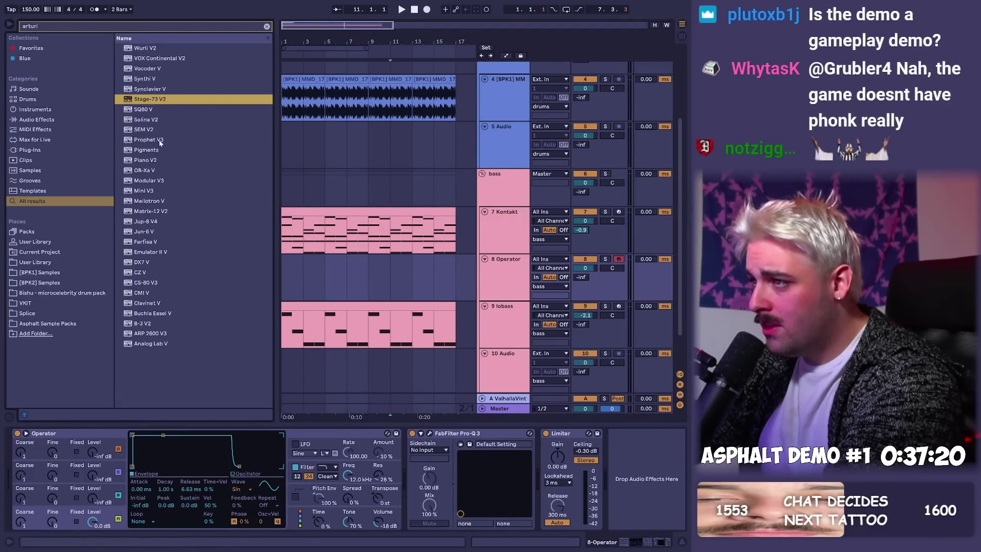
click(182, 252)
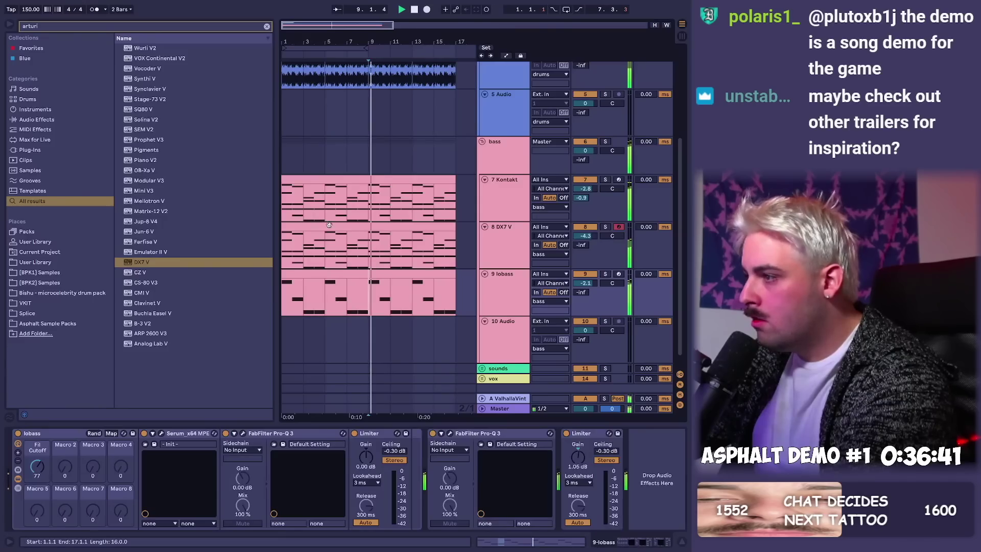
- Switch to VLC media player to watch the NO SOUND TRAILER video, pause it and return to Ableton Live
key(alt+Tab)
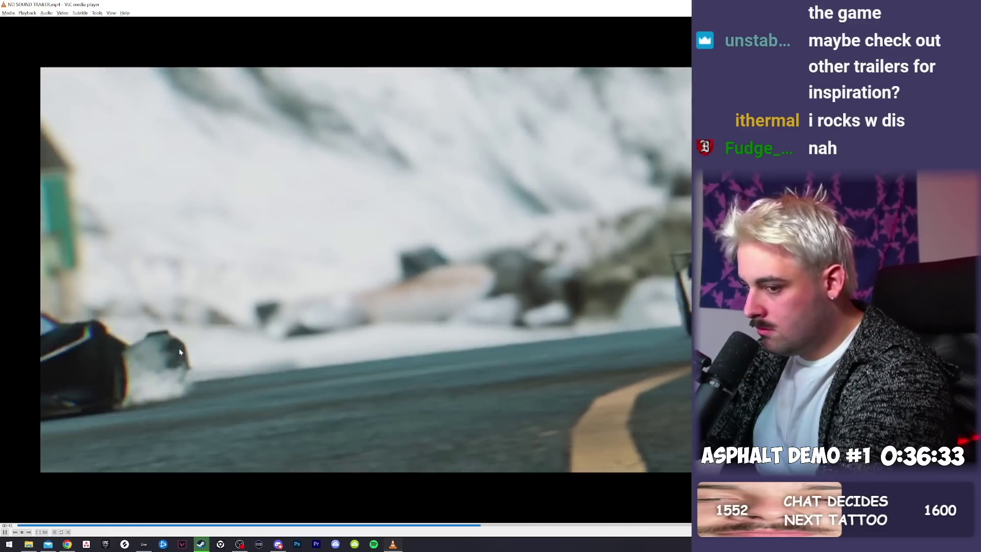
key(space)
key(alt+Tab)
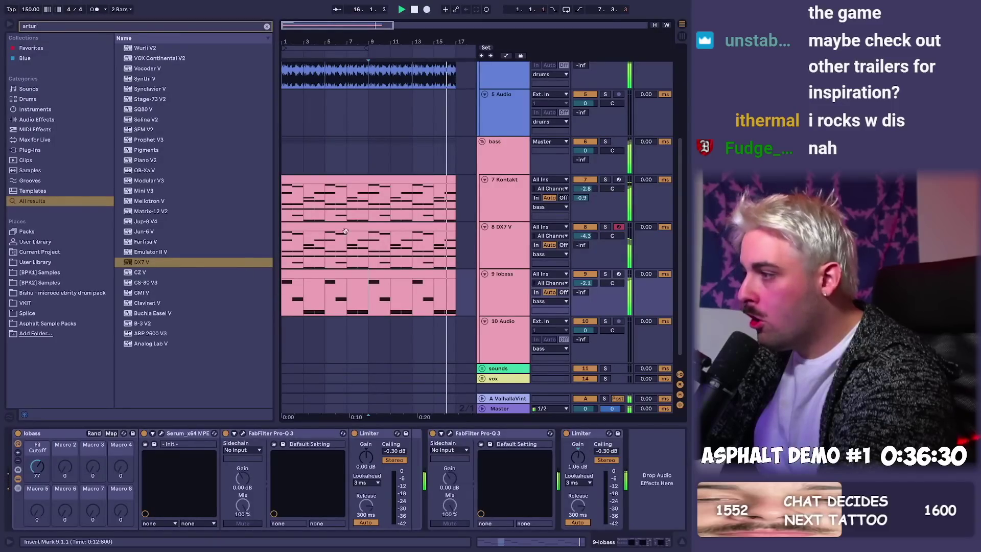
- Stop at bar 9, clear the library search and open the Environment folder in Asphalt Sample Packs
click(370, 194)
scroll(388, 157, up, 3)
click(267, 26)
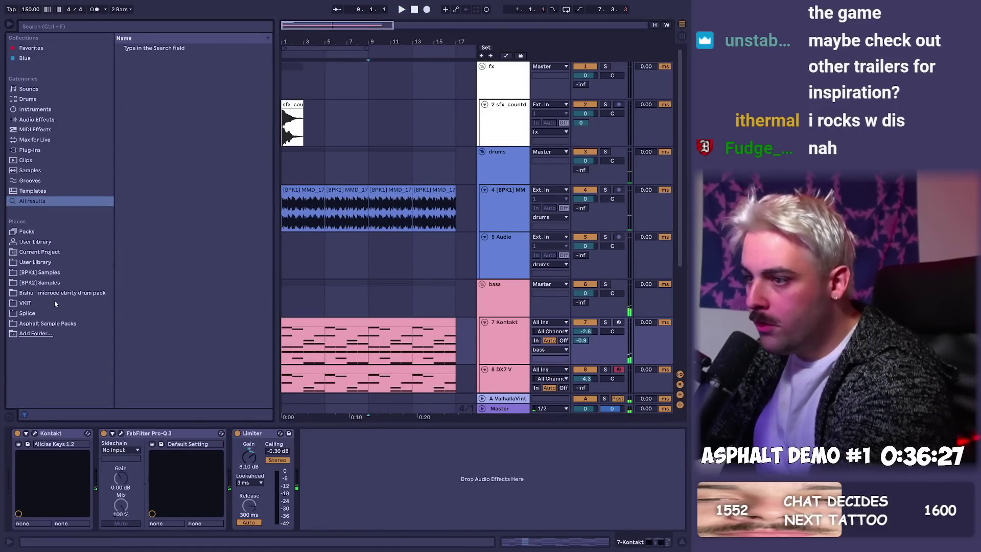
click(46, 325)
click(142, 60)
click(142, 69)
- Place sfx_amb_inside_dam.wav on the empty drums-group audio track at bar 1 and repeat it to fill bars 1 to 16
scroll(179, 133, down, 3)
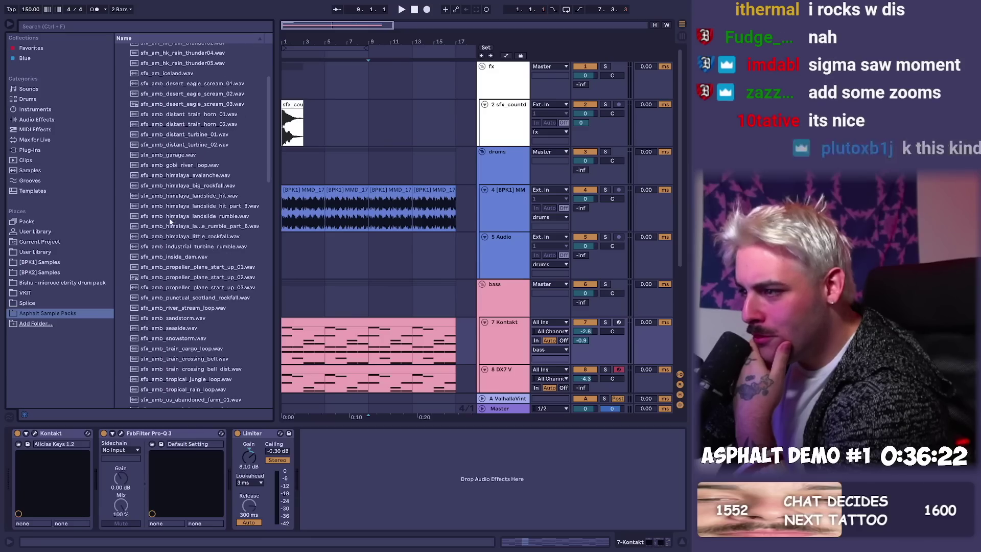
scroll(170, 220, down, 2)
drag(208, 112, 332, 162)
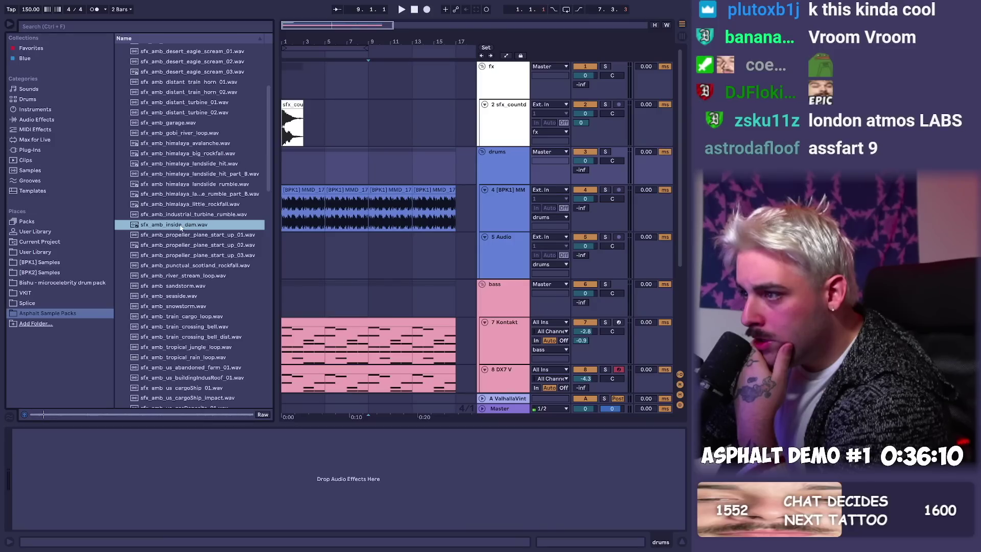
drag(181, 227, 285, 255)
key(space)
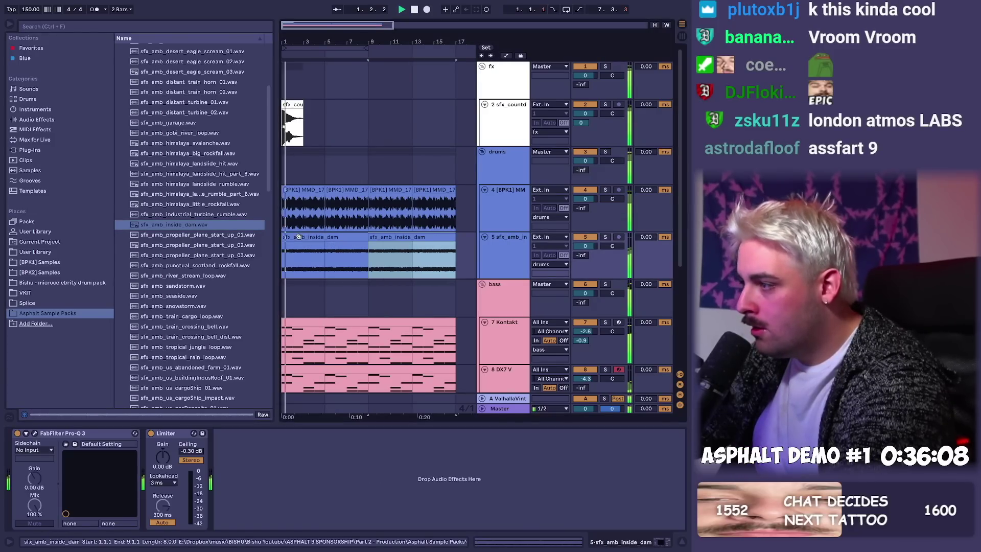
- Apply the Phone preset to the inside_dam track's Pro-Q 3 and widen it with a lower low cut and a high cut around 19.6 kHz
click(40, 433)
click(376, 148)
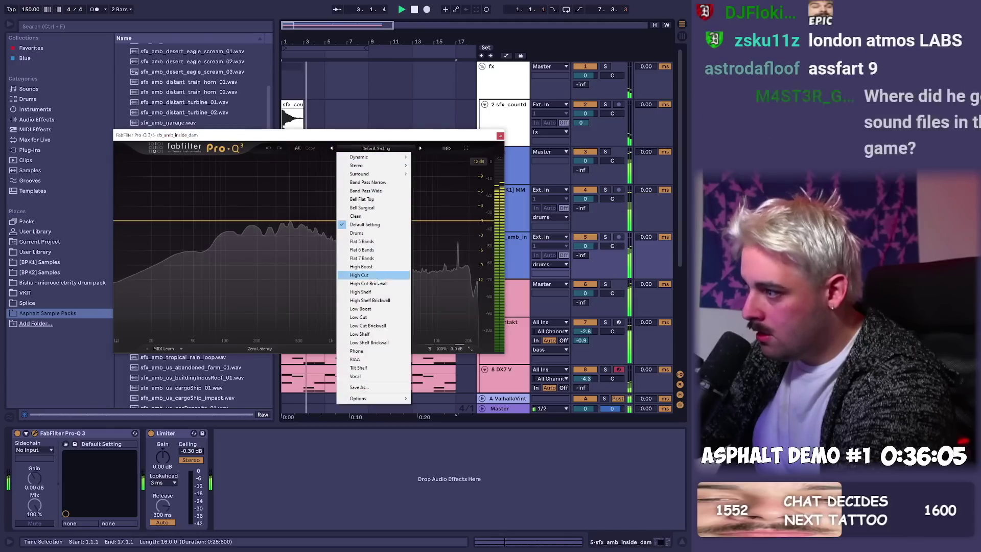
click(398, 221)
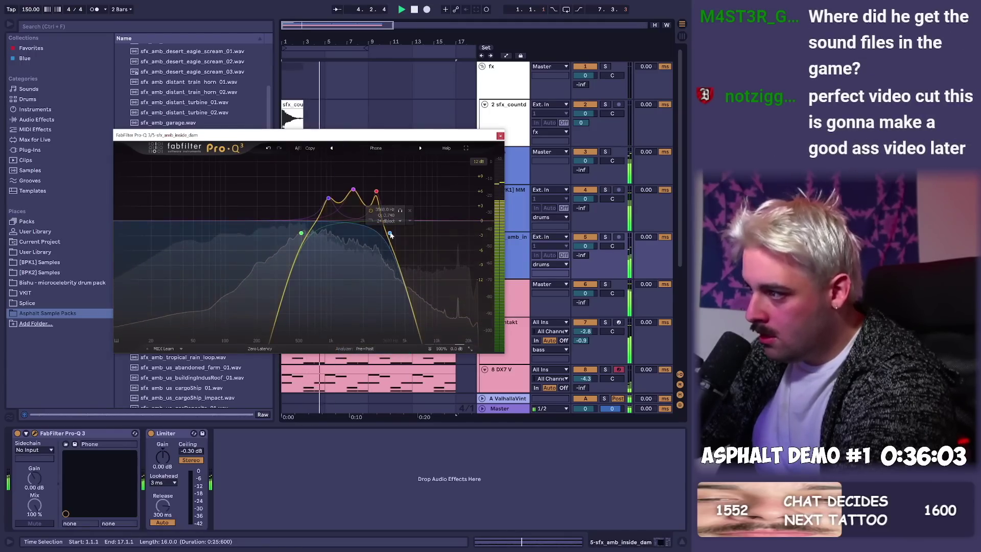
drag(390, 234, 468, 248)
drag(301, 234, 244, 237)
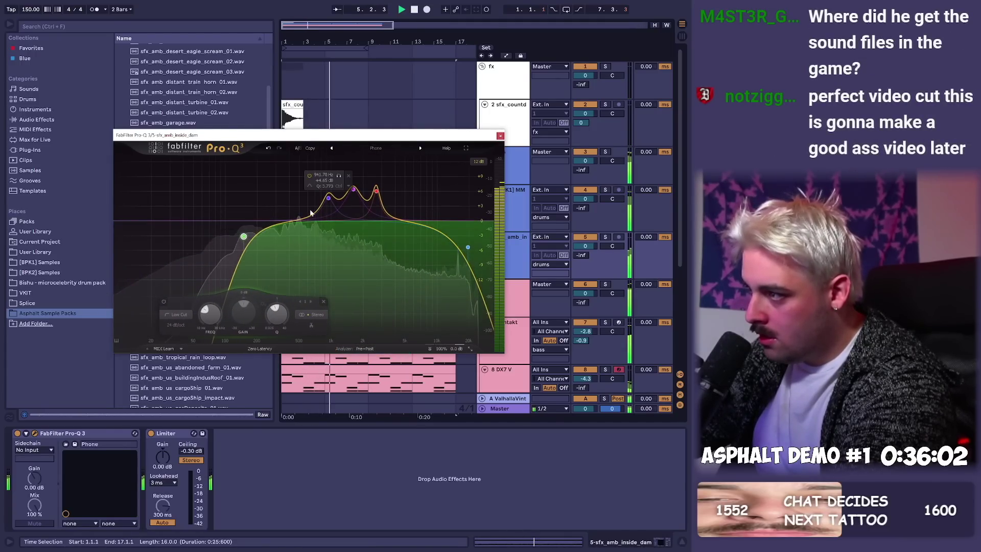
- Remove the three peak bands from the inside_dam EQ and set that track's volume to -4.8 dB
right_click(377, 191)
click(404, 263)
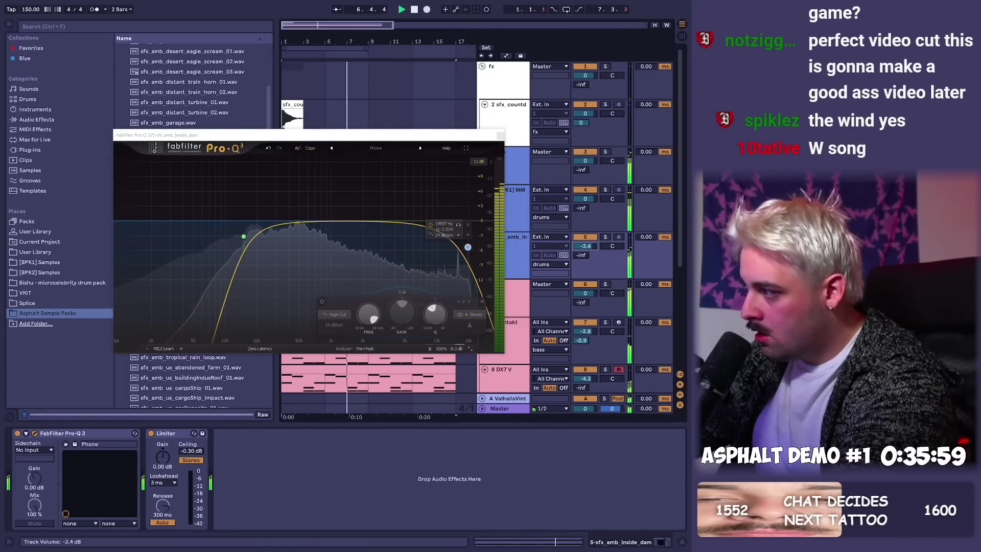
click(368, 153)
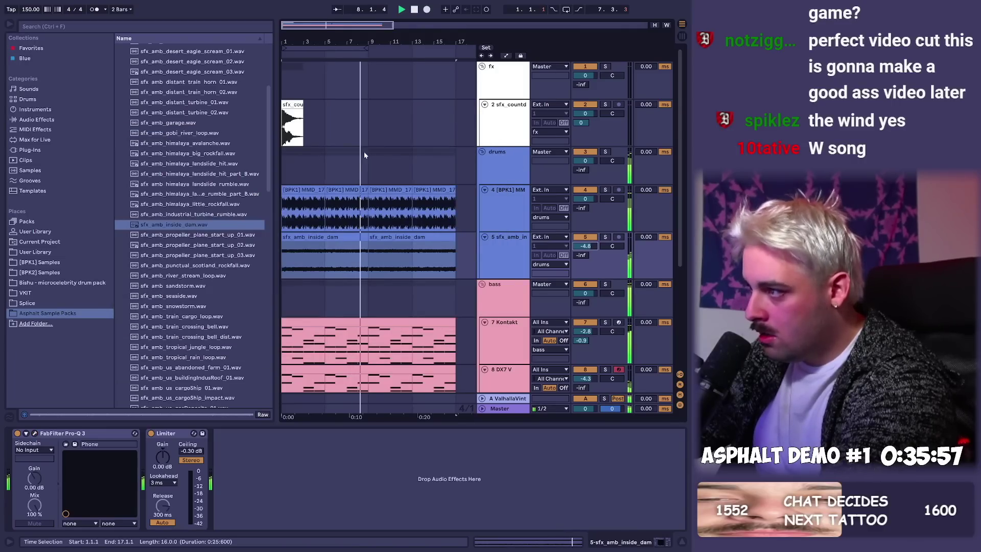
- Add an audio track to the fx group and paste a copy of the sfx_countdown_go clip at bar 9
key(ctrl+t)
click(366, 113)
key(ctrl+v)
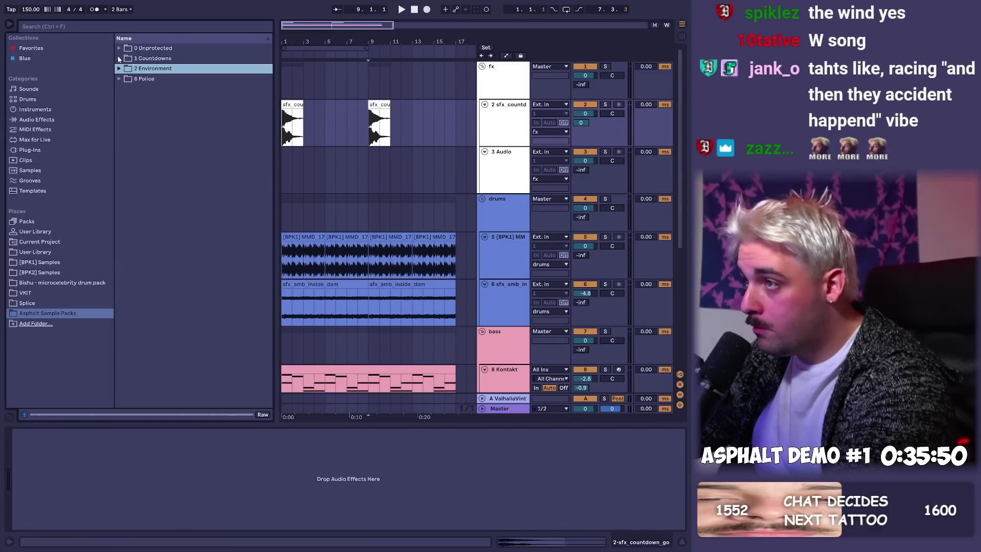
- Place sfx_countdown_2.wav from the Countdowns folder on the new fx track halfway through bar 9 and play it
click(119, 59)
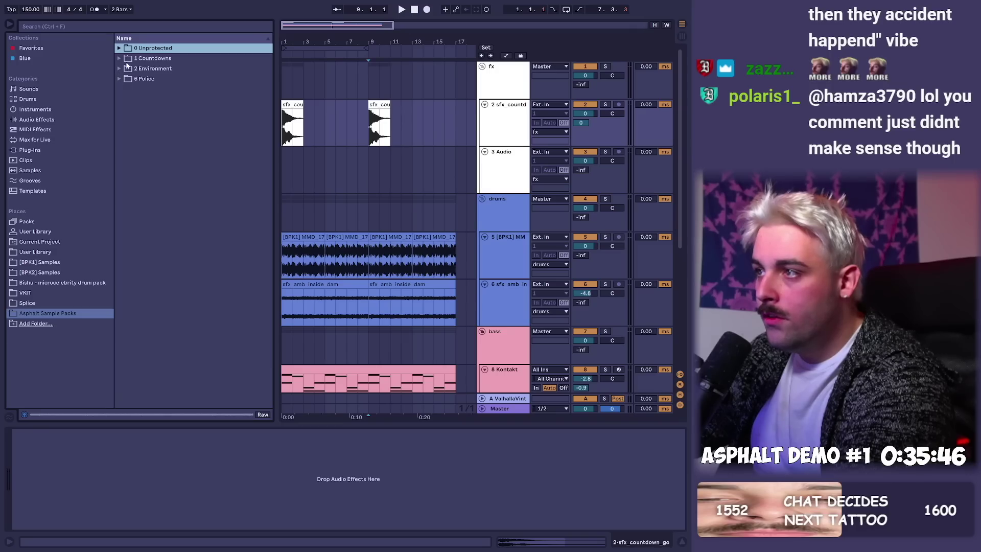
click(120, 58)
drag(169, 78, 375, 165)
key(space)
scroll(374, 166, up, 3)
key(space)
- Make a reversed half-bar sfx_countdown_2 swell leading into bar 9 with a curved fade-in, and delete the leftover clip
key(ctrl+e)
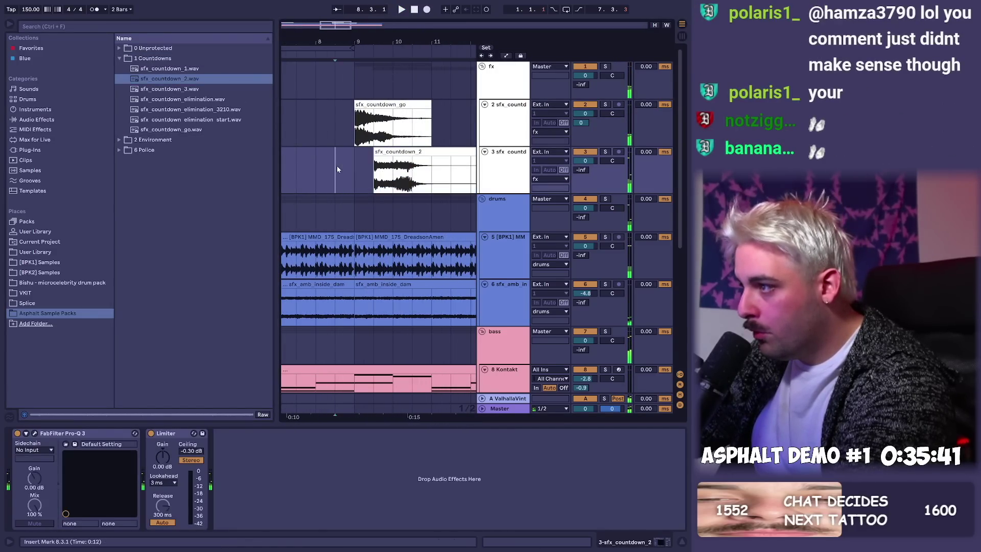
key(Left)
key(shift+Tab)
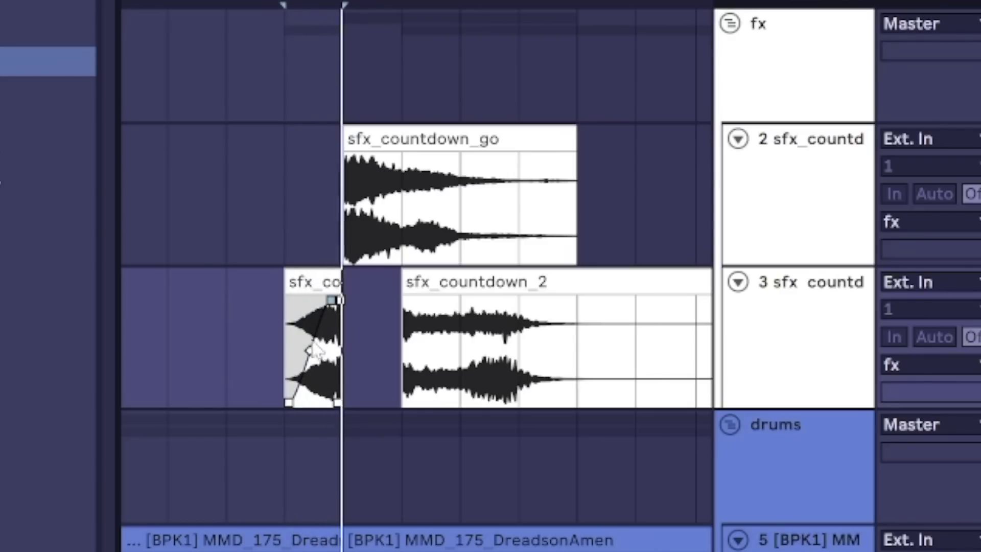
drag(343, 175, 348, 176)
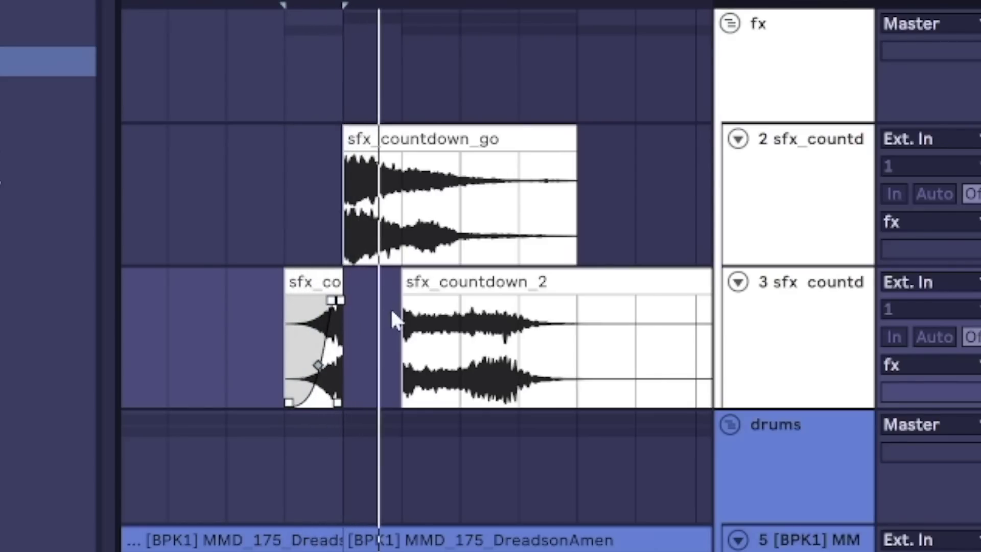
click(377, 153)
key(Delete)
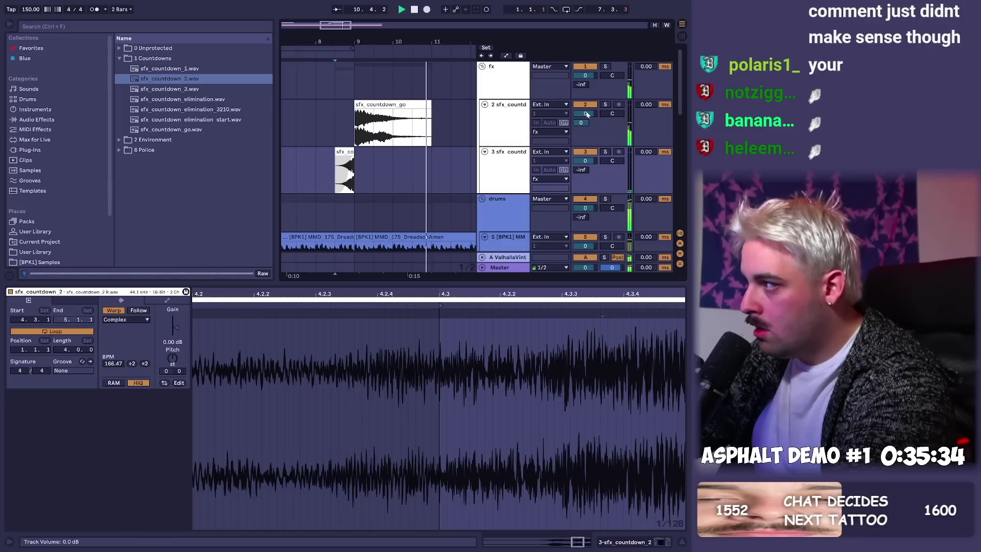
- Put sfx_tire_brake_concrete_02.wav on its own fx track below the countdown tracks and set that track's volume to -9.9 dB
click(385, 173)
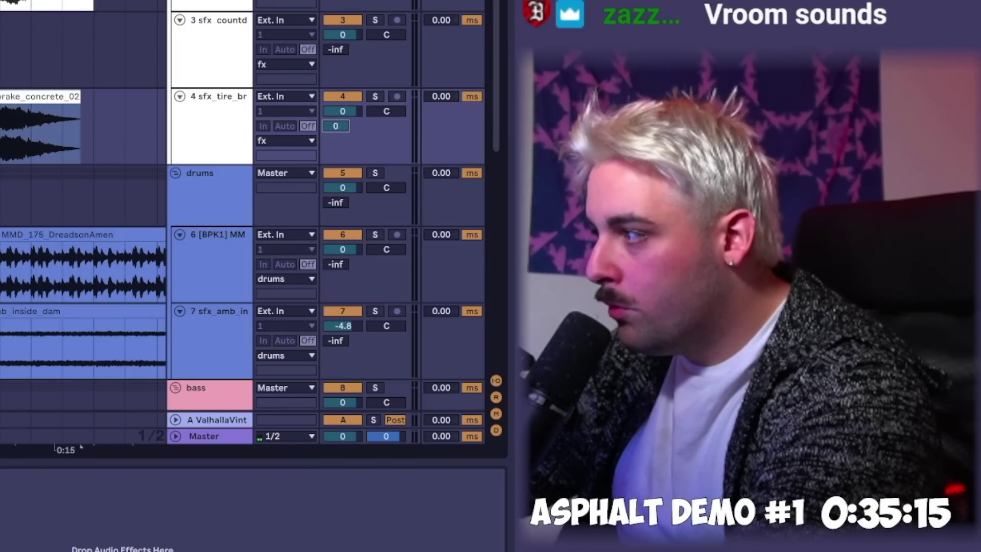
drag(343, 111, 342, 107)
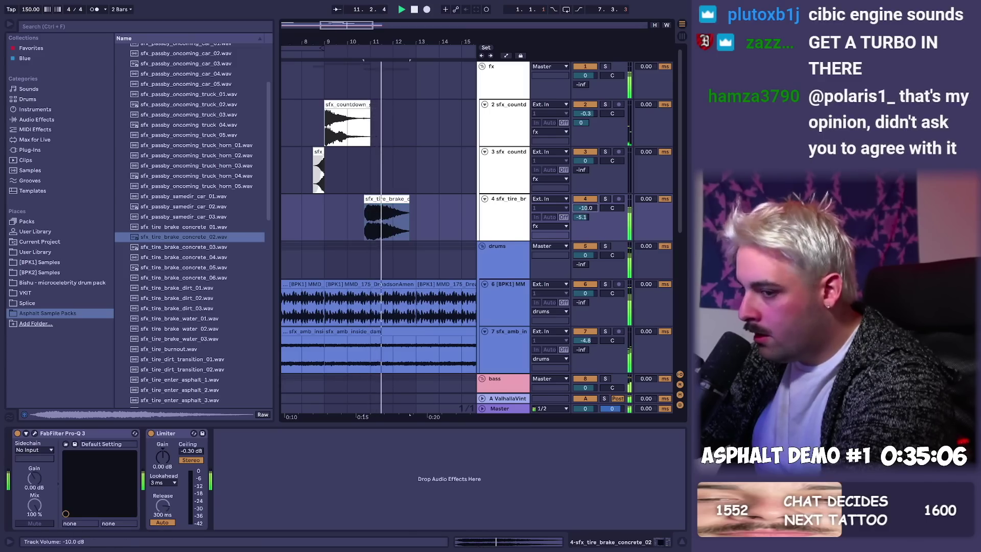
drag(585, 208, 585, 207)
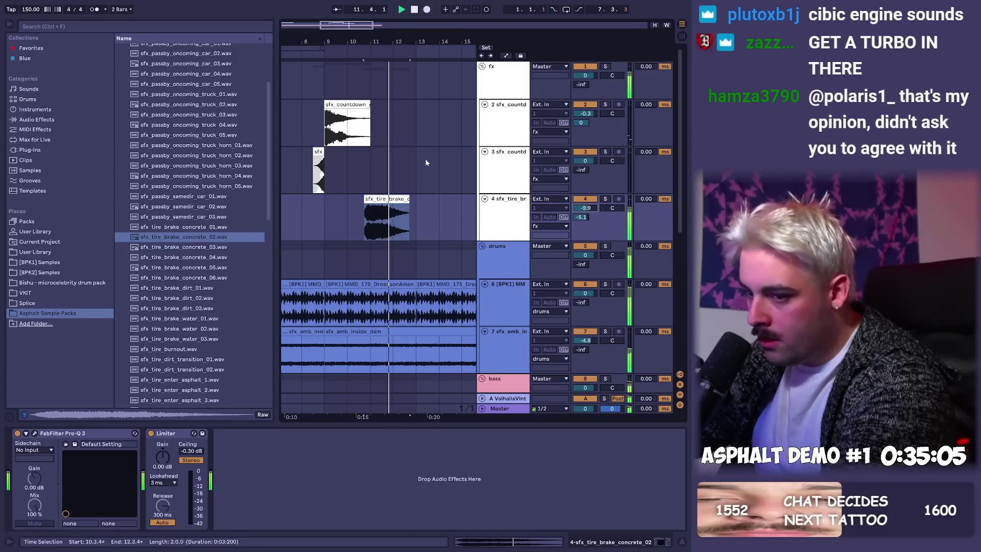
- Place sfx_passby_samedir_car_02.wav on a new fx track just before bar 13, play it, and set its volume to -1.9 dB
click(399, 200)
key(ctrl+t)
key(space)
drag(184, 207, 413, 259)
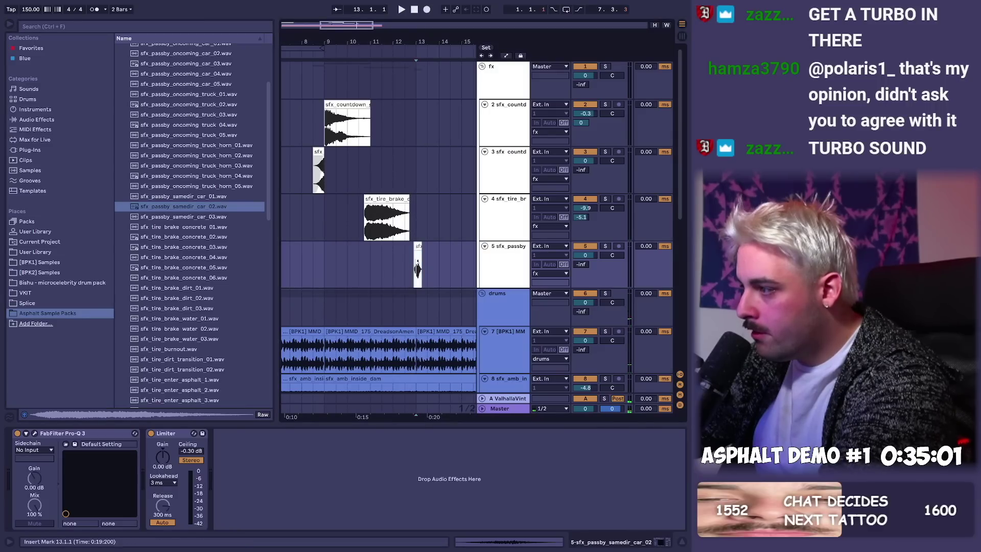
key(space)
click(407, 263)
key(space)
key(space)
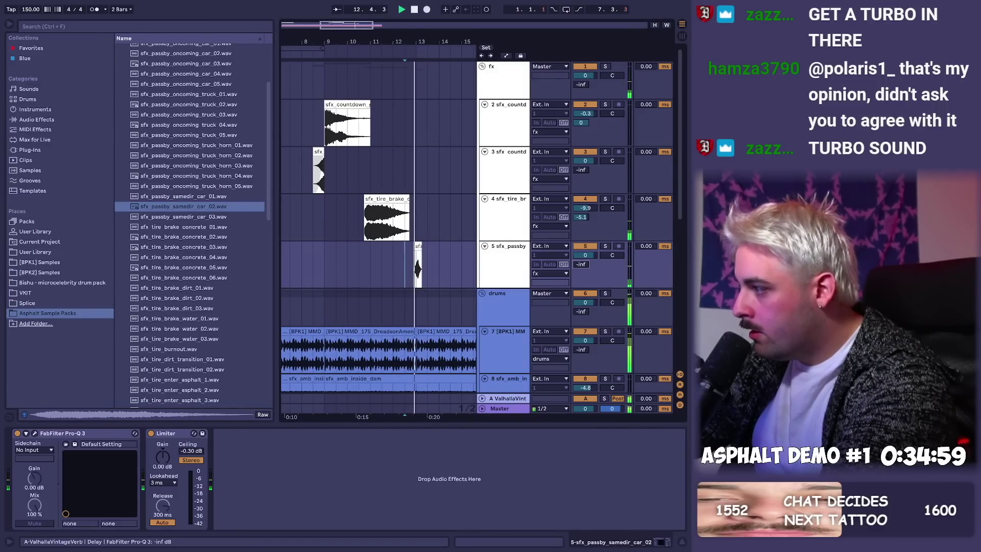
drag(586, 255, 585, 260)
drag(418, 247, 417, 246)
- Place sfx_tire_burnout.wav on its own fx track at bar 16 and set its volume to -8.1 dB
click(166, 349)
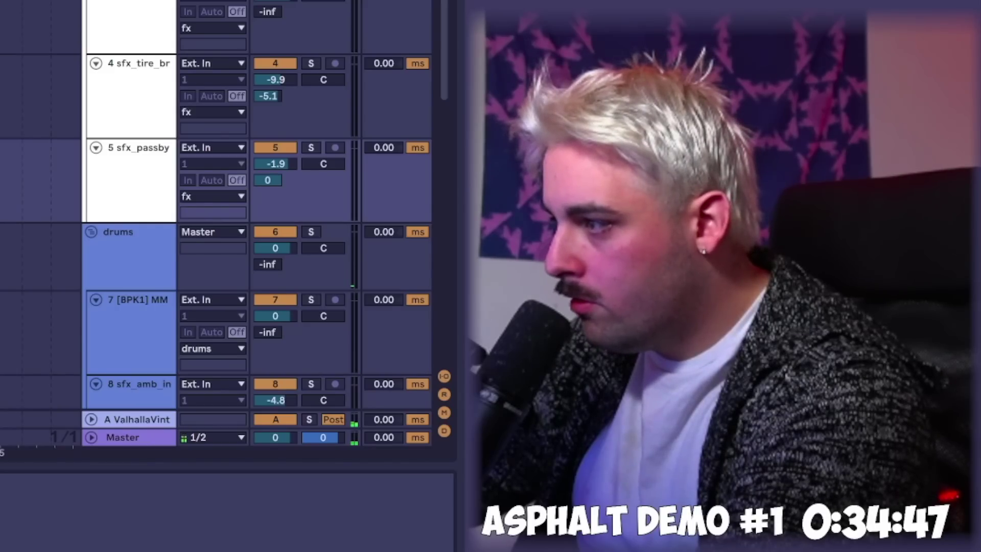
drag(165, 352, 408, 309)
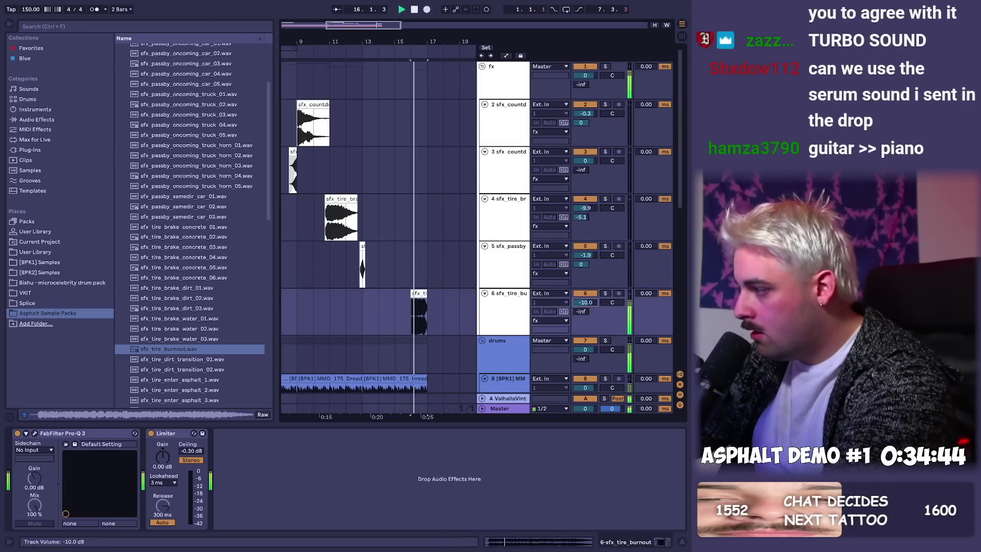
drag(581, 311, 583, 299)
key(space)
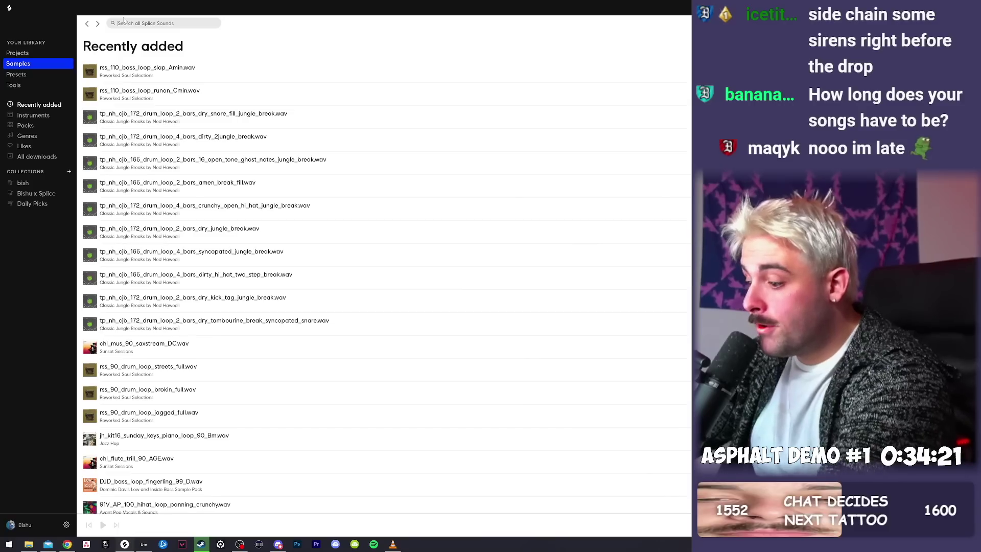
- Search Splice for guitar, download Bpm160_Gm_FenderBender.wav, and add Ableton's Delay to the track holding it
text(ar)
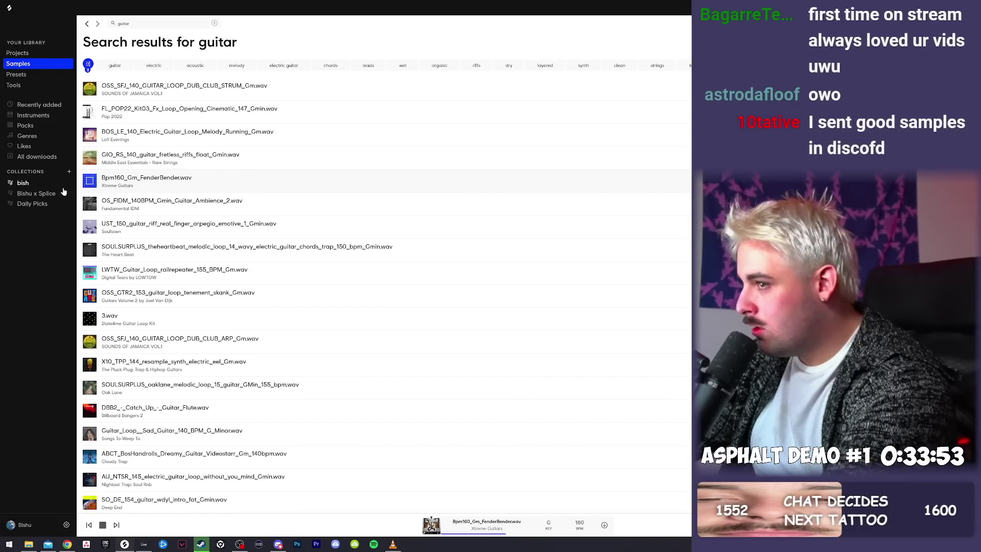
click(605, 525)
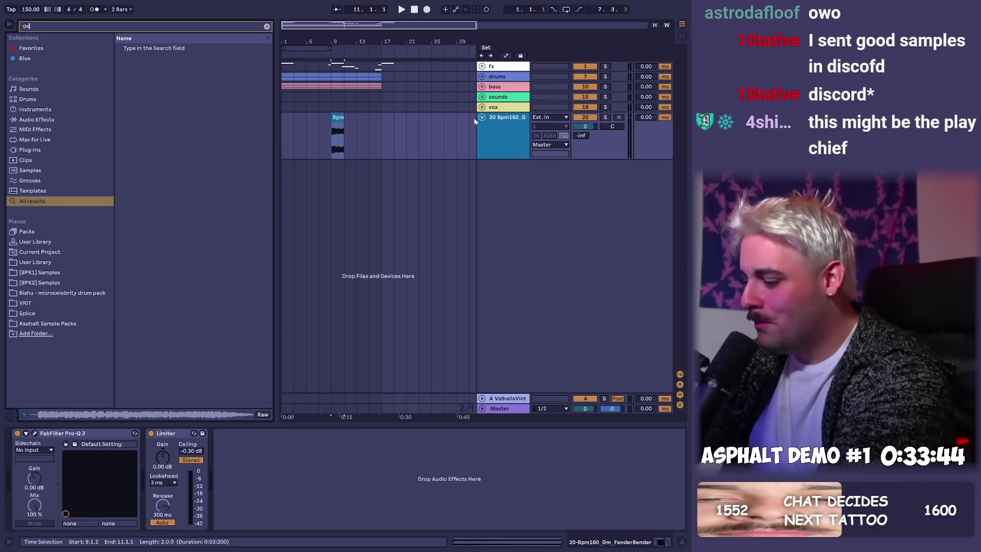
text(la)
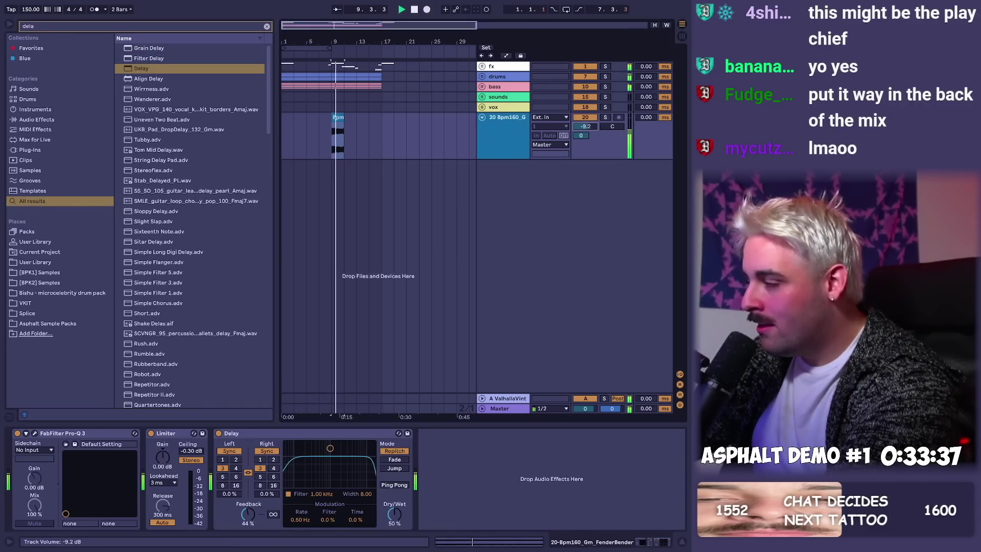
- Change the warp mode of the FenderBender guitar clip at bar 9 and place a copy of it at bar 1
click(340, 118)
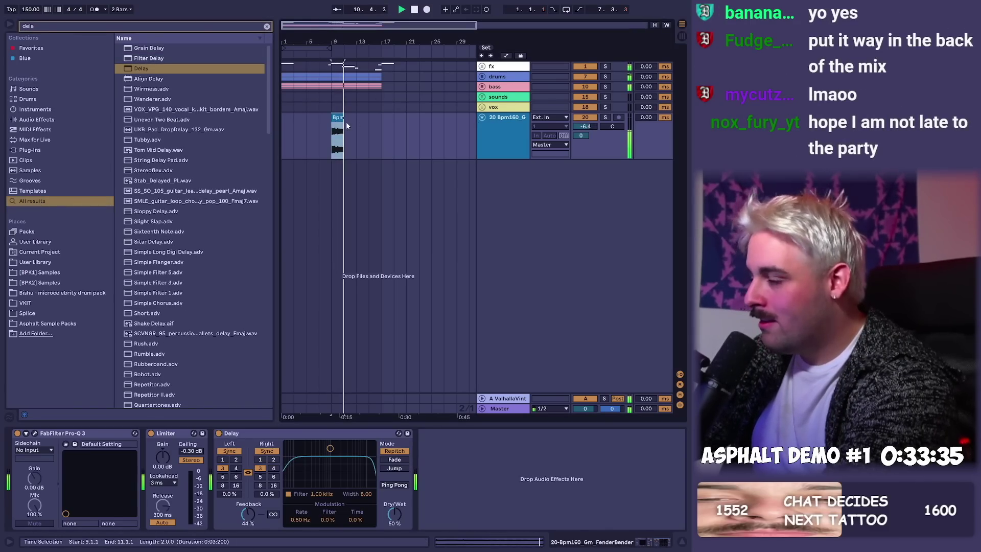
key(shift+Tab)
click(134, 320)
click(126, 361)
key(shift+Tab)
drag(338, 117, 323, 121)
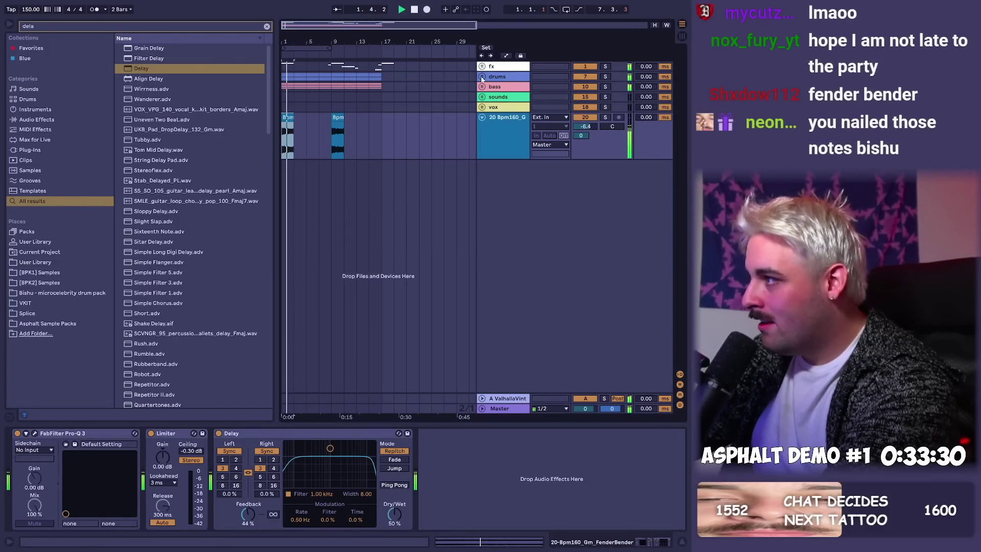
- Expand the drums group and delete the amen break clips before bar 9
click(482, 76)
click(352, 147)
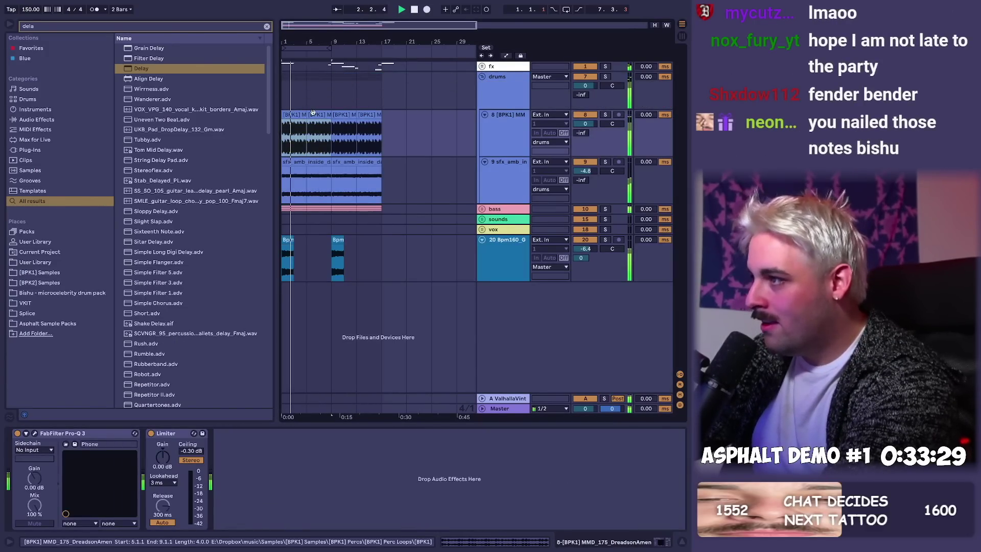
click(287, 246)
click(319, 138)
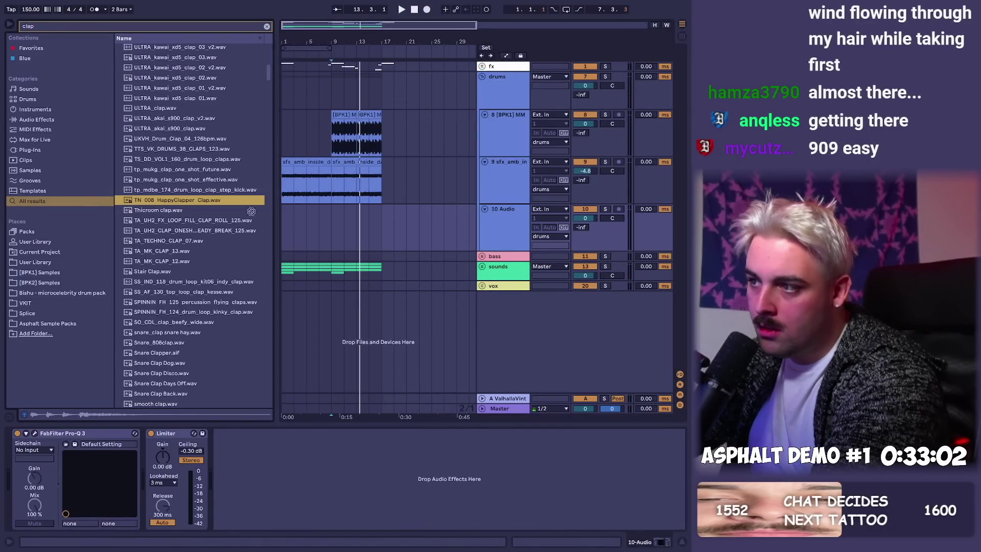
- Place TN_008_HappyClapper_Clap.wav on the new drums track at bar 9 and duplicate it as a repeating pattern up to bar 17
drag(331, 234, 332, 234)
key(ctrl+d)
key(ctrl+d)
key(ctrl+d)
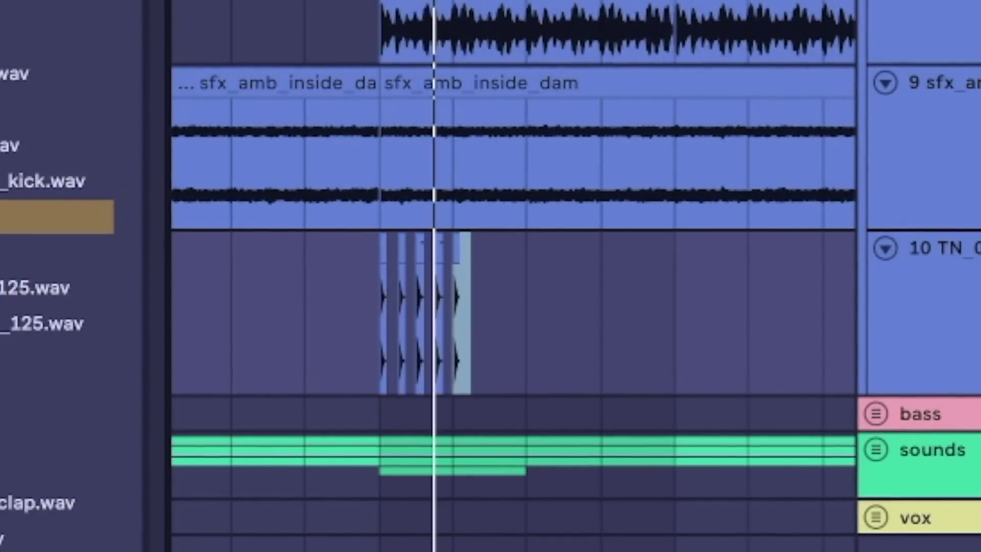
key(ctrl+d)
key(ctrl+d)
key(ctrl+d)
shift+click(388, 304)
key(ctrl+d)
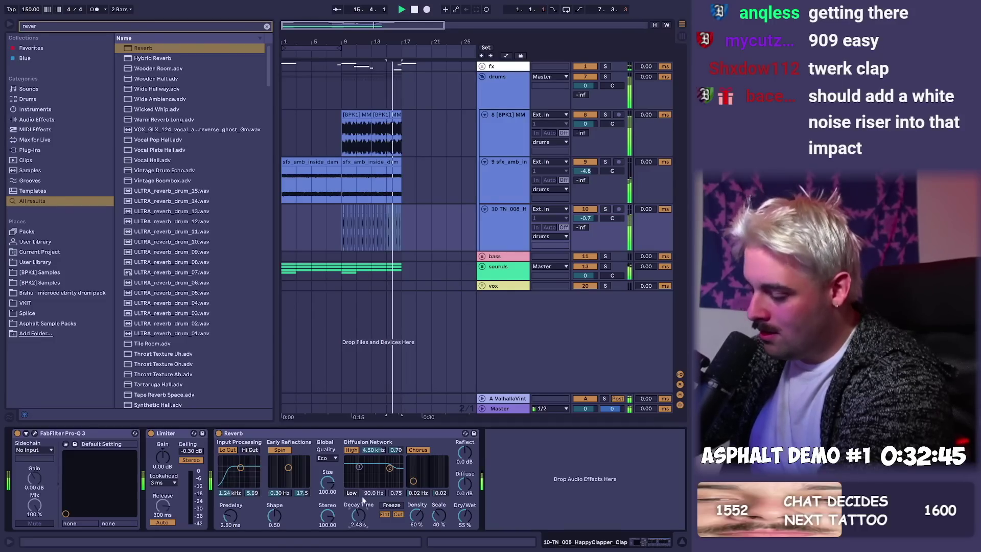
- Add a Limiter after the Reverb on the clap track and set its gain to 2.44 dB
key(ctrl+f)
key(BackSpace)
key(Down)
key(Return)
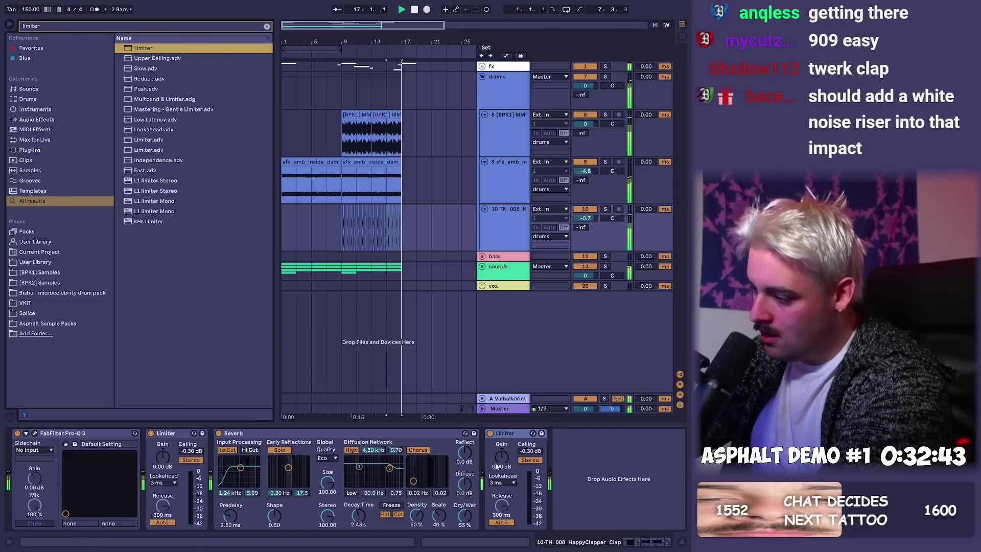
drag(501, 457, 501, 453)
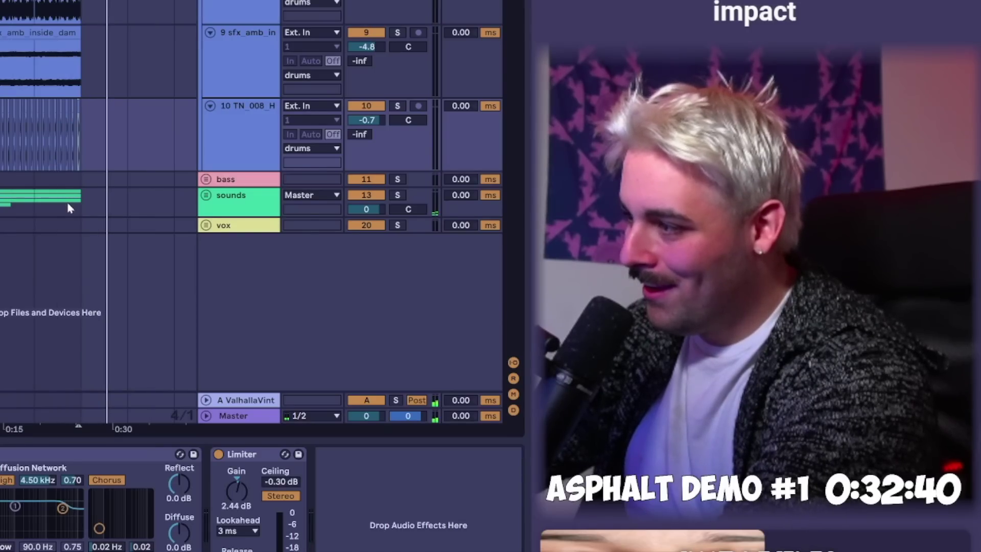
- Switch to Splice and audition the guitar loops following Bpm160_Gm_FenderBender.wav, down to the UST_150 emotive finger arpeggio riff
click(457, 264)
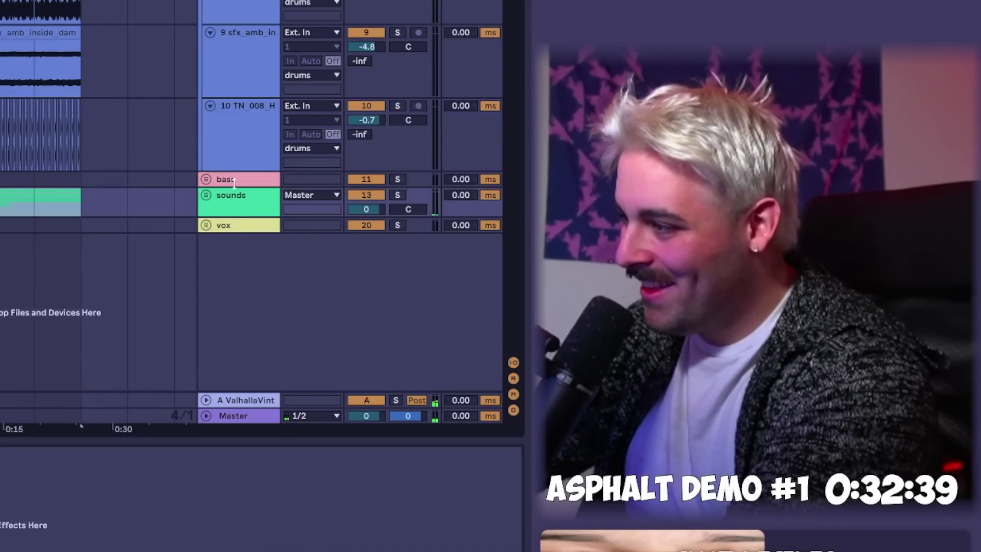
key(alt+Tab)
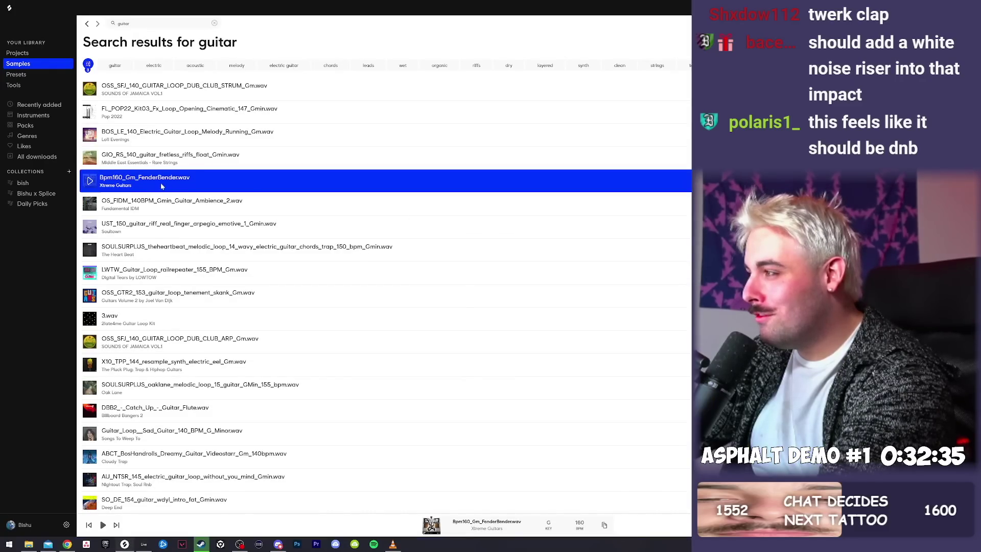
key(Down)
key(Down)
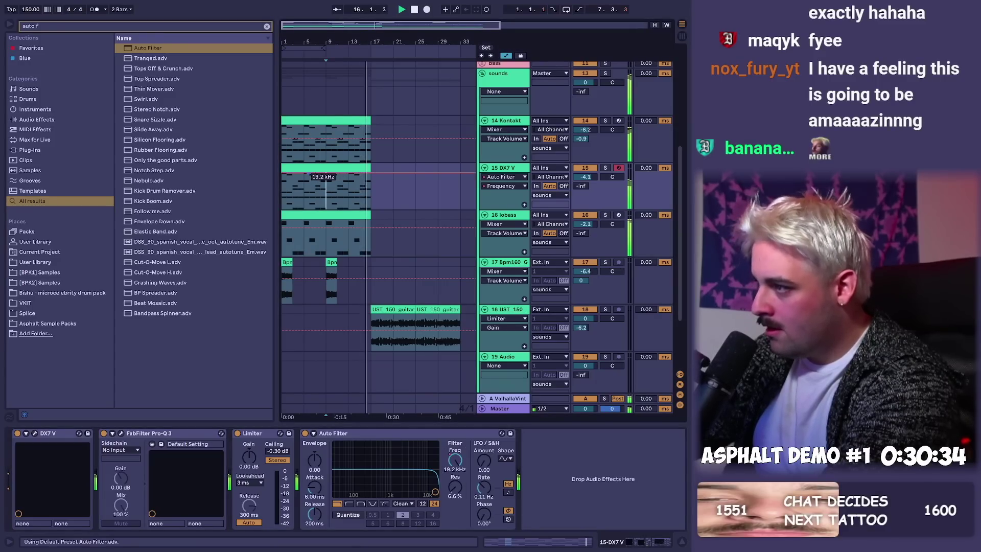
- Hide the automation lanes and select bars 15 to 19 on the lobass track
key(a)
click(375, 239)
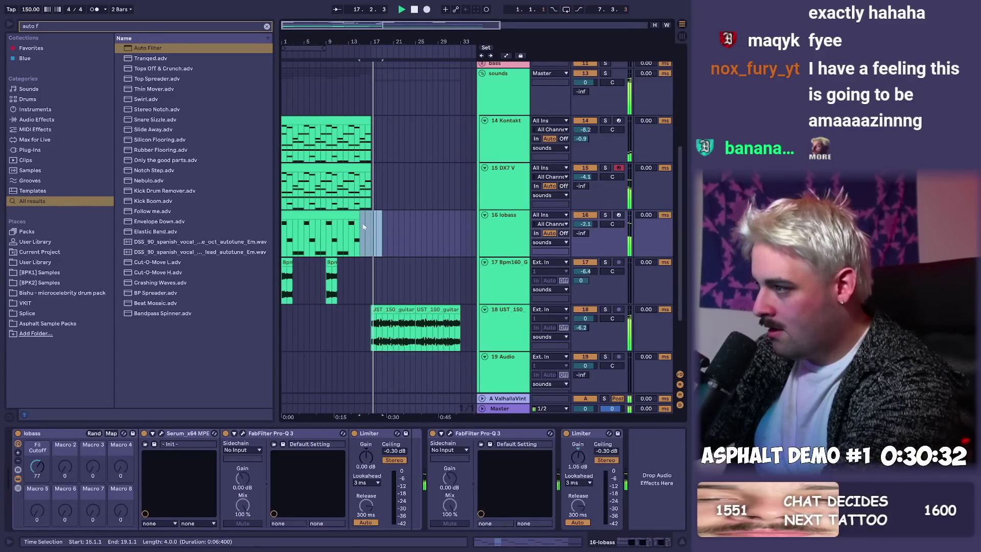
scroll(379, 229, up, 5)
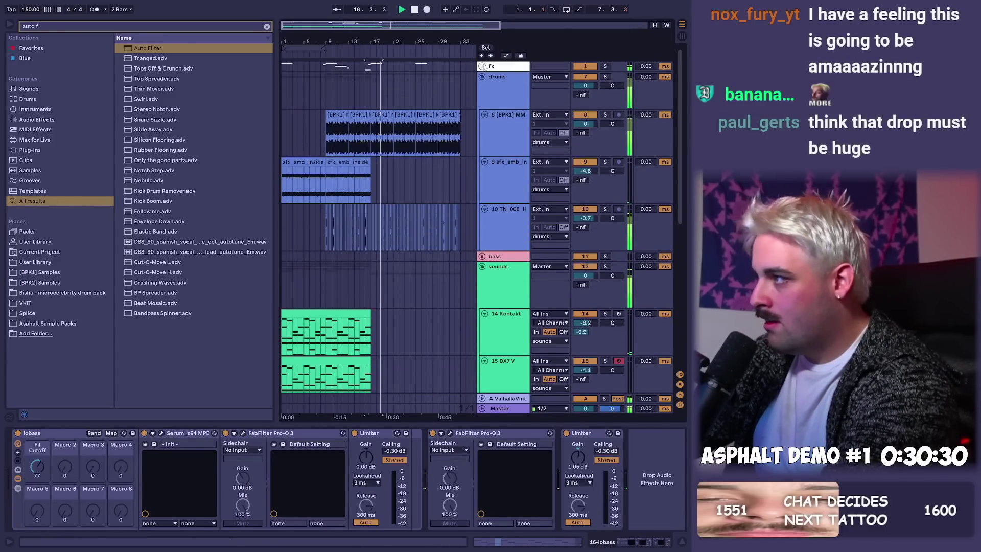
- Expand the fx group and add an audio track below the tire burnout track
click(482, 66)
click(507, 114)
scroll(420, 188, down, 3)
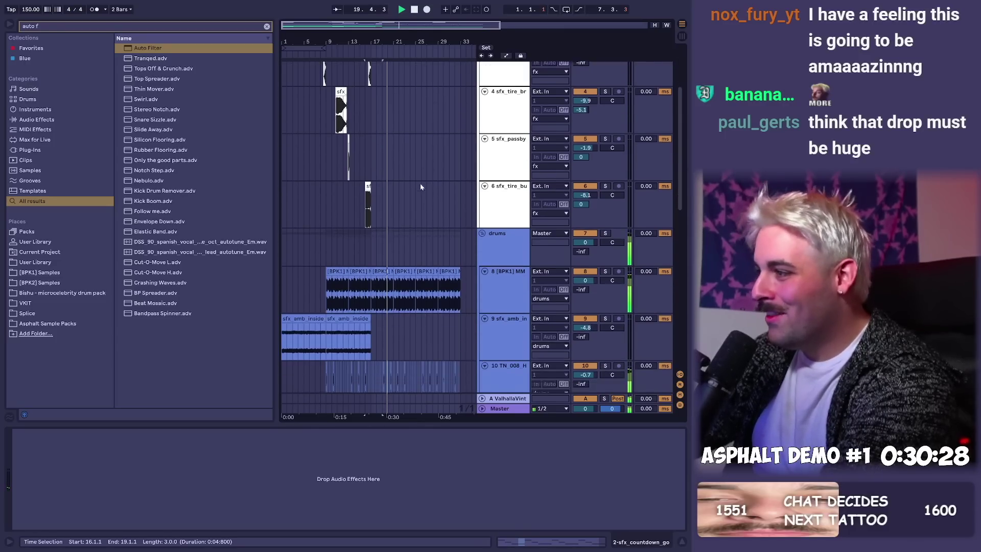
scroll(420, 187, down, 3)
click(421, 154)
click(492, 130)
key(space)
key(ctrl+t)
- Search the library for crowd and place CrowdCheerBaseball_SEU02.15.wav on the new fx track just after bar 17, then play it
key(ctrl+f)
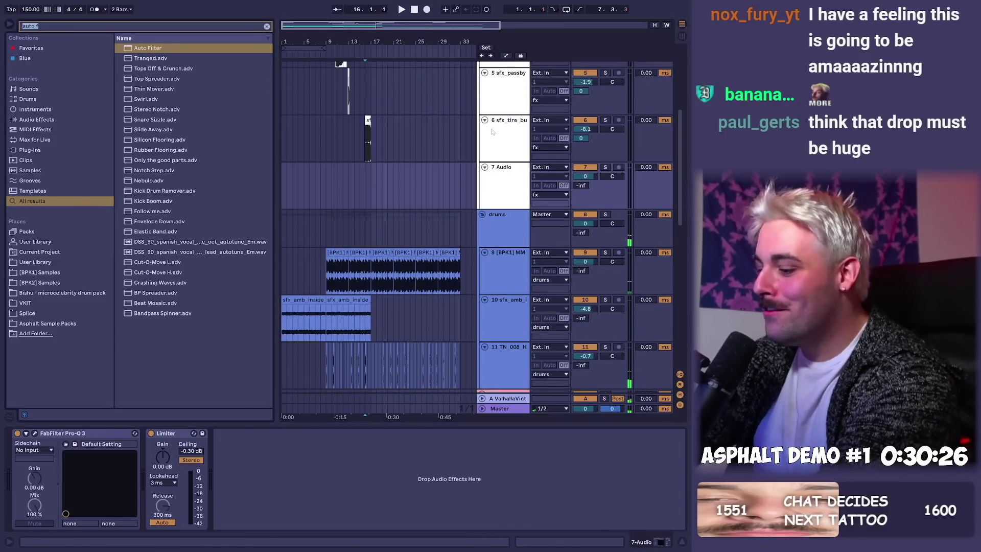
text(crowd)
click(174, 120)
drag(444, 196, 386, 173)
key(space)
- Turn off warping on the crowd cheer clip and set its track volume to -5.5 dB
double_click(385, 170)
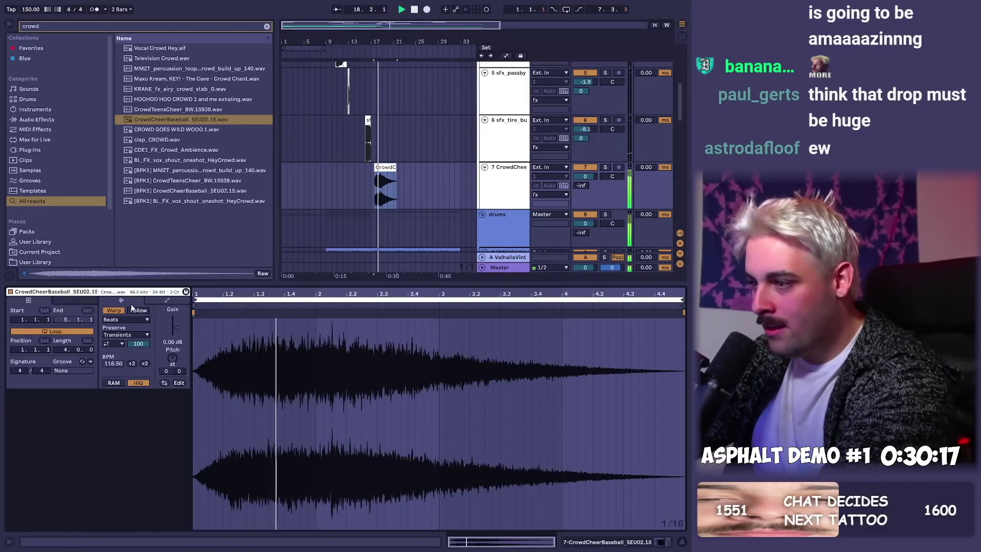
click(117, 309)
drag(585, 177, 585, 190)
click(390, 168)
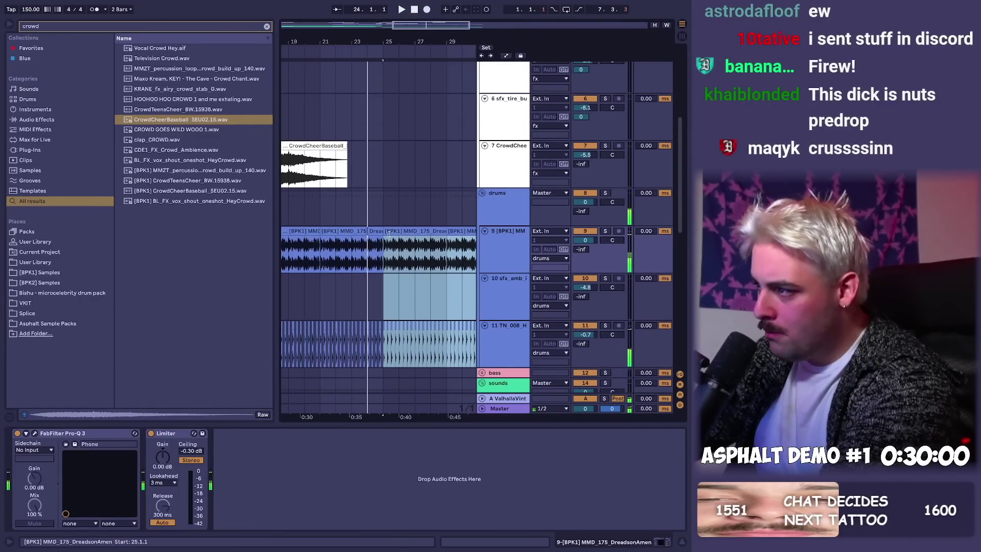
- Move the second UST_150 guitar clip at bar 25 onto its own track and add Soundtoys Decapitator to that track
scroll(425, 230, down, 3)
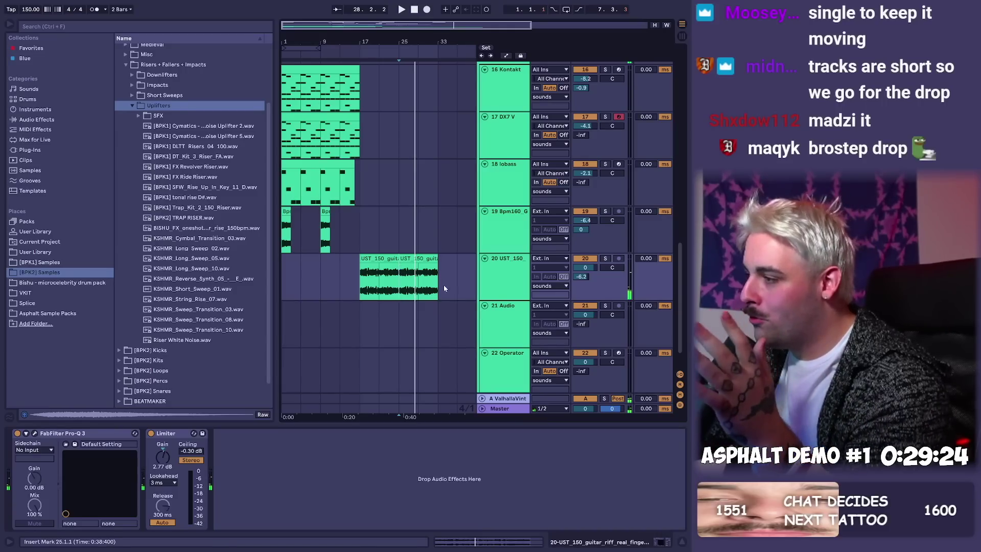
drag(405, 309, 409, 313)
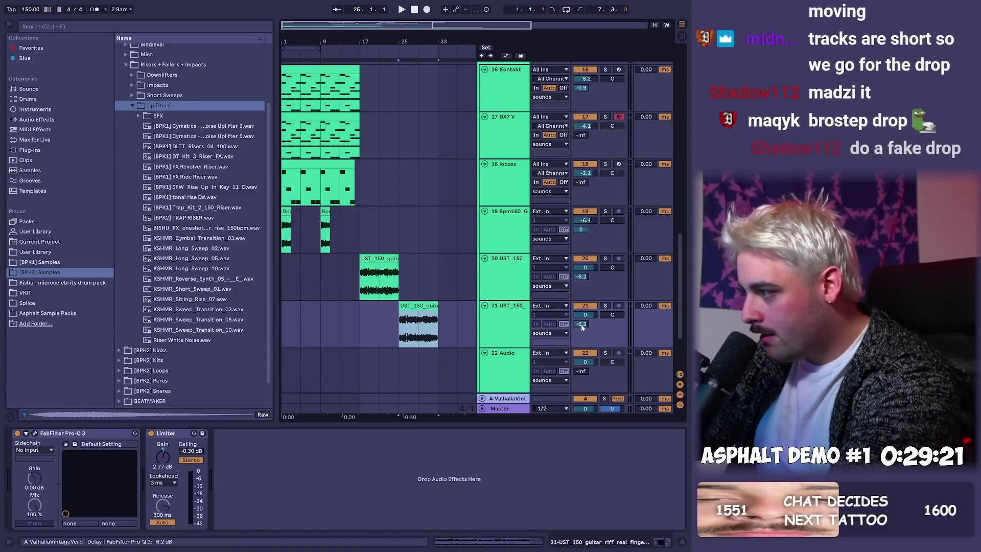
key(ctrl+f)
text(soundto)
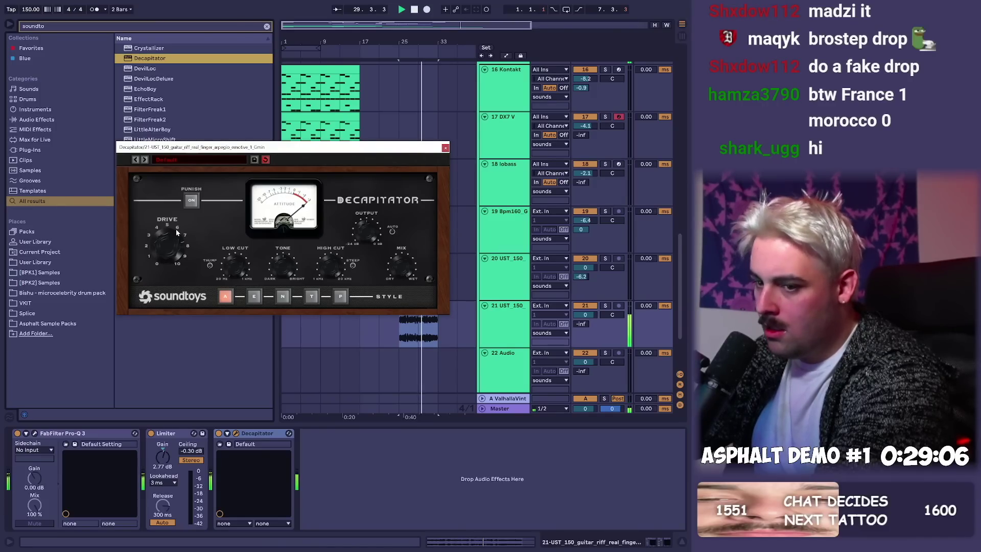
click(446, 148)
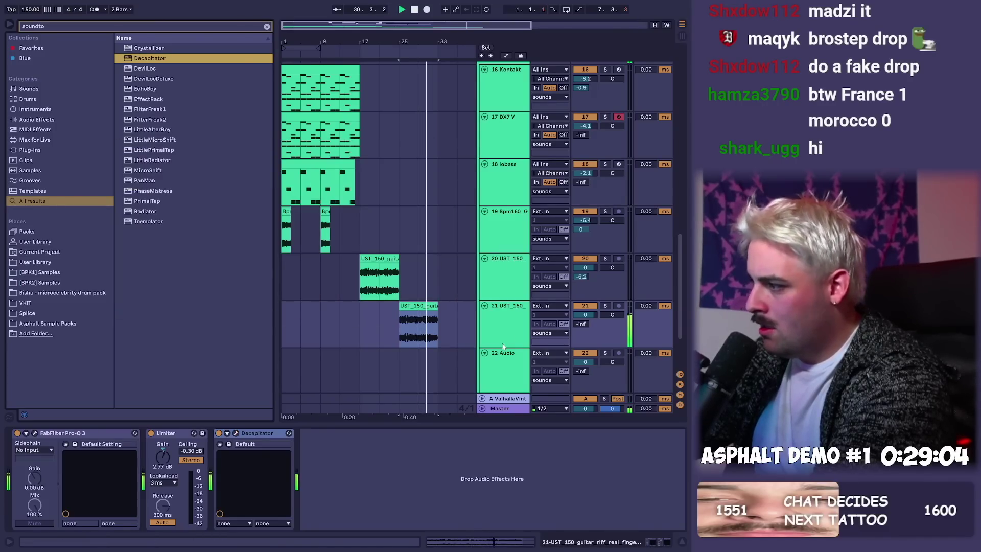
- Lower the volume of the guitar track with Decapitator
click(432, 306)
key(plus)
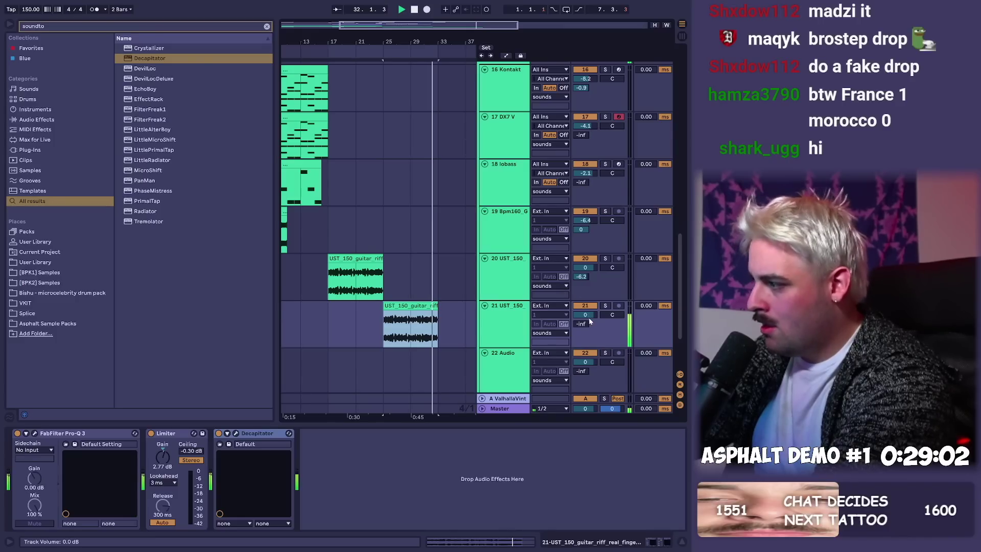
drag(590, 318, 589, 327)
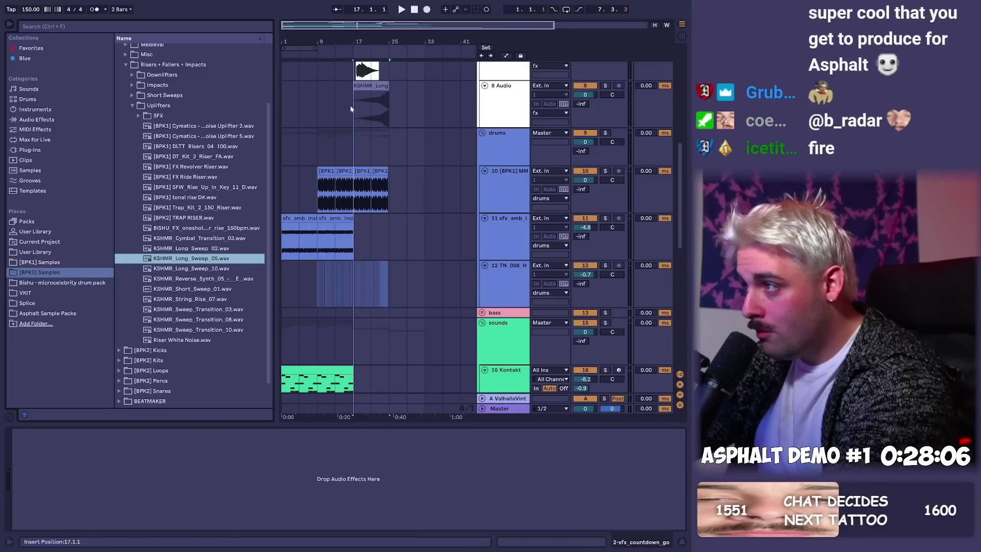
- Place KSHMR_Long_Sweep_05.wav from the Uplifters folder on the new fx track at bar 17
click(372, 110)
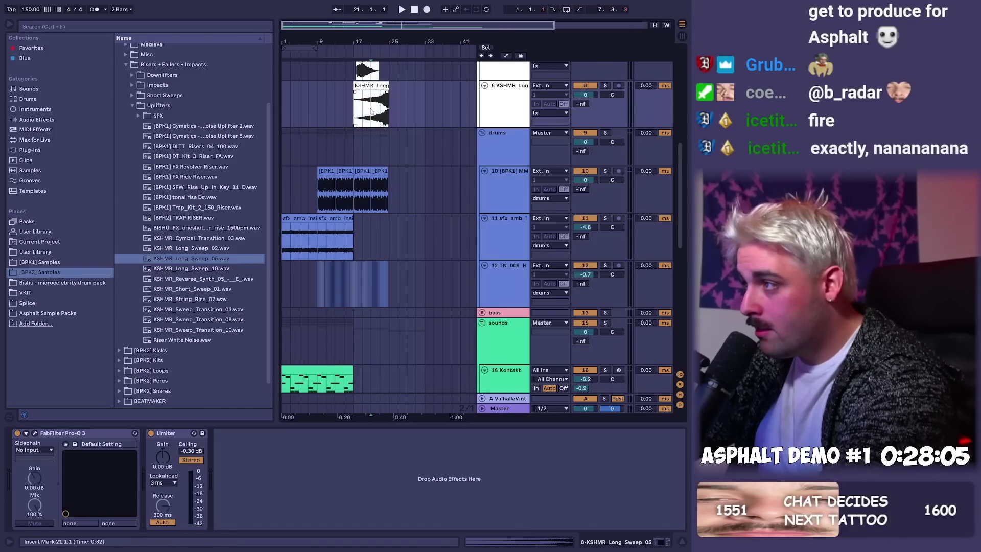
- Trim the KSHMR_Long_Sweep_05 riser to bars 20.4 to 24.4 with a fade-in, and lower its track volume
key(plus)
key(space)
drag(400, 82, 400, 85)
drag(403, 46, 398, 90)
key(minus)
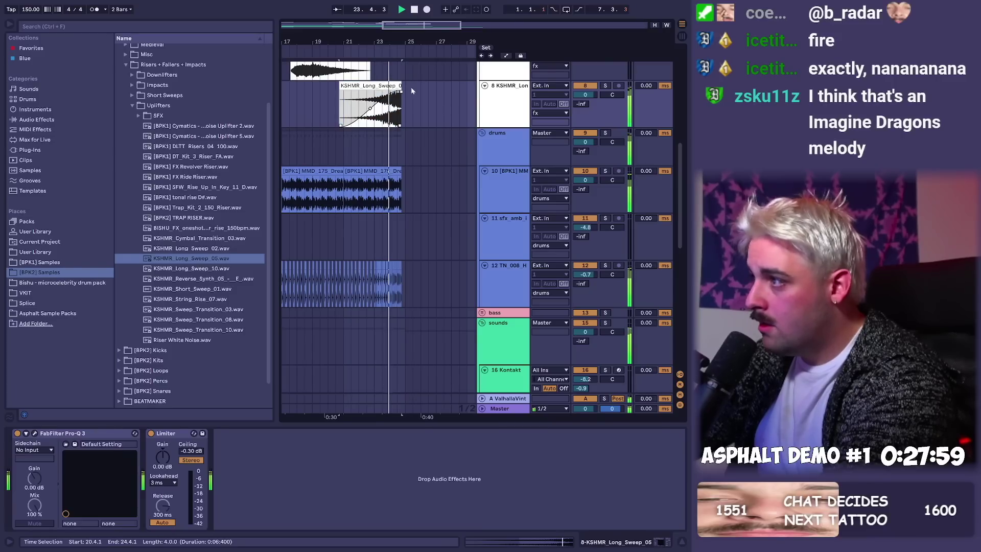
scroll(444, 238, up, 5)
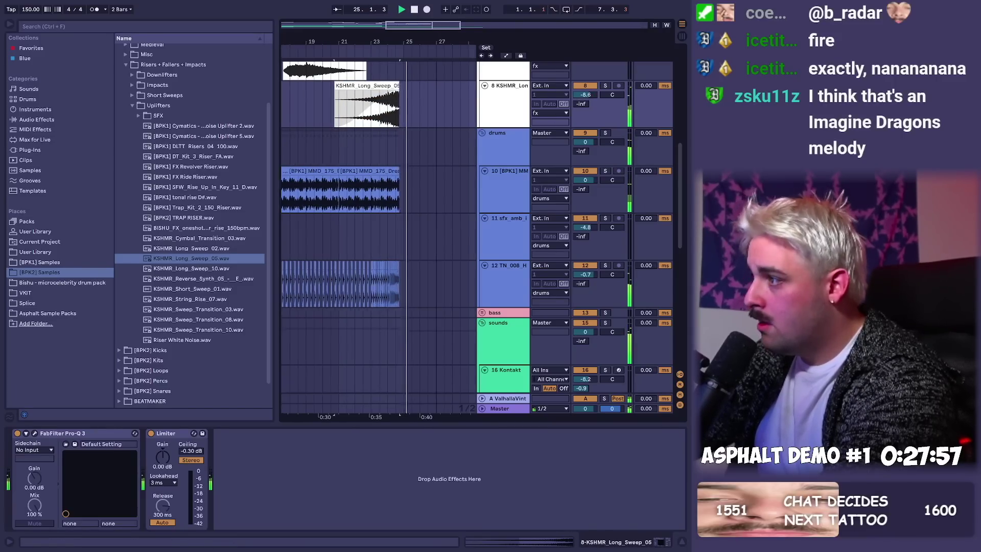
- Convert the UST_150 guitar clip at bar 25 into a MIDI clip on a new track
scroll(445, 239, down, 3)
drag(408, 50, 356, 55)
scroll(362, 284, down, 8)
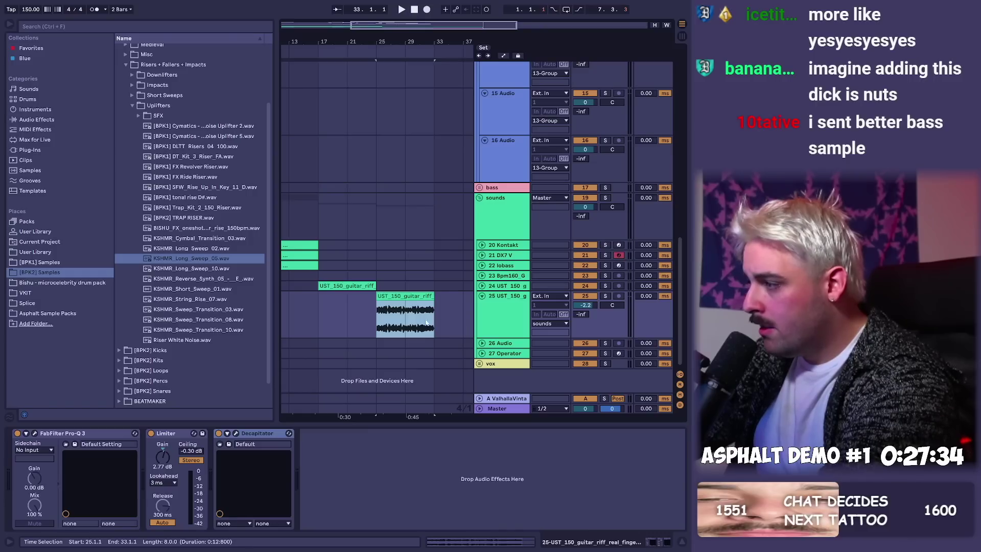
click(404, 358)
click(390, 346)
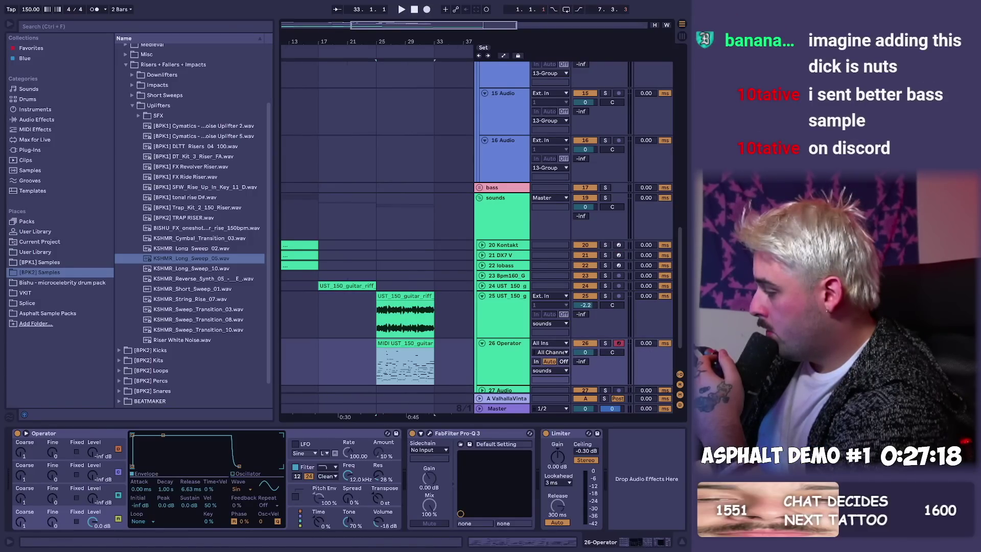
- Place the downloaded odesza_plouky_chord sample from the Downloads folder on a new audio track at bar 17
key(alt+Tab)
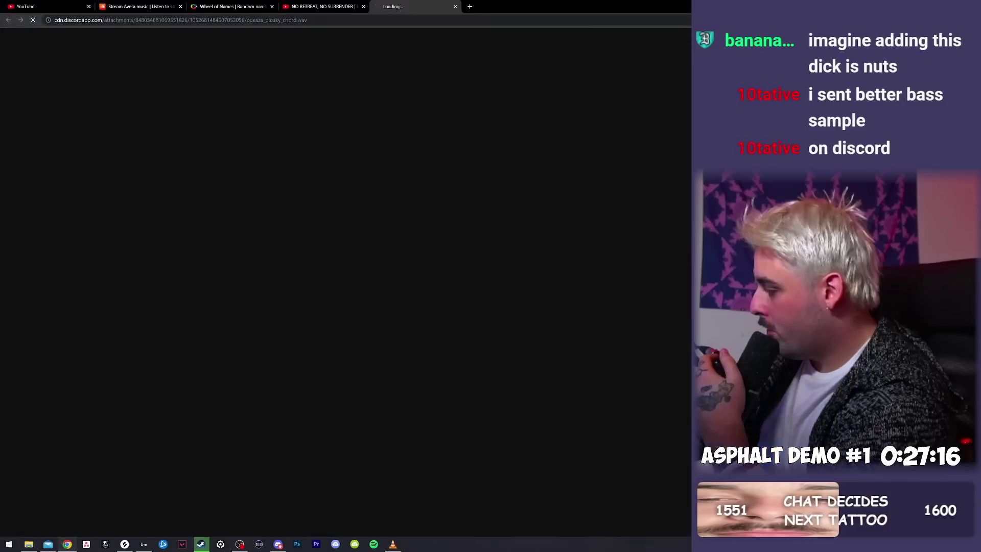
click(68, 544)
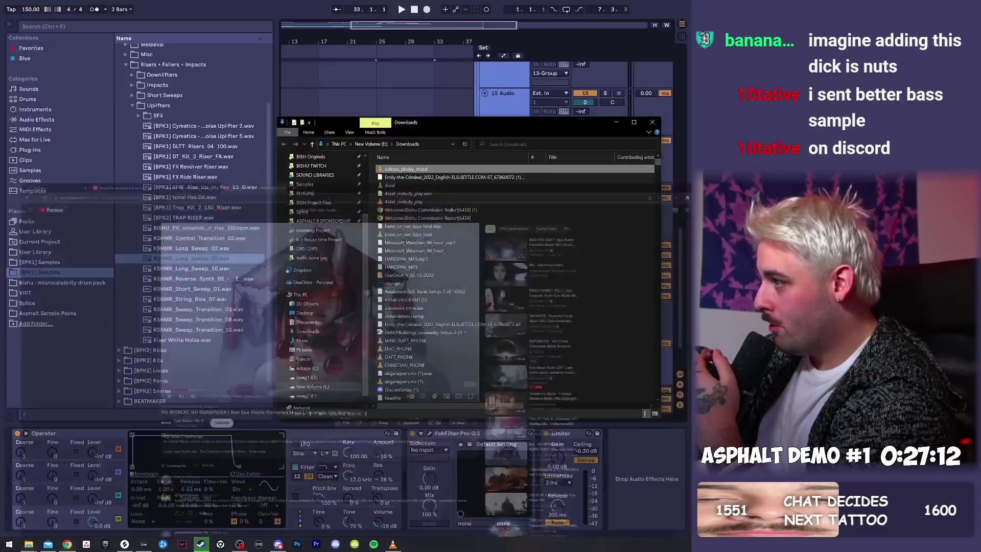
drag(442, 127, 736, 147)
click(344, 312)
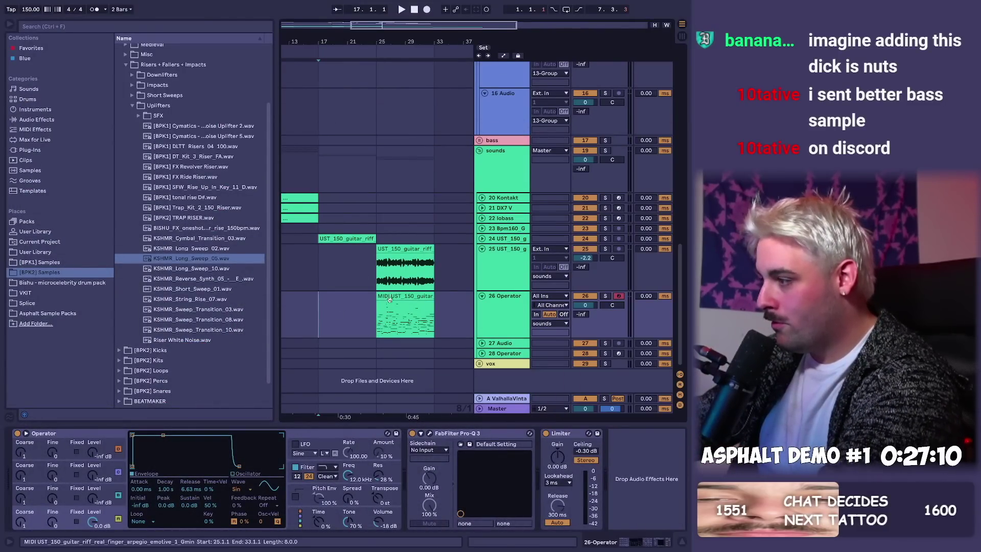
key(ctrl+t)
key(alt+Tab)
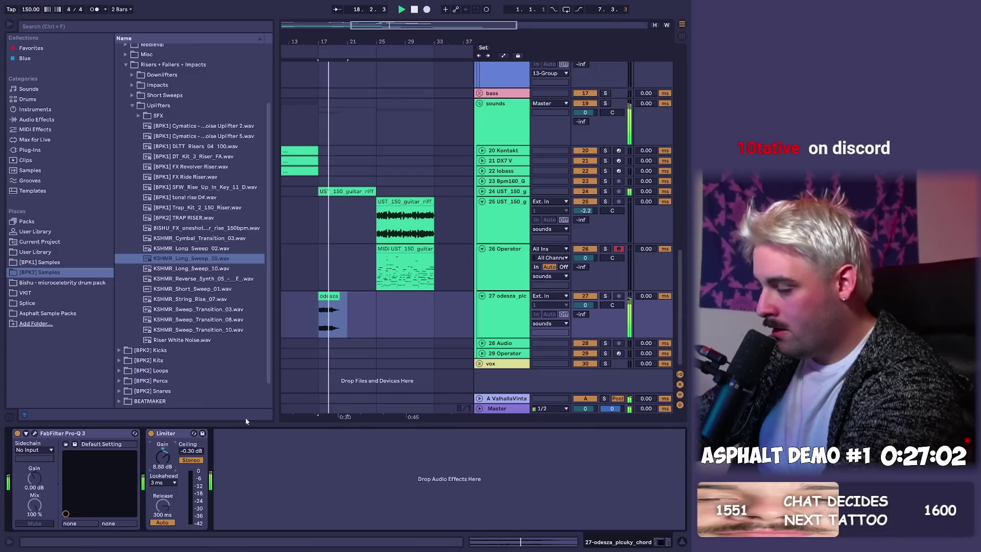
click(330, 313)
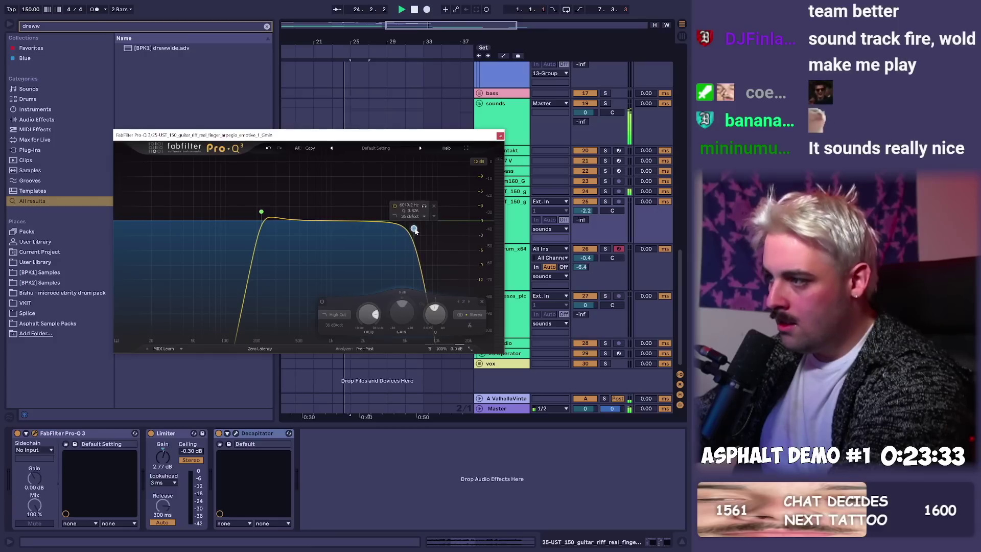
- Fine-tune the low-cut and high-cut bands in Pro-Q 3 on the UST_150 guitar track and close the equalizer
drag(415, 229, 420, 229)
drag(262, 212, 269, 219)
click(419, 229)
drag(418, 232, 423, 236)
click(501, 136)
key(shift+Tab)
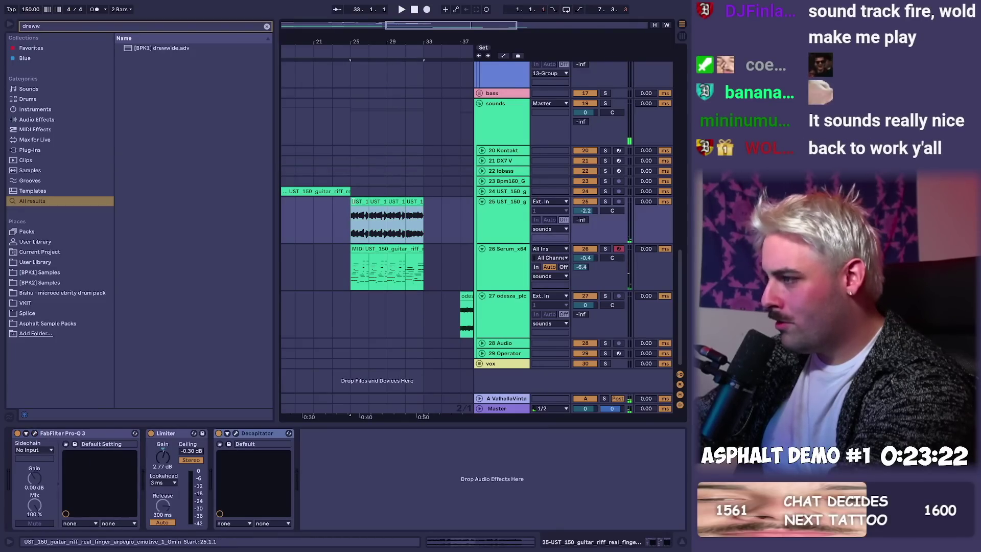
- Deactivate the UST_150 guitar audio clips between bars 25 and 33 and start playback from bar 25
key(space)
key(minus)
key(0)
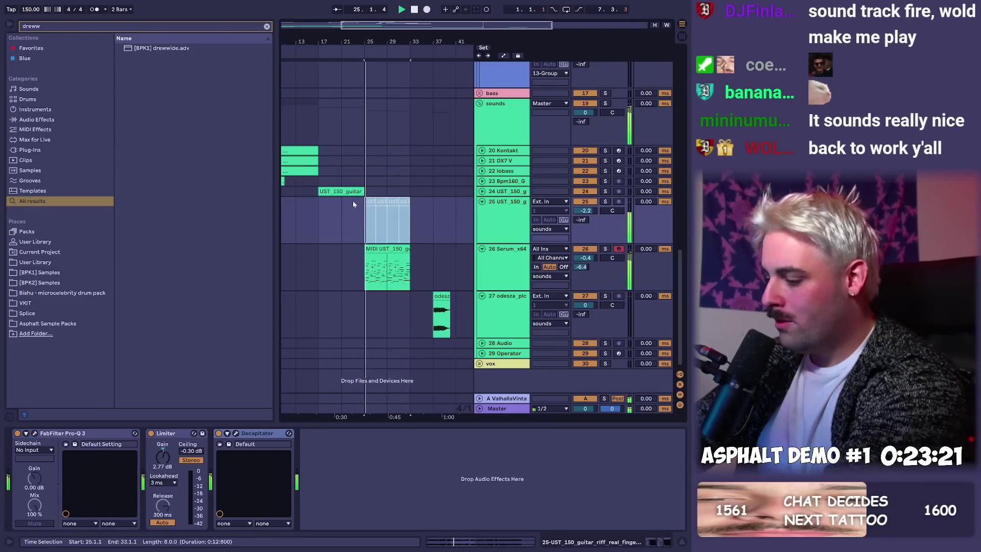
- Lower Serum's oscillator A unison detune to 0.04 on the converted MIDI track and close the synth
click(380, 251)
click(34, 434)
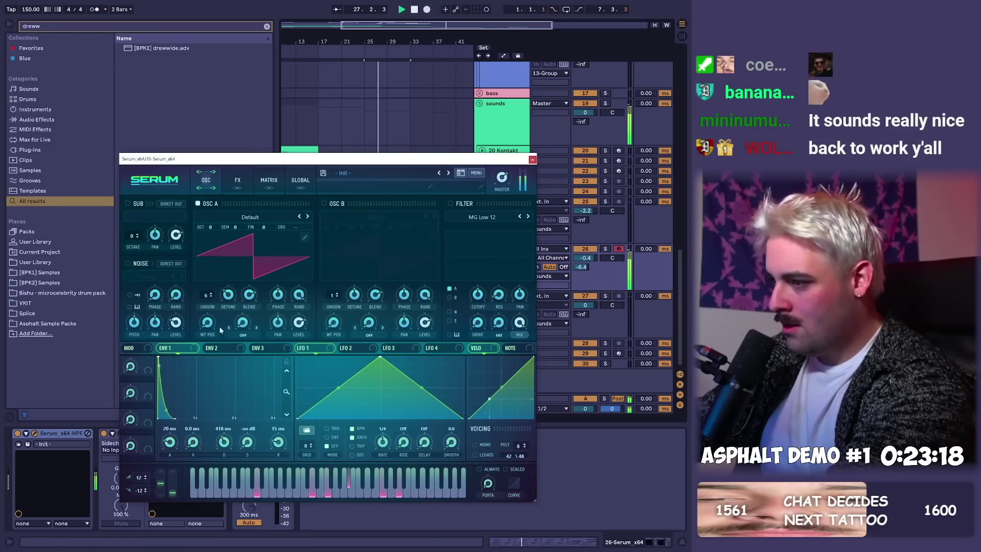
drag(221, 292, 218, 326)
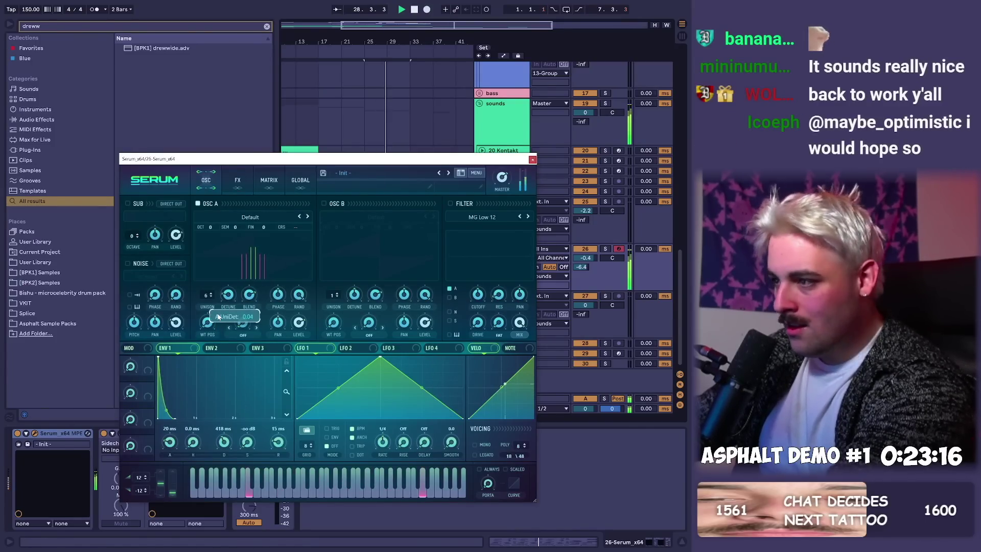
click(532, 160)
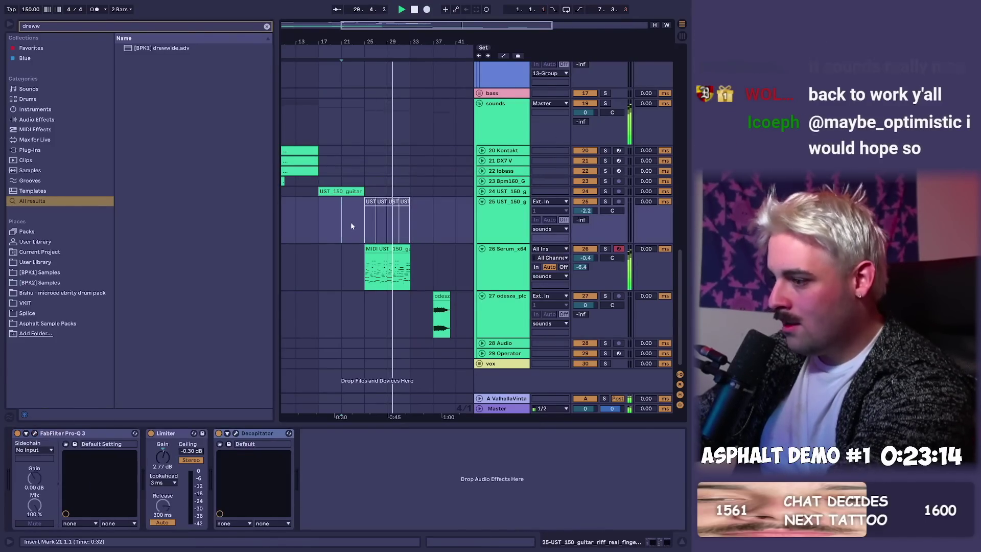
- Lower Serum's filter cutoff and adjust the Envelope 1 modulation amount on it
click(345, 471)
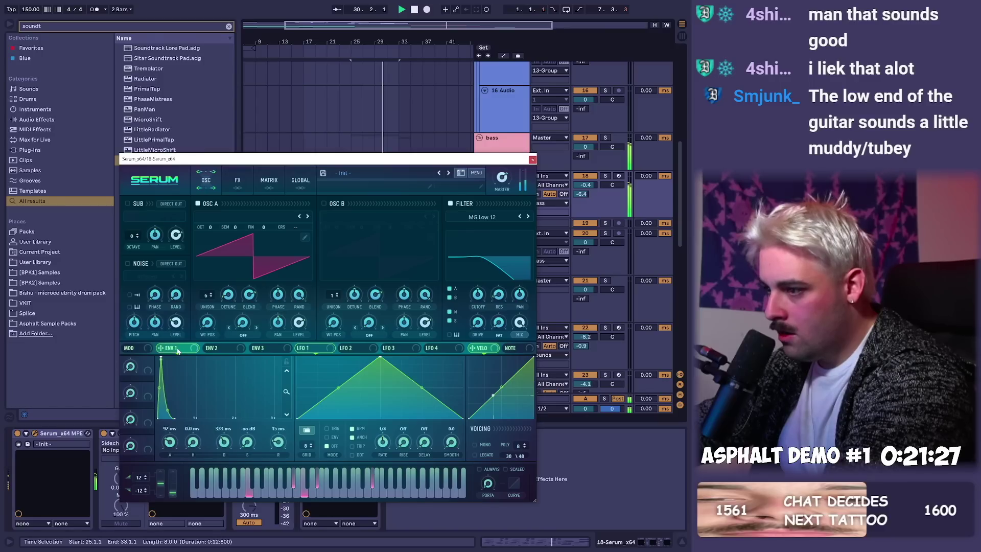
mouse_move(484, 298)
mouse_down()
mouse_move(483, 313)
mouse_move(471, 309)
mouse_up()
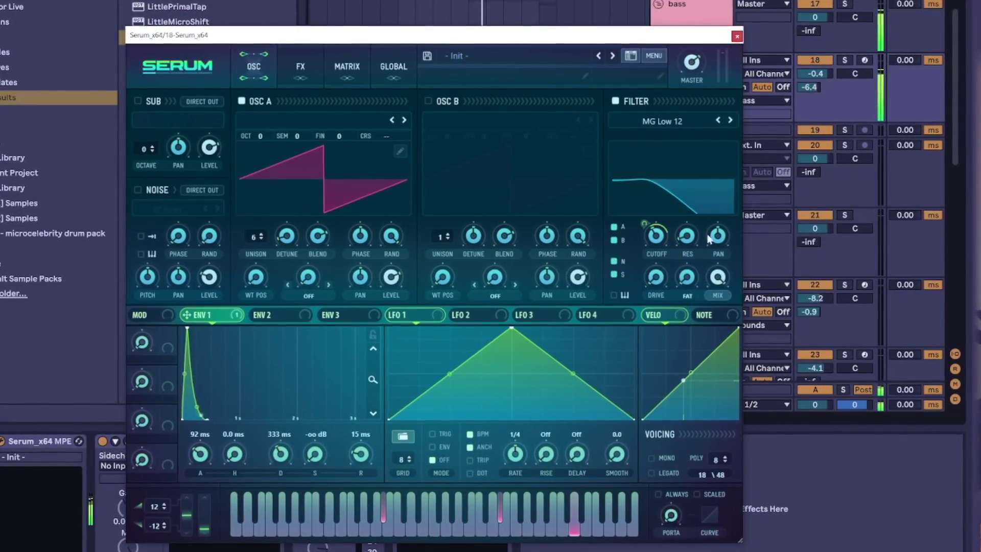
drag(645, 224, 651, 216)
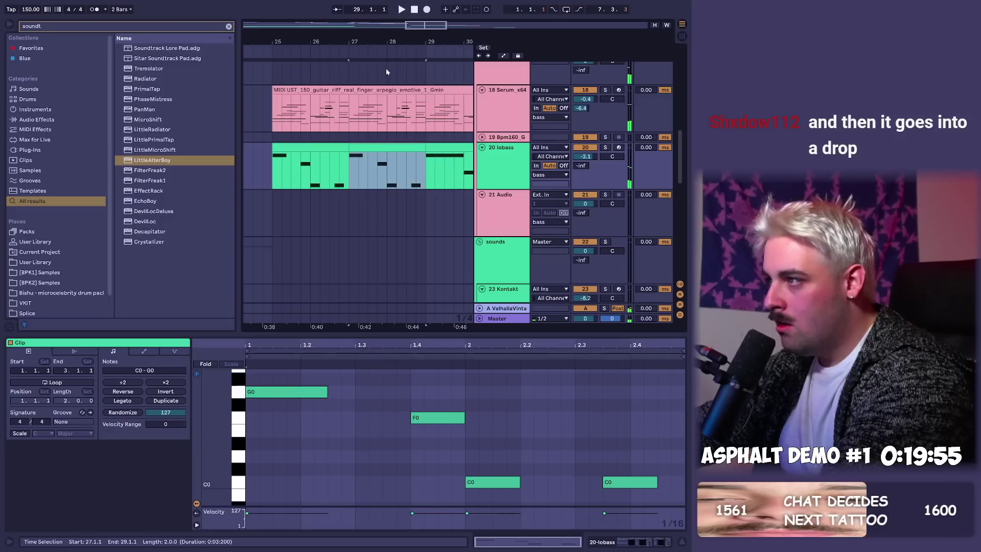
- Consolidate the lobass clips across bars 25 to 33 and set the lobass track volume to -2.2 dB
drag(357, 58, 356, 54)
shift+click(335, 146)
key(ctrl+j)
key(space)
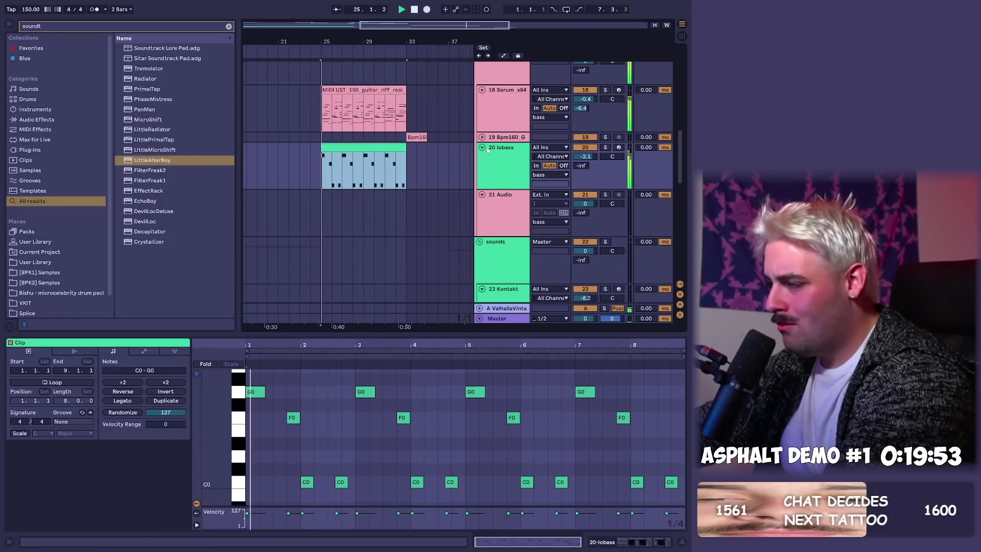
drag(591, 157, 591, 160)
key(shift+Tab)
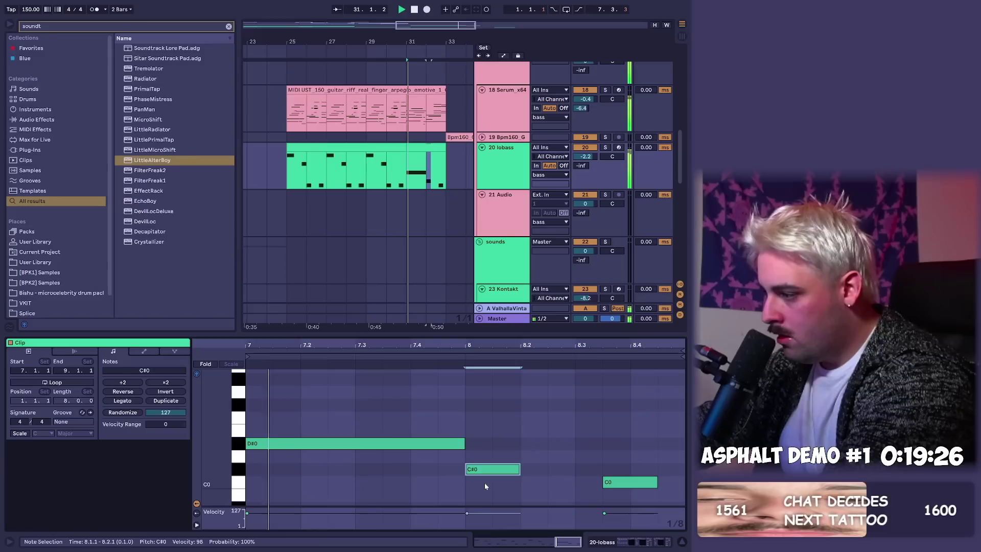
- Extend the D0 note to the end of the lobass line, delete the last C0 note and consolidate bars 31 to 33
drag(516, 456, 685, 457)
click(634, 483)
key(Delete)
click(416, 148)
key(ctrl+j)
key(space)
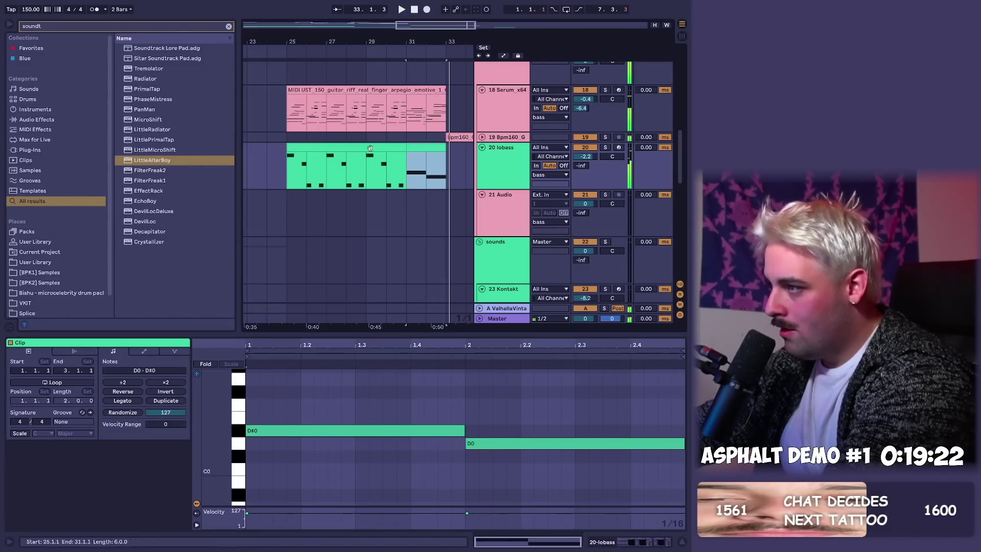
click(382, 145)
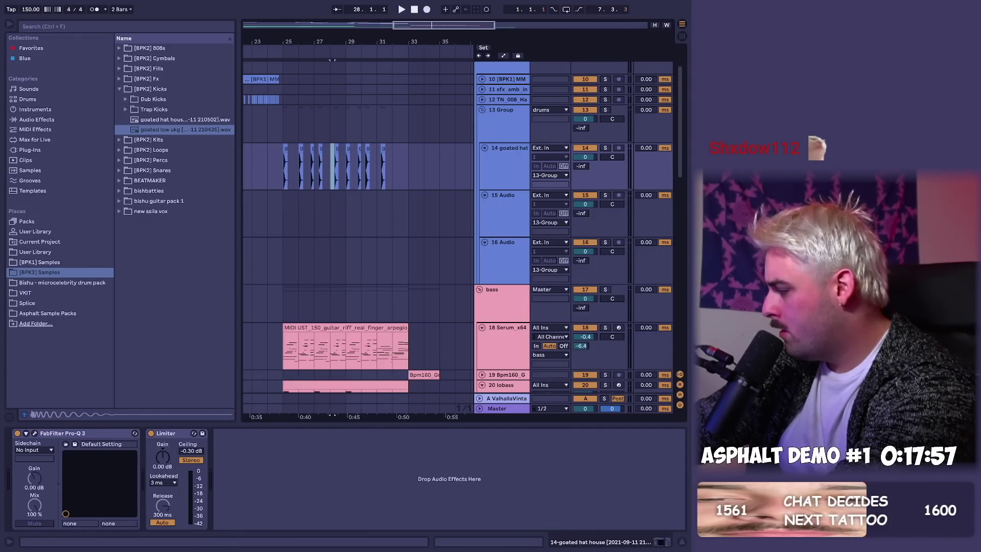
- Place the Future_Bass_Drums_150_BPM loop from the Downloads folder on the second audio track of the drum subgroup
key(XF86AudioLowerVolume)
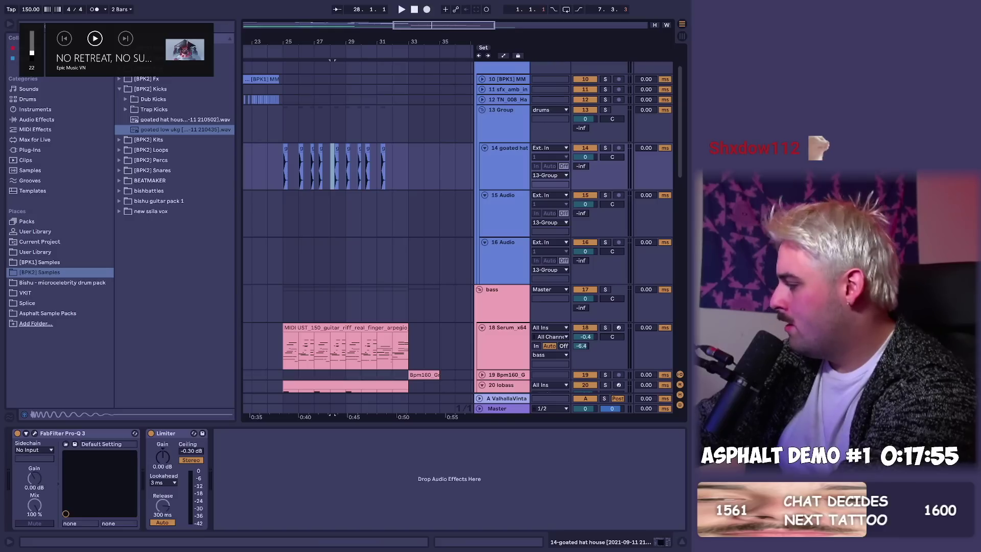
key(alt+Tab)
key(alt+Tab)
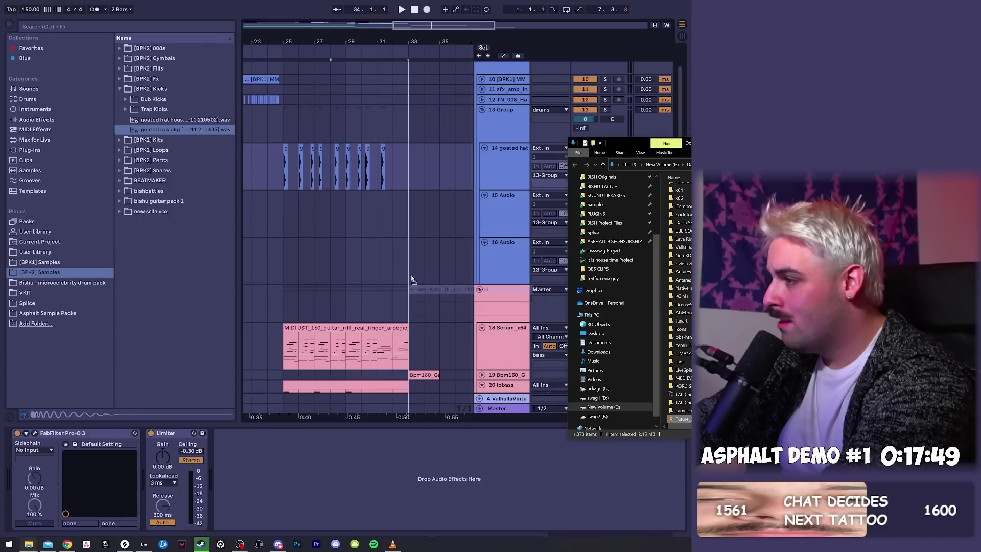
drag(412, 278, 358, 218)
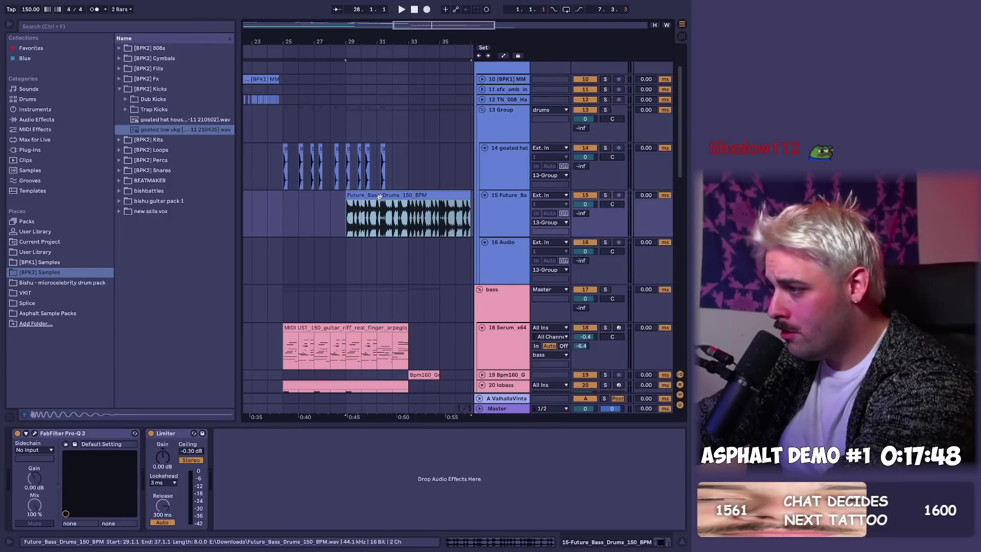
- Start the Future_Bass_Drums loop at bar 25 and boost it with 2.3 dB track volume and 0.79 dB Limiter gain
drag(586, 204, 586, 196)
drag(163, 456, 162, 454)
drag(324, 52, 325, 47)
- Deactivate the goated hat house clips from bar 25 to 33 and raise the Future_Bass_Drums track volume to 4.6 dB
drag(292, 163, 388, 154)
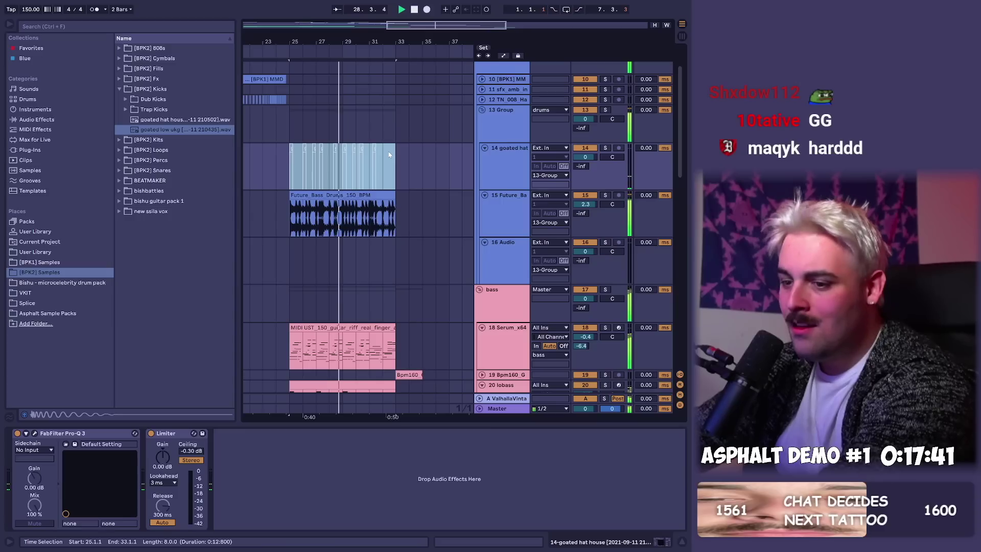
drag(585, 204, 586, 198)
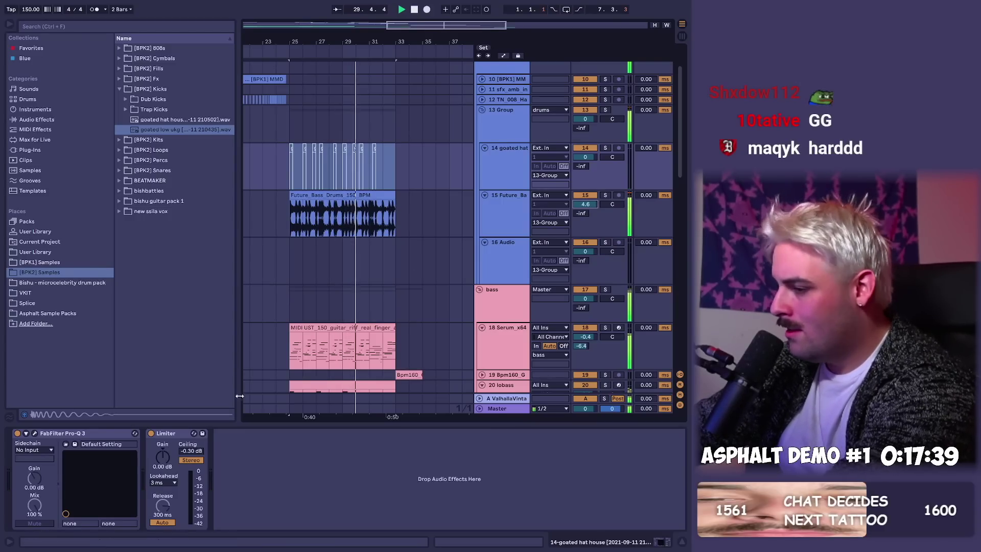
key(a)
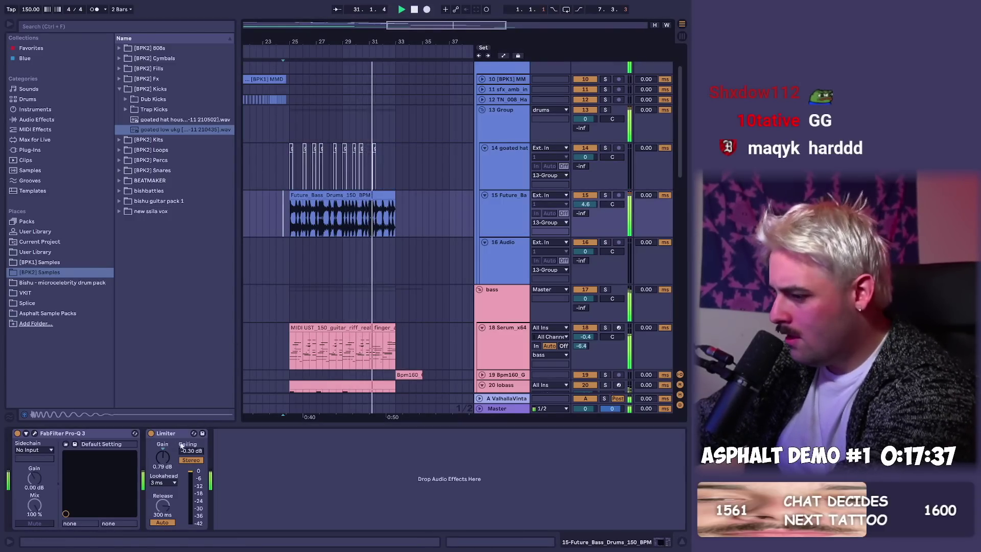
scroll(572, 197, down, 2)
key(a)
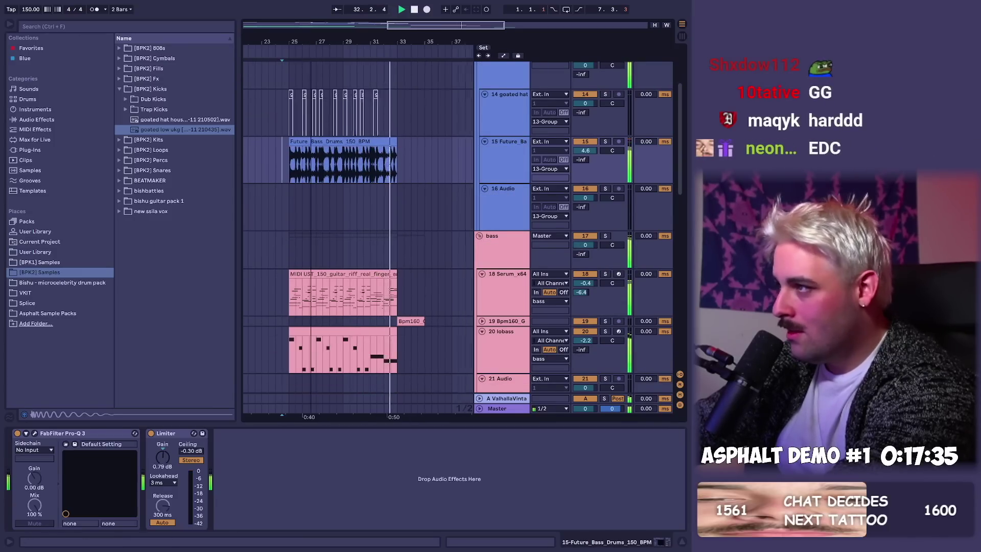
- Cut the Future_Bass_Drums loop out between 25.2 and 26.1, and play the drop from bar 25
key(space)
scroll(337, 177, up, 3)
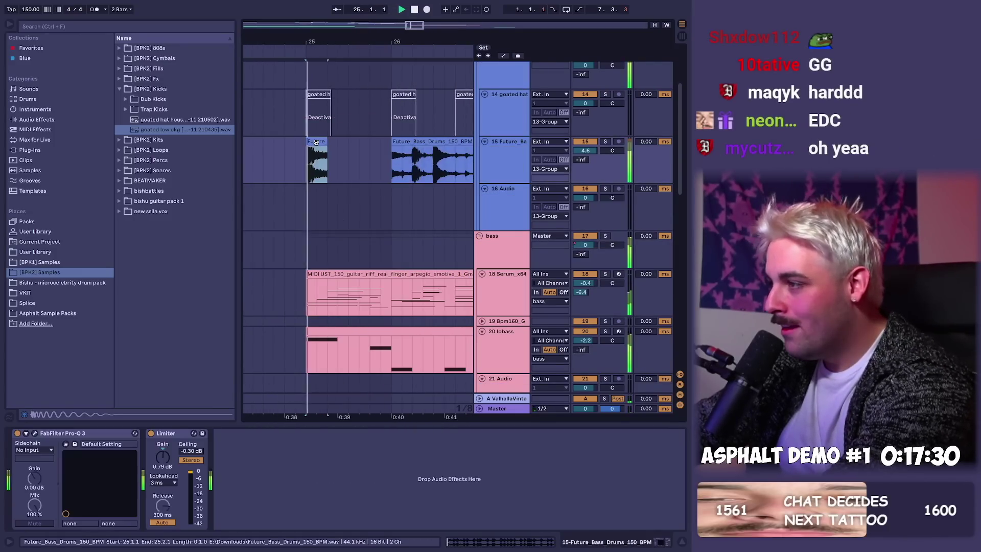
click(324, 149)
key(space)
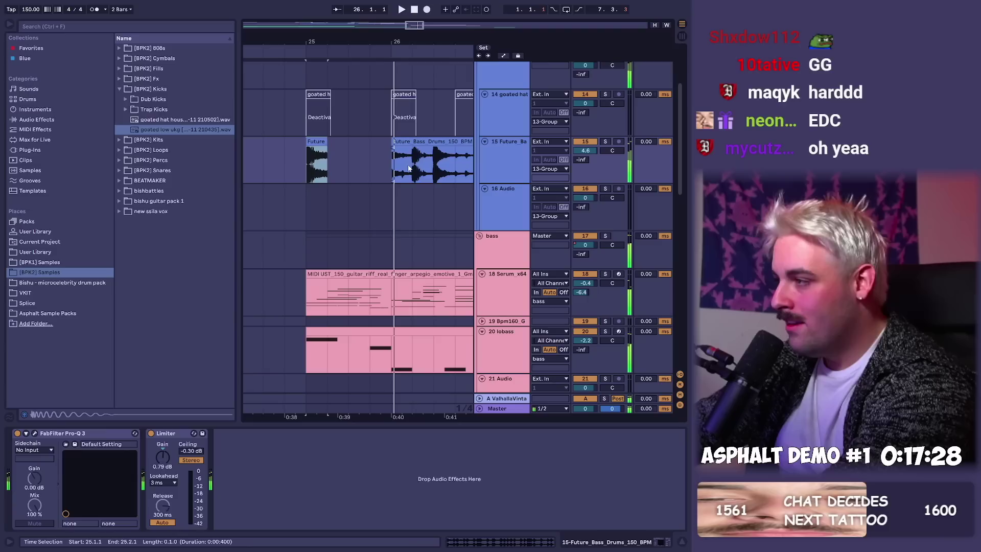
- Paste the opening drum hit at 26.2 in the Future_Bass_Drums loop and delete the first beat of bar 26
key(ctrl+2)
click(412, 167)
key(ctrl+v)
drag(411, 167, 394, 167)
key(Delete)
click(378, 166)
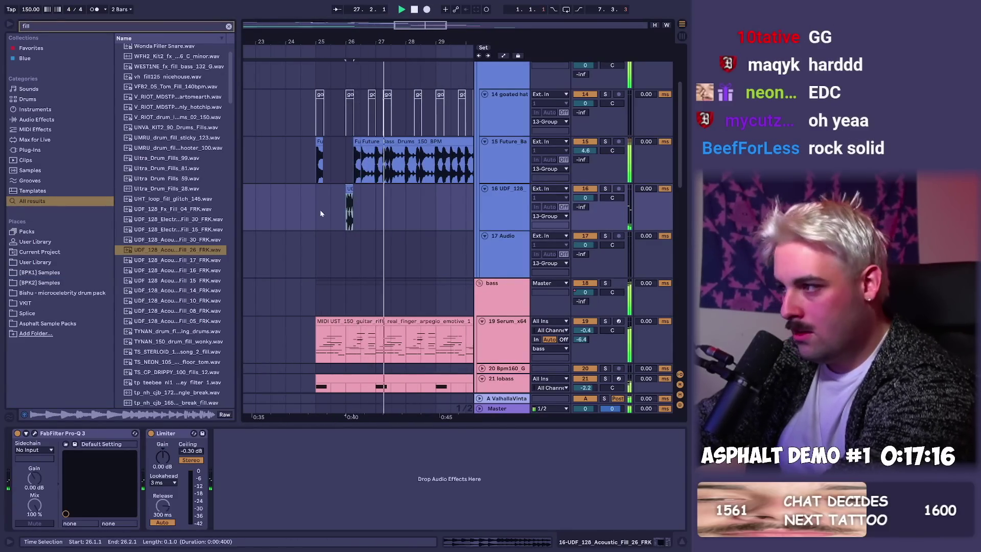
click(285, 162)
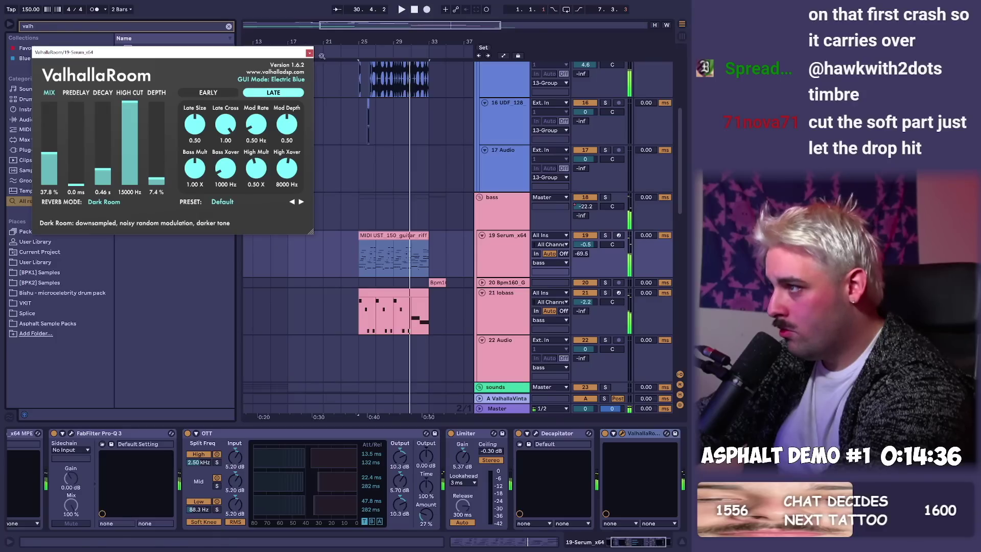
- Add a low-end band in Pro-Q 3 on the Future_Bass_Drums track and sweep it upward in frequency during playback
mouse_move(351, 43)
mouse_down()
mouse_move(328, 67)
mouse_move(351, 12)
mouse_up()
click(391, 146)
key(space)
drag(429, 58, 431, 76)
key(space)
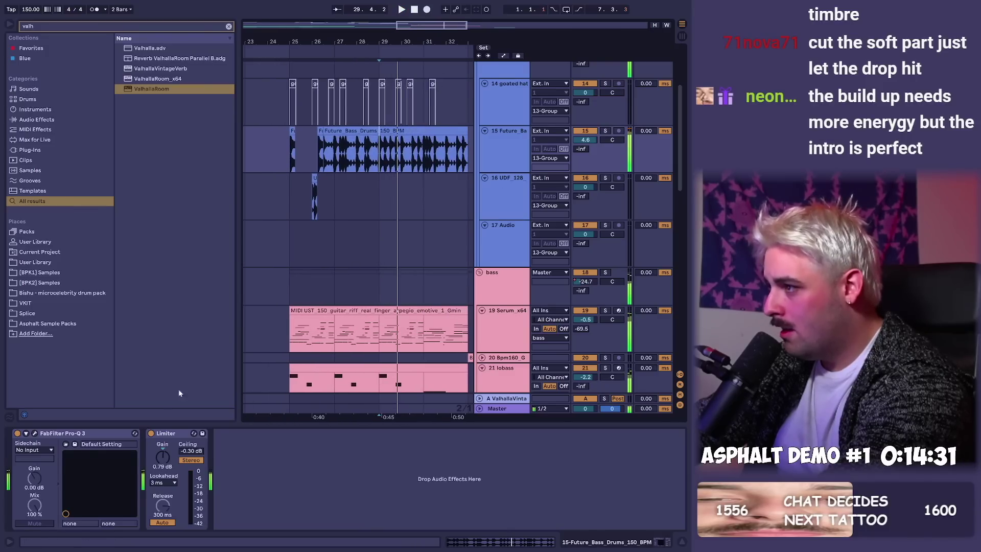
click(34, 433)
double_click(134, 224)
key(space)
drag(134, 223, 345, 222)
click(500, 136)
- Play the Future_Bass_Drums loop from 29.1 and from 27.1, selecting two-bar sections to check how the drums sound
drag(381, 154, 401, 155)
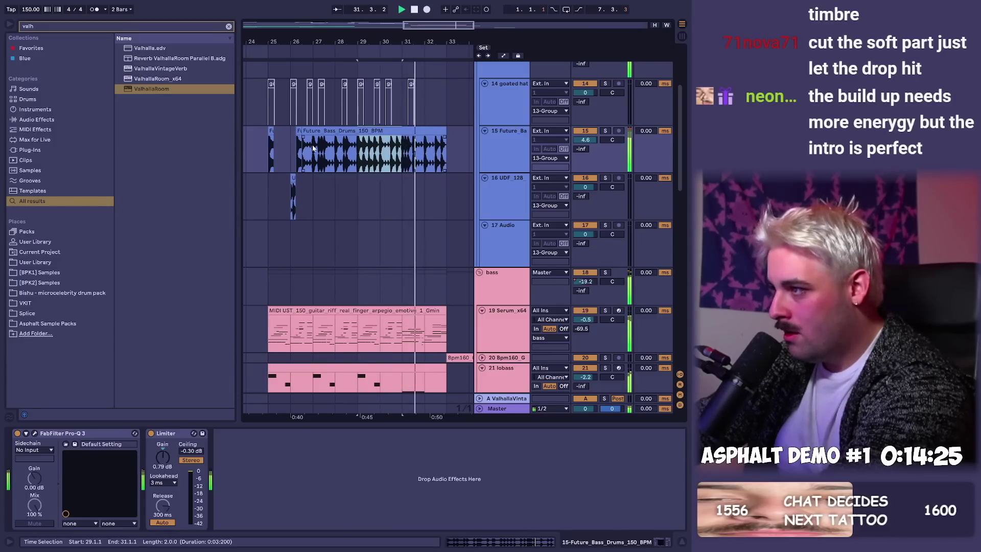
click(327, 152)
drag(319, 155, 355, 155)
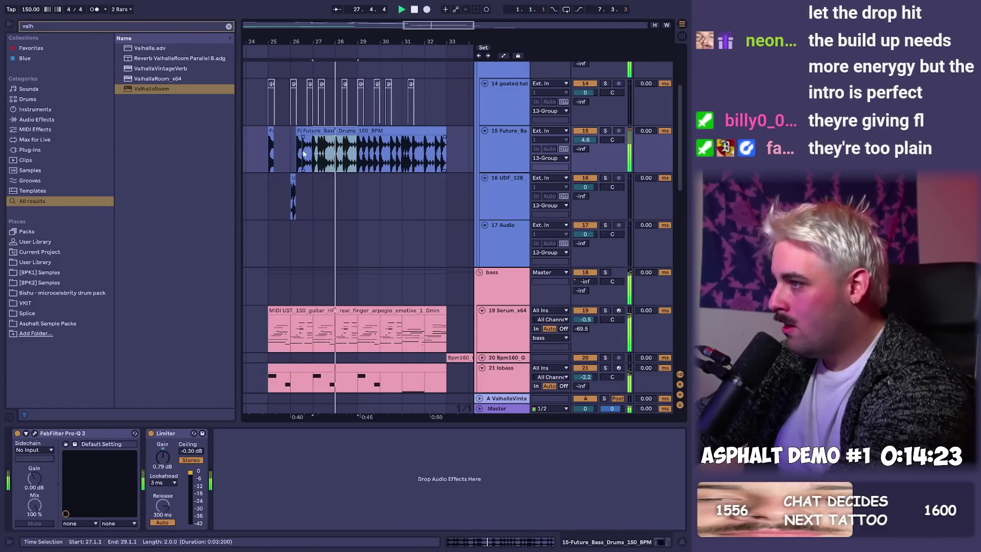
click(486, 139)
key(space)
drag(377, 45, 378, 40)
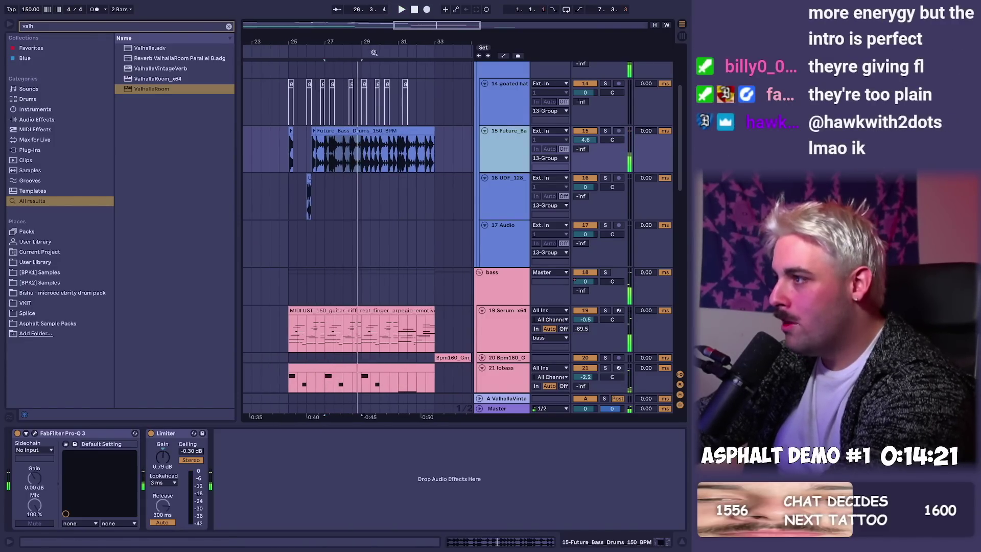
drag(362, 153, 333, 153)
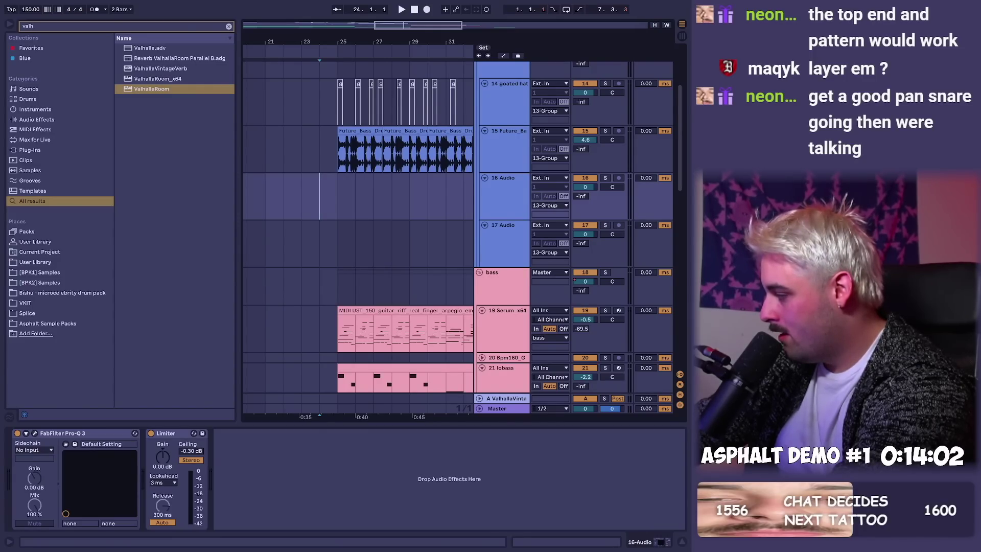
- Switch to the browser, show the downloaded guitar_maybe.wav in its folder, and return to Ableton Live
key(alt+Tab)
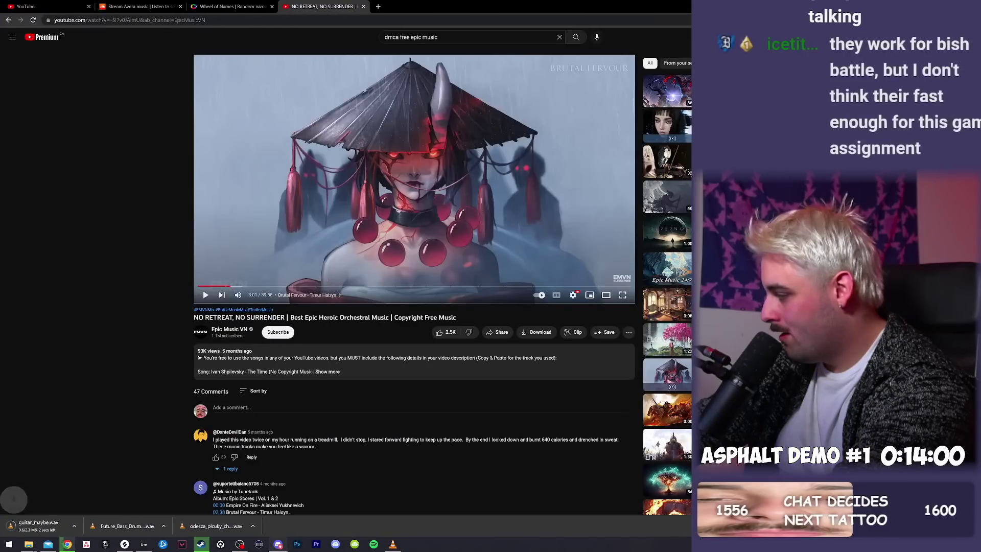
click(84, 528)
click(102, 504)
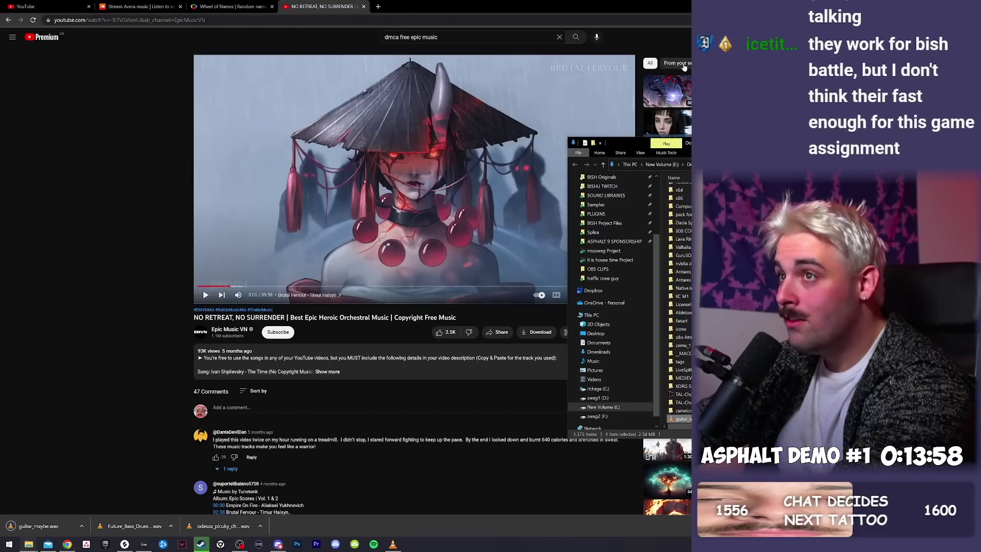
key(alt+Tab)
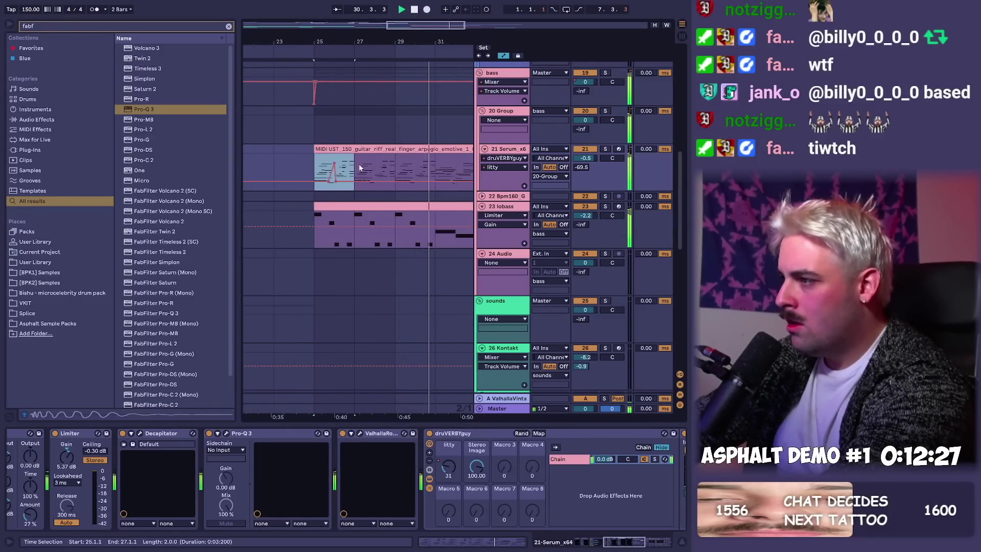
- Duplicate the Serum_x64 track in the bass group and load the Splice preset sigmasaw in the copy's Serum
key(a)
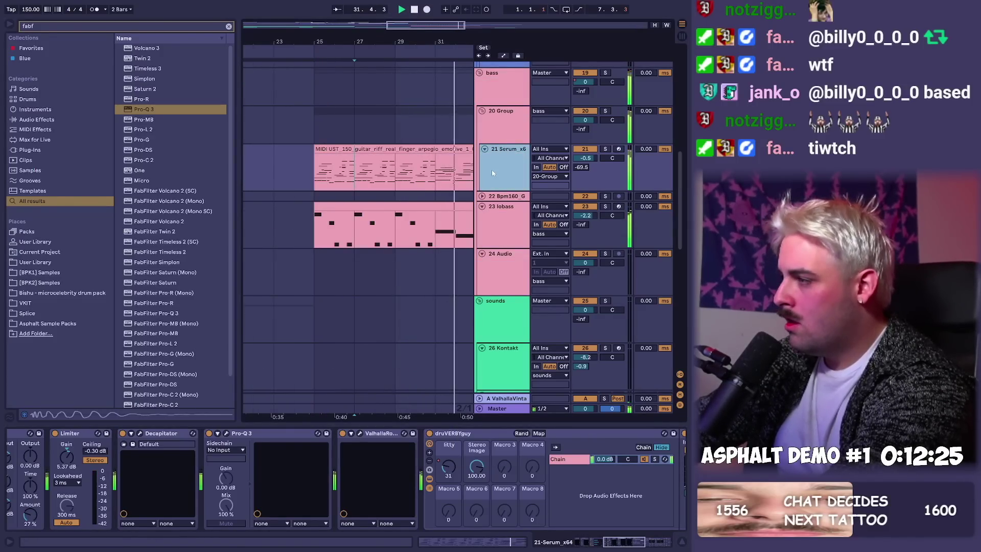
key(ctrl+d)
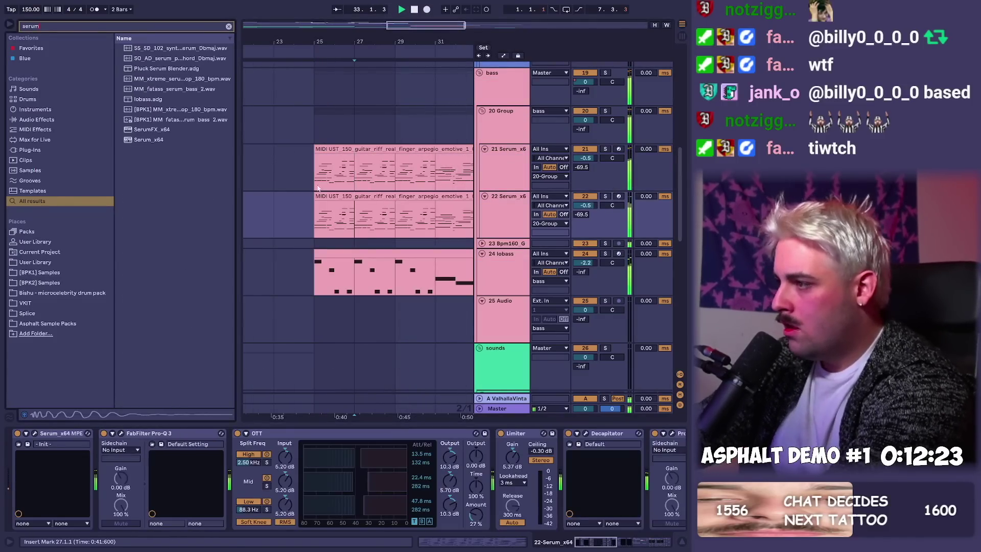
click(327, 199)
click(36, 433)
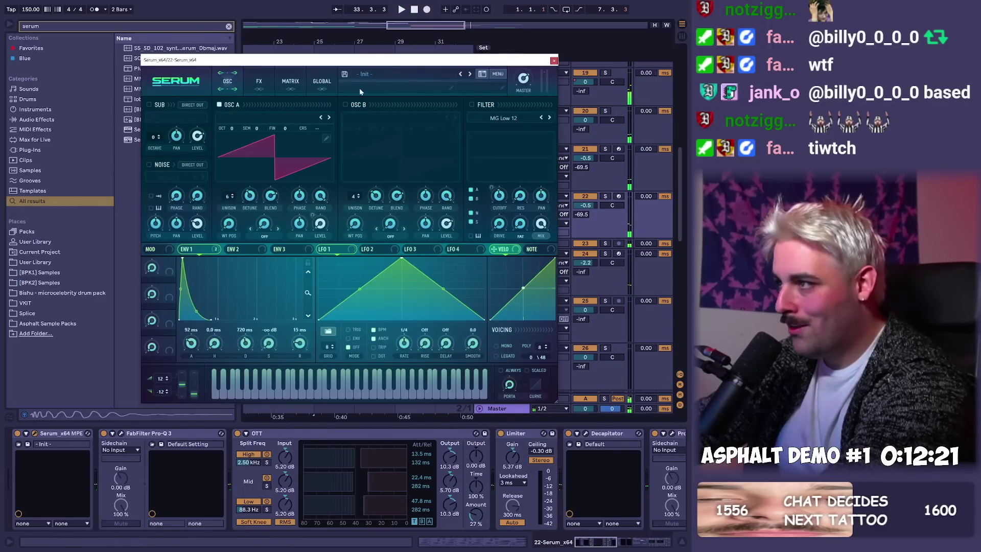
click(390, 72)
mouse_move(388, 154)
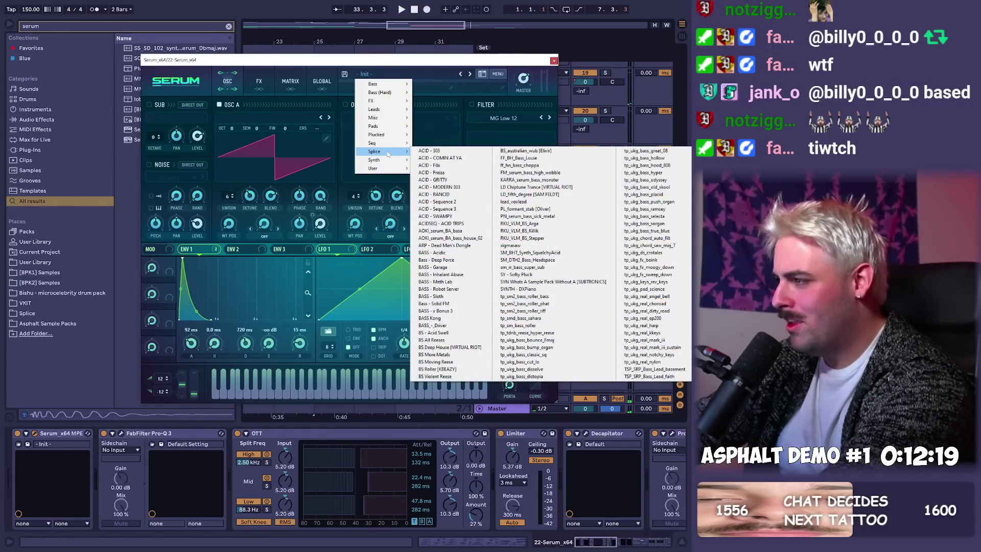
click(543, 245)
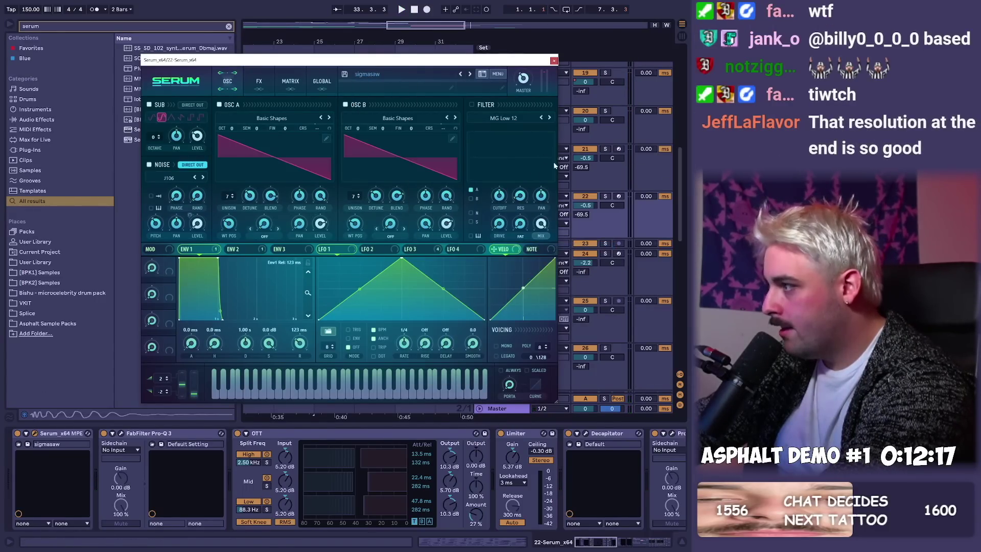
- Pull Serum's Env 1 sustain down to -oo dB and its decay to about 553 ms during playback, and open the modulation matrix
key(space)
drag(269, 344, 263, 390)
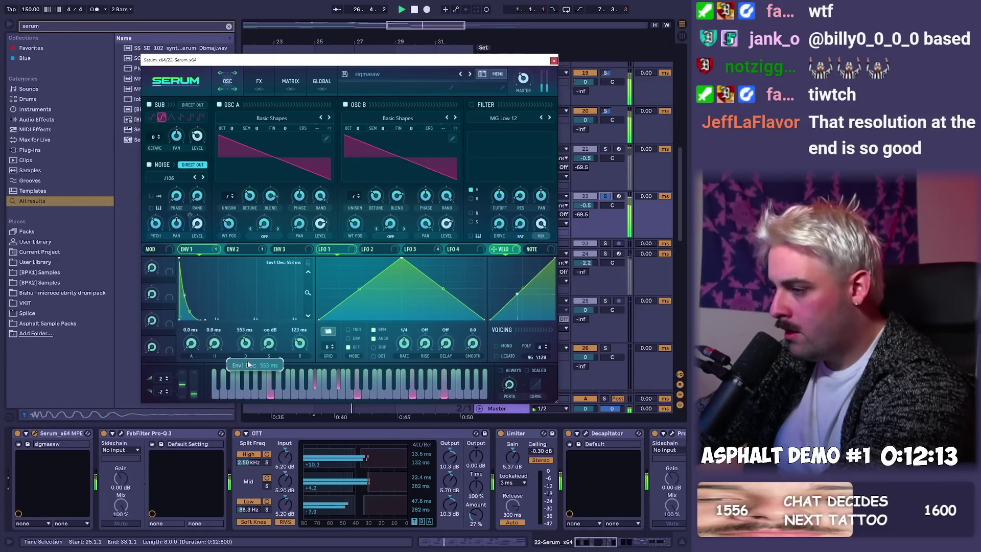
click(289, 83)
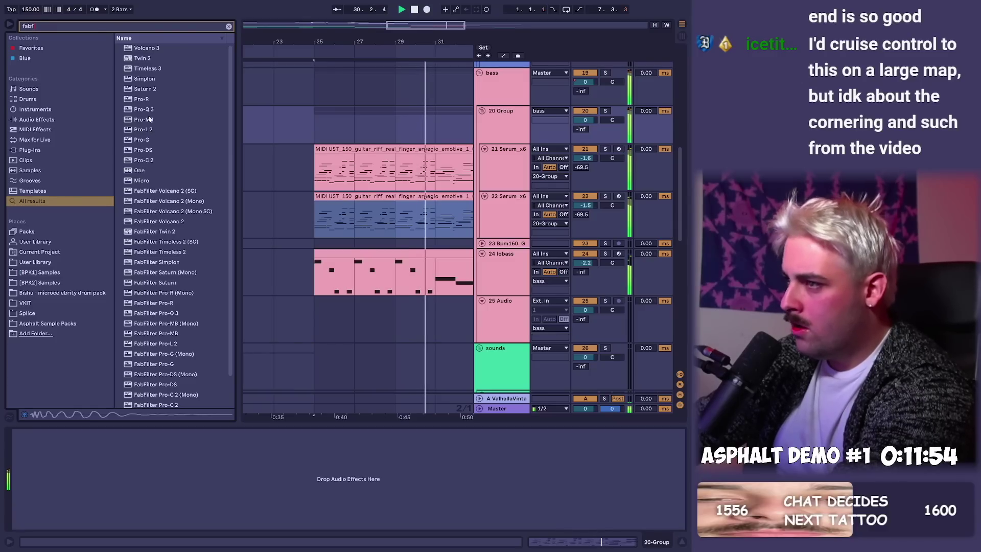
- Add Pro-Q 3 to the group holding both Serum tracks and sweep a 12 dB/oct low cut upward in frequency during playback
click(154, 110)
double_click(154, 109)
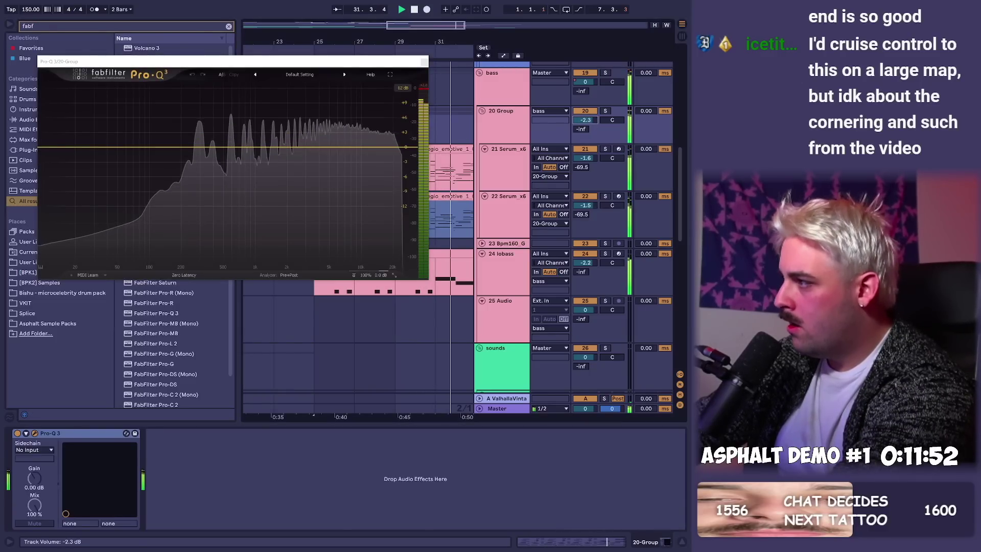
drag(55, 148, 178, 148)
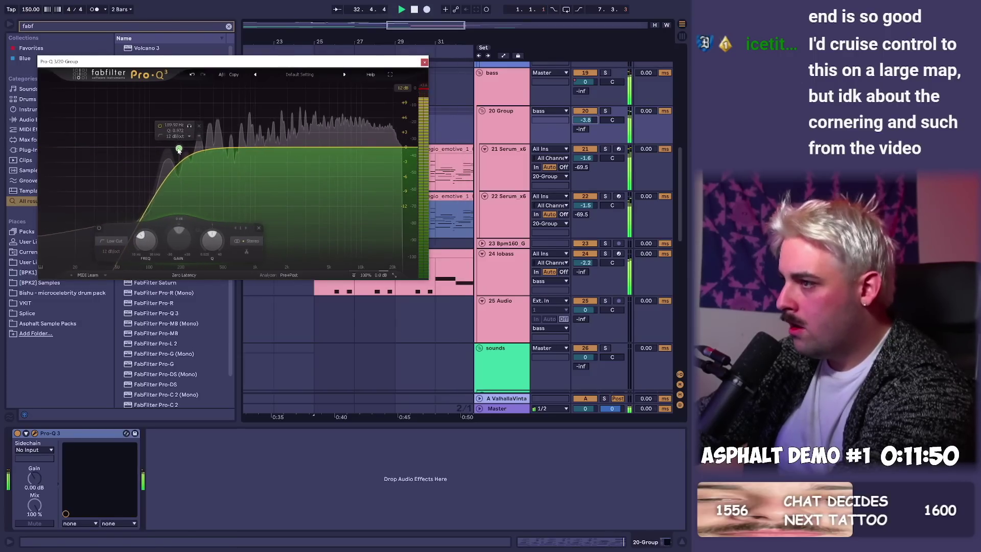
scroll(178, 149, up, 3)
key(space)
click(424, 62)
drag(430, 48, 430, 36)
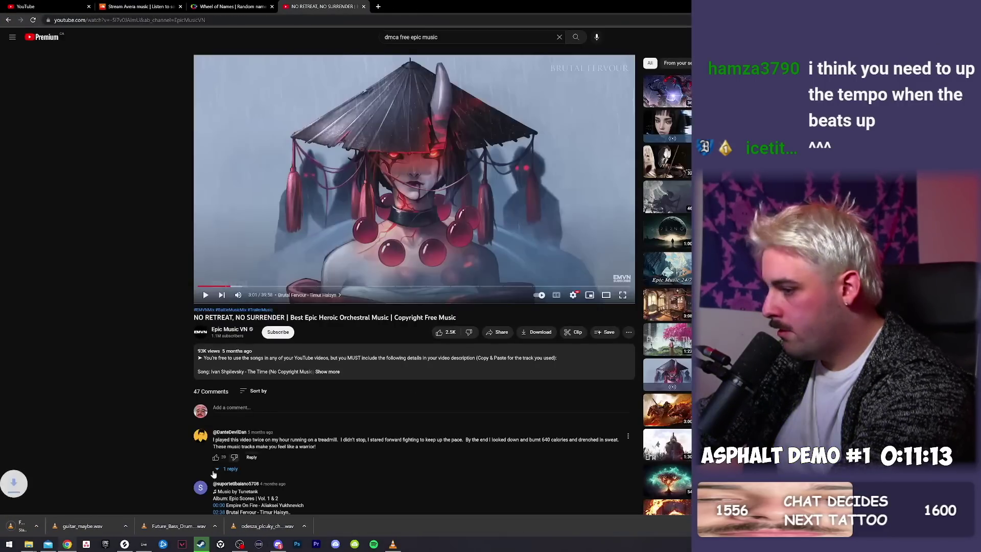
- Bring the downloaded Future_Bass_Drums_150_BPM_1 loop onto its own drum track at 25.1 and raise the track volume to 6.0 dB
drag(682, 418, 382, 221)
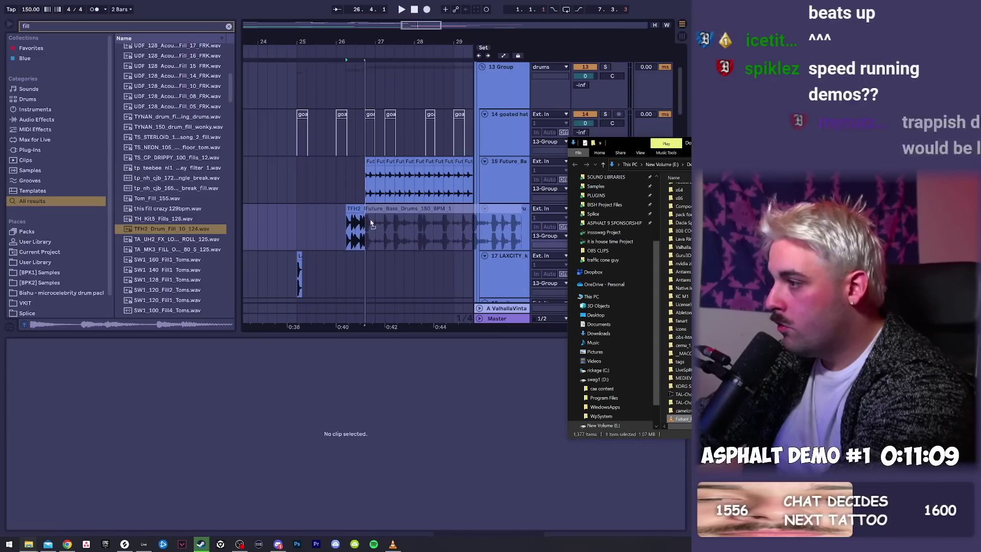
click(383, 208)
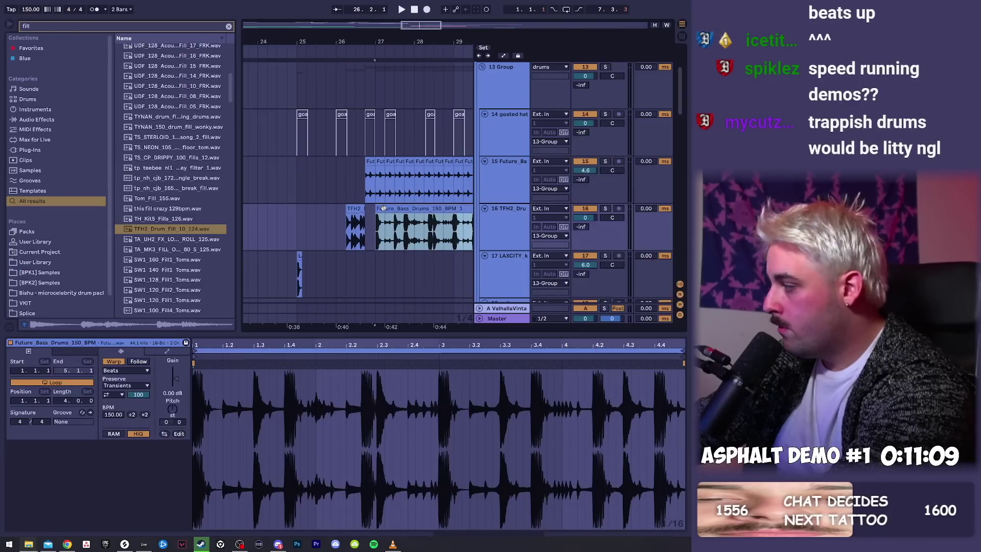
key(Delete)
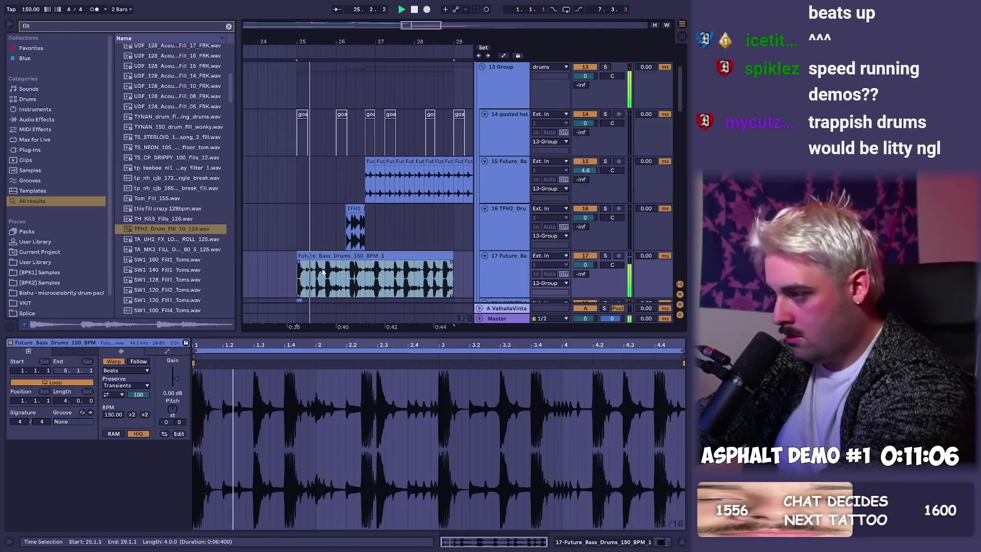
drag(585, 265, 585, 246)
- Cut the Future_Bass_Drums_150_BPM_1 loop between 25.1 and 26.4 and paste the cut section at 29.2
key(ctrl+2)
drag(366, 278, 288, 275)
key(ctrl+x)
click(459, 272)
key(ctrl+v)
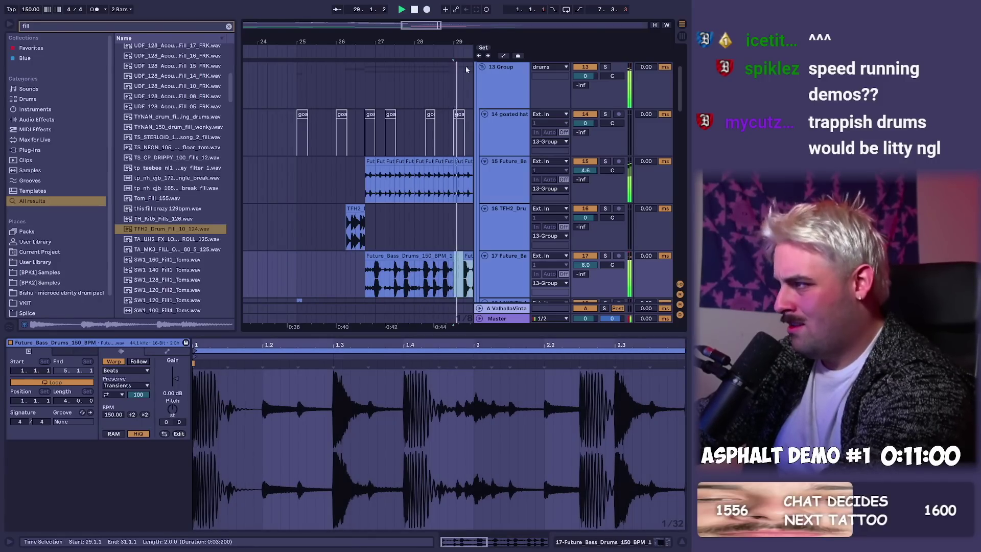
- Move the pasted Future_Bass_Drums_150_BPM_1 section to 29.1 and extend it to bar 33, playing the drop
drag(464, 43, 352, 41)
click(351, 256)
key(space)
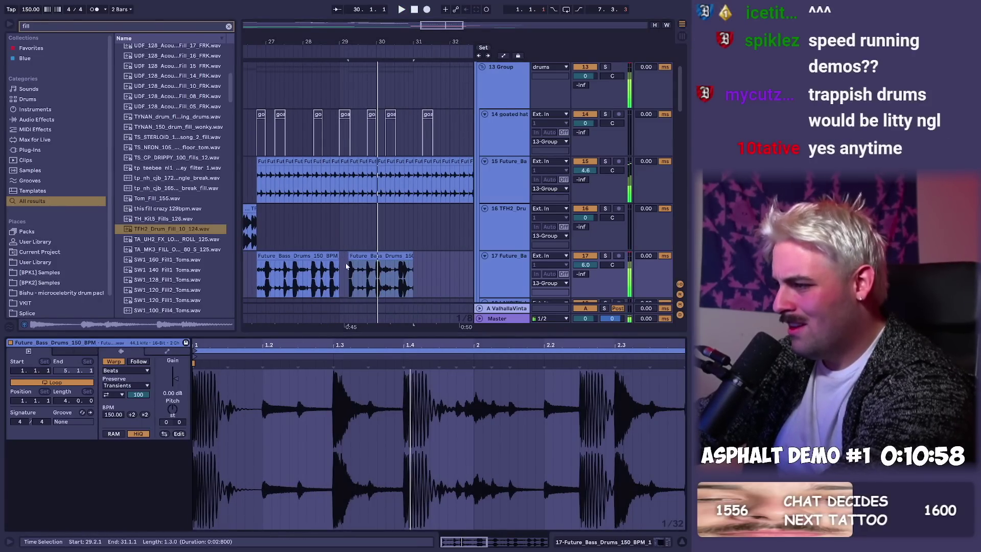
drag(349, 256, 340, 256)
key(space)
scroll(409, 87, down, 5)
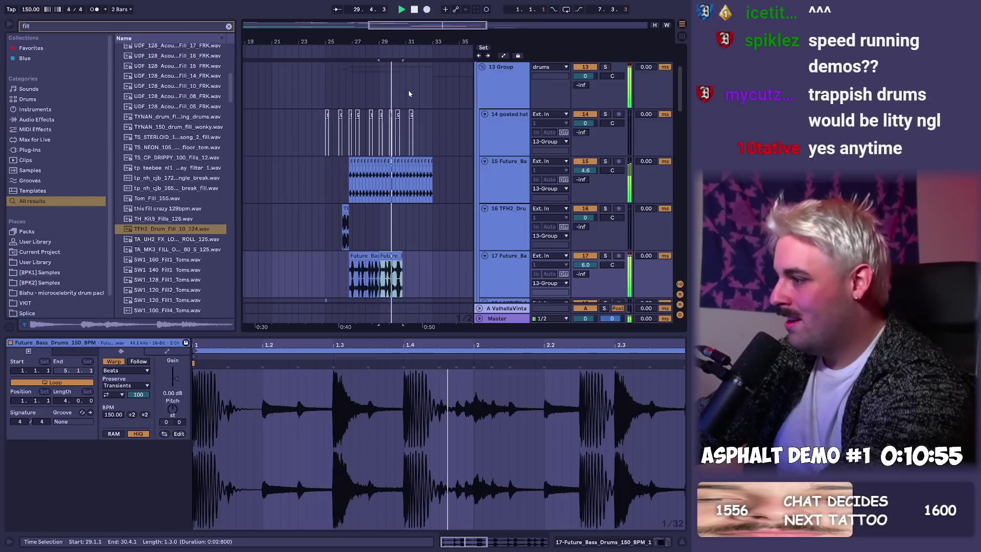
drag(399, 256, 430, 255)
scroll(425, 220, down, 3)
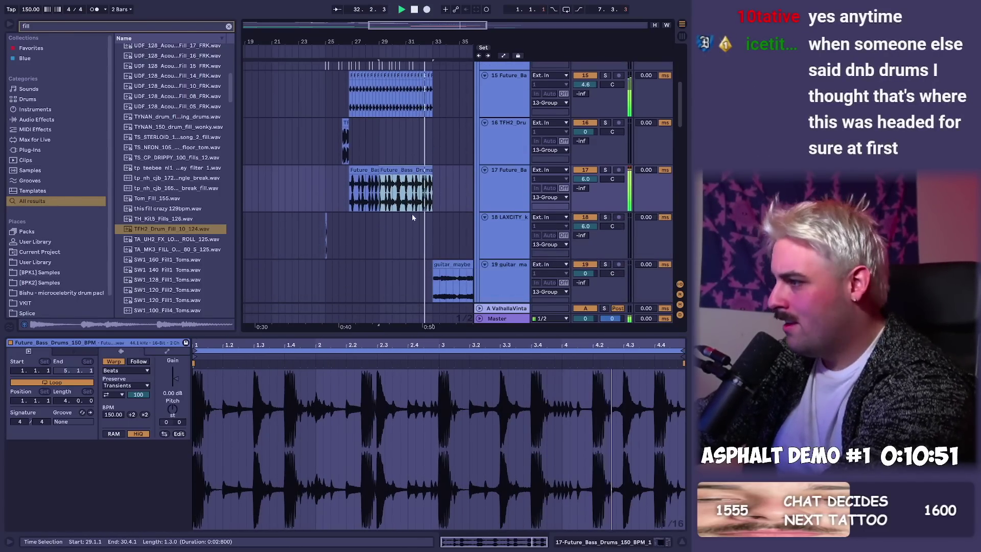
scroll(345, 154, up, 3)
click(357, 178)
click(340, 186)
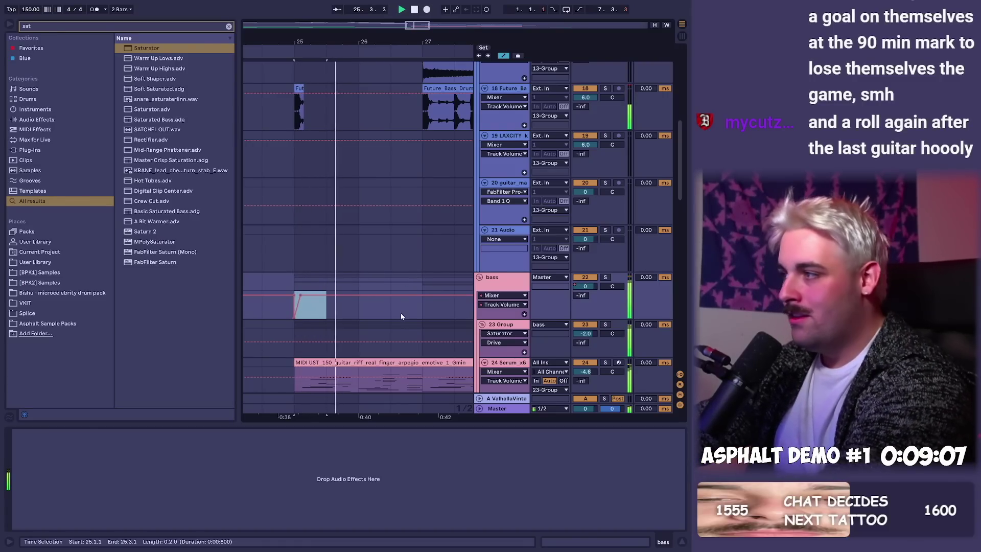
- Paste the bass group's half-bar Track Volume automation dip at 27.1 and duplicate it right after
click(423, 315)
key(ctrl+v)
drag(434, 311, 315, 312)
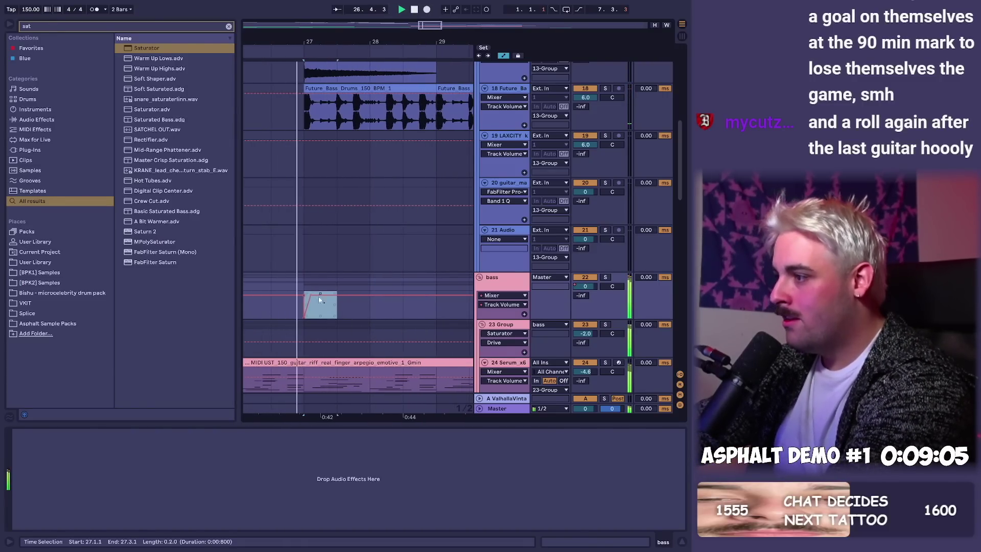
key(ctrl+d)
click(308, 294)
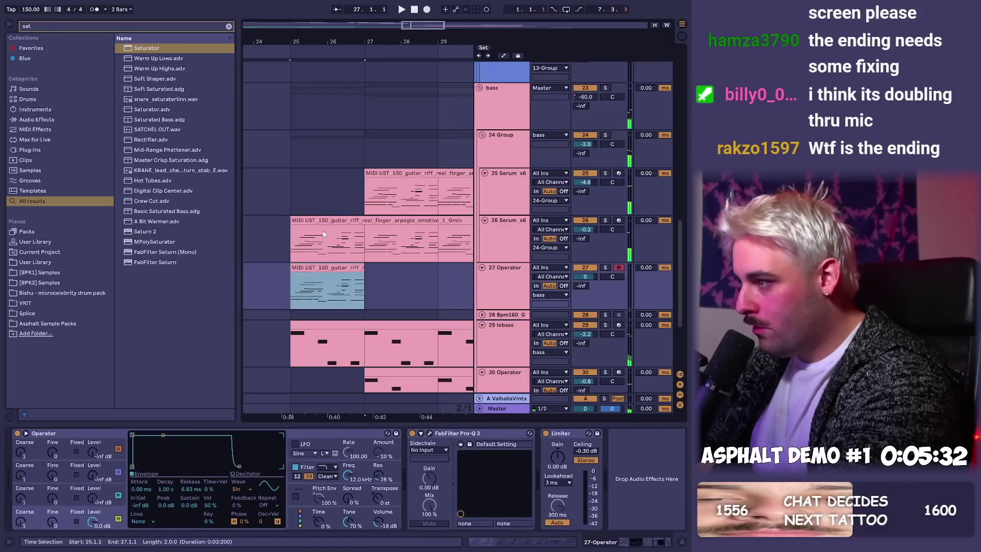
- Deactivate the track 26 Serum clip from bar 25 to 27, and search the browser for serum for the Operator track below
click(295, 246)
key(0)
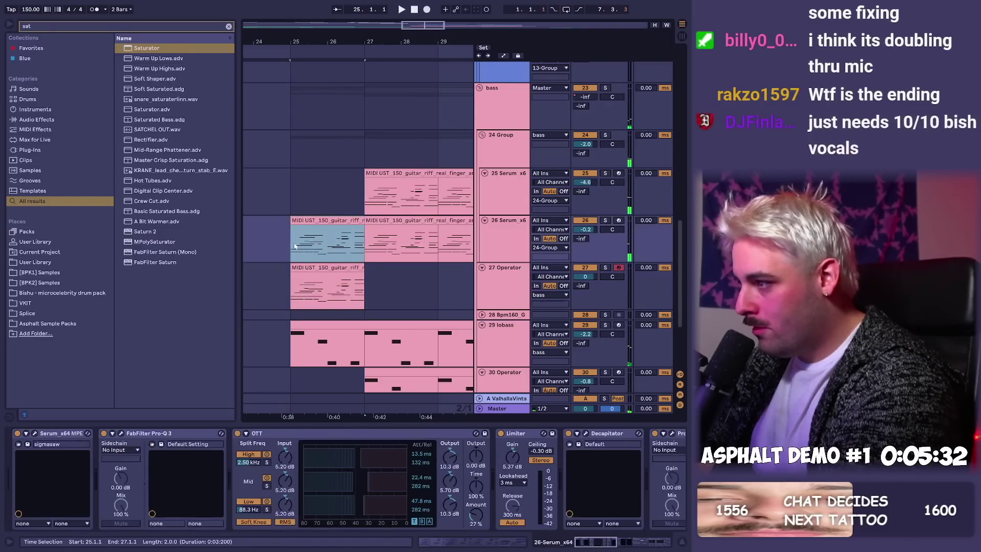
double_click(339, 263)
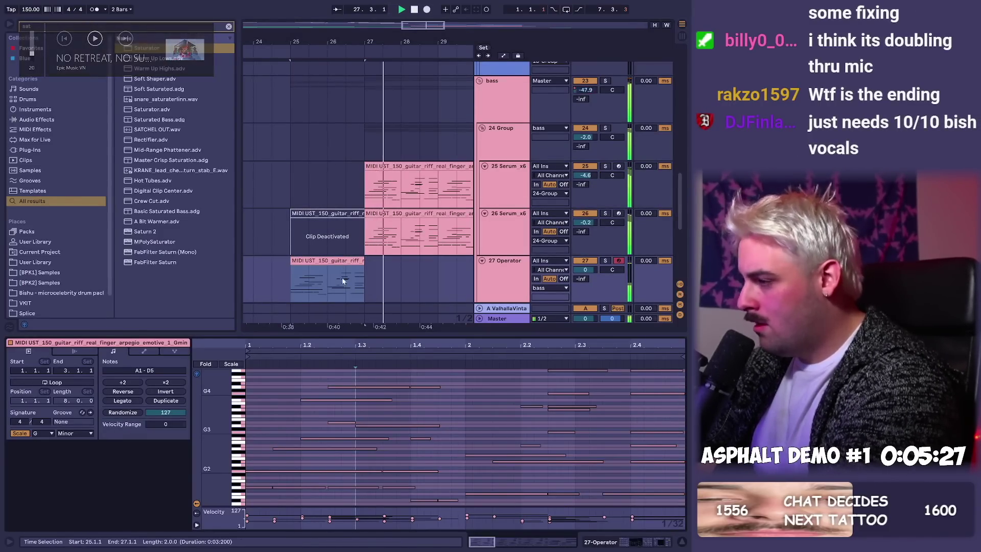
key(shift+Tab)
text(serum)
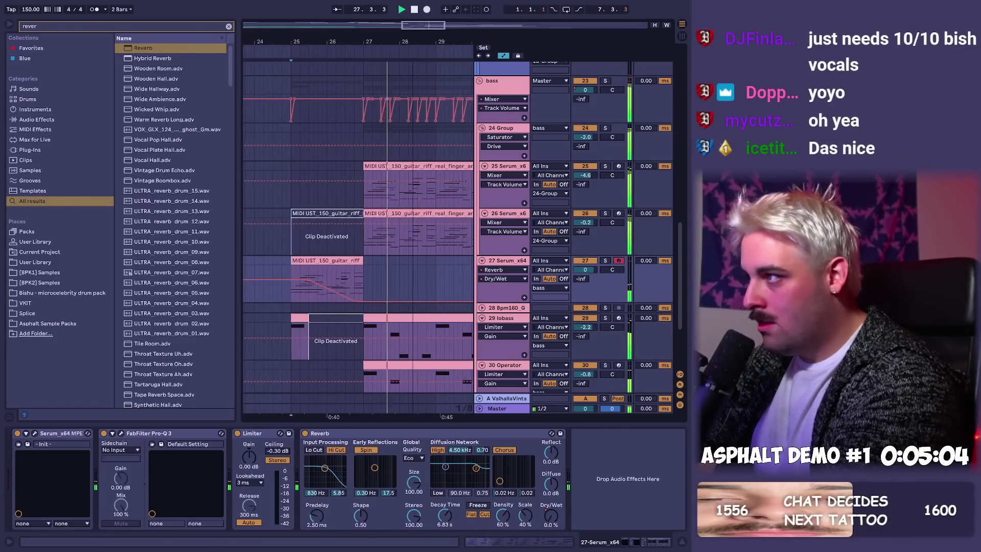
- Hide the automation lanes and select the bar 25 to 27 MIDI clip on track 27 Serum_x64
key(a)
scroll(397, 215, down, 5)
click(380, 261)
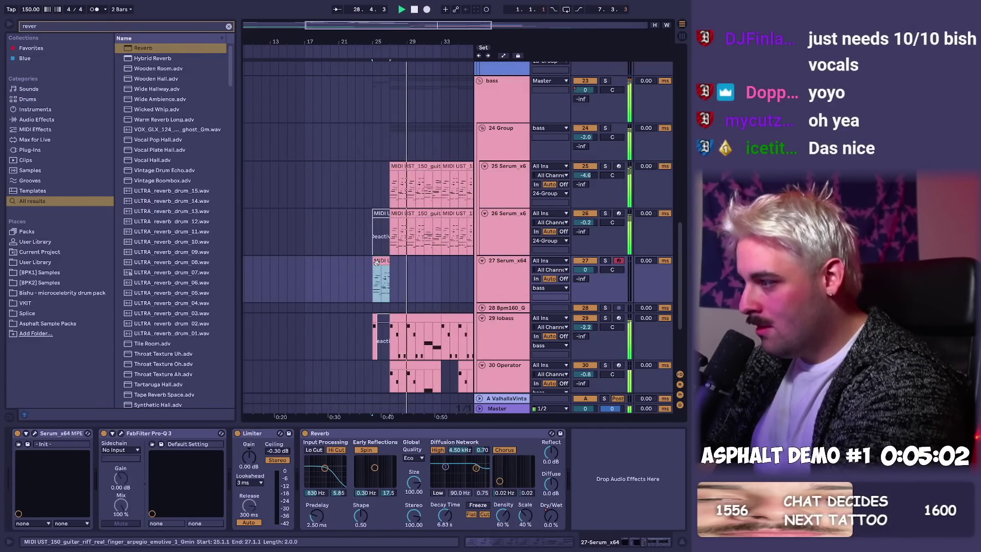
key(minus)
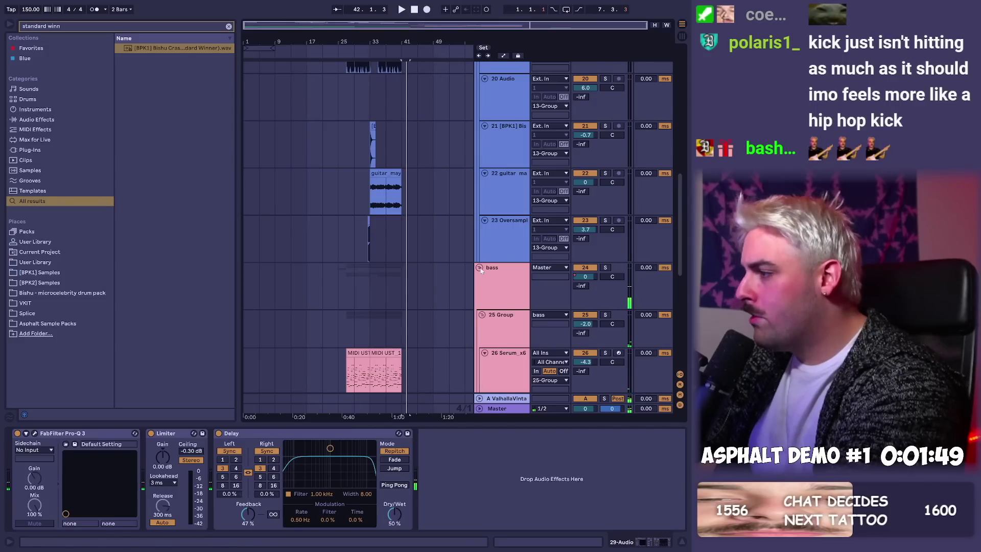
- Fold all the track groups in the arrangement and save the finished set
alt+click(480, 269)
click(262, 122)
key(ctrl+s)
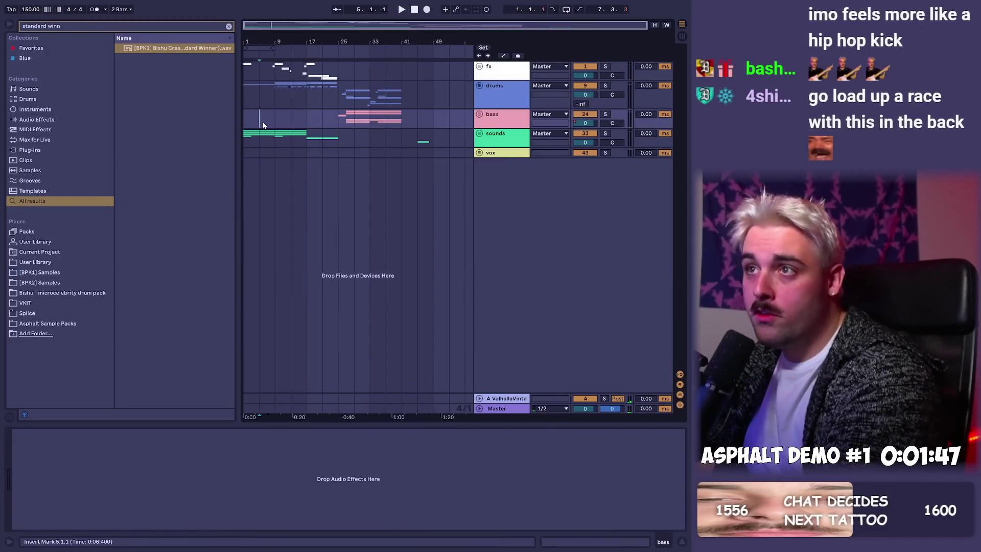
key(Home)
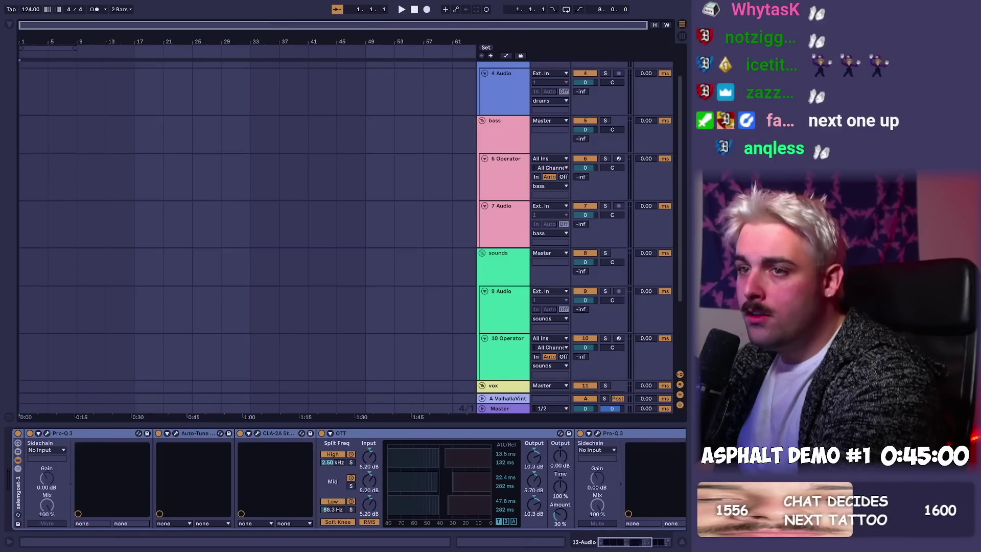
- Switch to the Wheel of Names page in the browser and spin the genre wheel
key(alt+Tab)
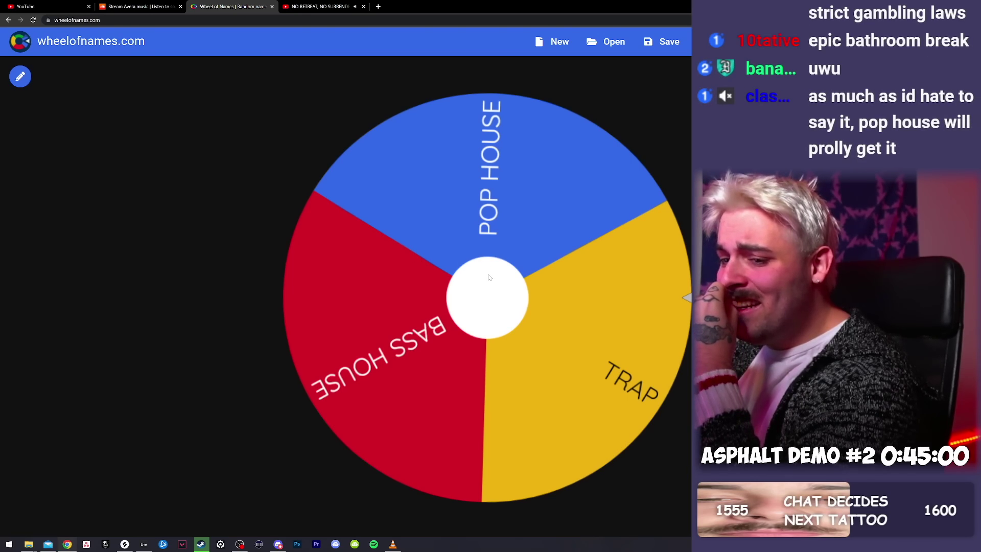
click(489, 277)
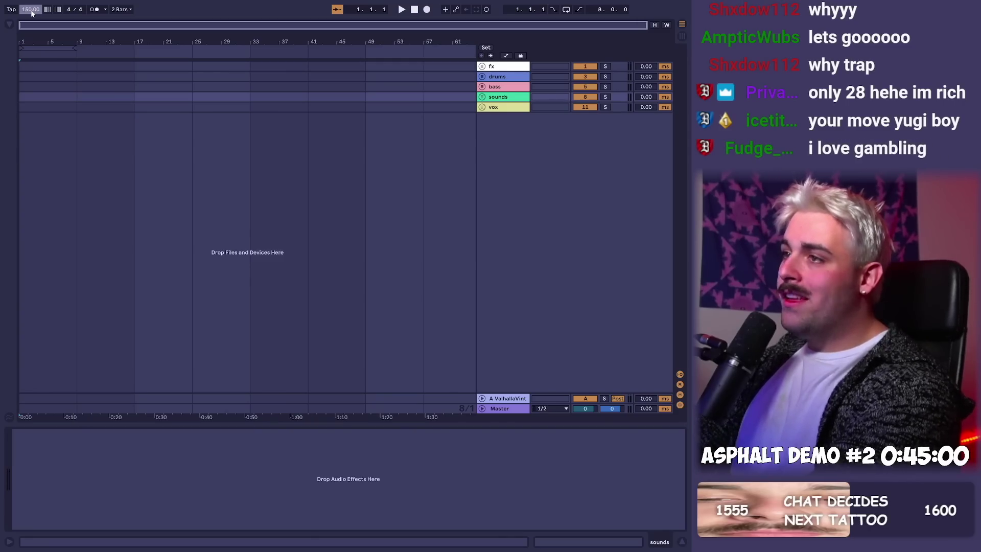
- Unfold the sounds group in the new set and focus the arrangement on its opening bars
click(22, 97)
scroll(22, 97, up, 4)
key(u)
click(32, 135)
drag(68, 41, 68, 16)
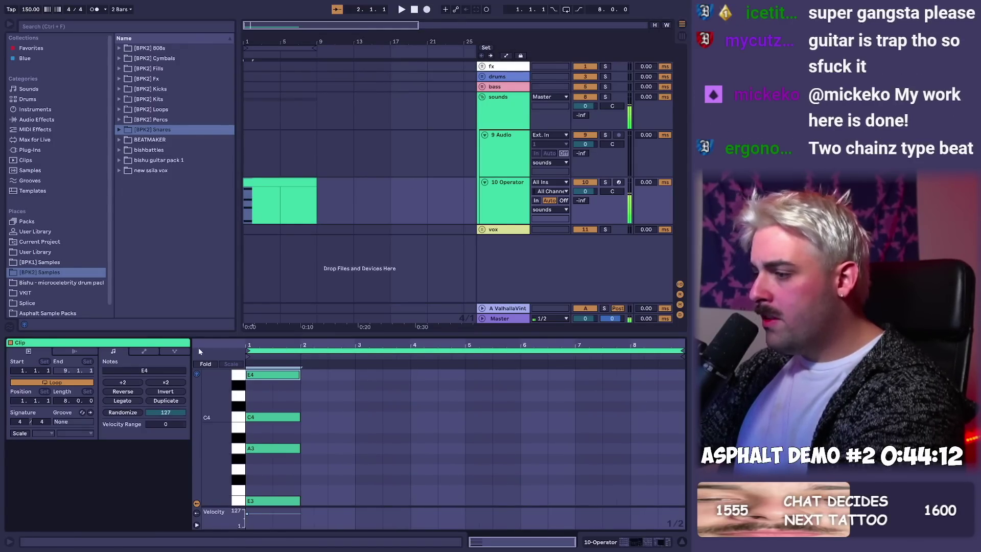
- Audition the chord clip on the Operator track in the sounds group
click(248, 207)
key(space)
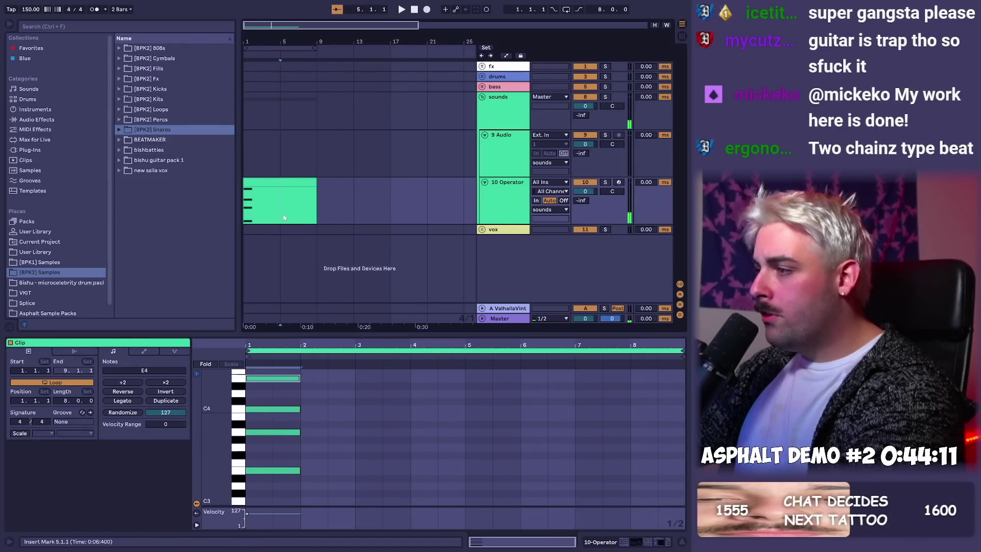
drag(251, 202, 237, 193)
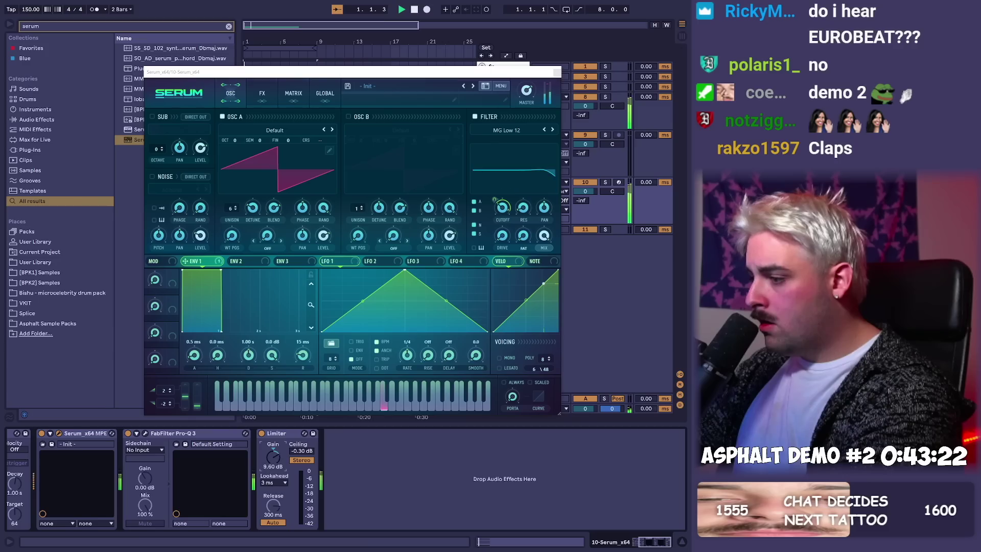
- Close the Serum window and lower the mix of ValhallaRoom on the Serum track
click(557, 73)
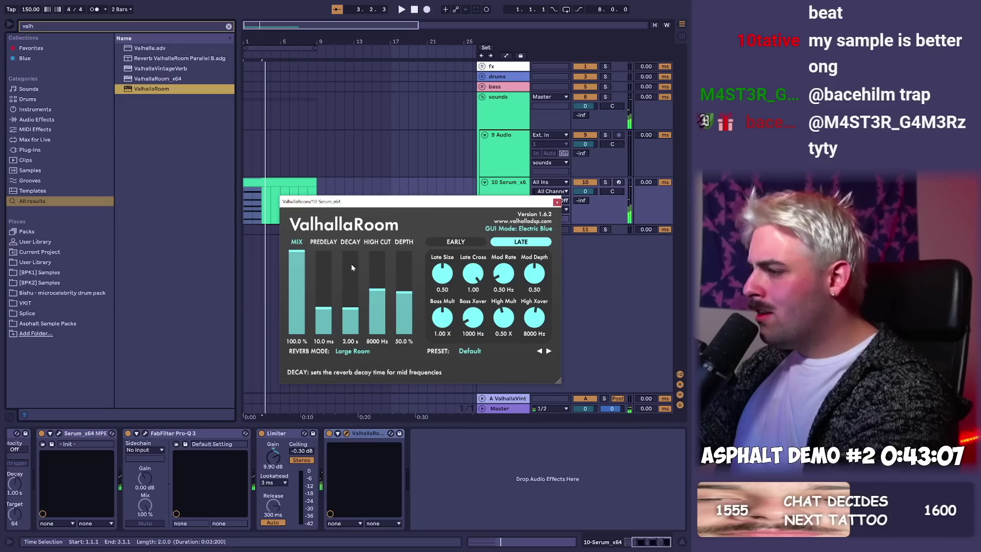
click(296, 296)
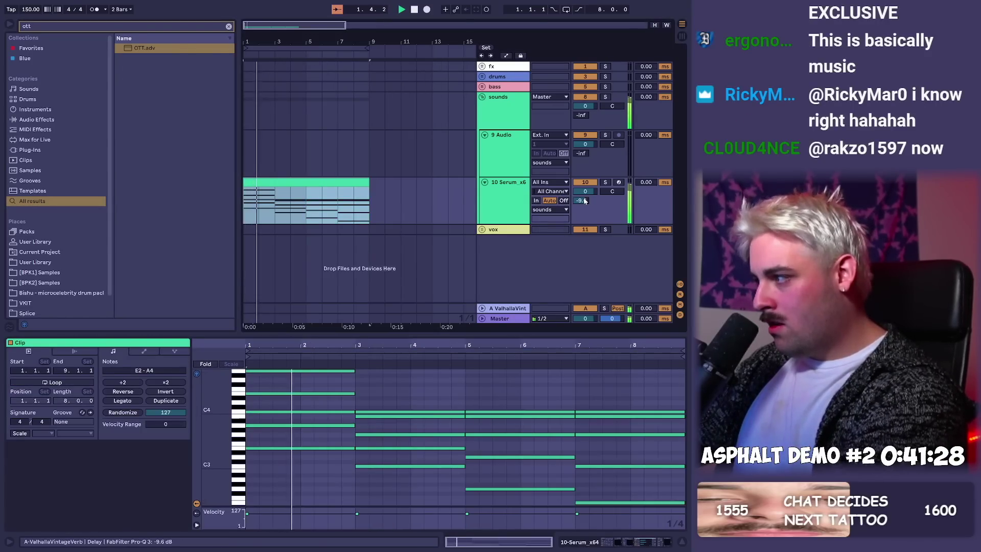
- Find Ableton's Reverb in the browser and add it after ValhallaRoom in the Serum track's device chain
click(548, 189)
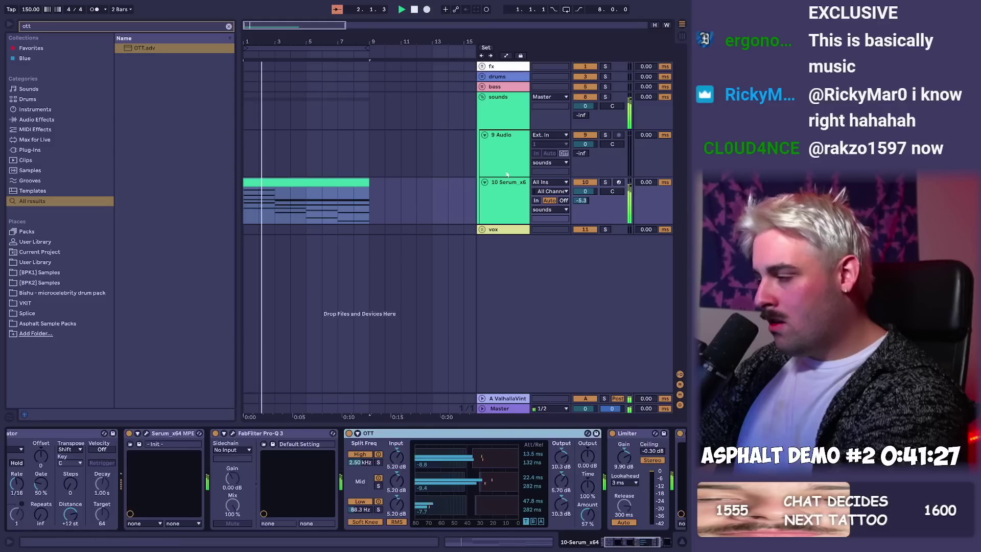
key(ctrl+f)
text(REVER)
drag(142, 49, 615, 497)
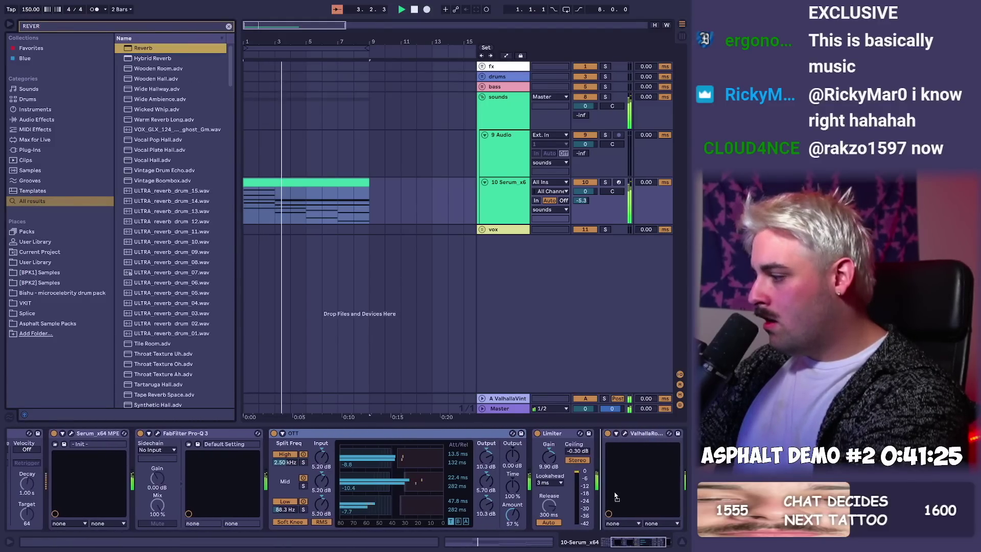
scroll(658, 483, down, 2)
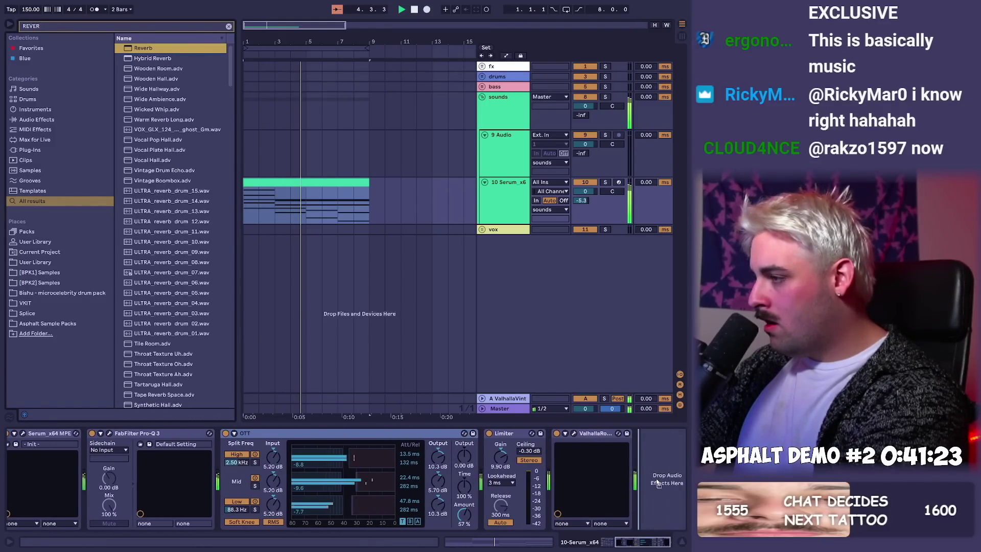
drag(658, 483, 658, 483)
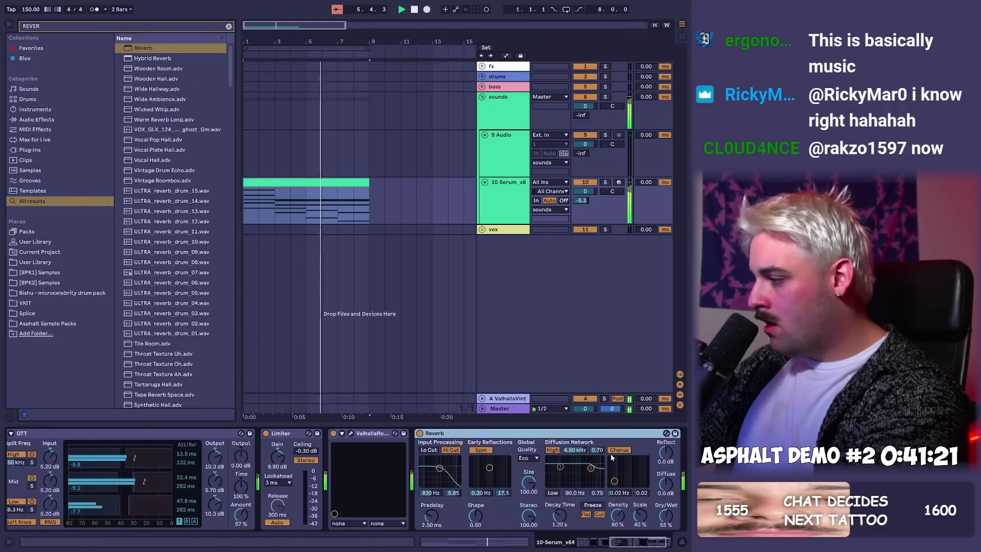
- Switch the Reverb's input filter from high cut to low cut, with a 2.70 s decay time and 40% dry/wet
click(451, 451)
drag(560, 515, 560, 504)
drag(666, 515, 666, 518)
key(space)
- Open the Serum track's MIDI clip and rework the notes of its closing chord
double_click(347, 217)
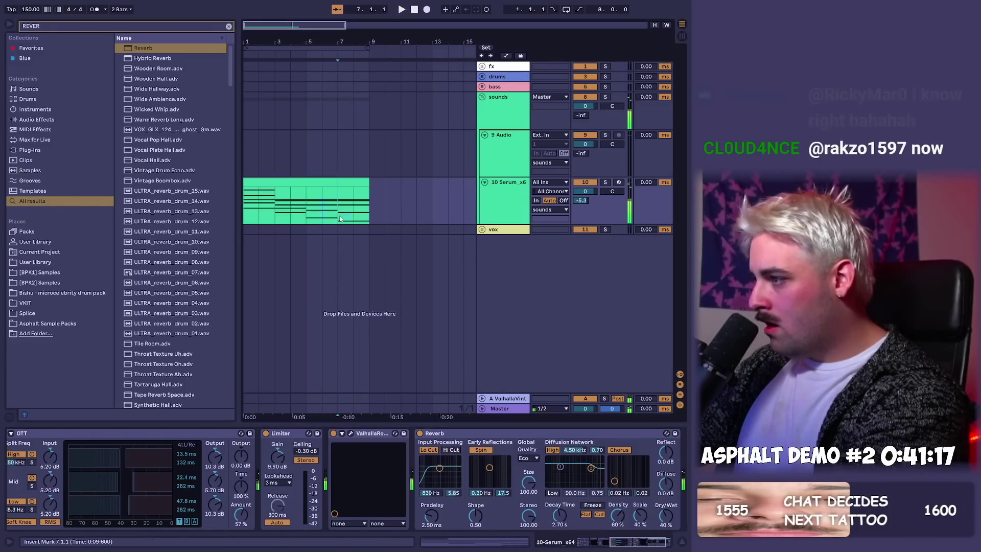
drag(600, 487, 606, 512)
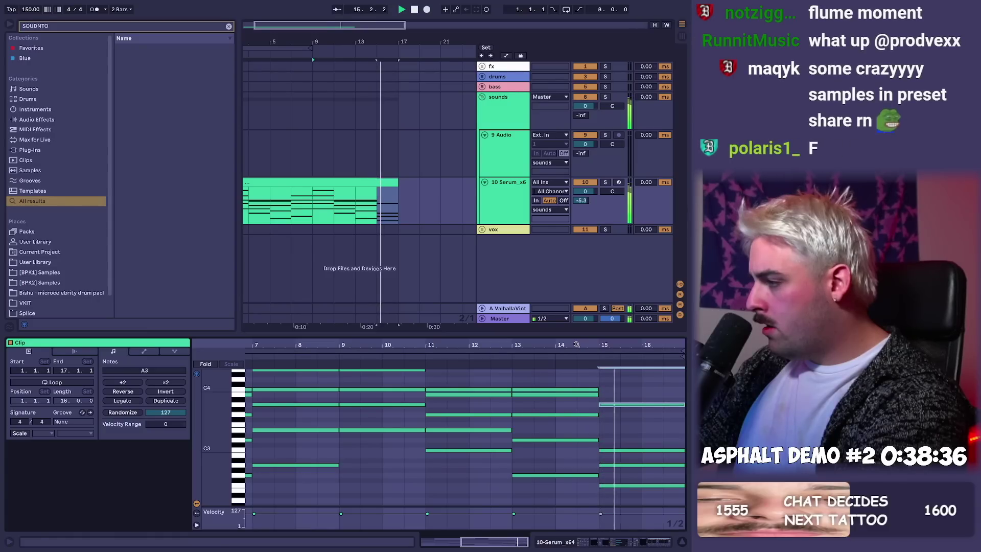
double_click(378, 193)
key(space)
drag(645, 384, 648, 418)
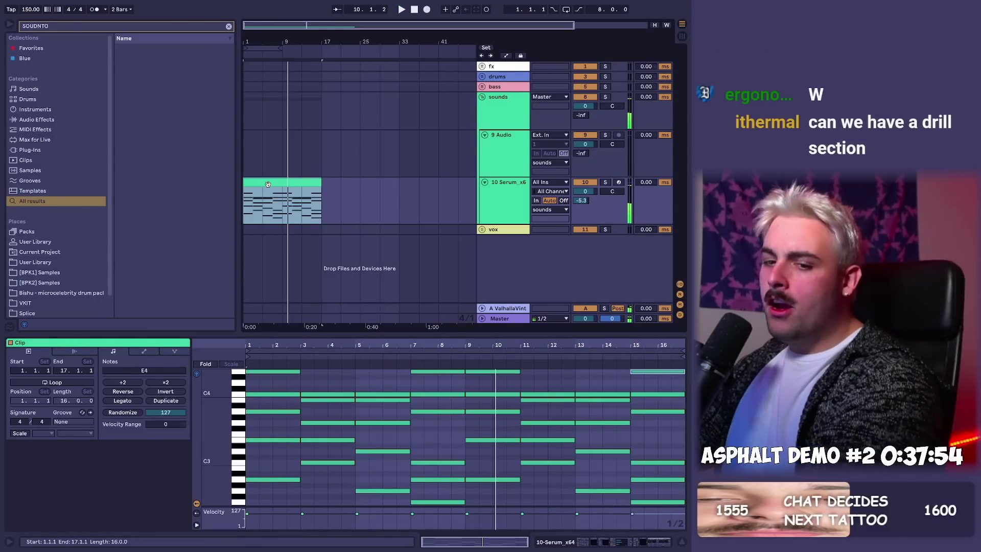
- Close the Decapitator window and insert a new MIDI track below the Serum track
key(shift+Tab)
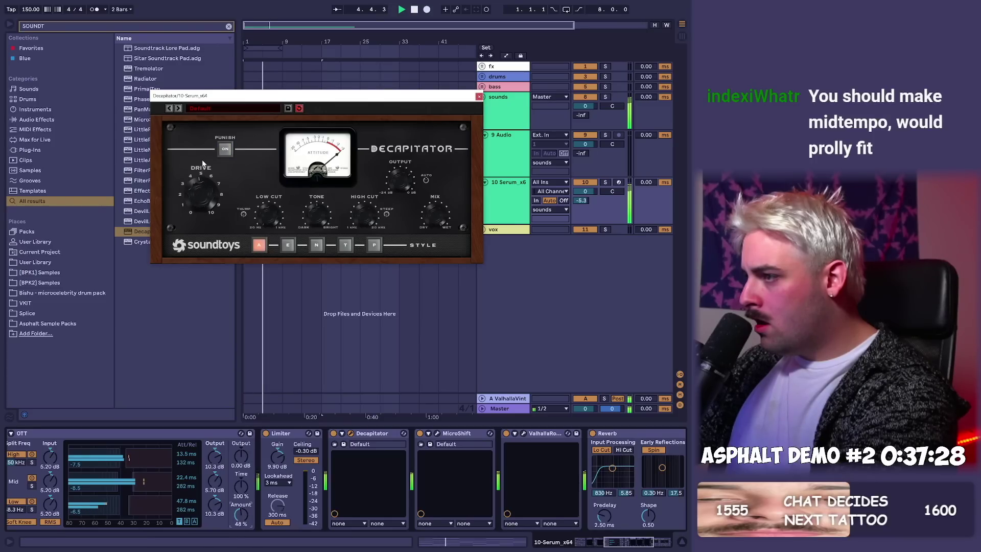
click(479, 97)
click(515, 208)
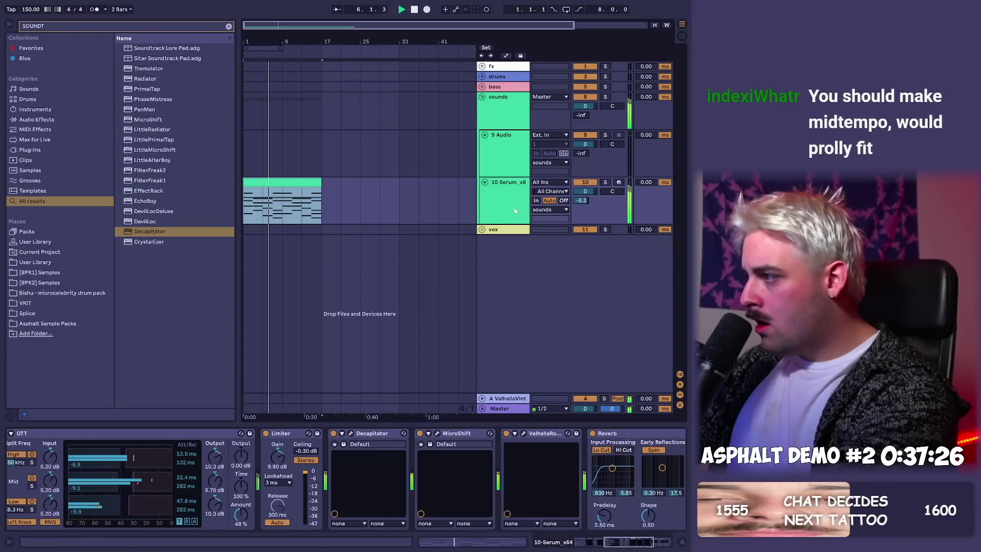
key(ctrl+shift+t)
click(315, 194)
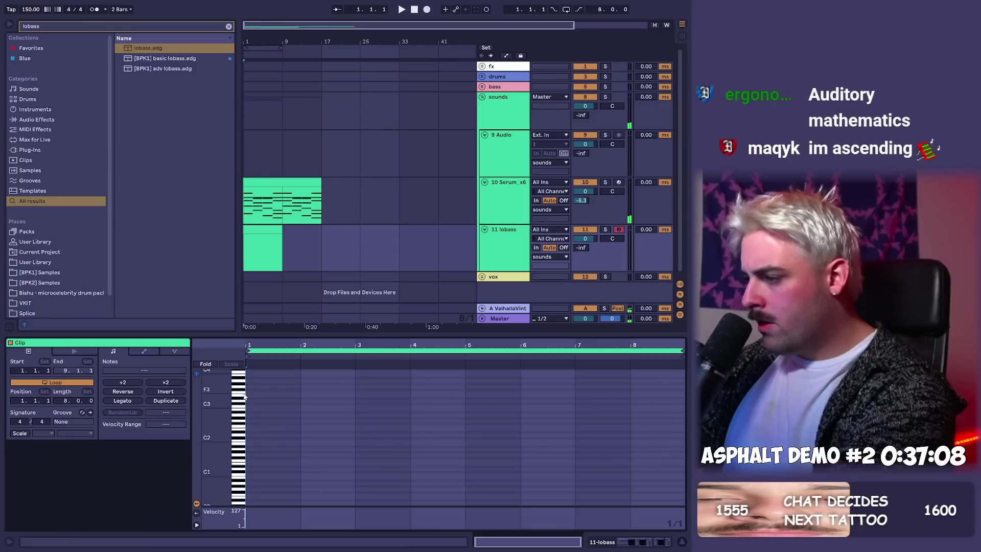
- Fill the lobass track's eight-bar clip with two-bar bass notes in the F0 to C1 range
scroll(245, 397, up, 5)
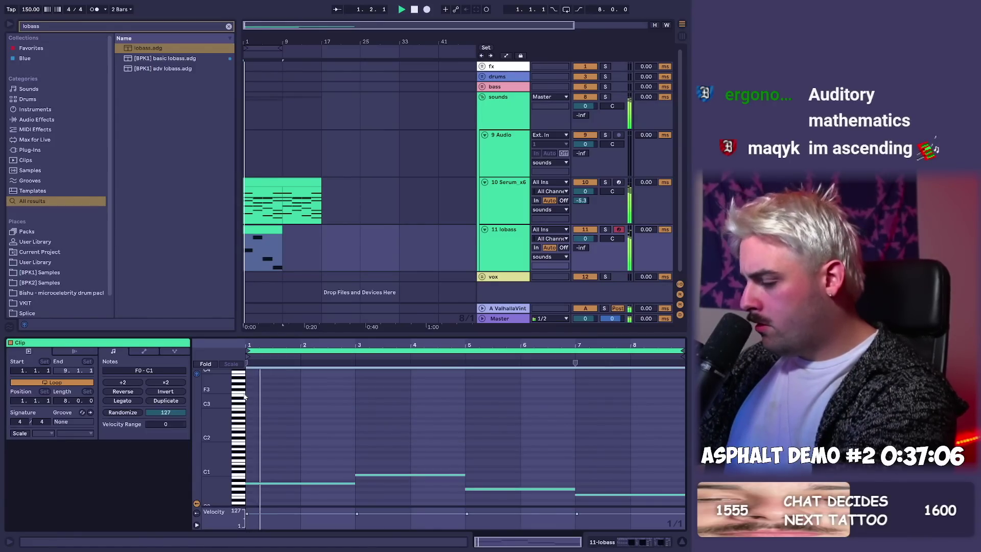
key(shift+Tab)
key(shift+Tab)
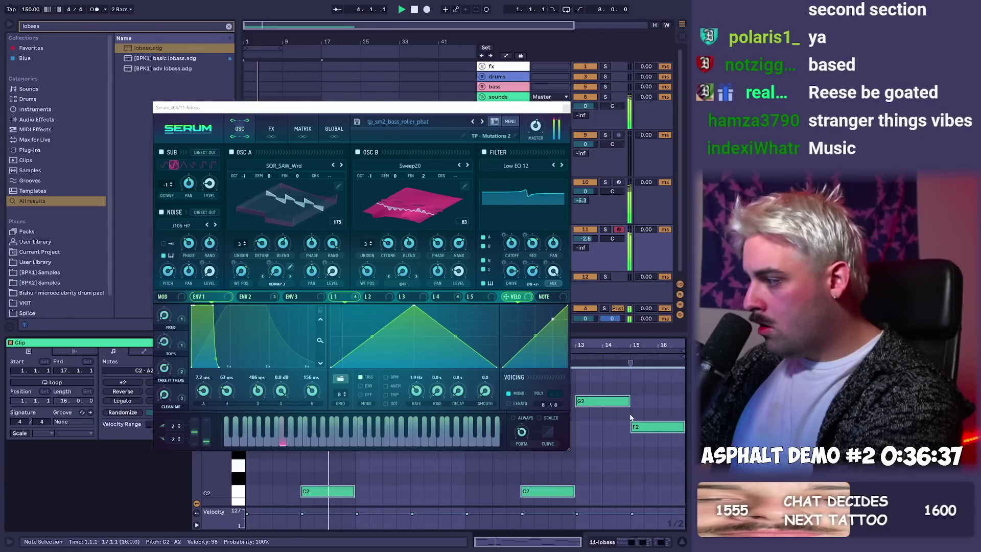
- Transpose the lobass clip's notes down an octave to the C1 to A1 range and close the Serum window
key(shift+Tab)
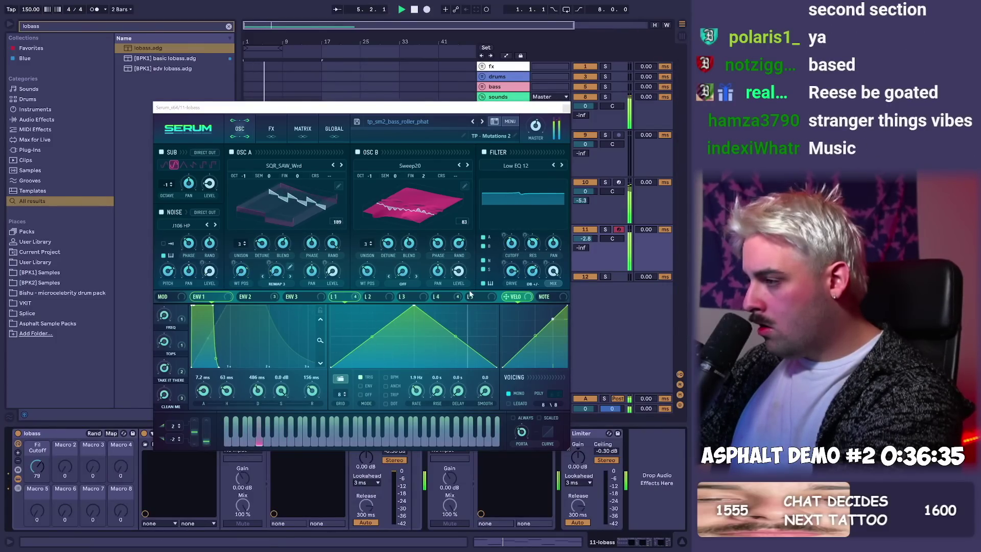
key(shift+Tab)
click(566, 108)
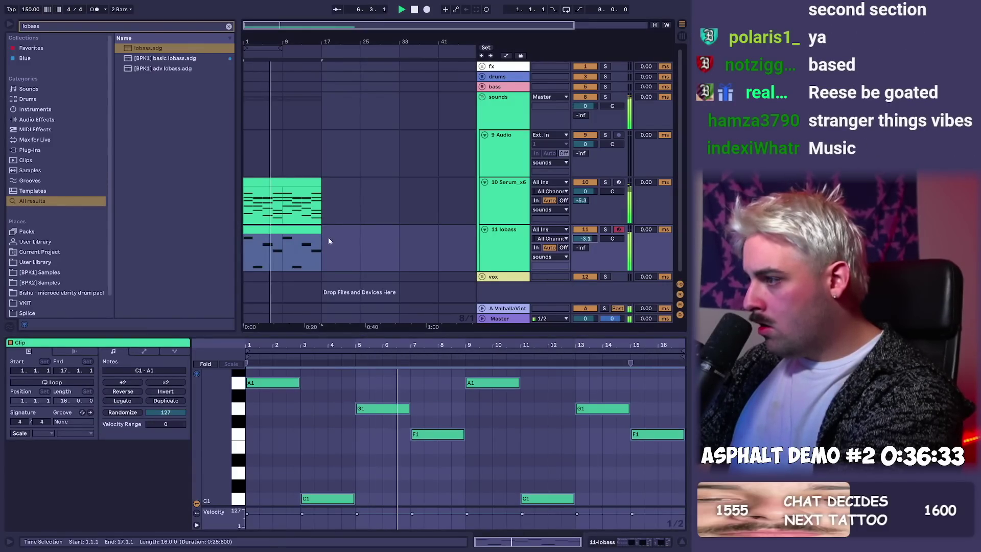
- Close the lobass track's Serum window and select the chord clip on the Serum track above
click(285, 232)
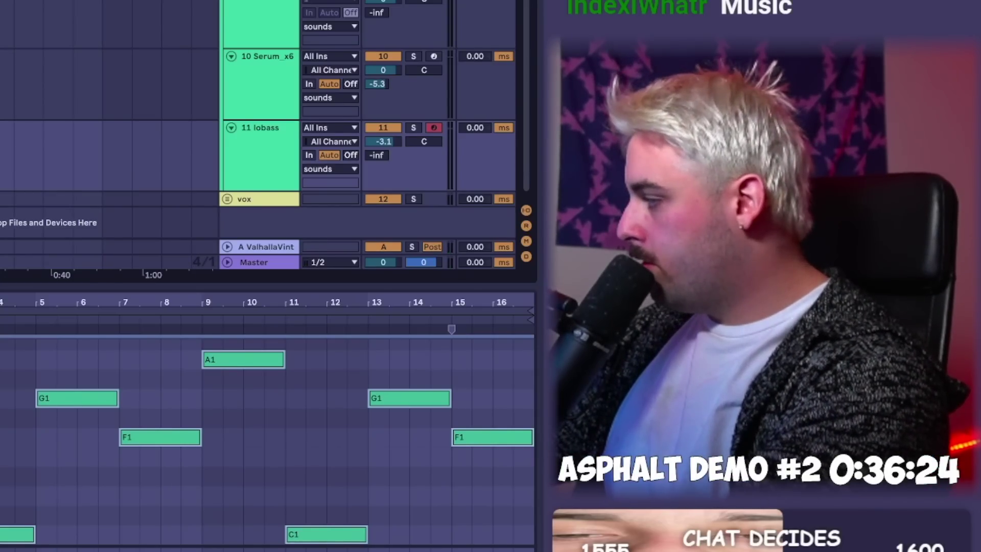
key(z)
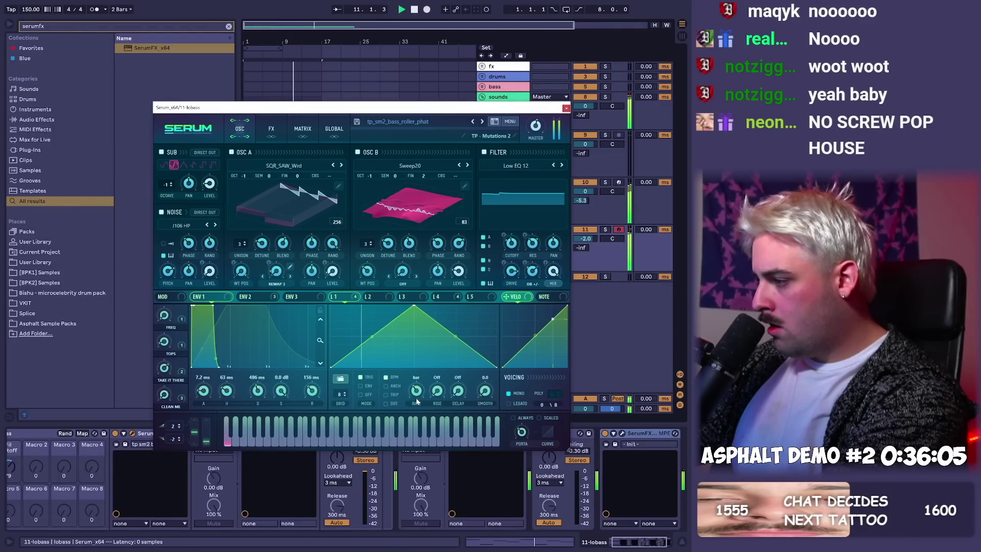
click(567, 107)
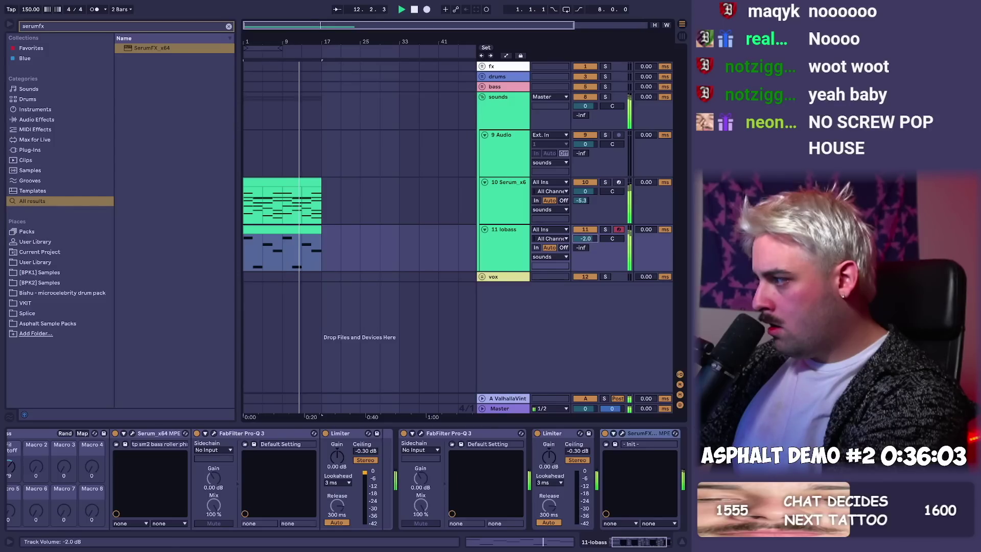
click(310, 183)
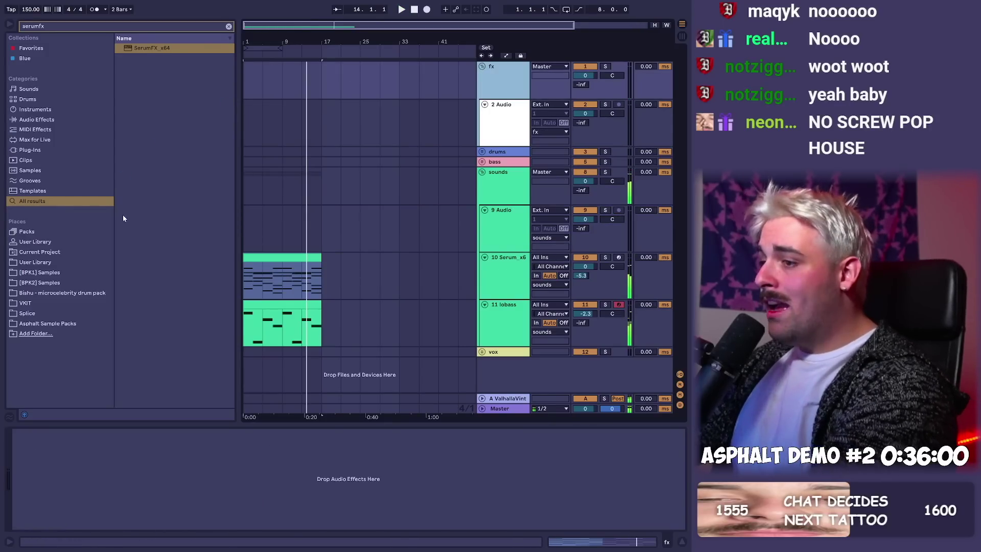
- Clear the browser search and pick the sfx_passby oncoming truck_02 sample from Asphalt Sample Packs' 0 Unprotected folder
key(ctrl+f)
key(BackSpace)
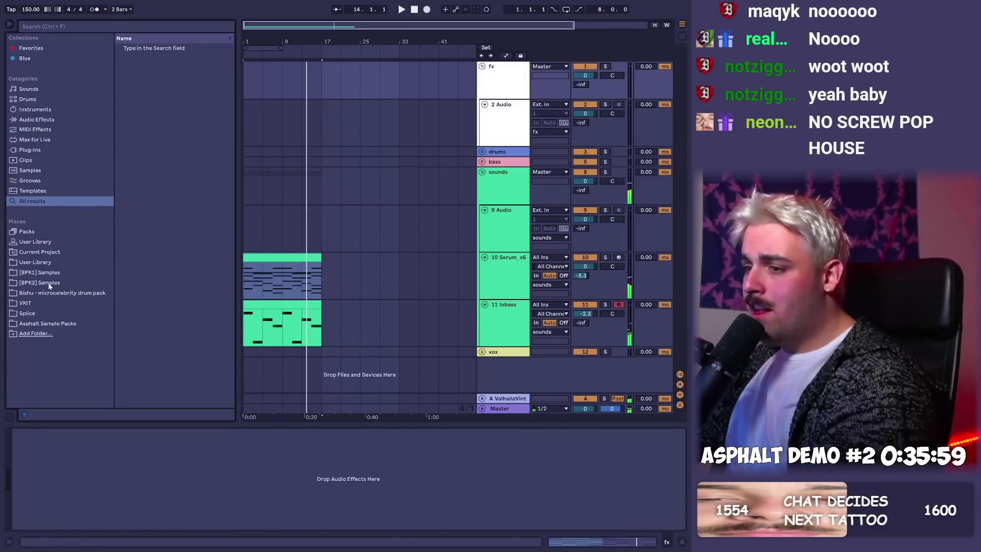
click(48, 324)
scroll(117, 263, up, 10)
click(123, 49)
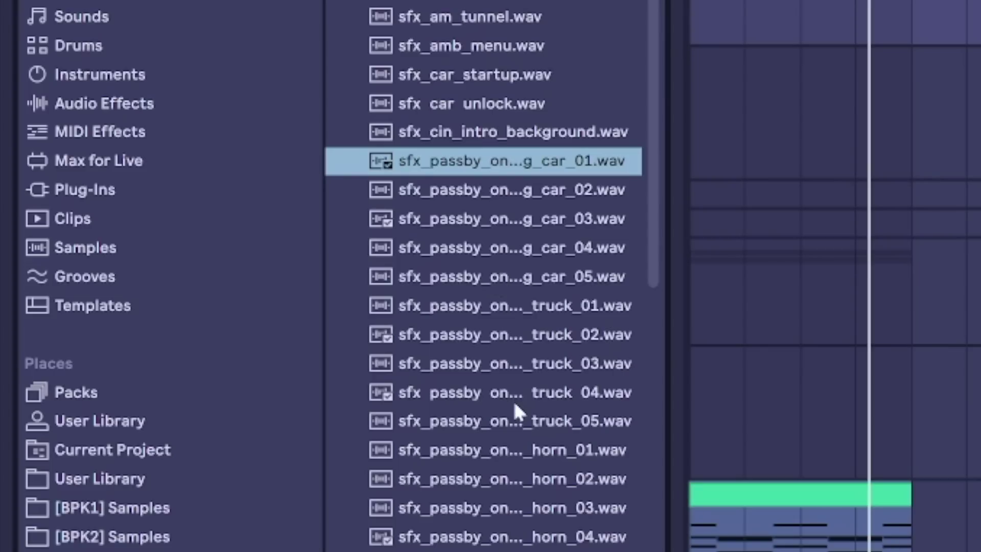
click(528, 339)
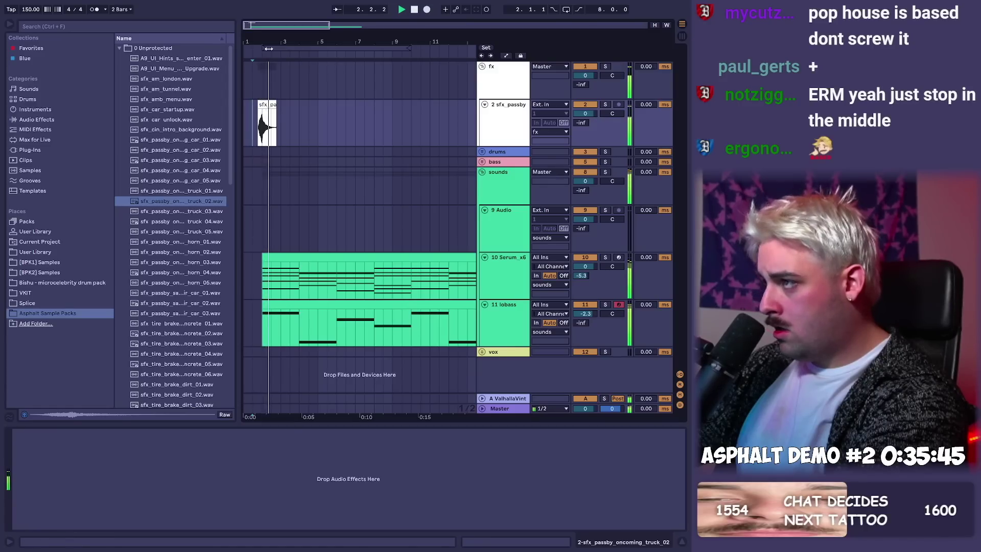
- Add an Auto Filter at the end of the lobass track's device chain and adjust its filter
drag(269, 49, 270, 87)
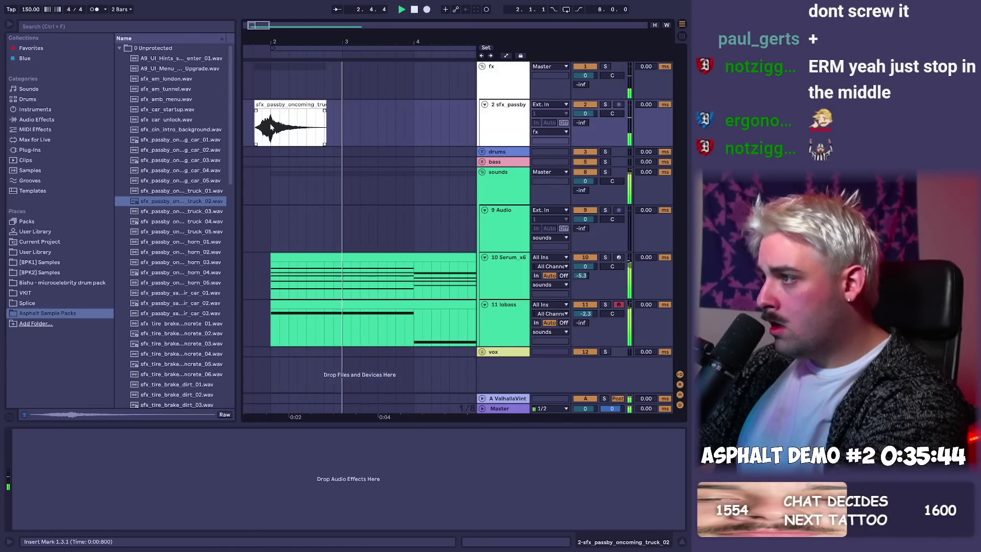
click(353, 302)
key(ctrl+f)
text(auto f)
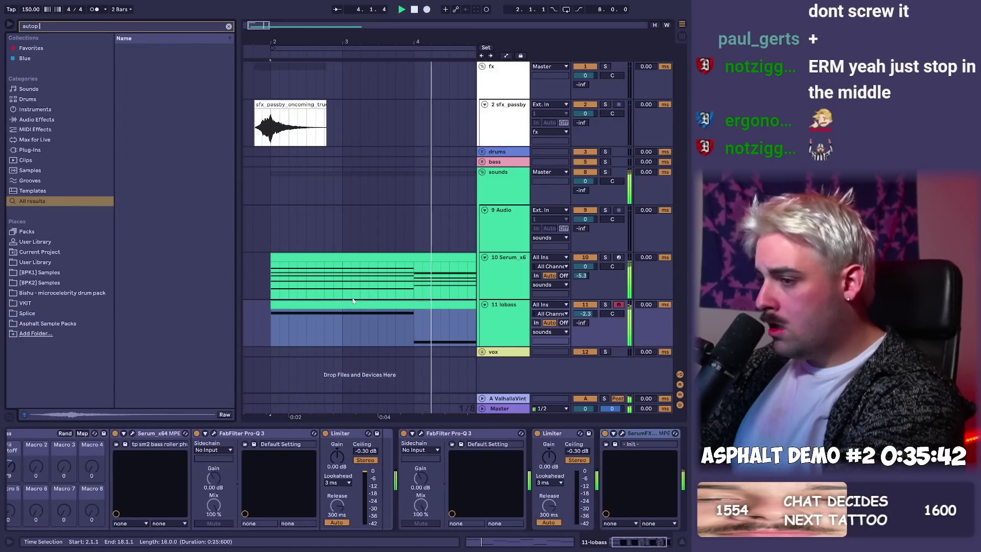
key(Down)
key(Return)
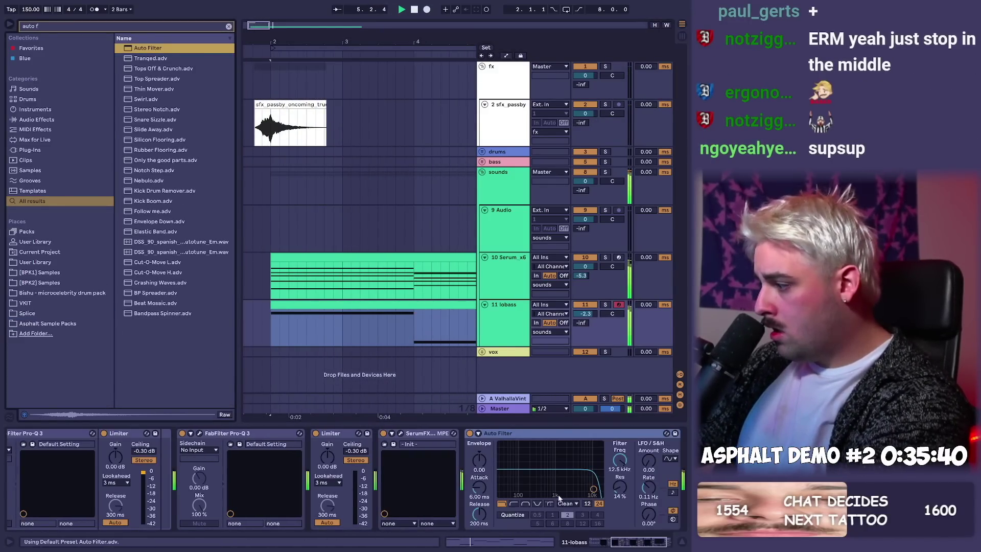
drag(560, 499, 553, 493)
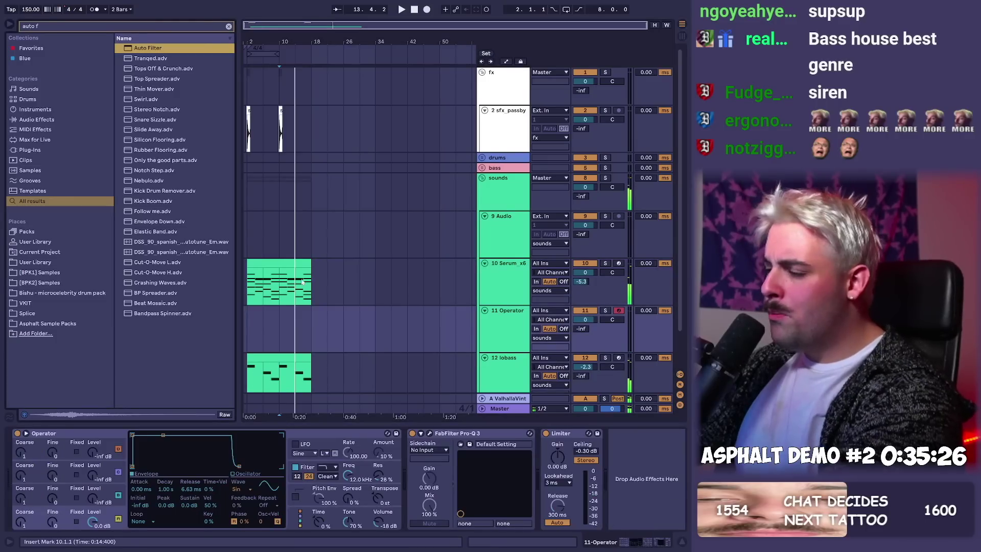
- Copy the Serum track's chord clip to the start of the new Operator track and open the copy
click(266, 281)
key(ctrl+c)
click(251, 322)
key(ctrl+v)
double_click(294, 314)
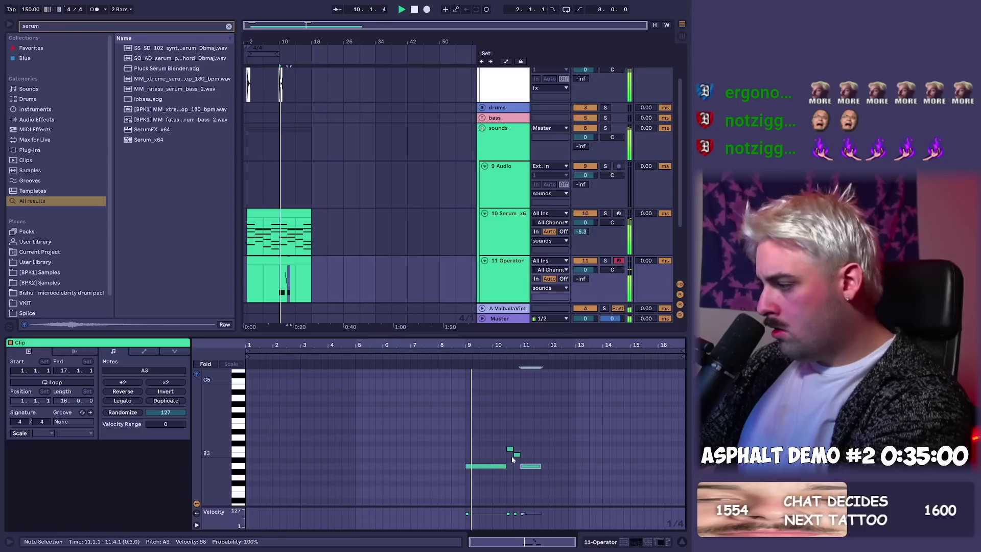
- Extend the A3 note at bar 11 to 12.3 and duplicate the A3 to C4 lead phrase up to bar 15
key(shift+Left)
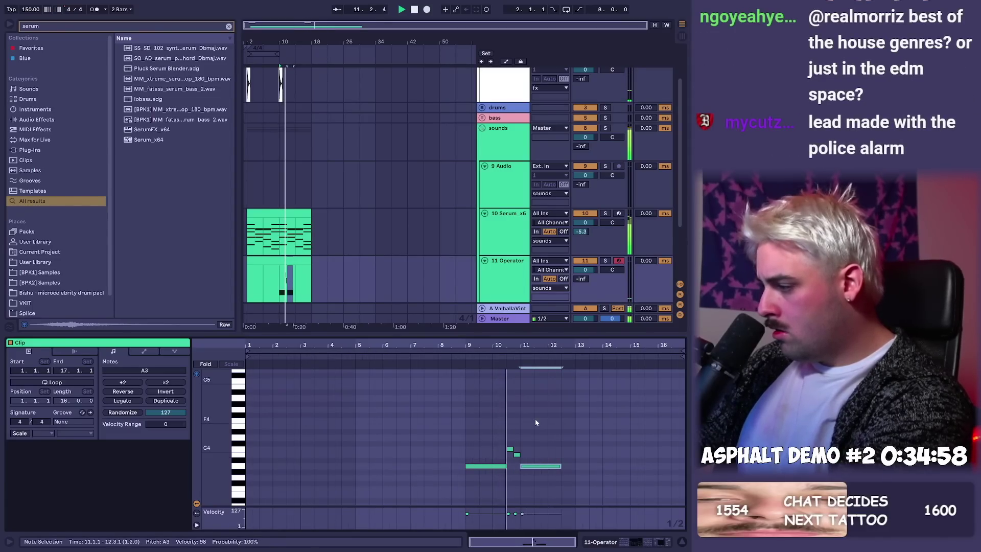
key(ctrl+d)
key(ctrl+d)
key(ctrl+d)
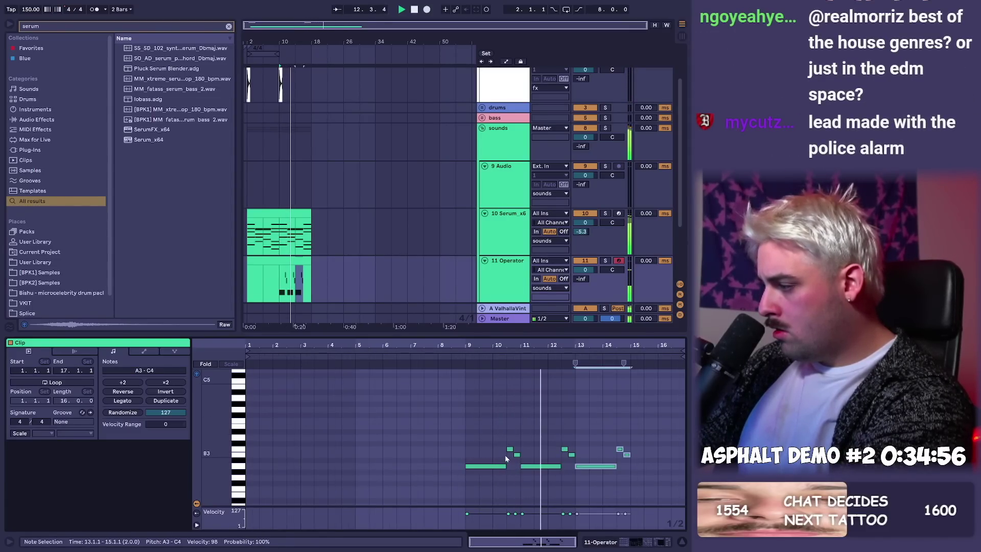
- Select the short stretch around bar 12 in the Operator track's lead clip
drag(516, 348, 516, 354)
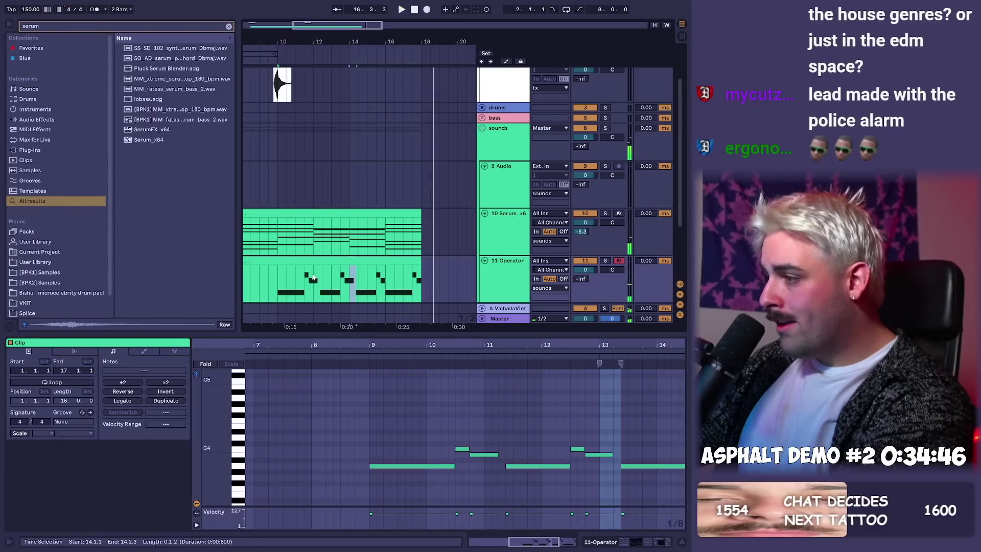
drag(310, 289, 321, 289)
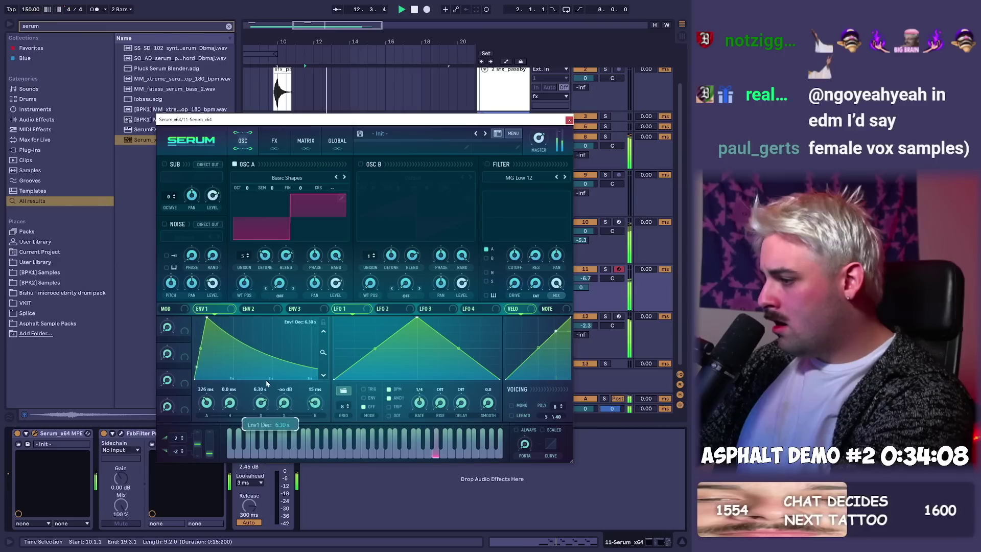
- Shape Serum's Env 1 with 218 ms attack, 6.02 s decay, -18.2 dB sustain and 2.60 s release, and close the plugin window
drag(267, 381, 267, 382)
drag(199, 399, 198, 410)
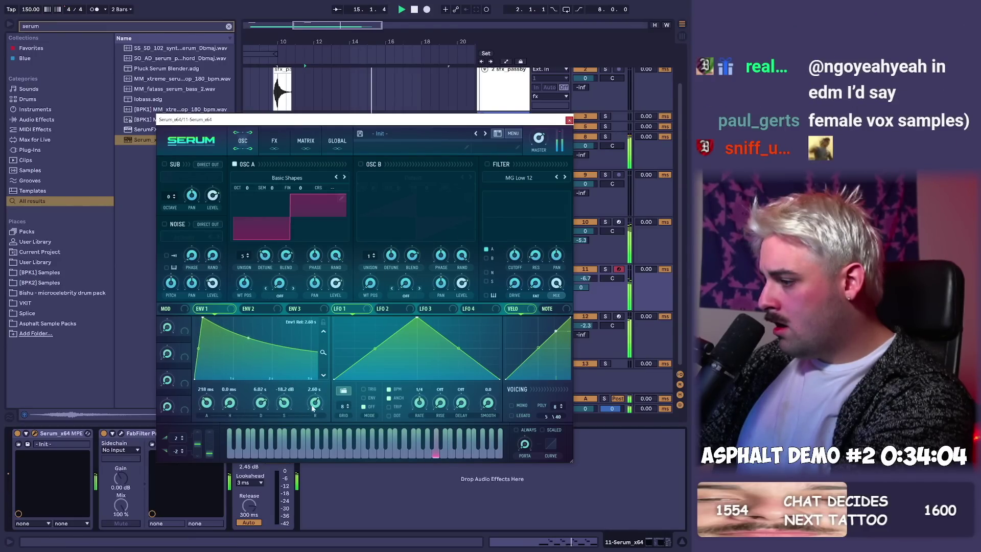
click(569, 121)
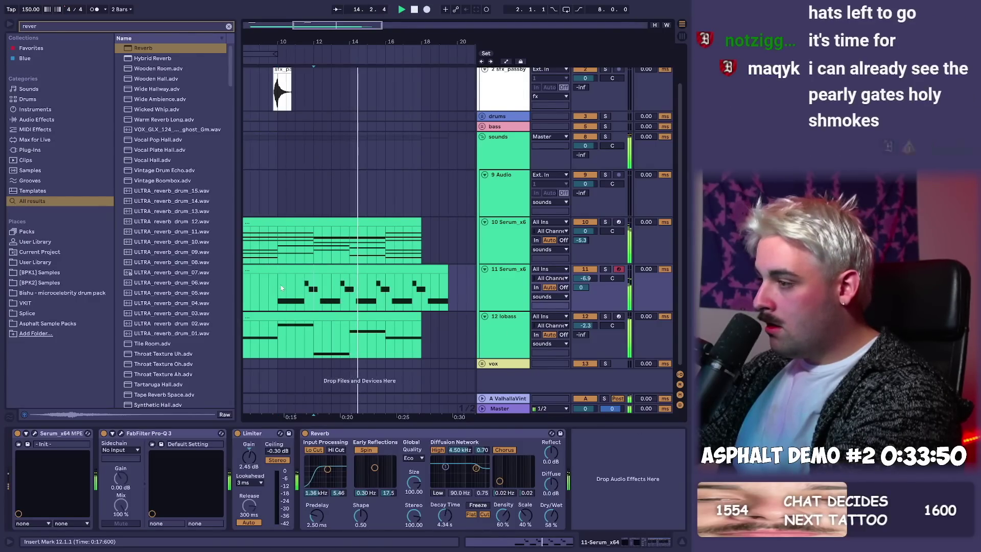
- Search the browser for a delay, add Delay after the lead track's Reverb, set its feedback to 45% and stop playback
key(BackSpace)
key(BackSpace)
key(BackSpace)
key(BackSpace)
key(BackSpace)
text(dela)
key(Down)
key(Down)
key(Down)
key(Return)
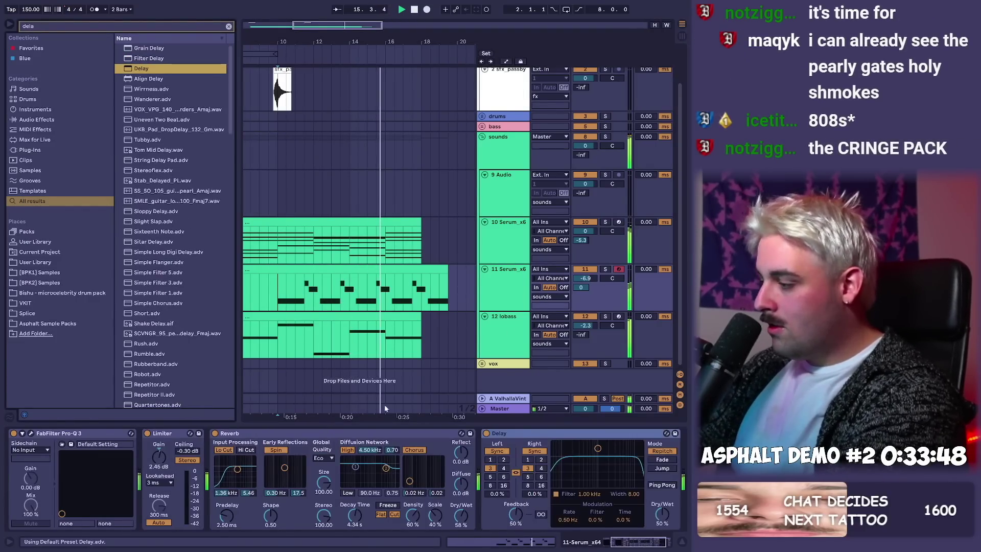
drag(516, 513, 516, 517)
click(310, 283)
key(space)
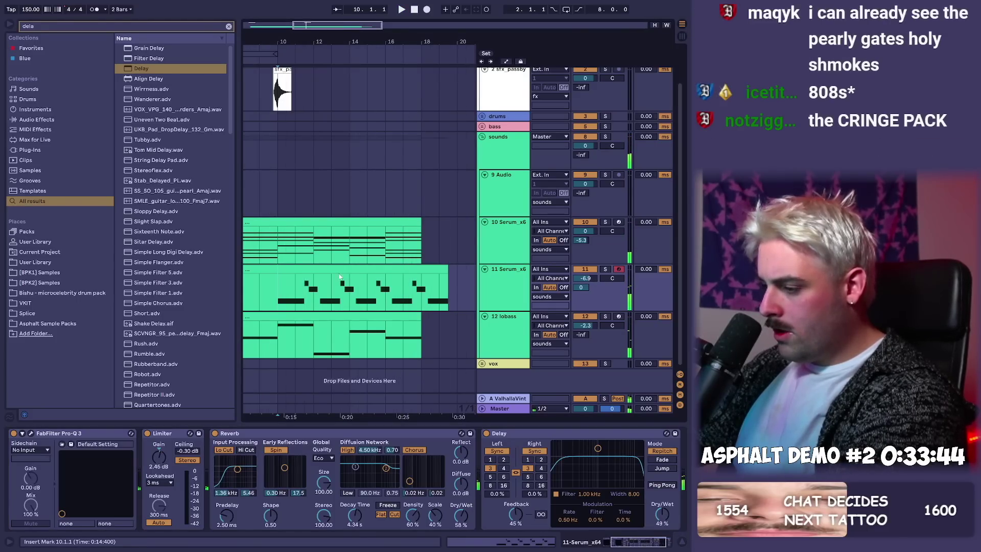
- Switch to Splice and browse the vocal search results filtered by vocals and female
key(super)
click(126, 545)
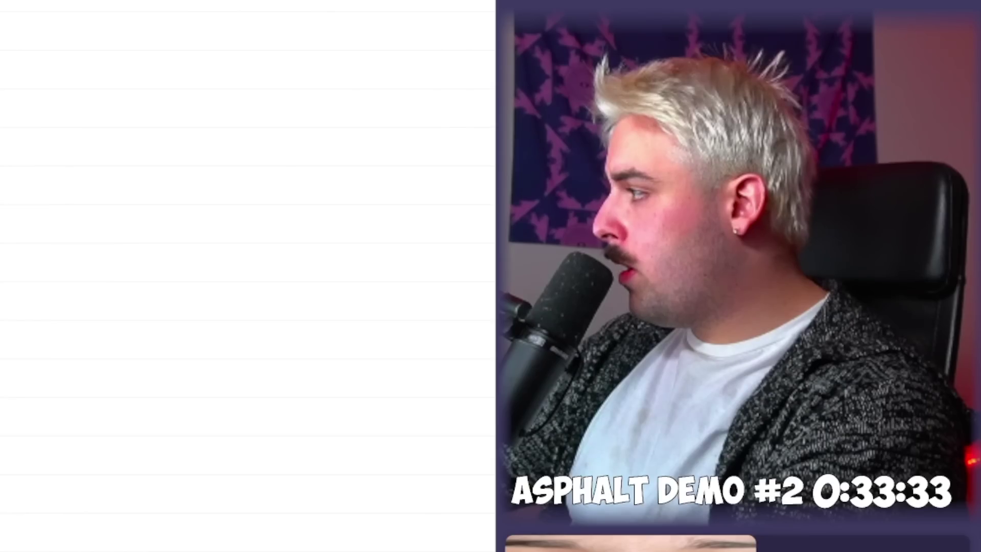
click(116, 65)
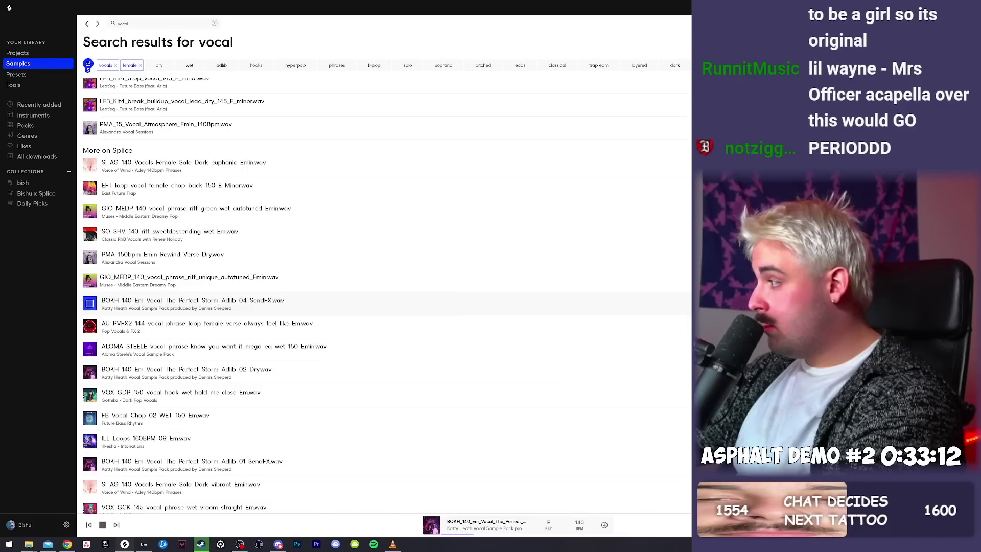
scroll(244, 292, up, 10)
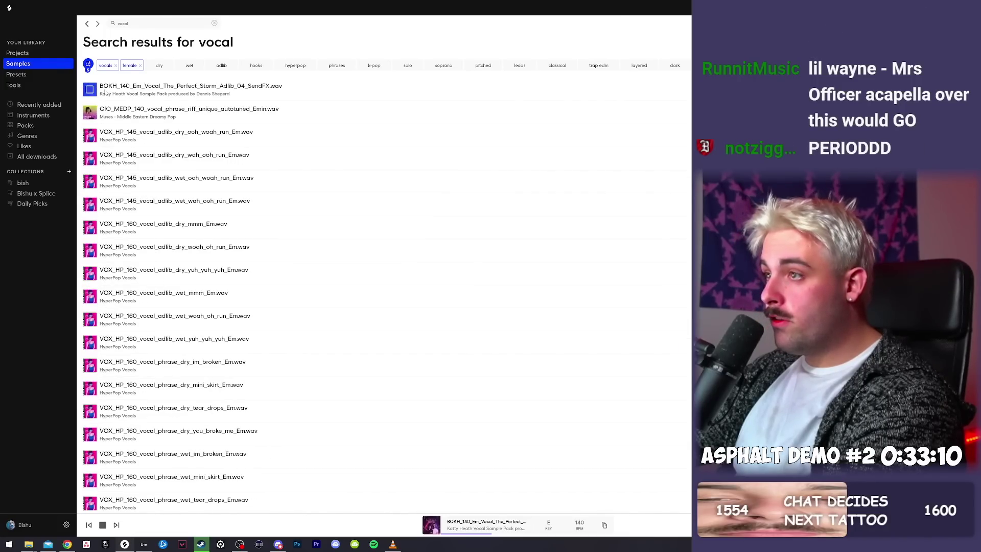
- Select BOKH_140_Em_Vocal_The_Perfect_Storm_Adlib_04_SendFX.wav in Splice, capture a screenshot of its row and open Discord
key(alt+Tab)
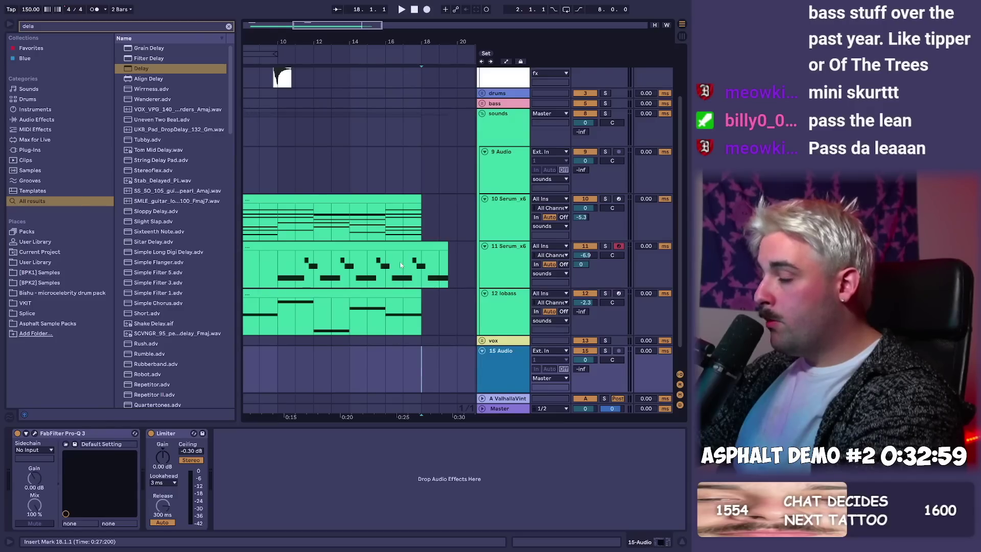
key(alt+Tab)
click(180, 88)
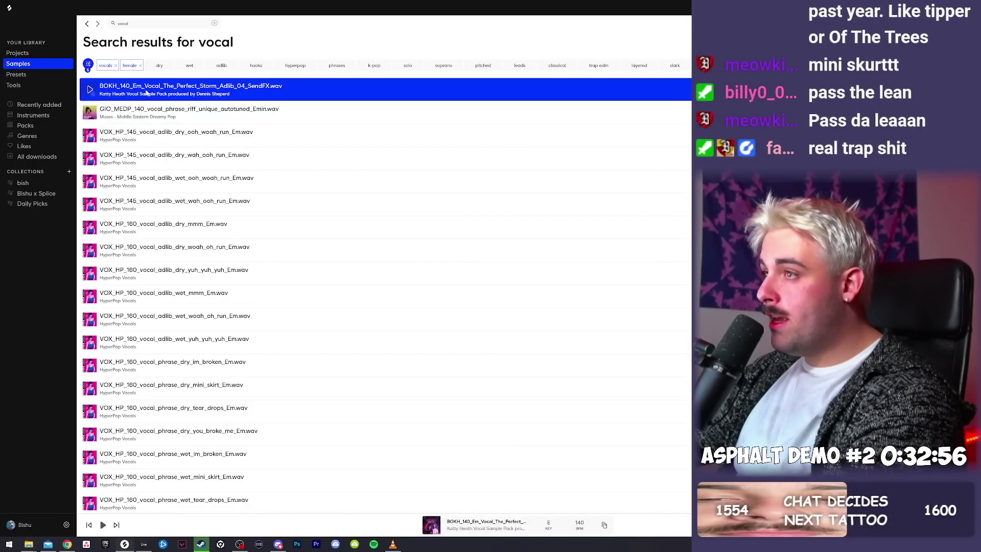
key(super+shift+s)
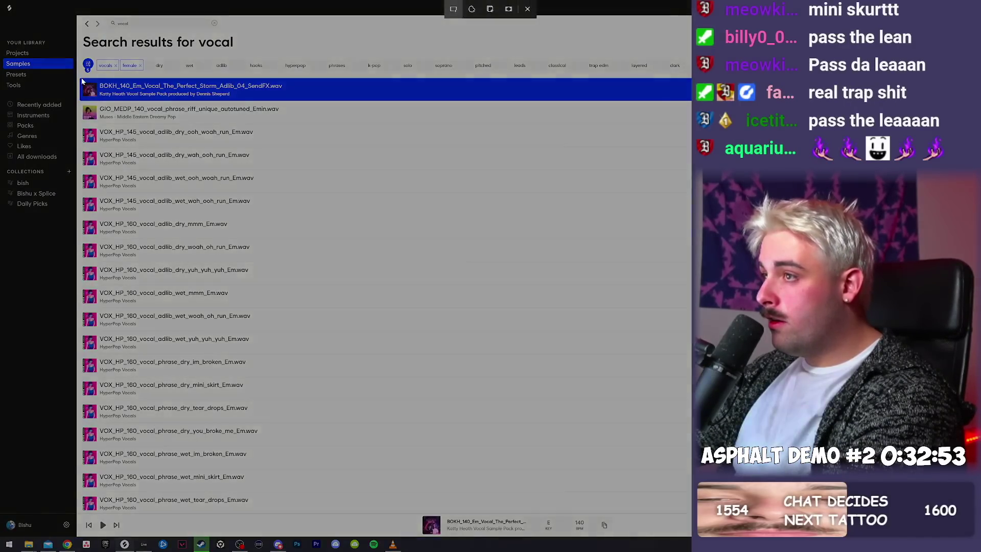
drag(82, 80, 304, 98)
click(278, 544)
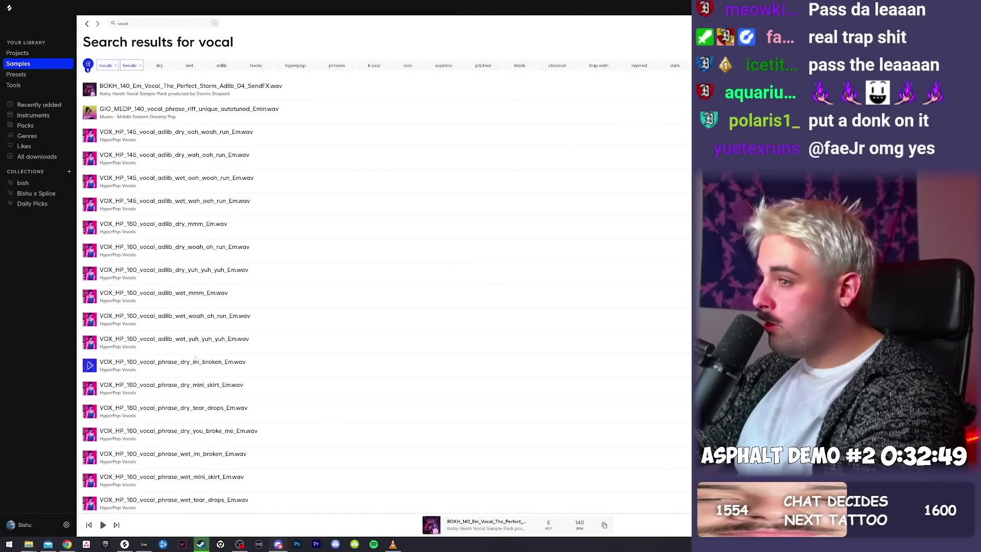
- Return to Ableton Live, search the browser for "psygu" and put BISHU_kick_one_shot_psyguy.wav on the 3 Audio track
key(alt+Tab)
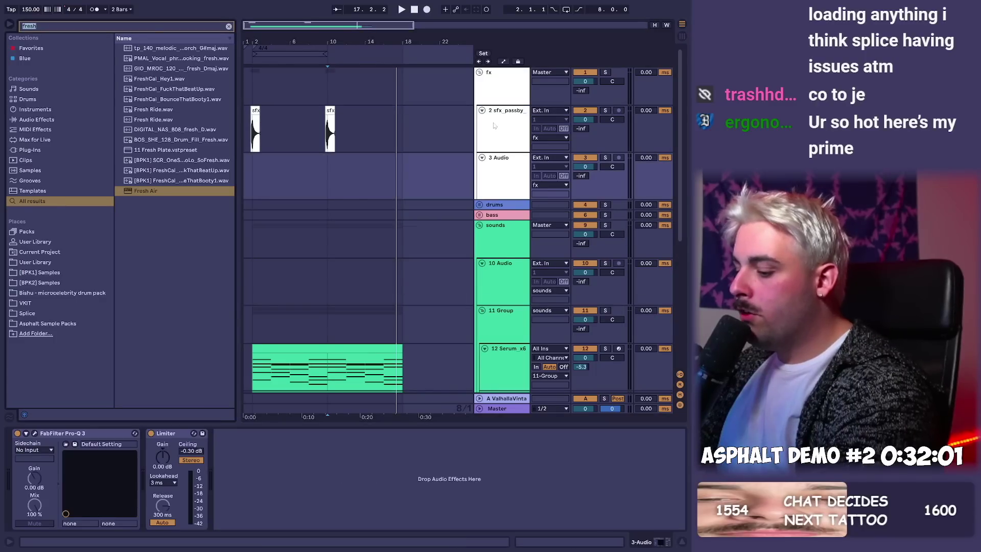
text(psygu)
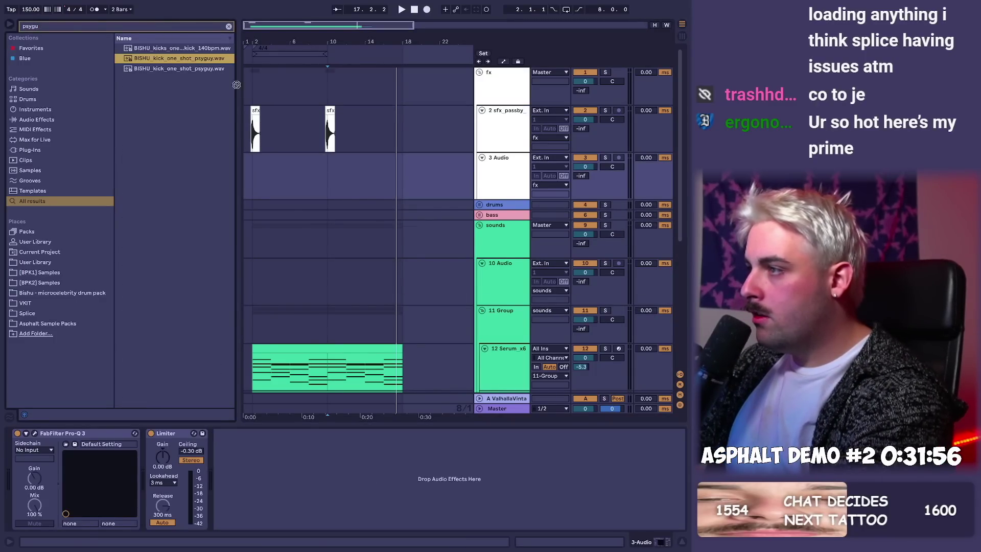
drag(204, 70, 513, 168)
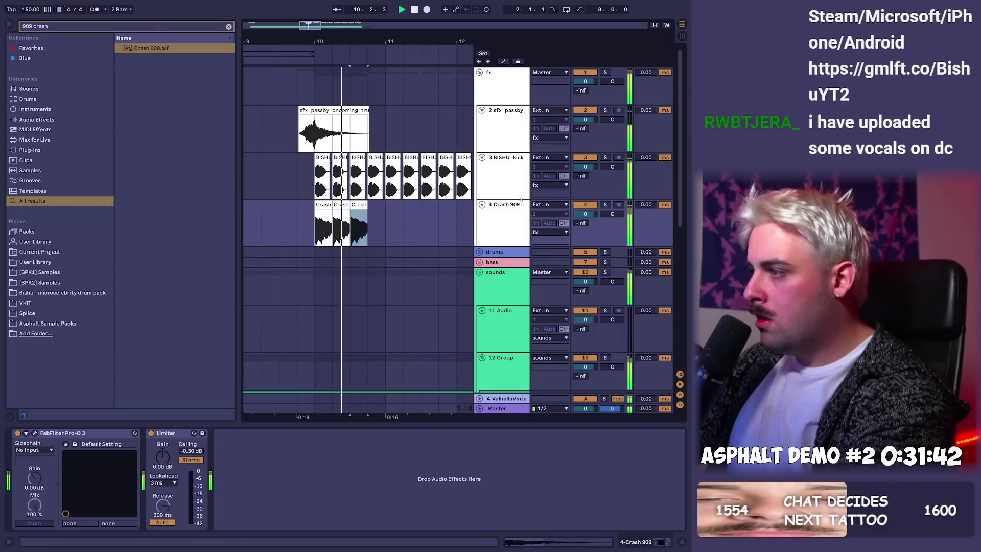
- Duplicate the one-beat Crash 909 clips from bar 10 up to bar 18 and delete the excess copies
key(ctrl+d)
key(ctrl+d)
key(ctrl+d)
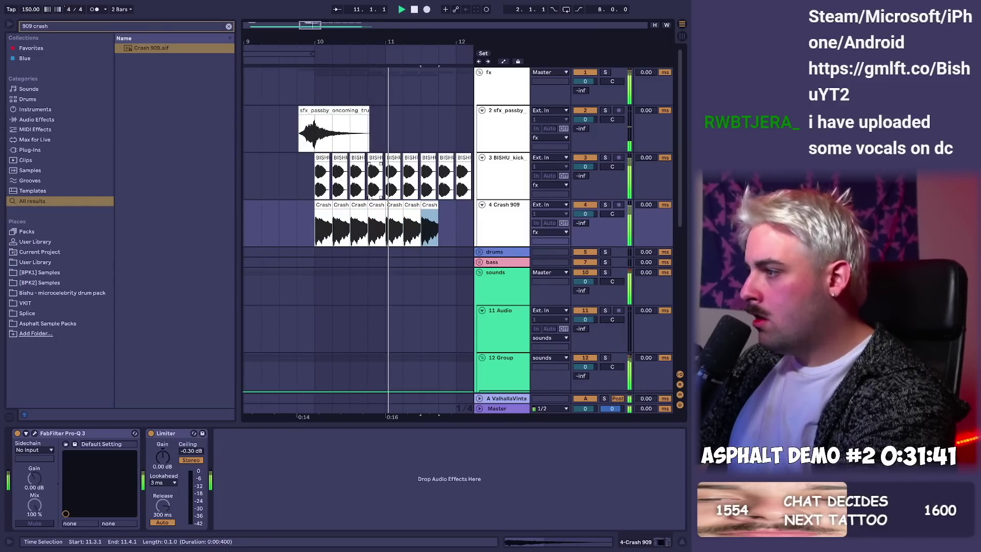
shift+click(324, 205)
key(ctrl+d)
scroll(360, 220, down, 6)
key(ctrl+d)
key(ctrl+d)
key(ctrl+d)
click(407, 225)
drag(407, 225, 434, 225)
key(Delete)
- Set the BISHU kick track's volume to 6.0 dB, select its clips from bar 10 to 18 and show their clip view
drag(591, 169, 591, 151)
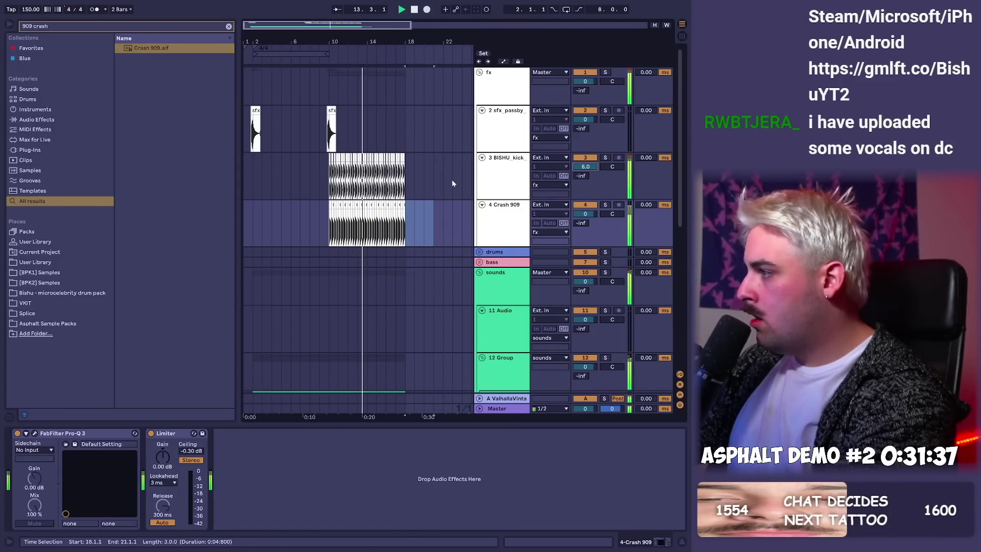
drag(329, 176, 415, 179)
key(shift+Tab)
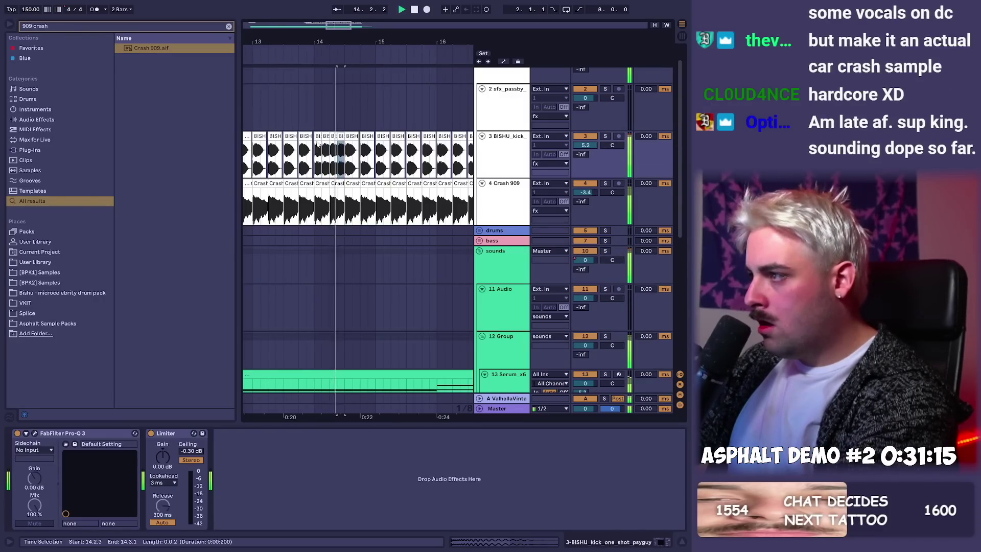
- Duplicate the half-beat kick slice near 14.2.3 several times along the kick track and undo the last copy
drag(417, 60, 347, 97)
key(ctrl+d)
key(ctrl+d)
key(ctrl+d)
key(ctrl+d)
key(ctrl+z)
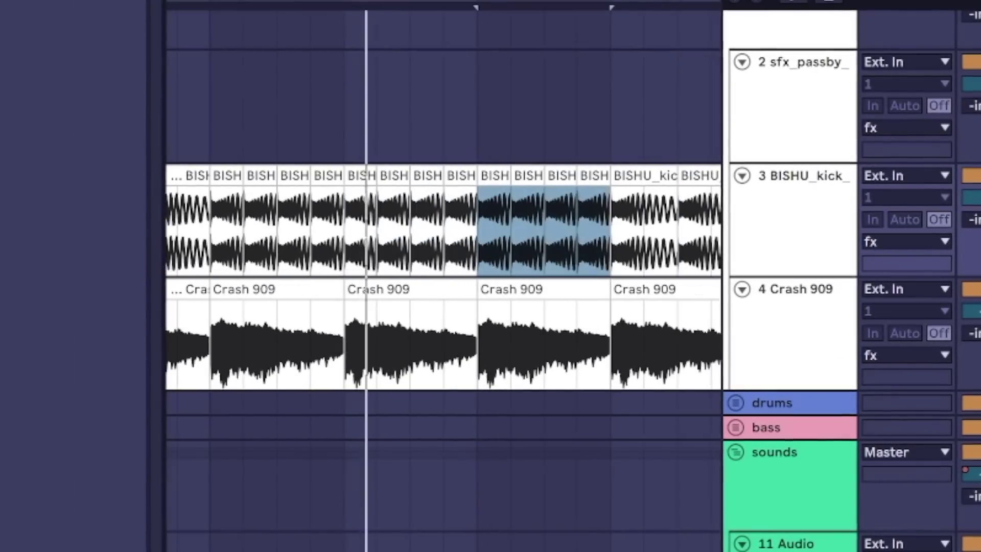
- Duplicate the four quarter-beat kick slices up to bar 18 as a faster roll and save the set
key(ctrl+d)
key(ctrl+d)
key(ctrl+d)
key(ctrl+d)
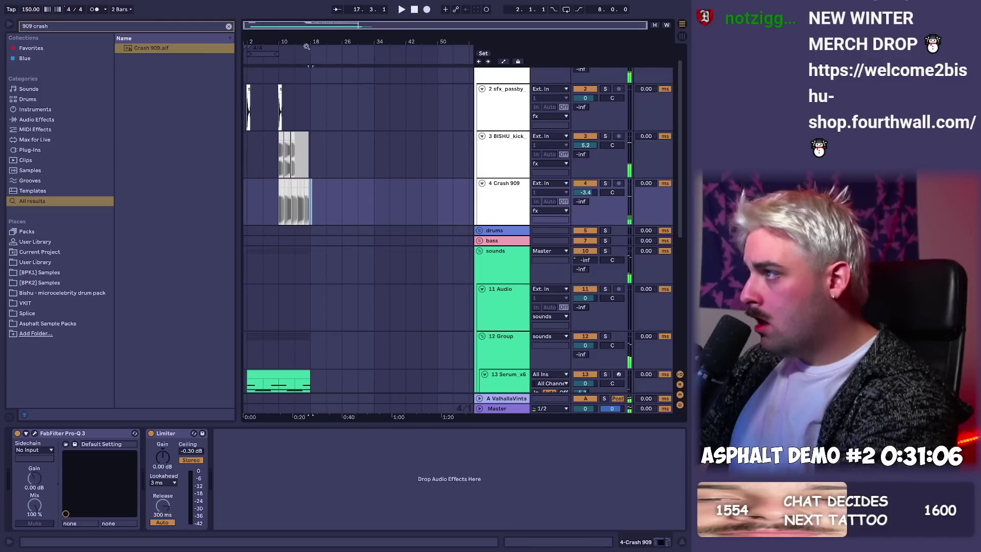
key(ctrl+s)
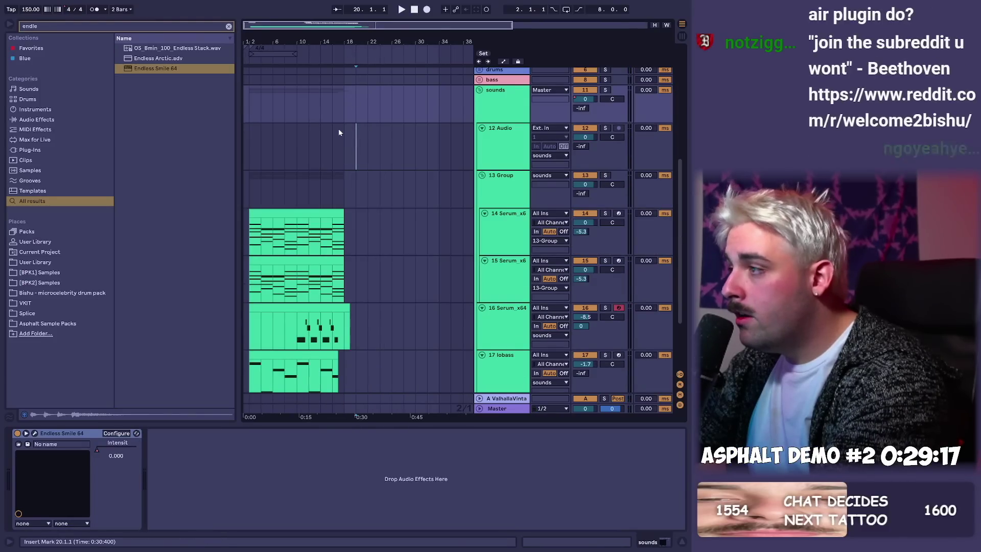
- Import the downloaded BOKH_140_Em vocal file from File Explorer onto a new audio track at bar 2 and set its volume to 1.6 dB
key(a)
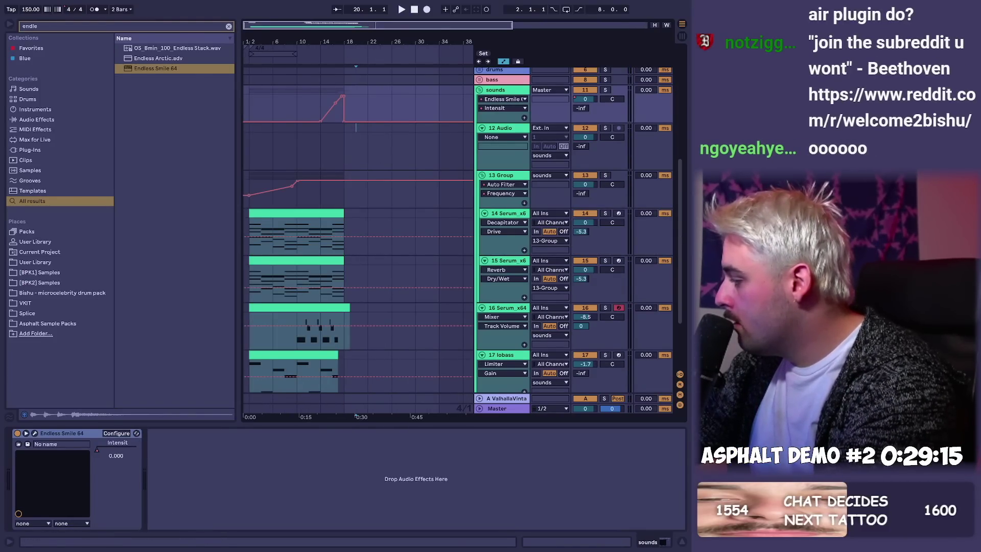
key(alt+Tab)
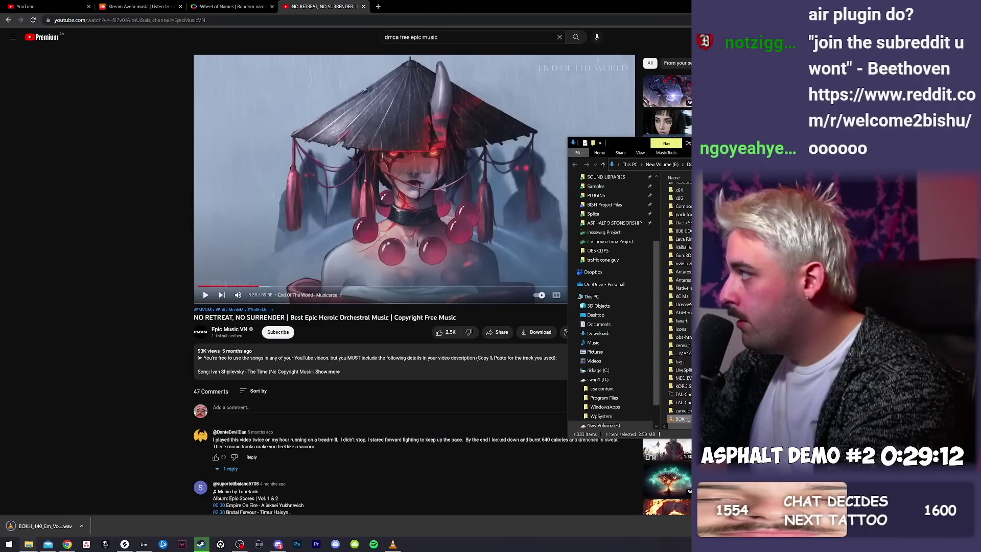
click(920, 6)
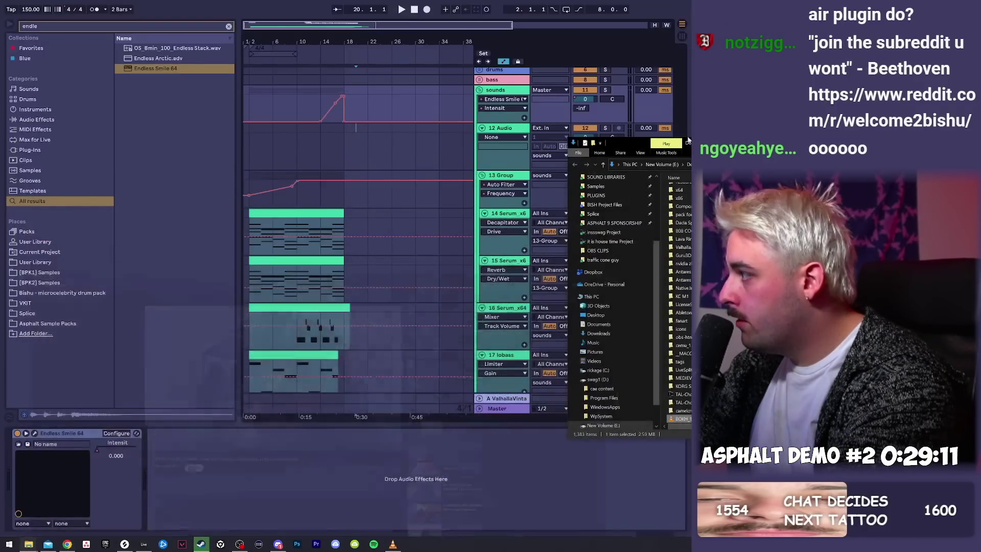
drag(683, 418, 415, 327)
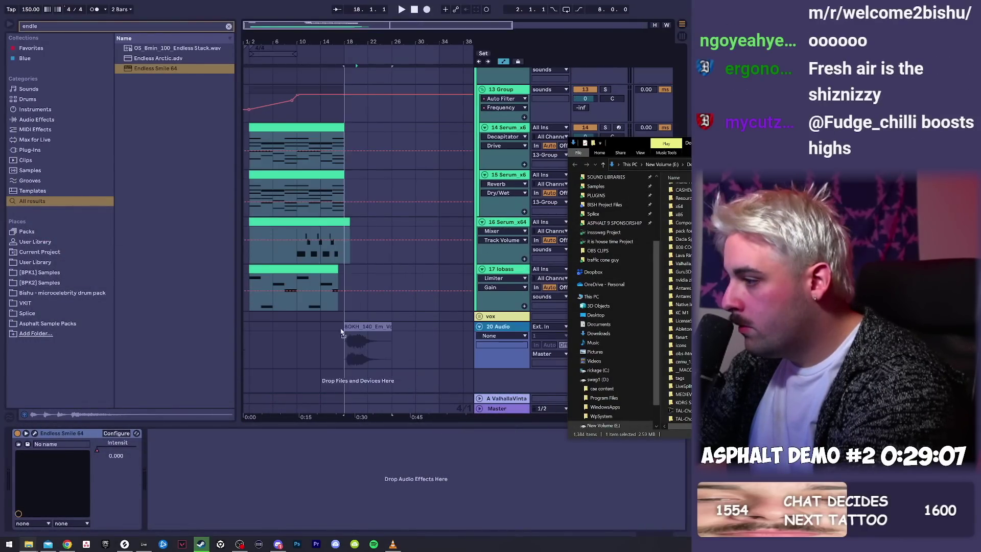
drag(345, 331, 302, 331)
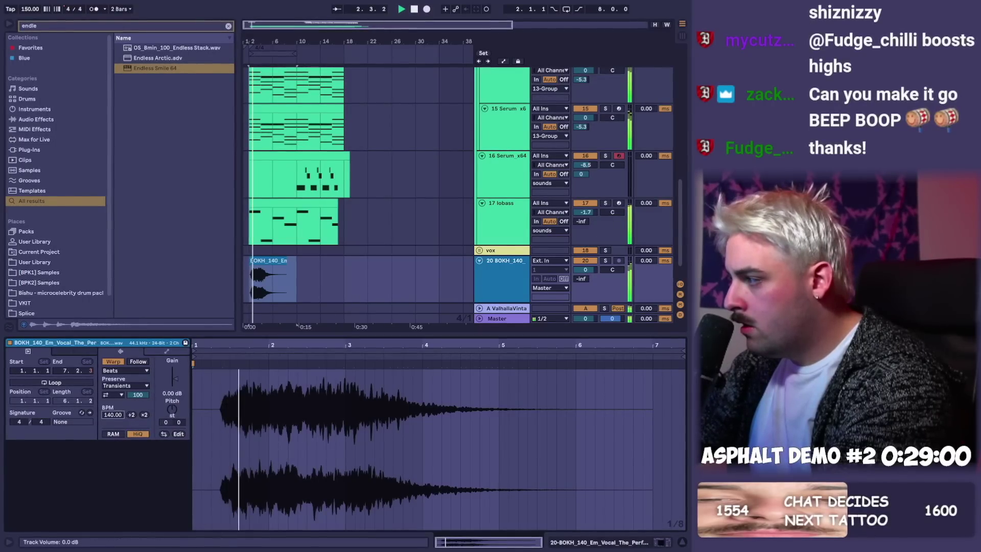
drag(586, 270, 586, 262)
key(shift+Tab)
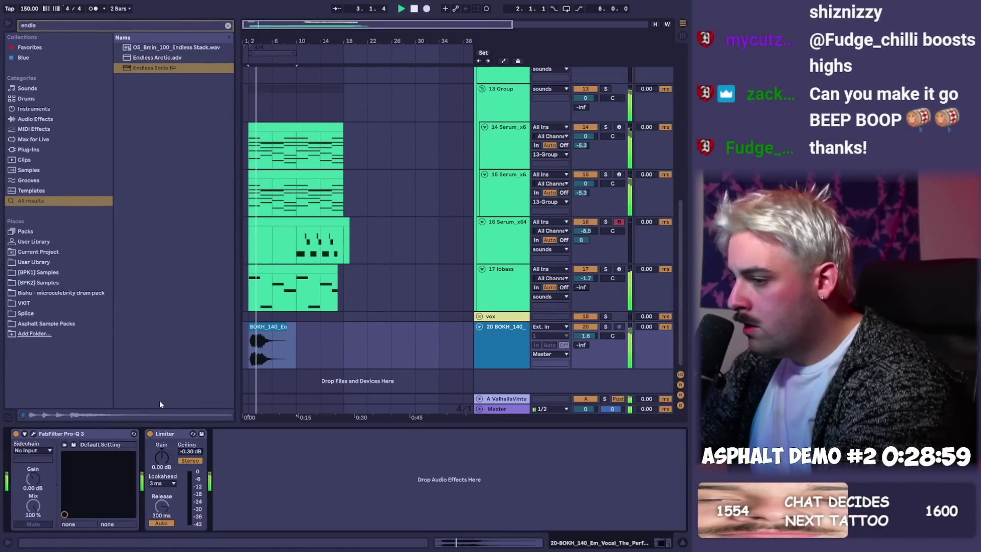
- Trim the BOKH vocal clip to four bars and duplicate it three times up to bar 18
click(279, 339)
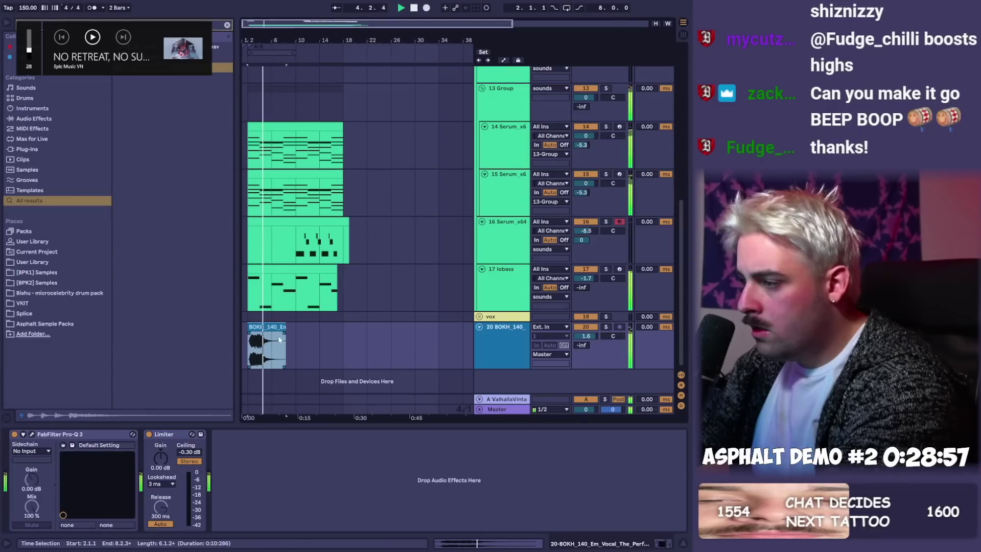
drag(288, 337, 273, 340)
key(ctrl+d)
key(ctrl+d)
key(ctrl+d)
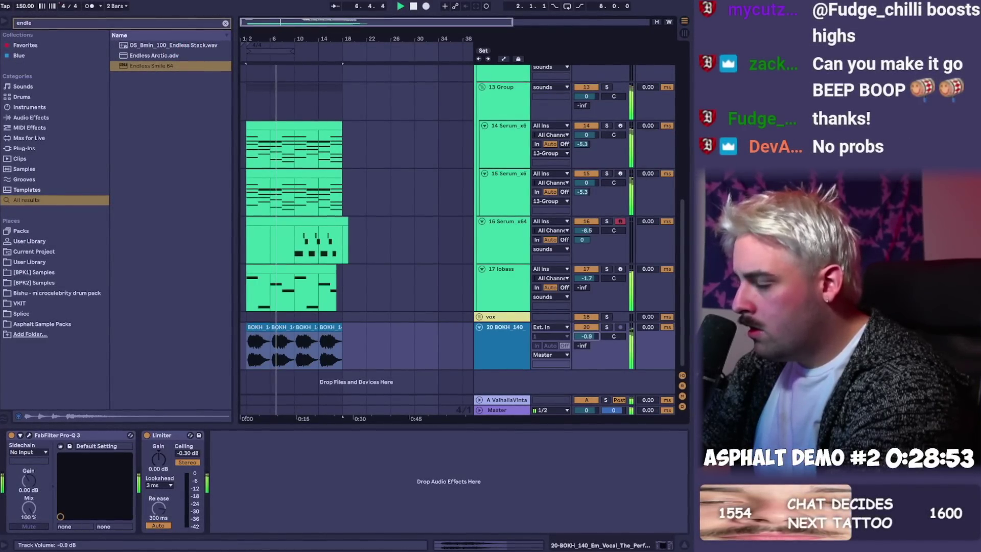
- Set the BOKH vocal track's volume to -1.5 dB and move the track into the vox group
click(268, 328)
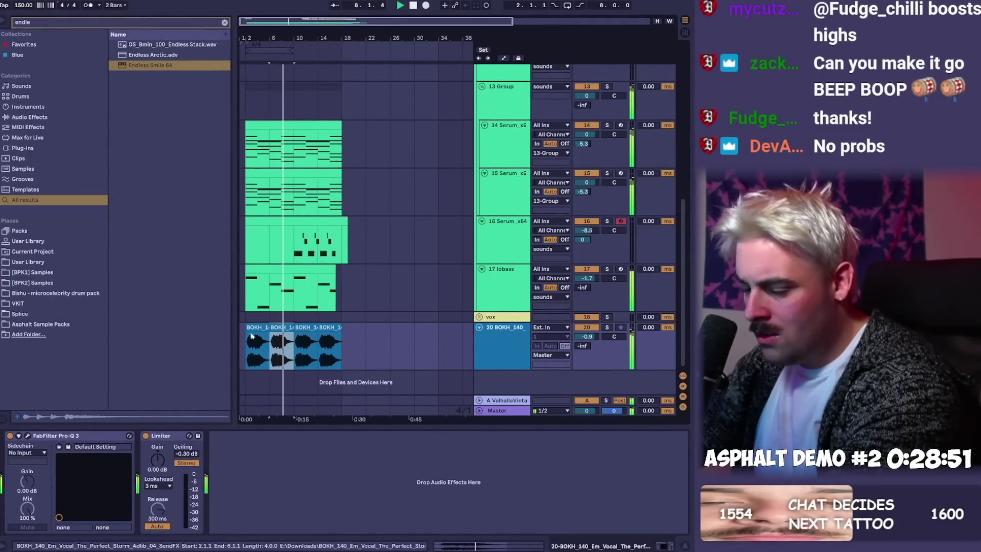
drag(585, 348, 591, 340)
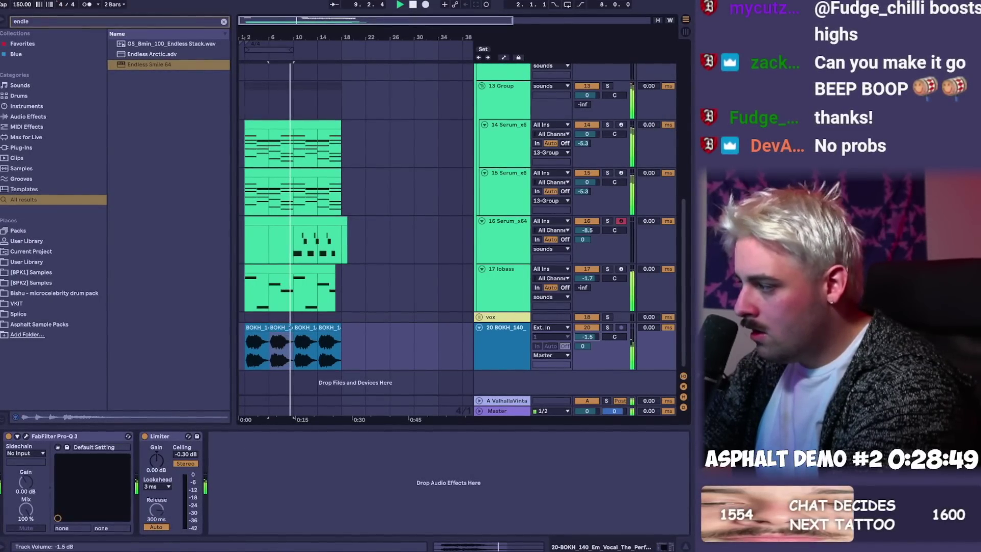
click(500, 320)
scroll(459, 339, up, 10)
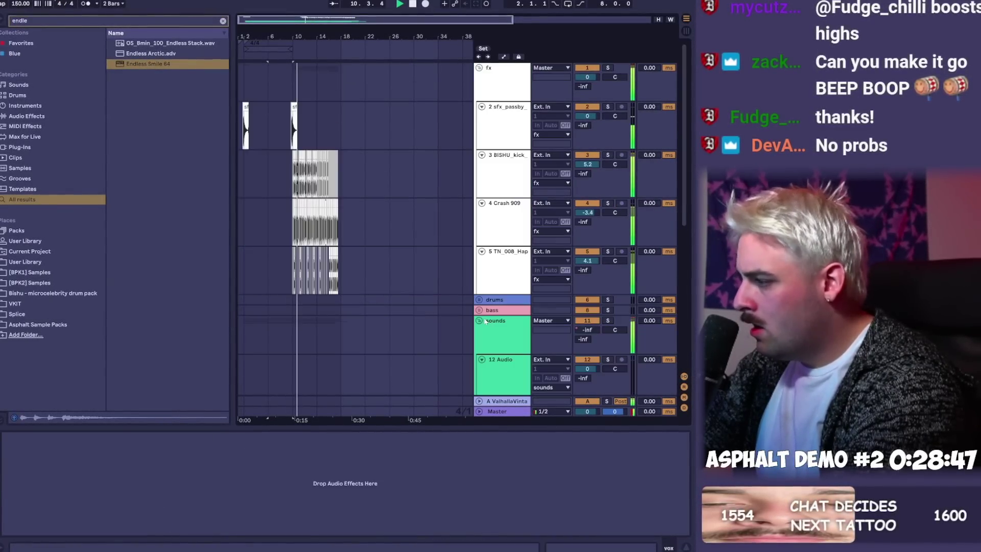
- Fold all tracks, unfold the vox group and assign its colour to its grouped tracks and clips
key(alt+u)
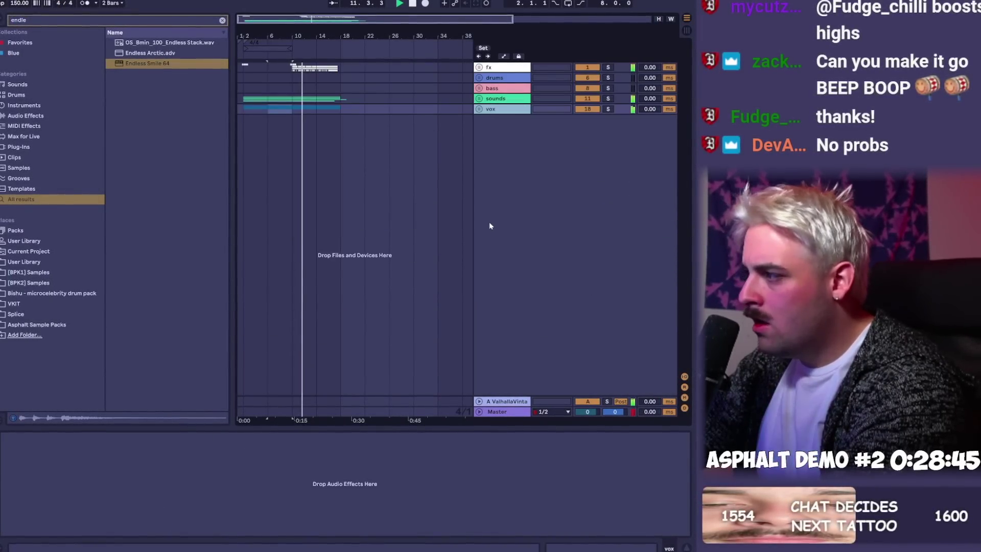
click(479, 110)
right_click(493, 125)
click(554, 289)
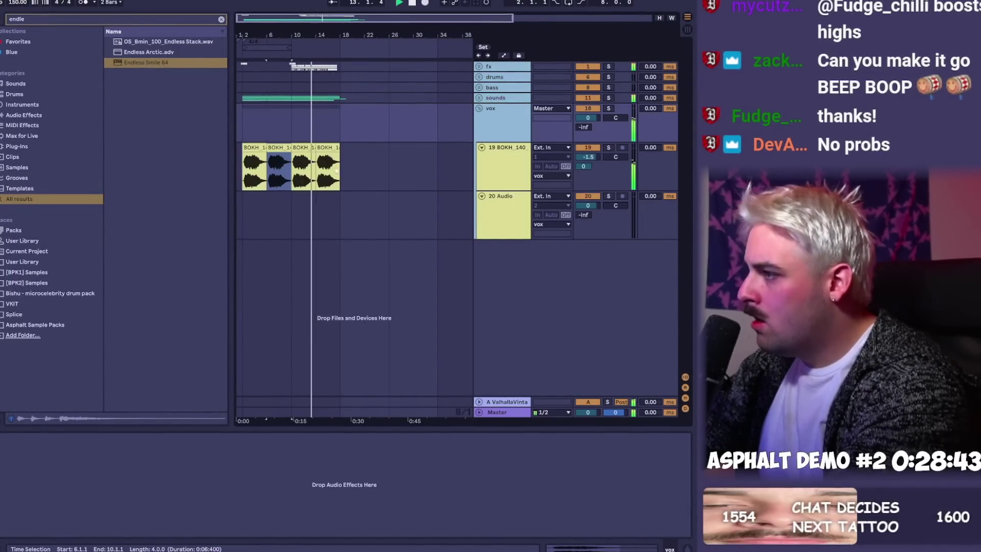
- Switch between Omnisphere and File Explorer for samples and add an empty audio track below the vox group
click(293, 119)
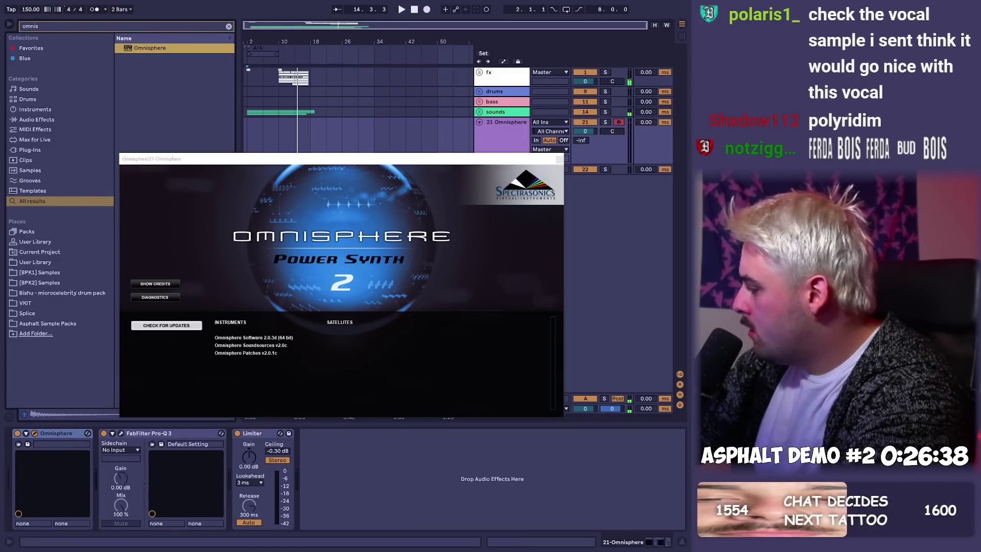
key(alt+Tab)
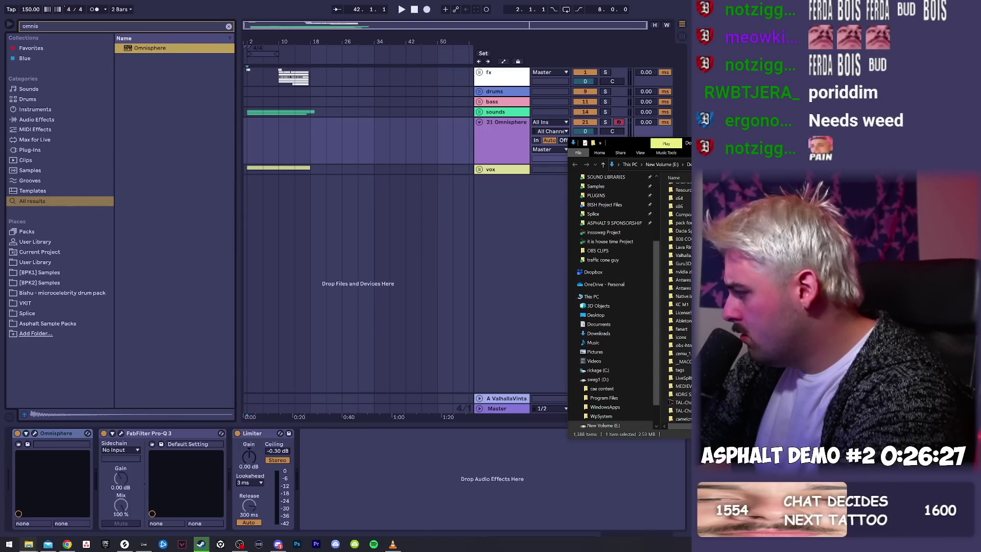
key(alt+Tab)
right_click(77, 532)
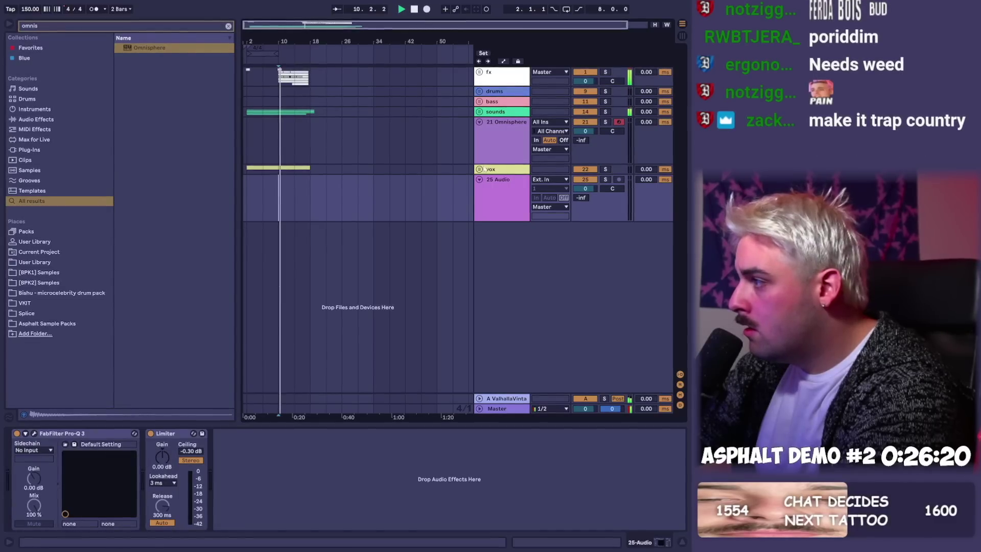
- Unfold the vox group, turn off warping on the BOKH vocal clip at bar 10 and duplicate it
click(480, 169)
click(299, 216)
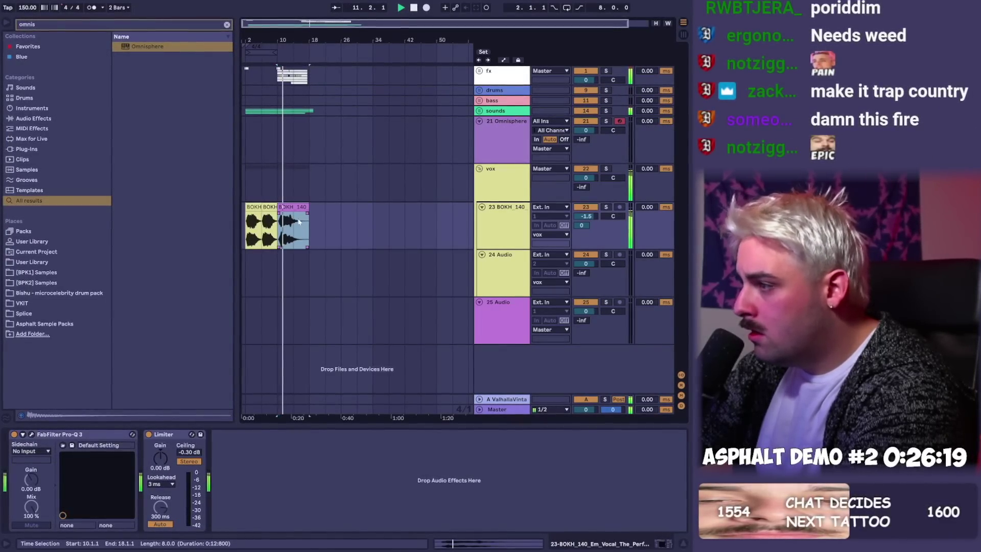
drag(297, 220, 281, 221)
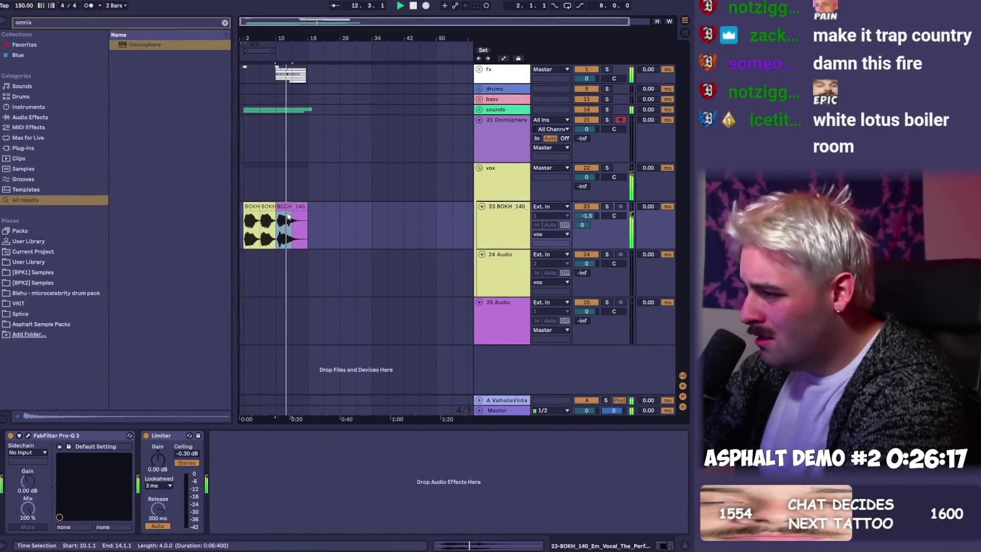
click(291, 208)
key(shift+Tab)
click(108, 363)
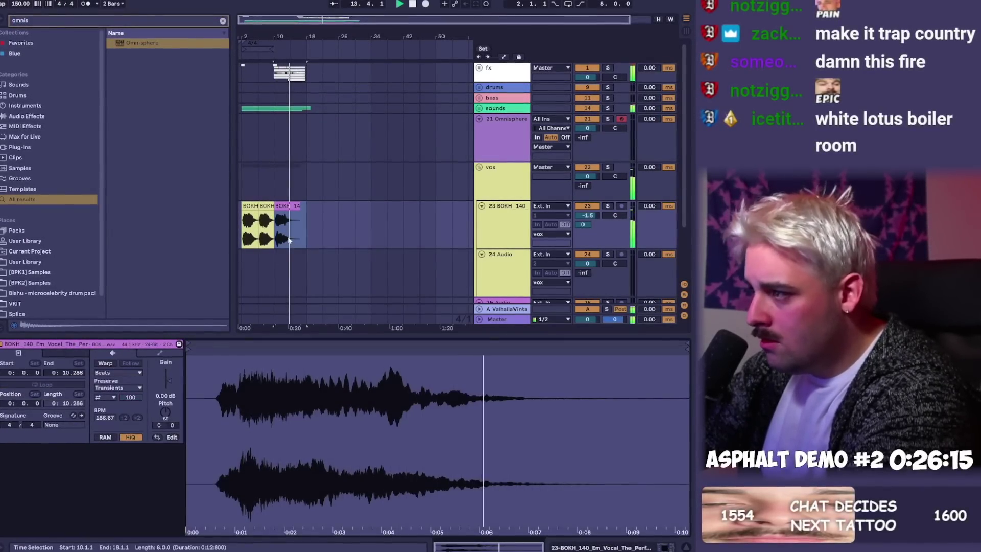
key(shift+Tab)
key(ctrl+d)
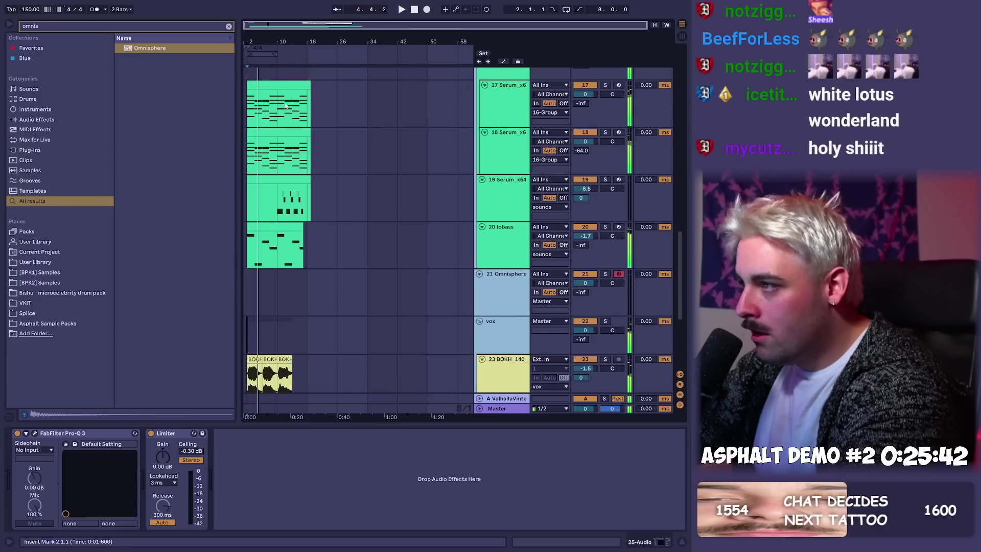
- Copy the MIDI clips from the first visible Serum chord track onto the Omnisphere track at bar 2
click(286, 105)
key(ctrl+c)
click(253, 290)
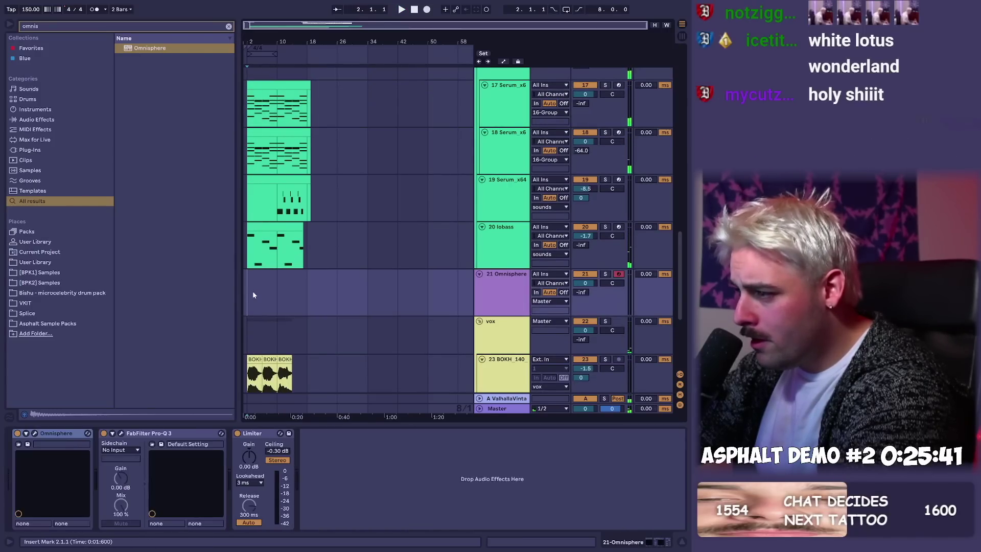
key(ctrl+v)
double_click(262, 277)
key(shift+Tab)
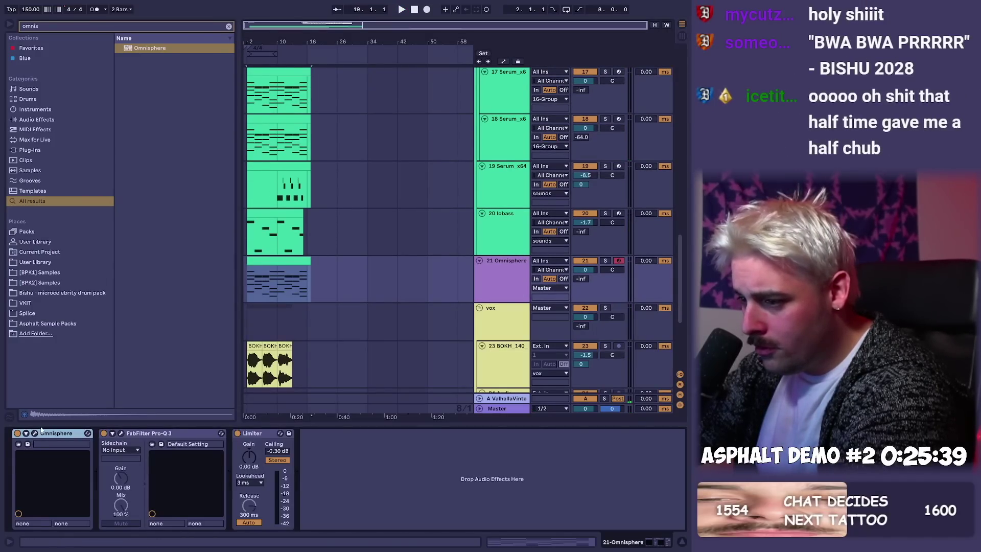
- Open Omnisphere and search its patches for "adagio"
click(34, 433)
click(172, 197)
text(adagio)
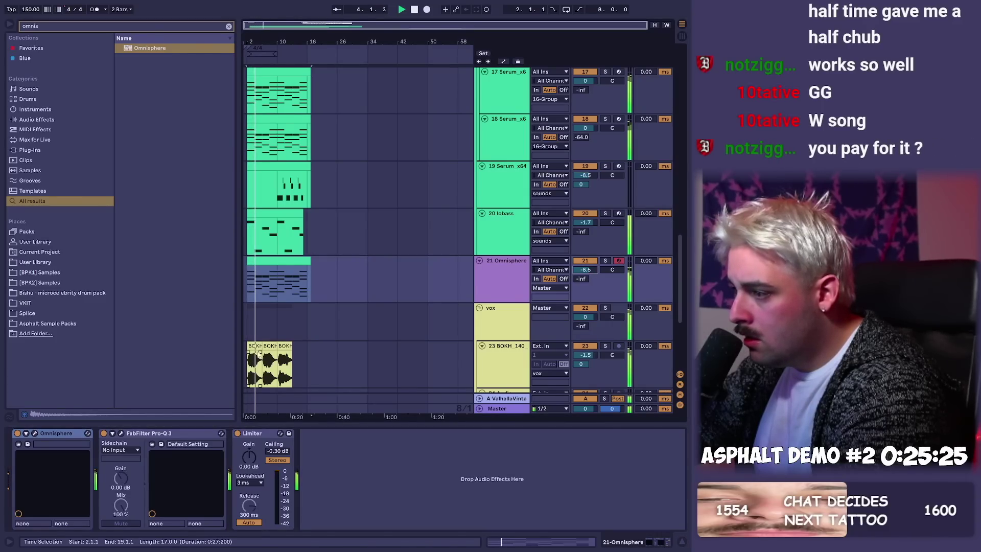
- Examine the warp settings of the first two BOKH vocal clips
click(260, 349)
key(shift+Tab)
key(shift+Tab)
drag(277, 323, 250, 363)
key(shift+Tab)
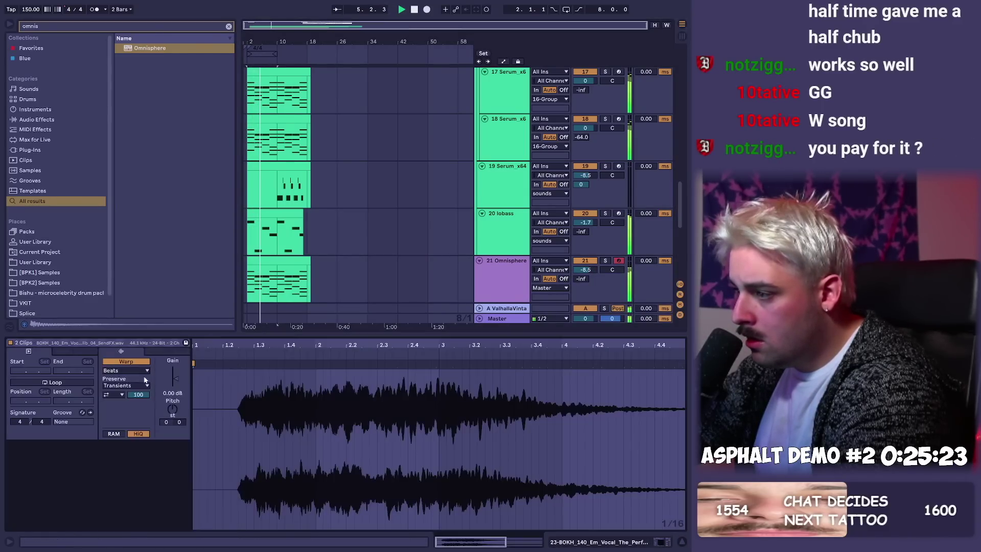
key(shift+Tab)
click(255, 346)
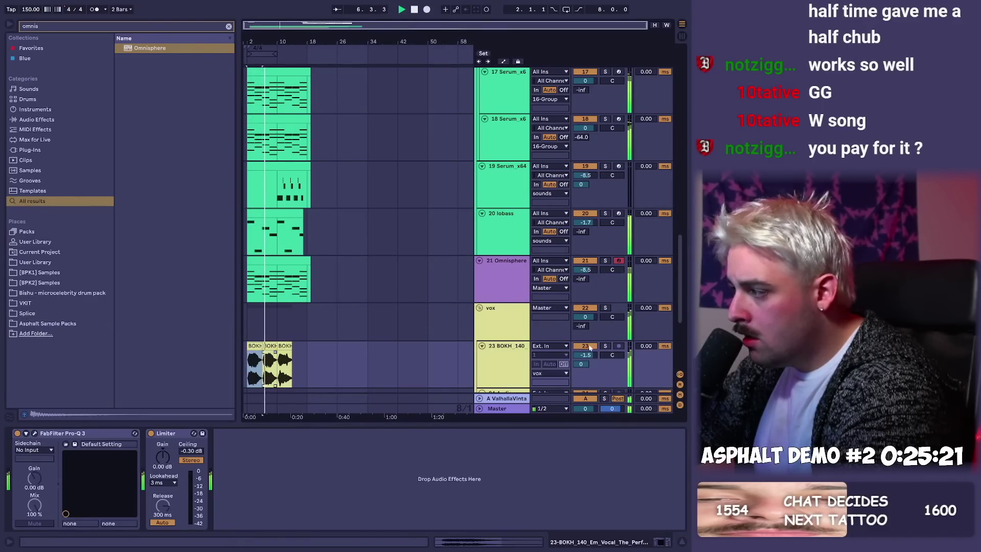
- Transpose the Omnisphere clip's notes from bar 9 to 17 up an octave, including the separate low note at bar 15
click(493, 284)
double_click(280, 261)
key(ctrl+a)
drag(474, 496, 674, 366)
key(shift+Up)
scroll(624, 476, down, 3)
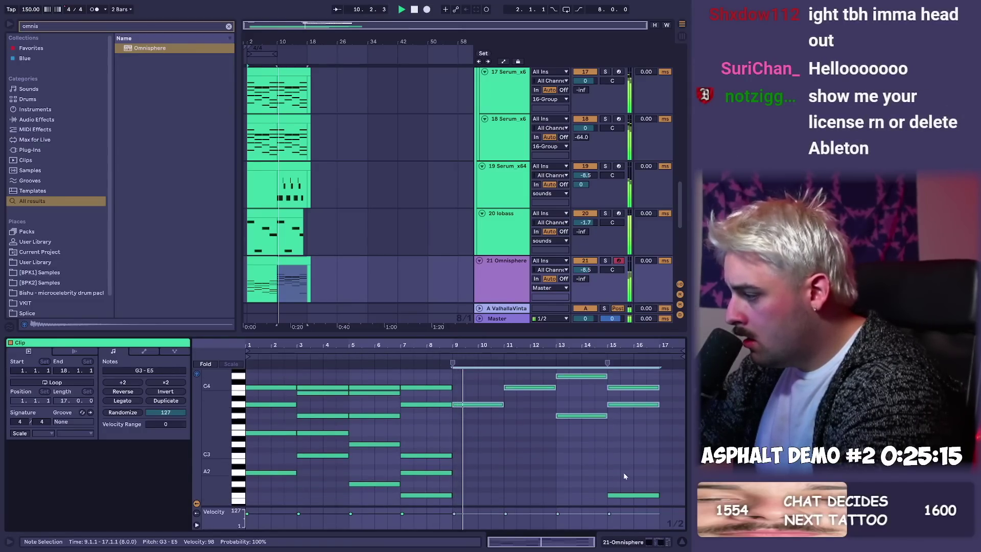
click(628, 496)
key(shift+Up)
key(shift+Tab)
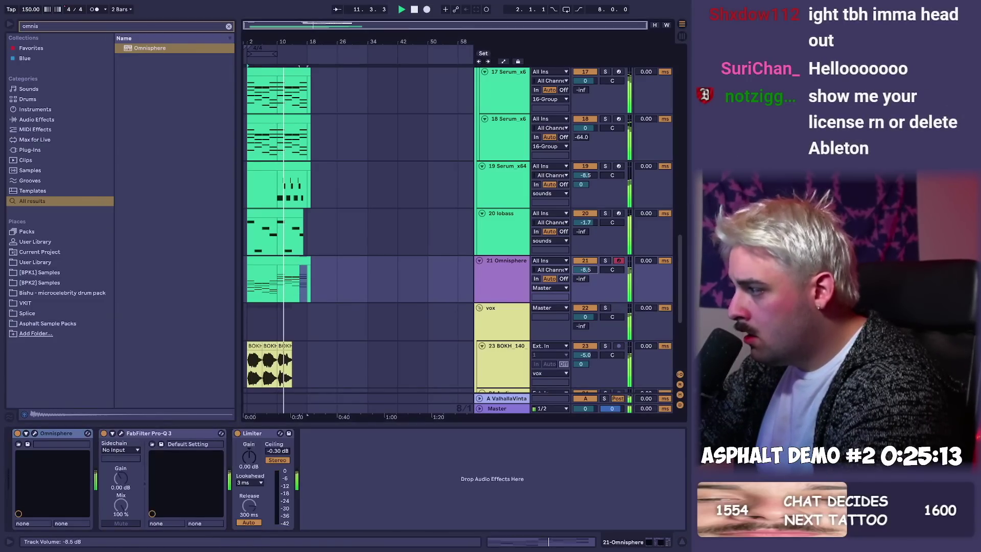
- Shape the Omnisphere clip's envelope to fall away from 100 % at bar 15 and return to the arrangement
click(303, 272)
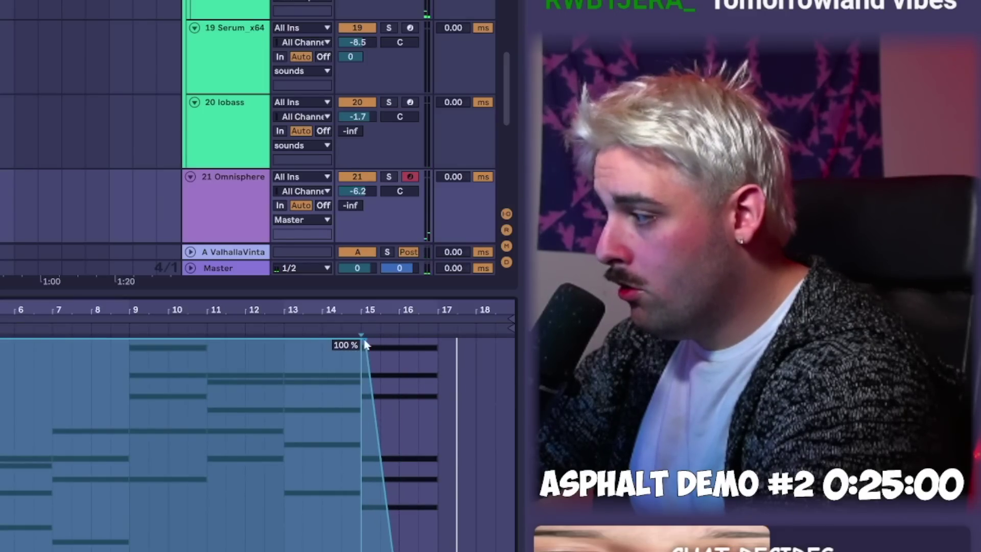
key(shift+Tab)
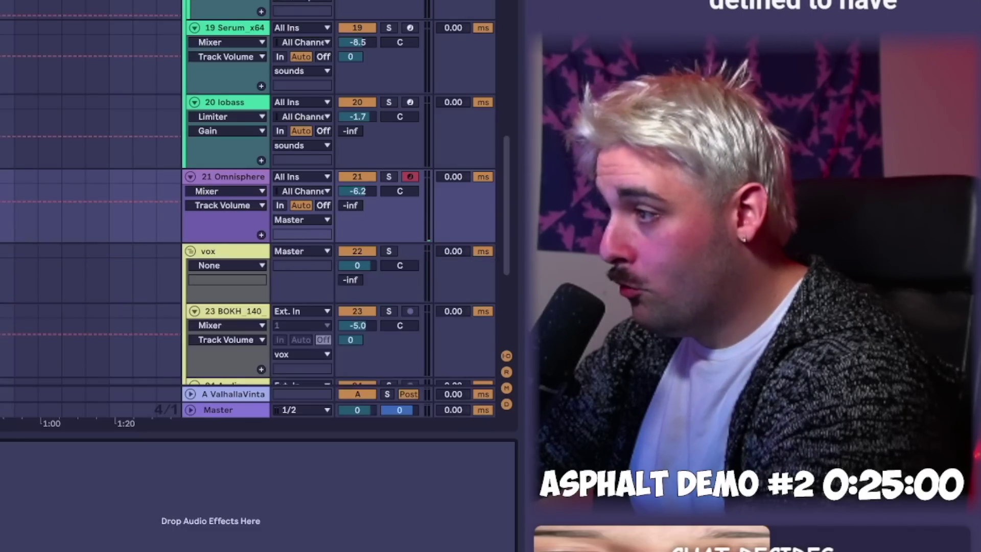
scroll(337, 205, up, 3)
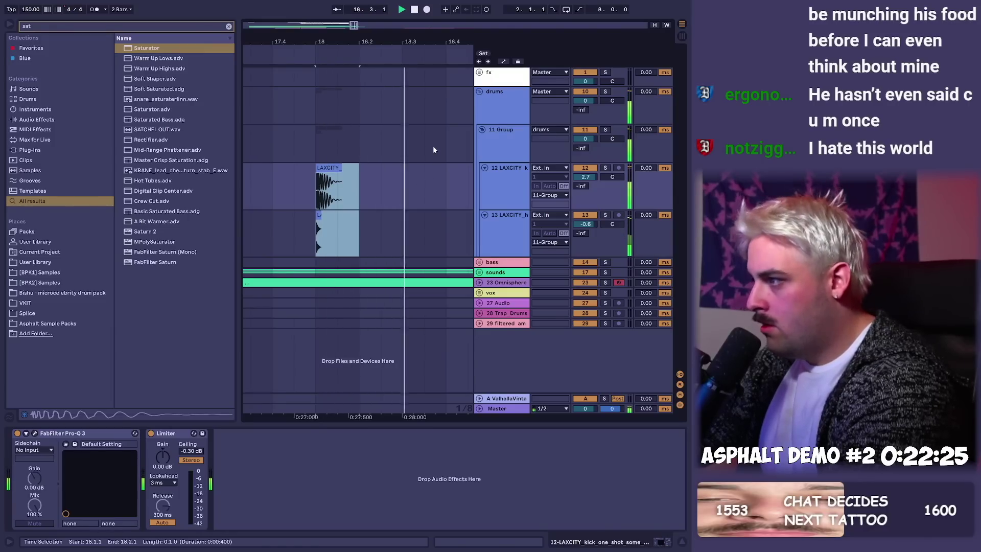
- Paste copies of the two layered LAXCITY one-shot clips at 18.4.1 and at further hits up to bar 20
key(space)
click(448, 186)
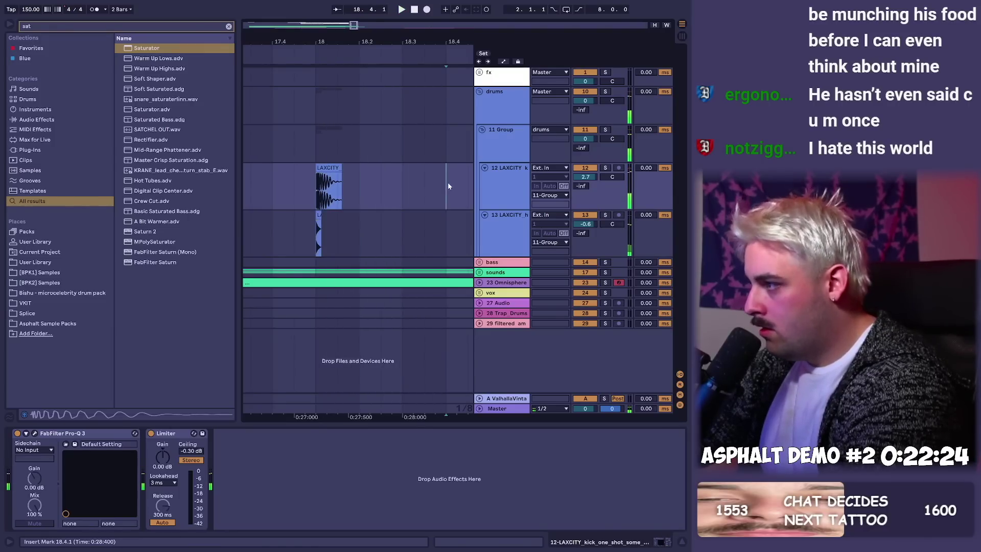
key(ctrl+v)
key(space)
key(minus)
key(minus)
key(space)
key(space)
click(394, 180)
key(ctrl+v)
drag(438, 208, 300, 192)
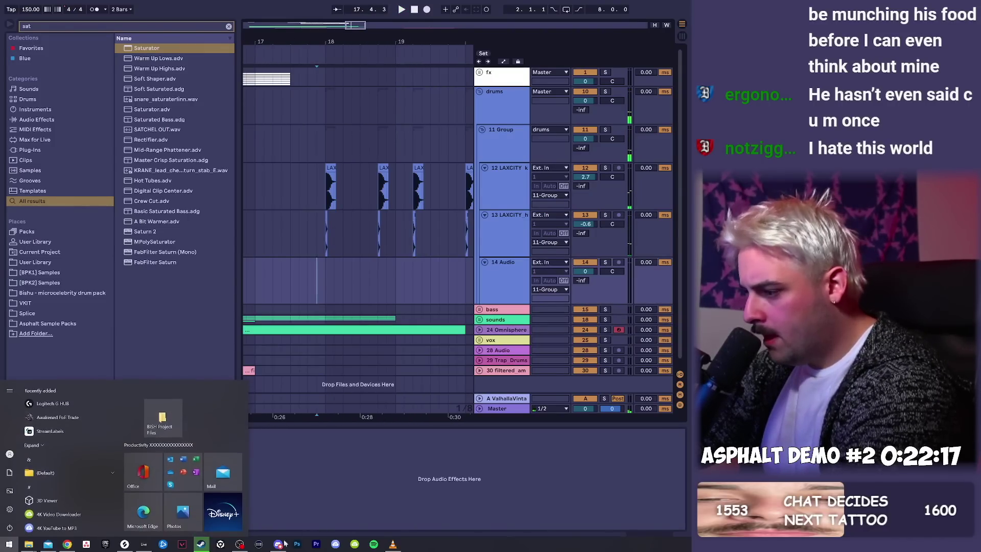
- Switch to Splice for the HYPER_POTIONS trap top loop and change the warp mode of its clip at bar 18
click(124, 544)
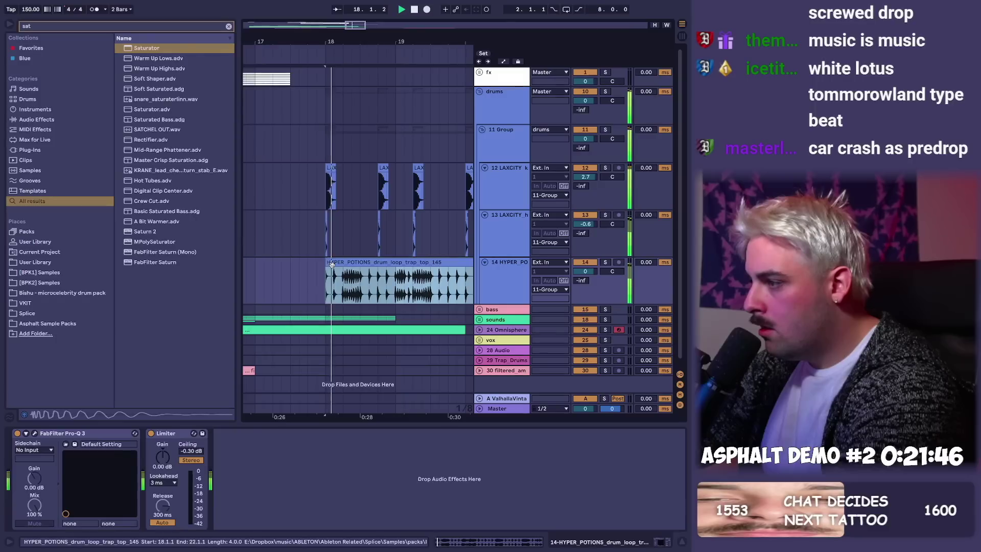
text(sat)
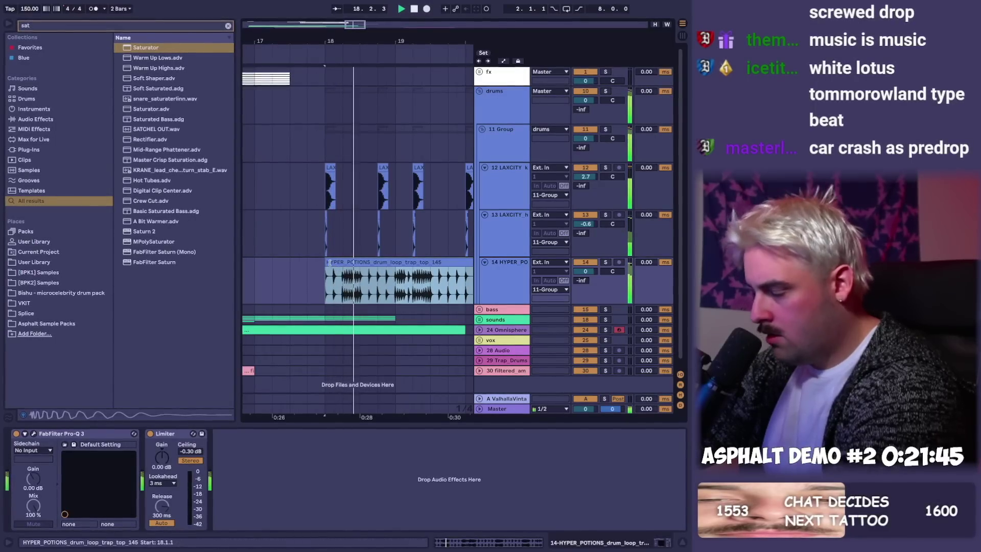
key(shift+Tab)
click(121, 371)
click(120, 412)
key(shift+Tab)
- Set the LAXCITY kick track's volume to 2.4 dB
drag(425, 40, 365, 23)
click(504, 170)
drag(586, 174, 587, 176)
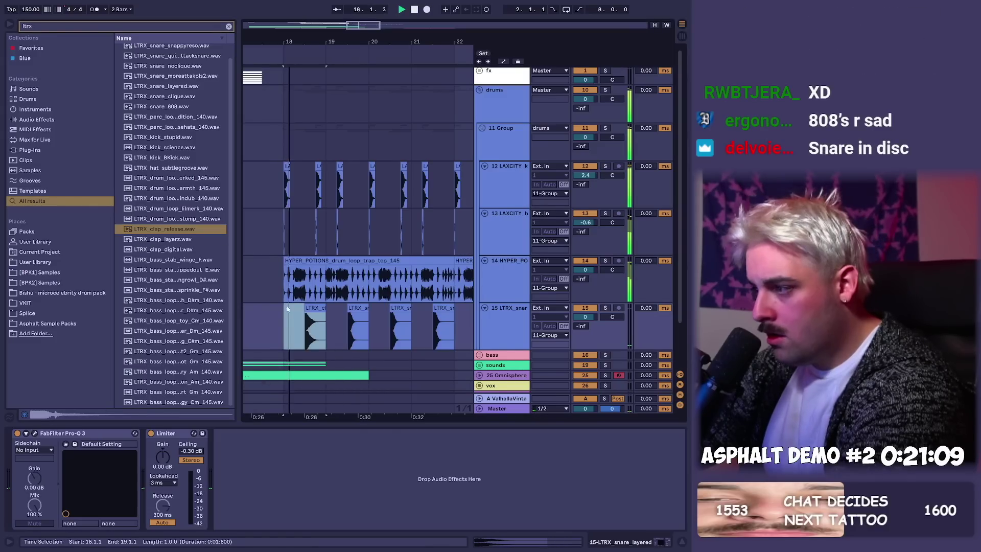
- Duplicate the one-bar LTRX layered snare pattern up to bar 26 and set the snare track's volume to 5.3 dB
key(ctrl+d)
key(ctrl+d)
key(ctrl+d)
key(ctrl+d)
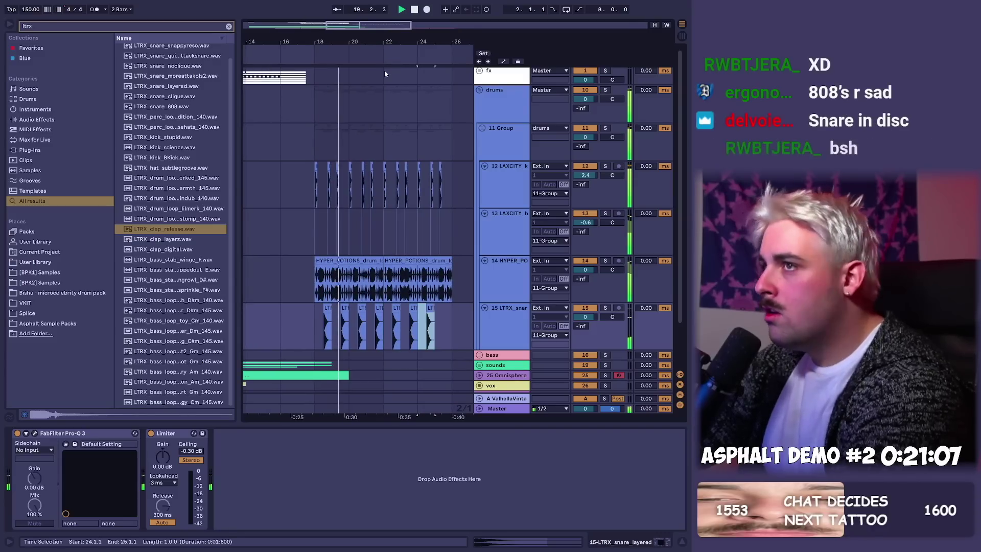
key(ctrl+d)
key(minus)
key(ctrl+d)
drag(585, 317, 585, 301)
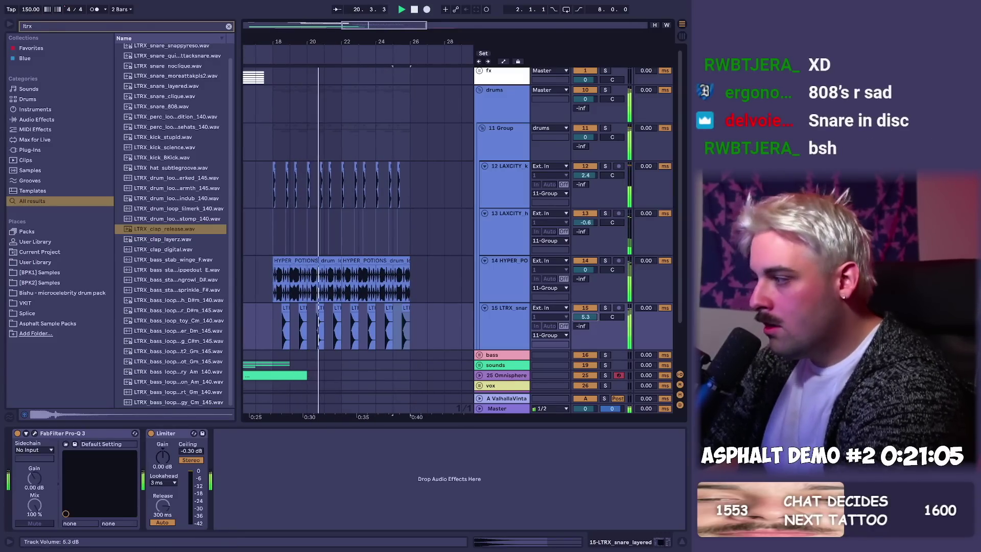
click(511, 308)
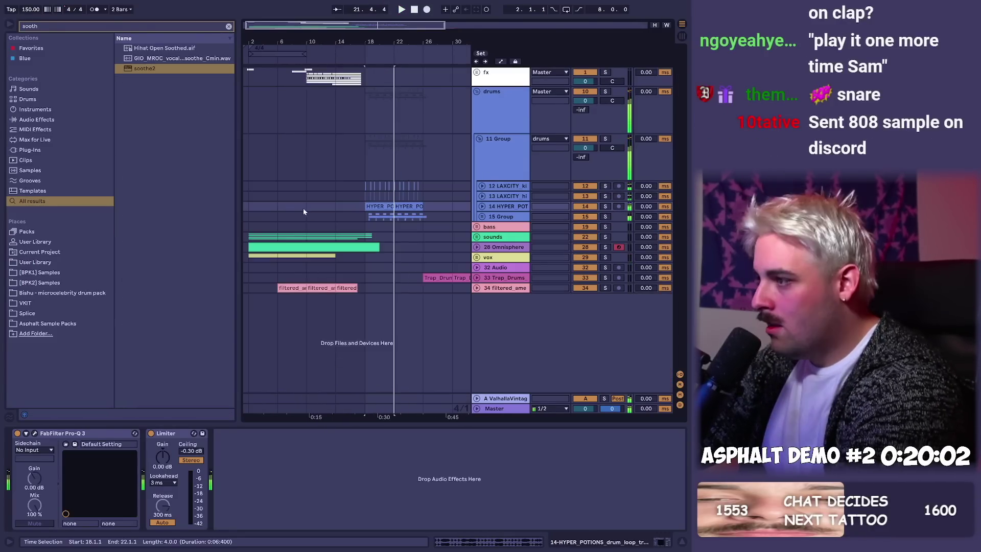
- Save the set, hide the automation lanes and play back the drop
key(ctrl+s)
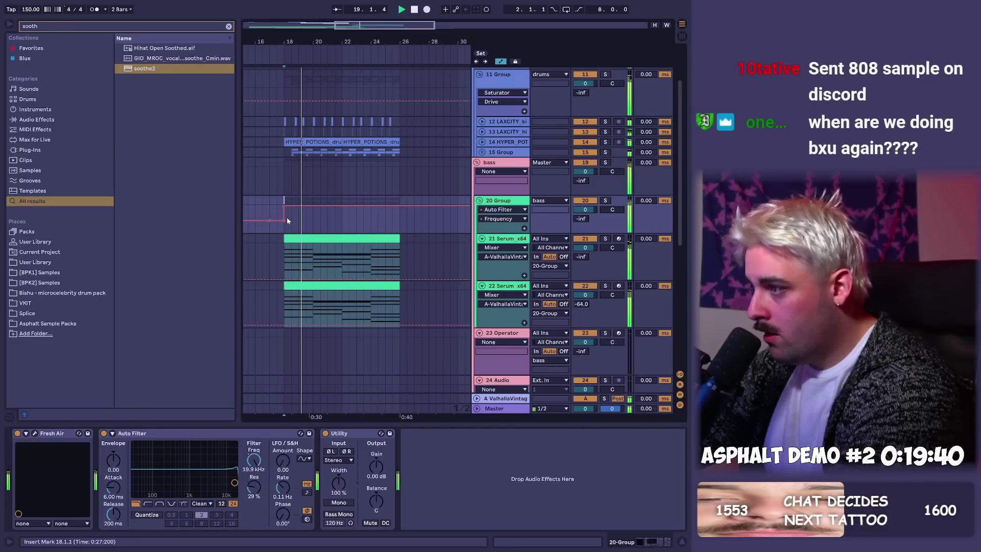
key(a)
key(space)
key(space)
- Paste the chord slice around 22.4.1 on both Serum bass tracks and delete the section after it to extend the chopped rhythm
drag(294, 43, 328, 282)
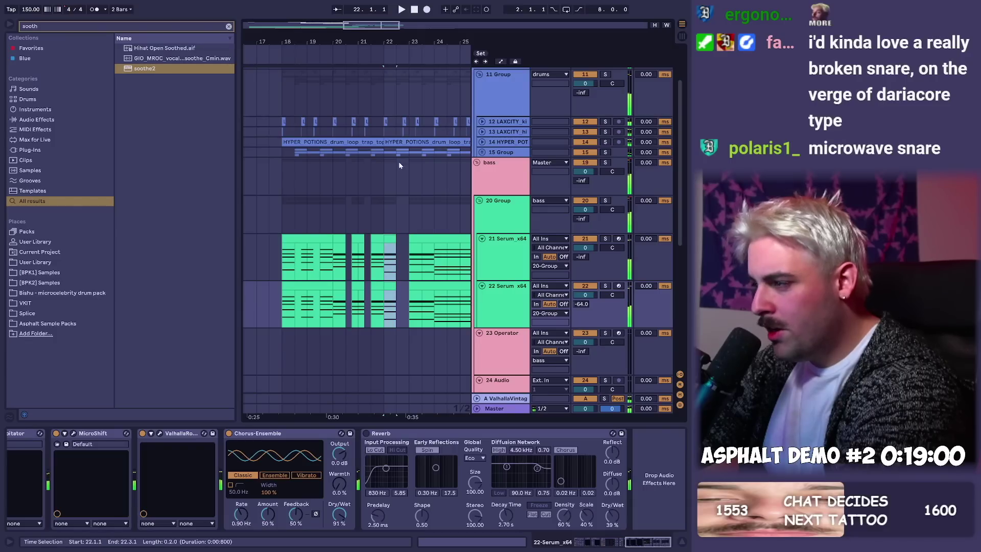
key(Left)
click(385, 262)
key(ctrl+v)
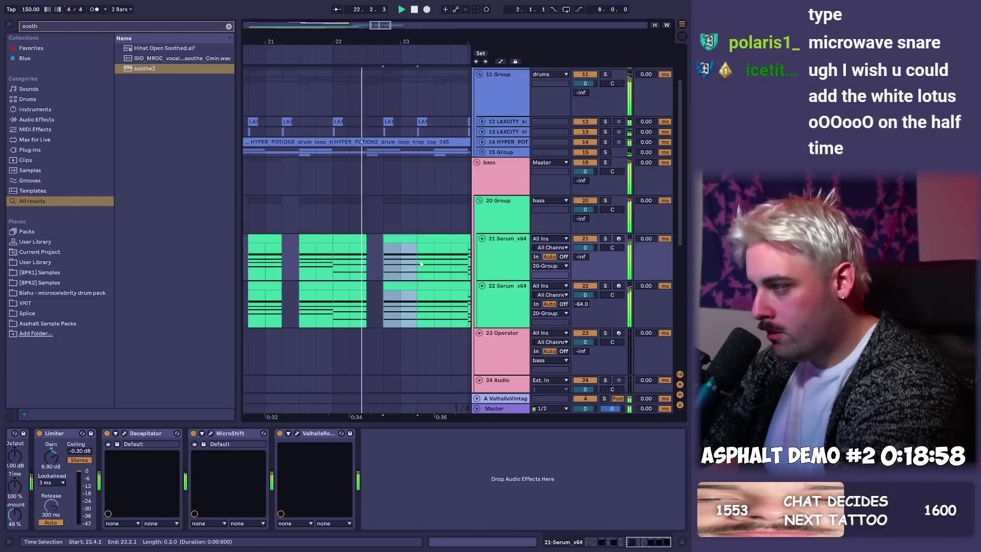
drag(434, 258, 422, 300)
drag(450, 42, 388, 27)
key(Delete)
click(406, 297)
key(space)
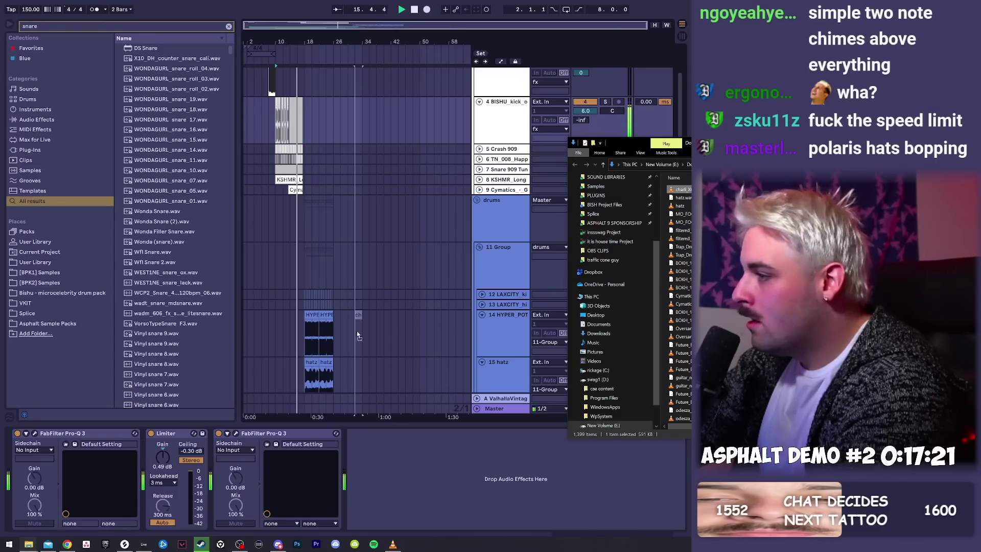
- Move the charli_XCX sample from bar 32 to the first snare hit on the empty snare-group track and trim the excess
click(356, 316)
key(Delete)
drag(328, 43, 329, 102)
scroll(346, 274, down, 4)
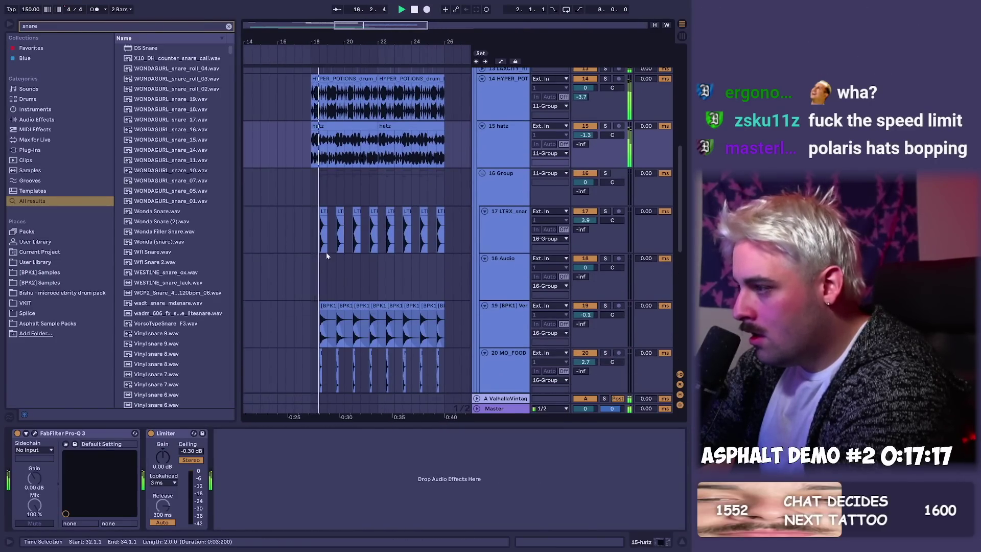
key(ctrl+1)
click(323, 269)
key(ctrl+v)
drag(360, 276, 318, 278)
key(Delete)
- Duplicate the charli_XCX clip seven times up to bar 26 and set its track volume to 5.0 dB
key(ctrl+d)
key(ctrl+d)
key(ctrl+d)
key(ctrl+d)
key(ctrl+d)
key(ctrl+d)
key(ctrl+d)
drag(585, 268, 590, 270)
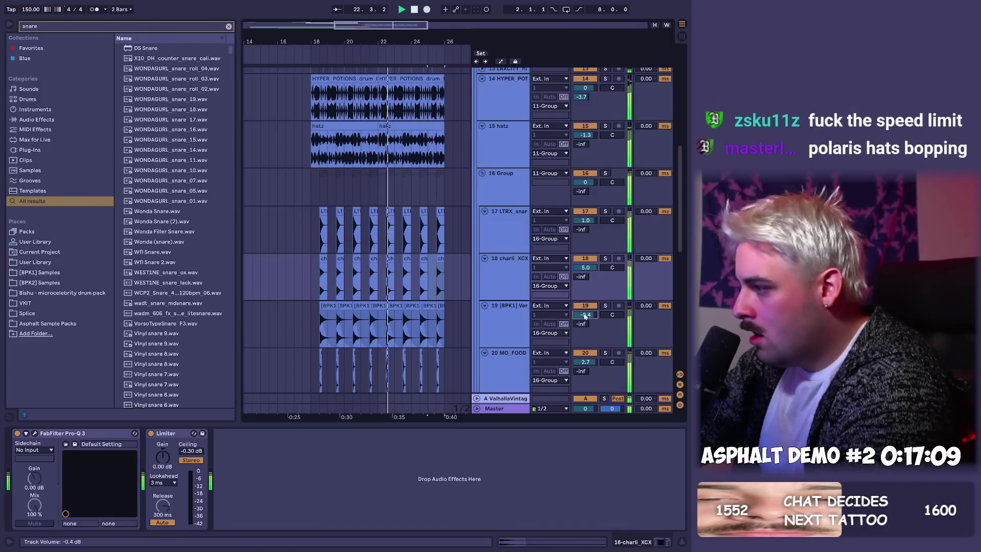
- Set the MO_FOOD layer's volume to 1.6 dB and adjust the Limiter gain on the charli_XCX track
scroll(584, 316, down, 2)
drag(585, 273, 589, 285)
scroll(586, 321, down, 3)
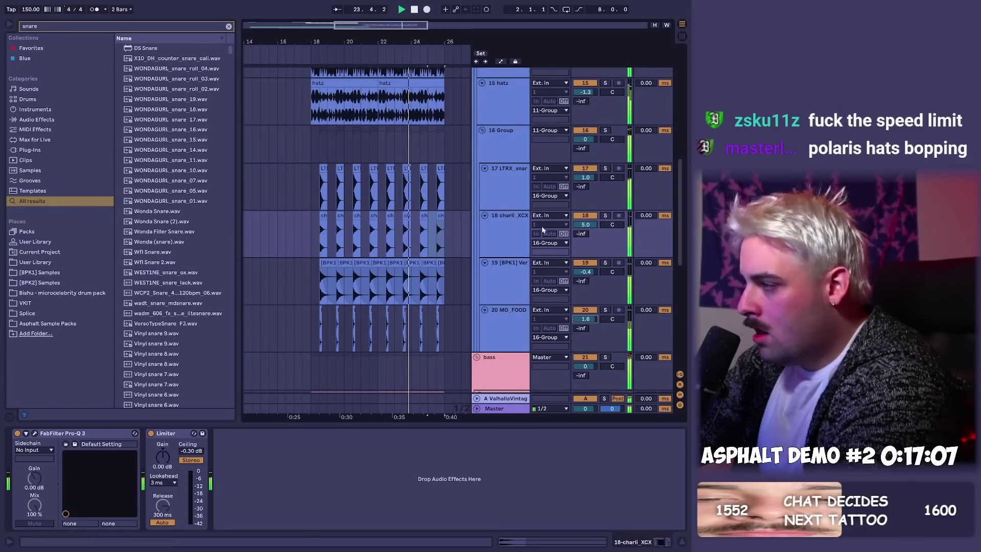
drag(444, 228, 321, 236)
drag(163, 456, 163, 455)
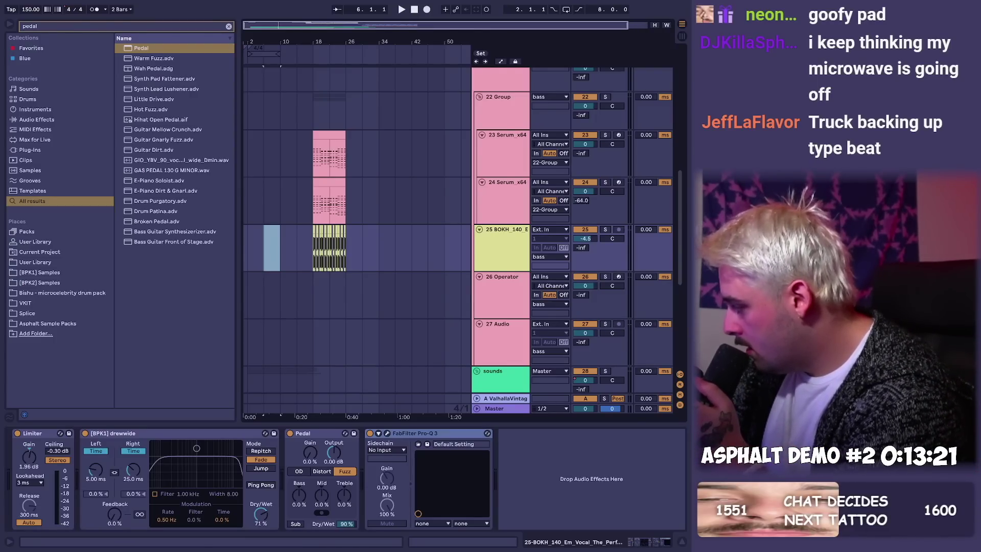
- Repeat the two-beat 170_OMOH break clip every two bars until 26.1.1 and add the [BPK1] drewwide delay to its track
key(alt+Tab)
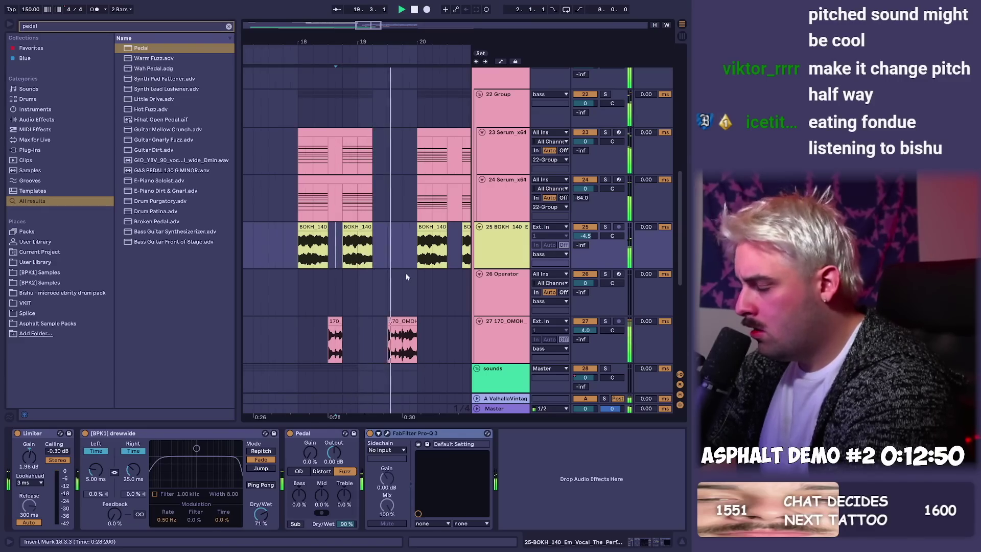
click(415, 322)
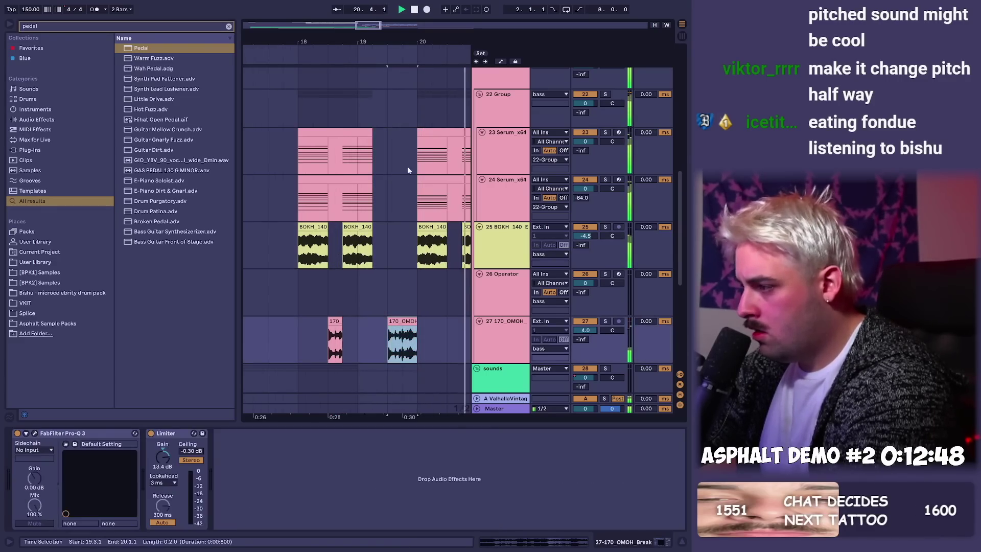
click(273, 327)
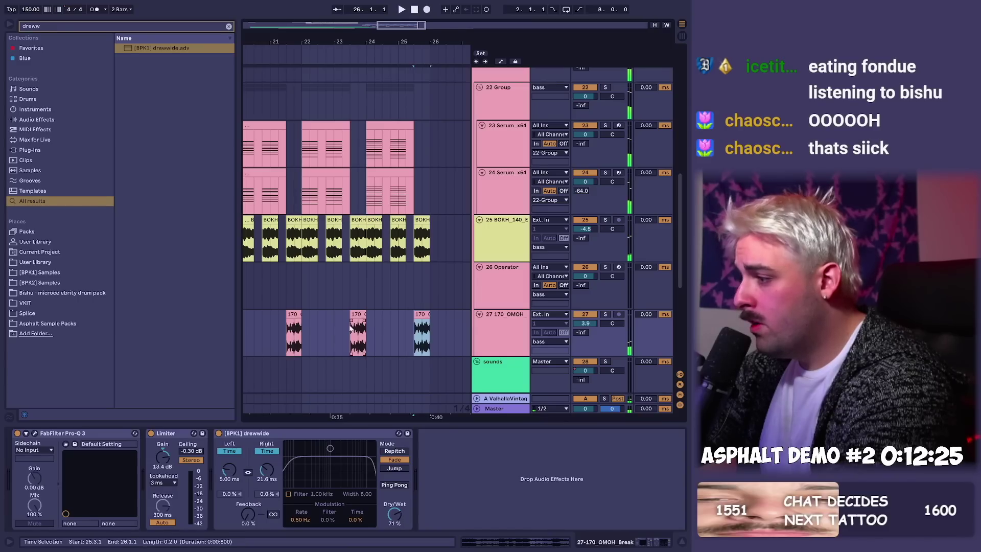
drag(398, 42, 397, 21)
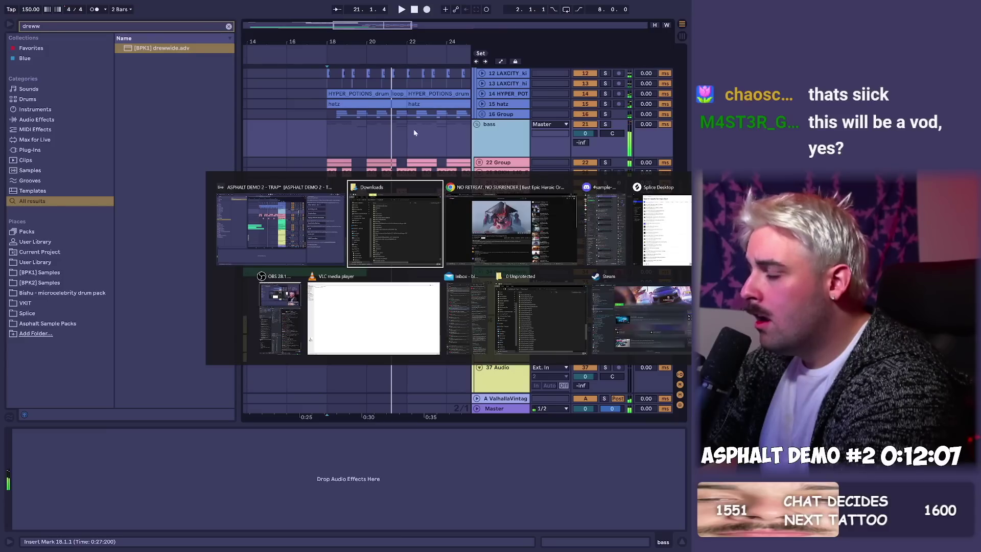
- Place the lobass track in the bass group beneath Operator, starting at bar 18, and set its Fil Cutoff to 127
click(505, 172)
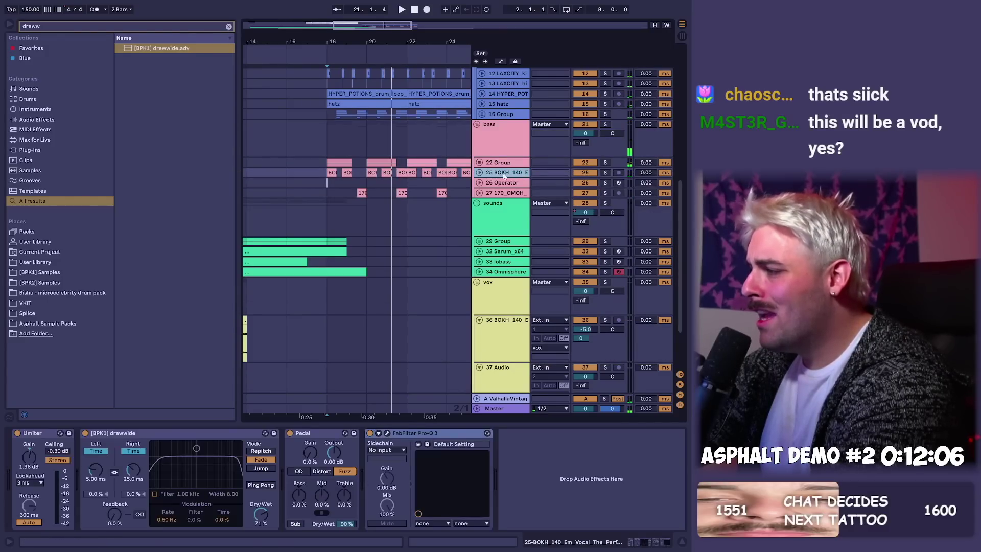
click(504, 183)
click(480, 183)
click(320, 211)
click(353, 294)
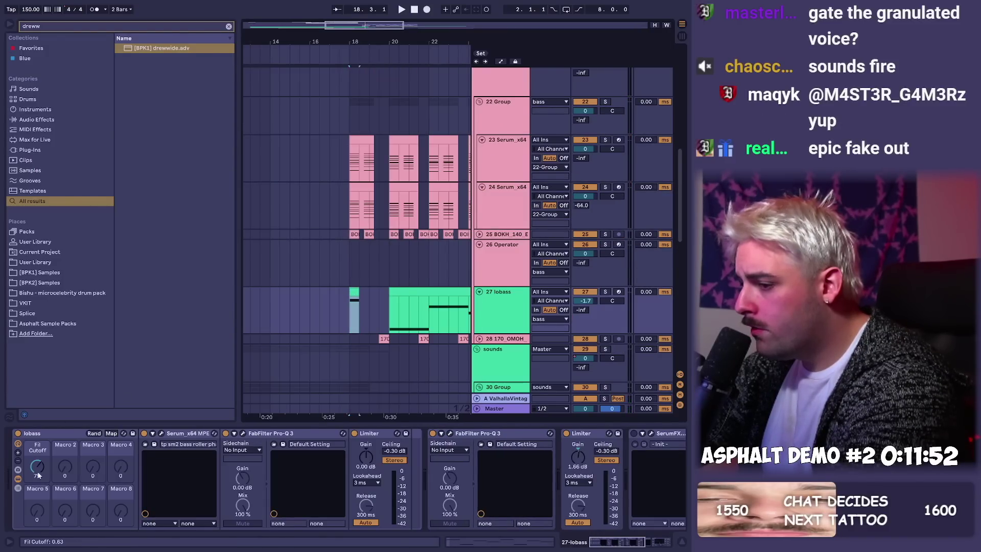
drag(38, 475, 66, 453)
- Chop the lobass part from bar 18 to match the Serum chord rhythm and delete the excess from 21.2.1
drag(376, 52, 377, 97)
key(space)
click(422, 309)
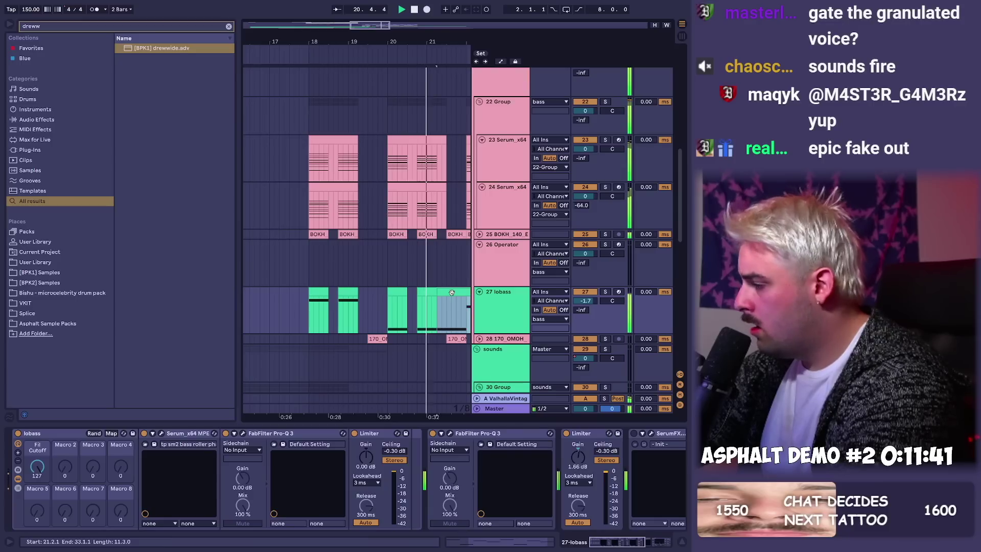
key(Delete)
drag(465, 52, 415, 113)
key(ctrl+z)
key(space)
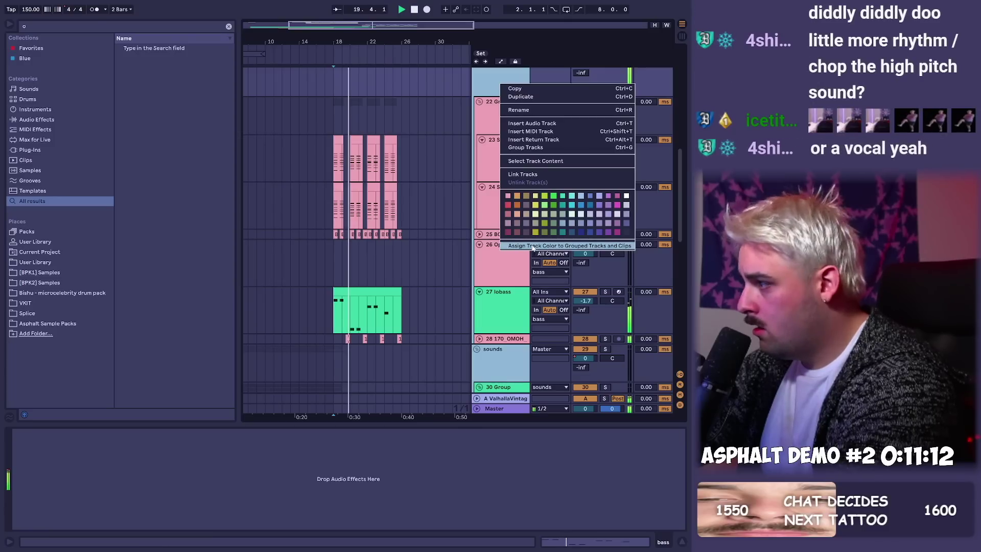
- Assign the bass group's colour to its tracks and clips, and set the lobass track volume to -1.5 dB
click(506, 193)
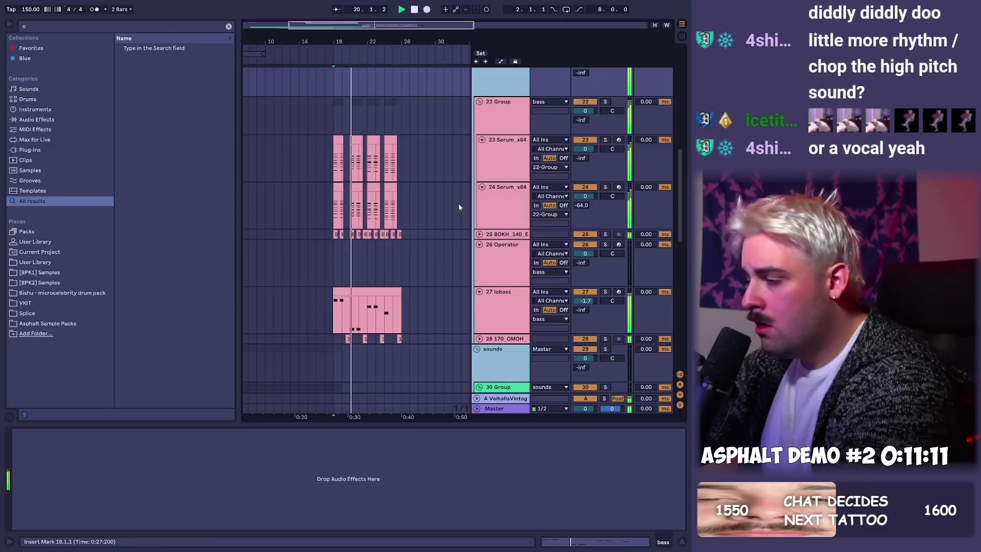
click(356, 304)
key(ctrl+1)
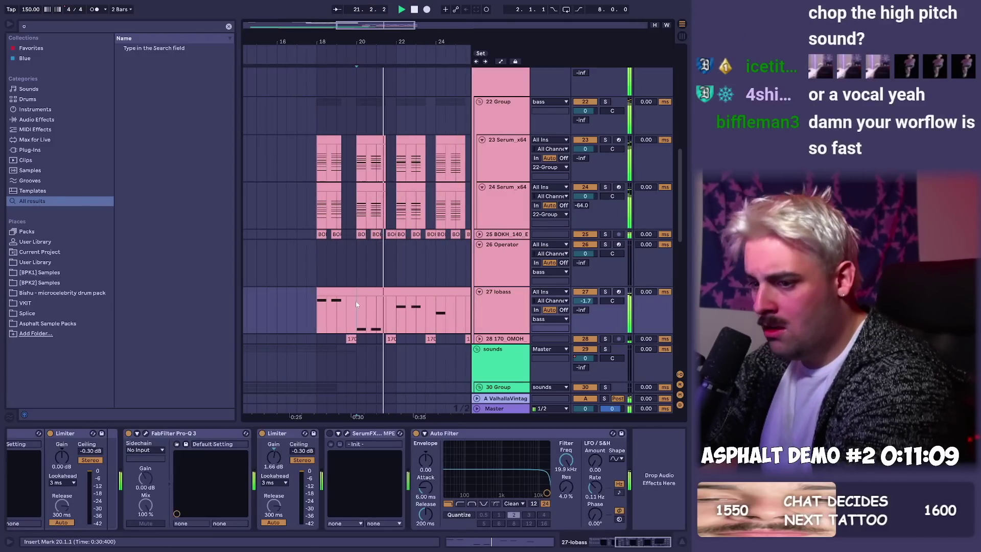
key(shift+Tab)
key(shift+Tab)
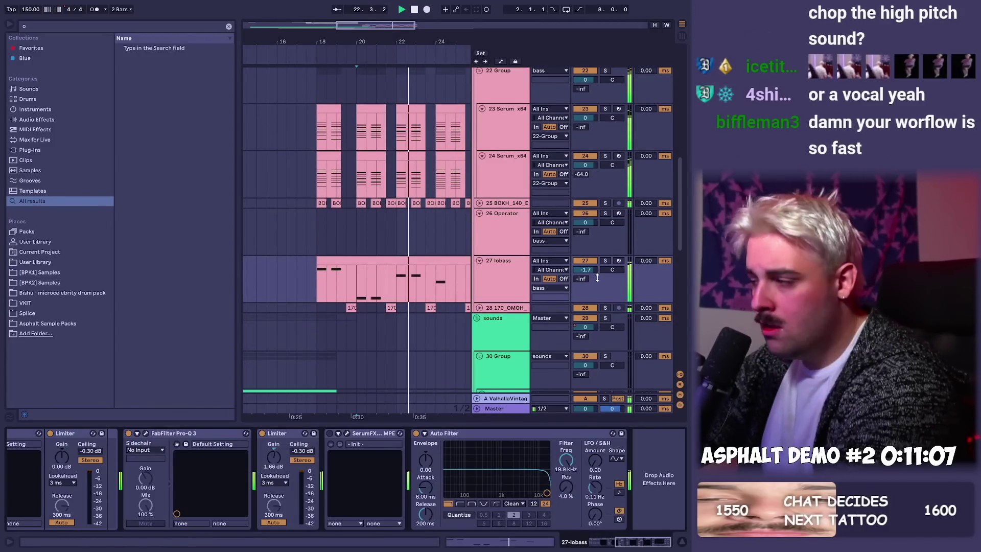
drag(584, 271, 584, 269)
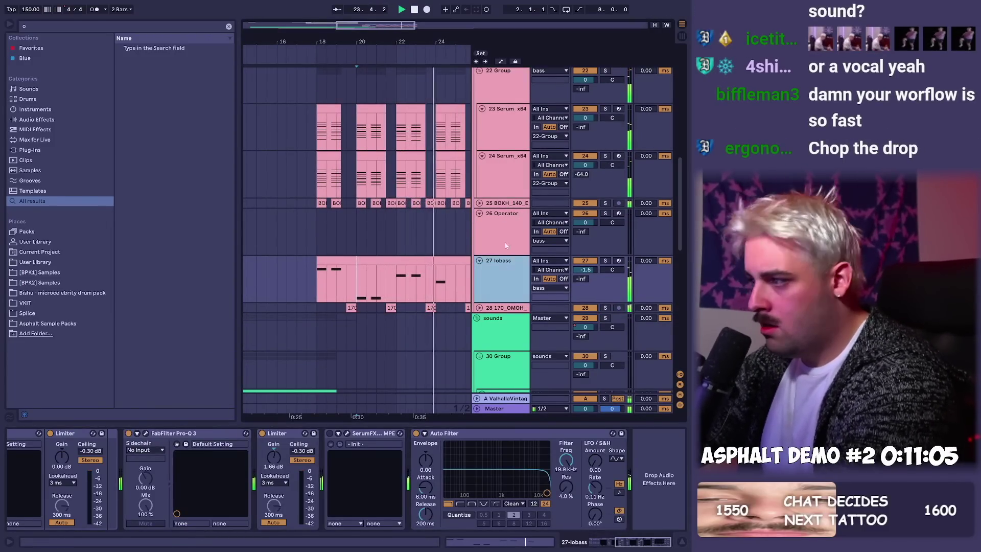
- Insert a new MIDI track below lobass and search the browser for "lobass"
key(ctrl+shift+t)
key(ctrl+f)
text(lobass)
- Copy the two-beat lobass note at 24.1.1 and paste it at 24.4.1 to follow the chord rhythm
scroll(432, 122, up, 4)
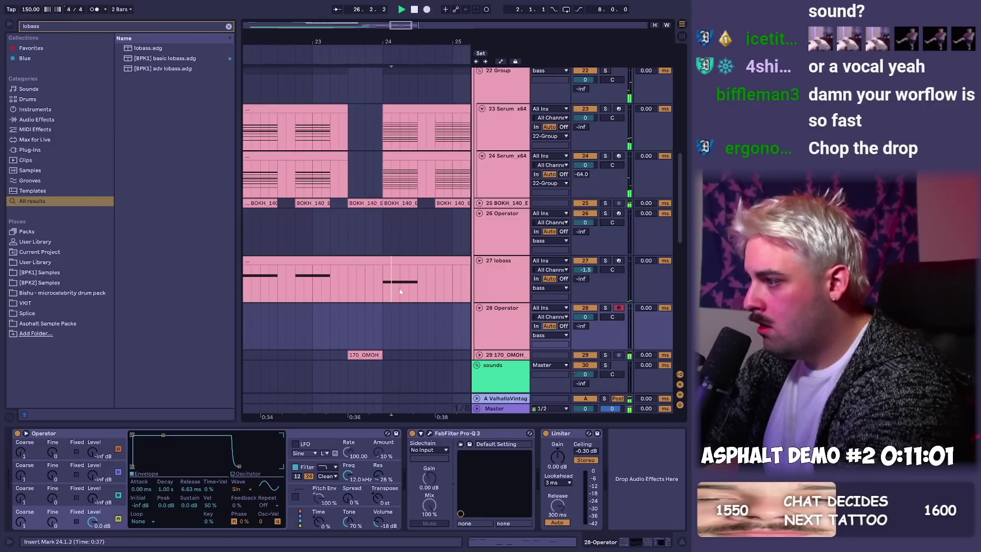
drag(394, 291, 424, 288)
click(444, 281)
key(ctrl+v)
scroll(442, 66, down, 4)
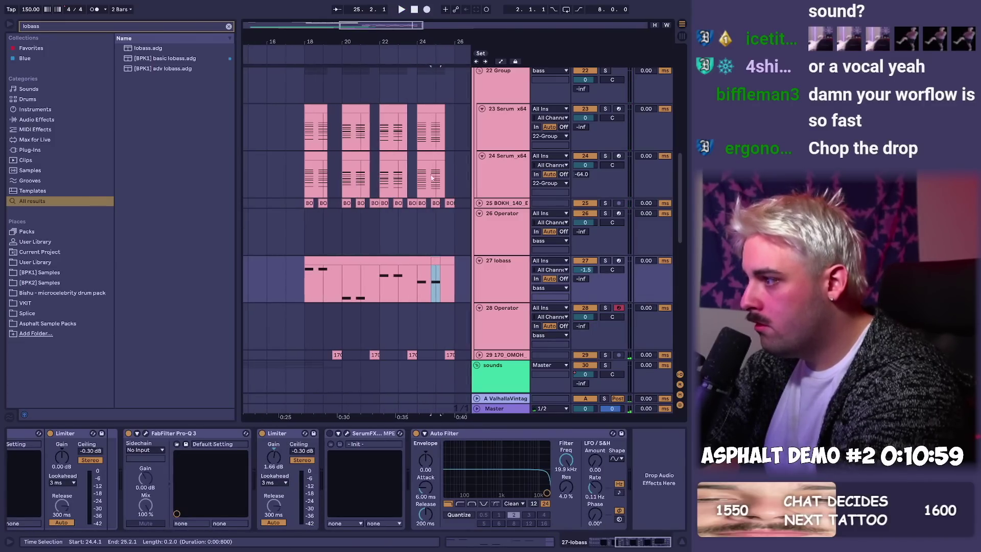
- Copy the lobass part from bars 18 to 26 onto the new MIDI track and load lobass.adg on that track
shift+click(418, 262)
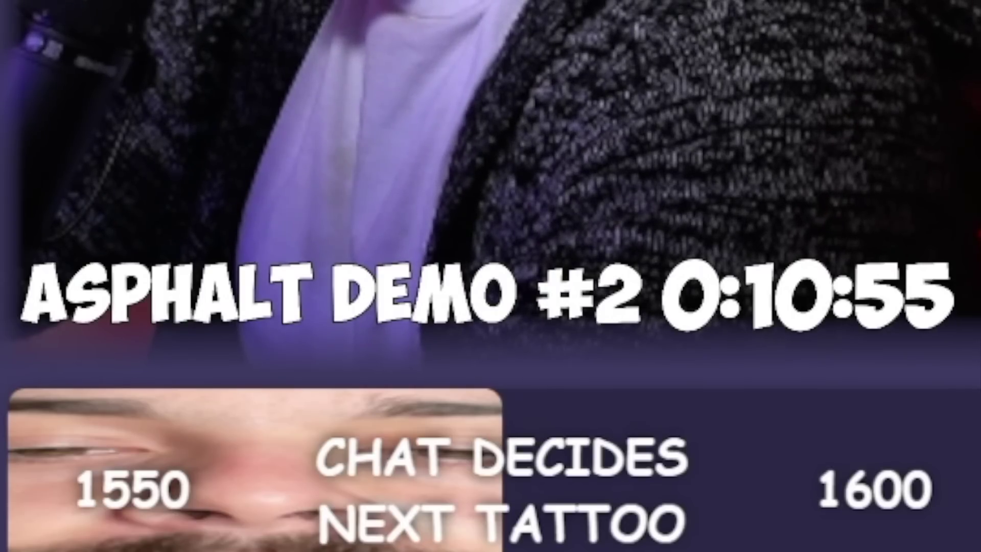
drag(149, 48, 503, 328)
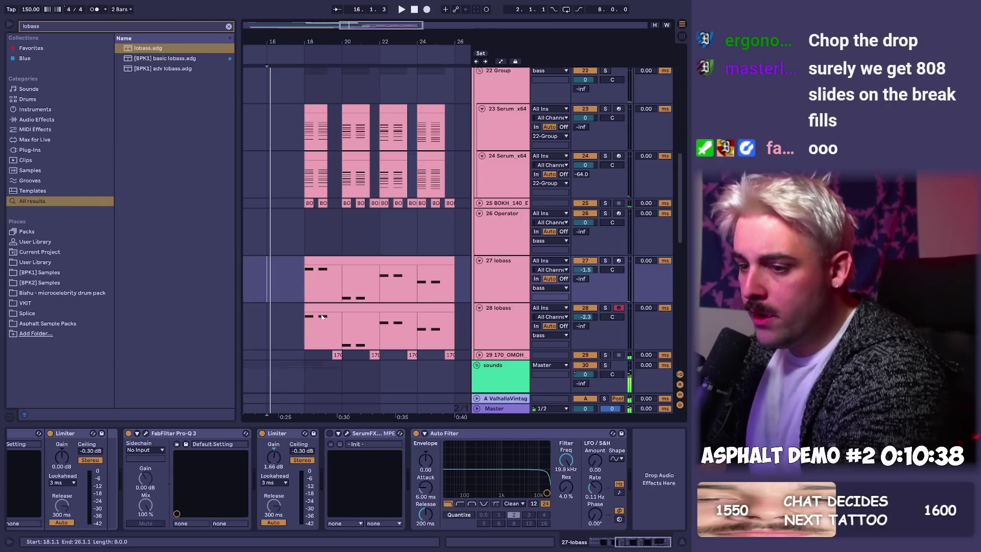
- Adjust the glide time in the druspazbass Operator's pitch envelope and select its fill around bar 19
scroll(344, 328, down, 5)
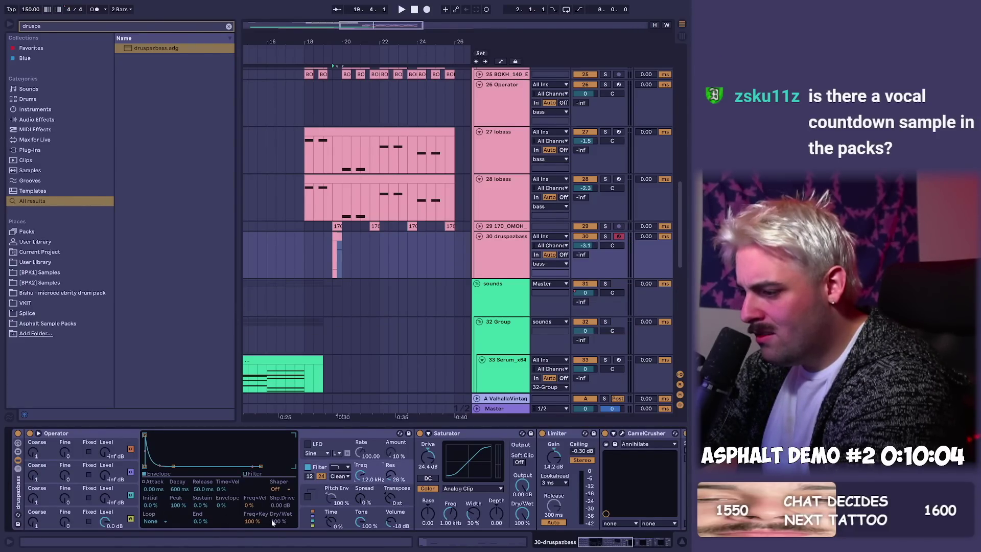
click(367, 506)
key(space)
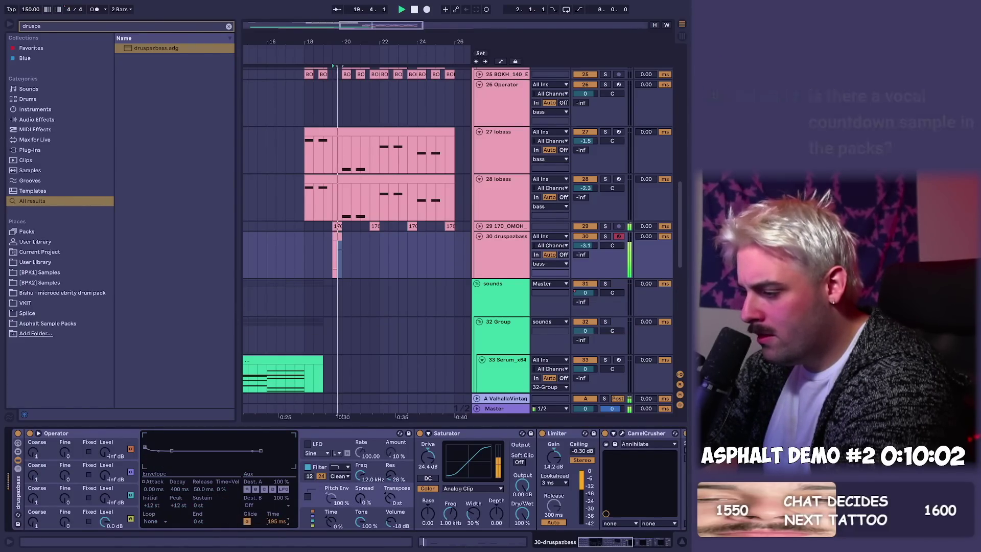
drag(276, 521, 276, 504)
drag(333, 51, 333, 76)
drag(351, 258, 332, 255)
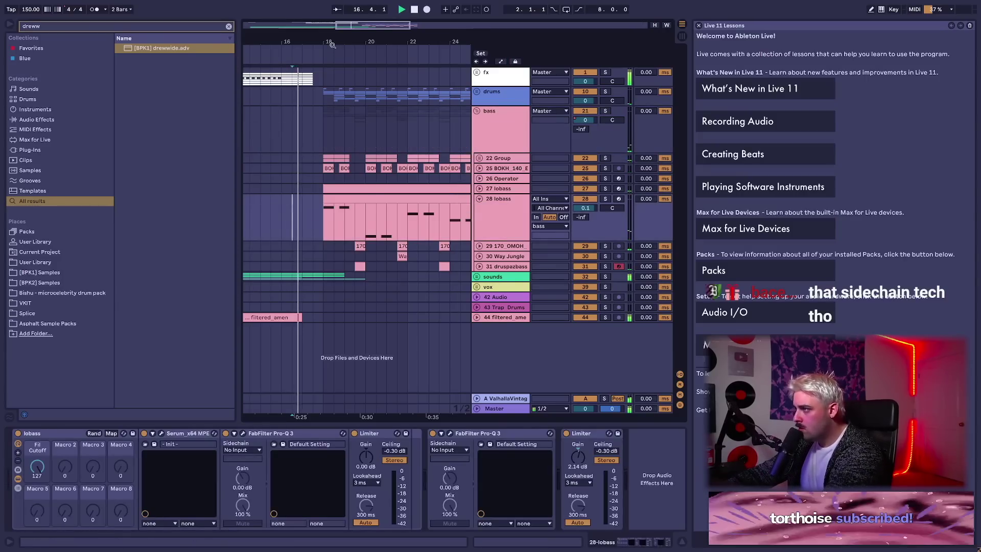
- Unfold the drums group and play from 16.3.1 to check the transition into the drop
drag(332, 45, 361, 44)
click(478, 92)
click(310, 159)
key(space)
scroll(313, 397, down, 3)
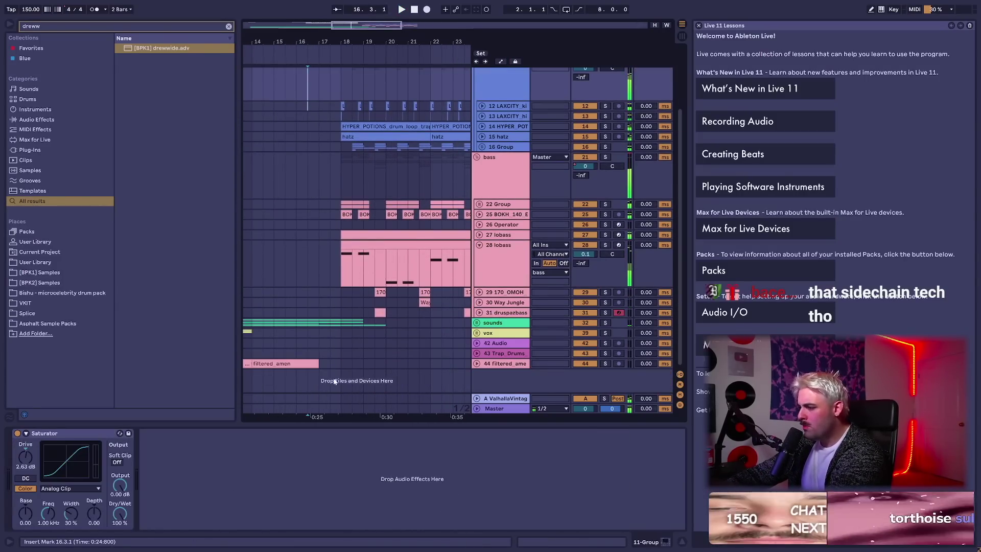
- Unfold the sounds group and remove its clip overhang past bar 18 so the pads end at the drop
click(385, 323)
click(478, 323)
scroll(402, 299, down, 9)
drag(409, 310, 348, 251)
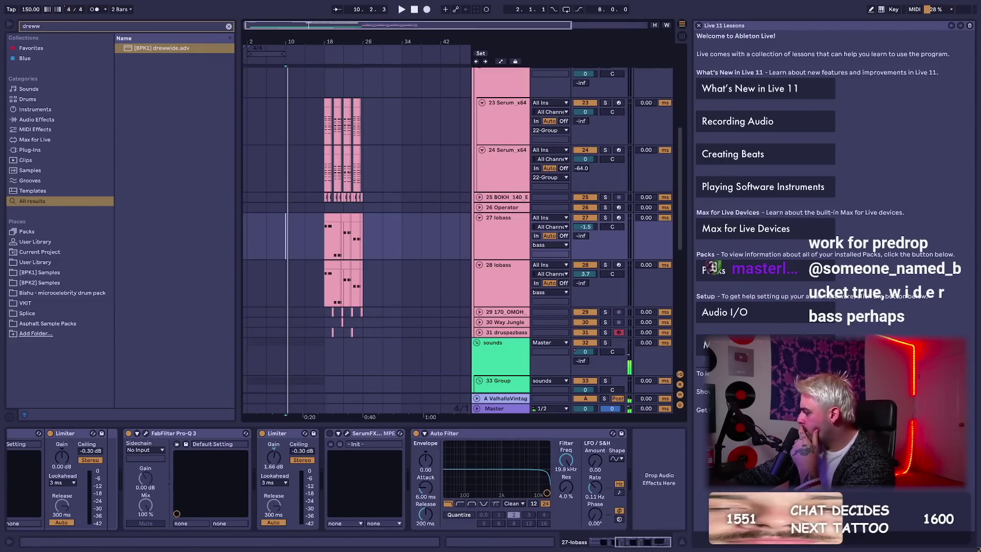
click(559, 368)
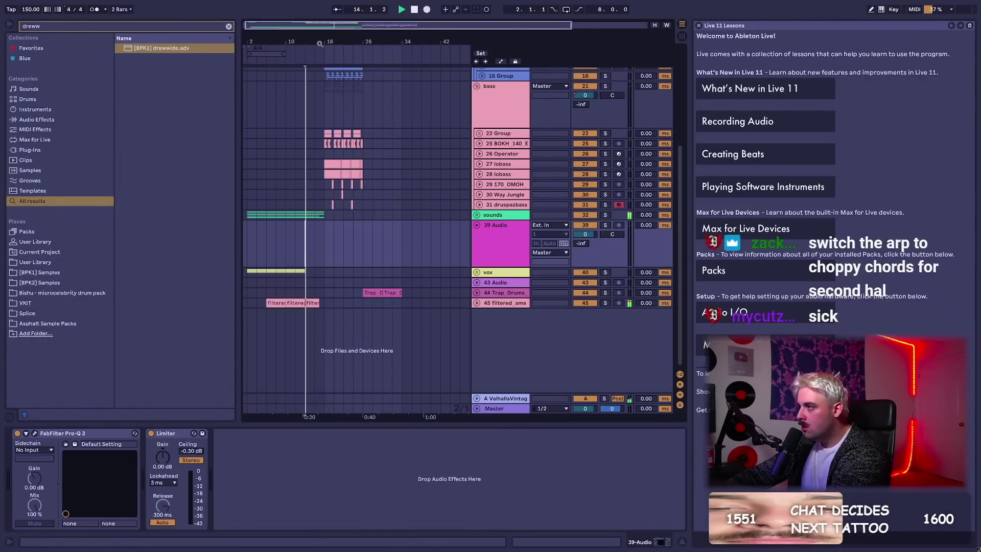
- Add the one-bar predrop_fill clip at 17.1.1 on the new audio track and set its Limiter gain to 3.10 dB
drag(320, 41, 320, 184)
key(ctrl+v)
drag(325, 239, 340, 238)
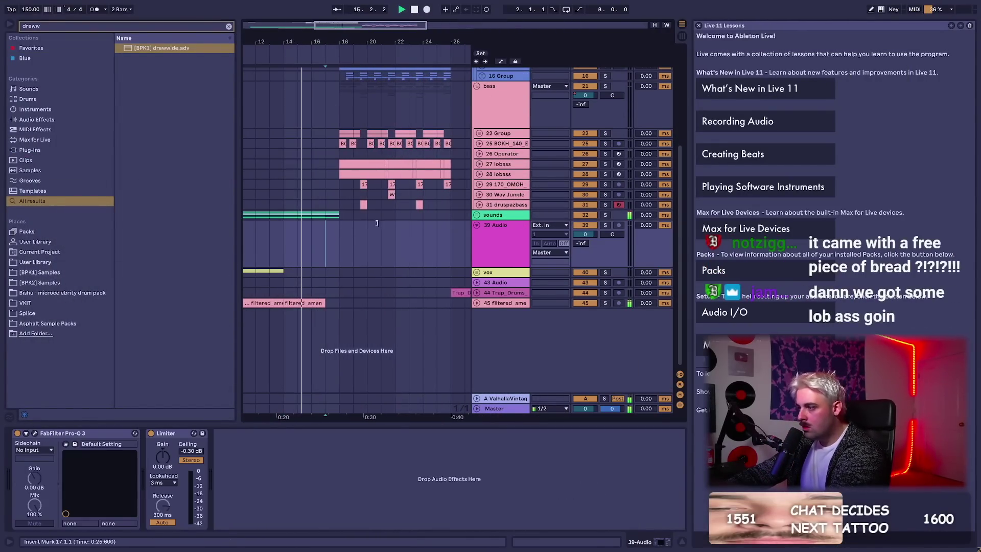
drag(161, 461, 162, 454)
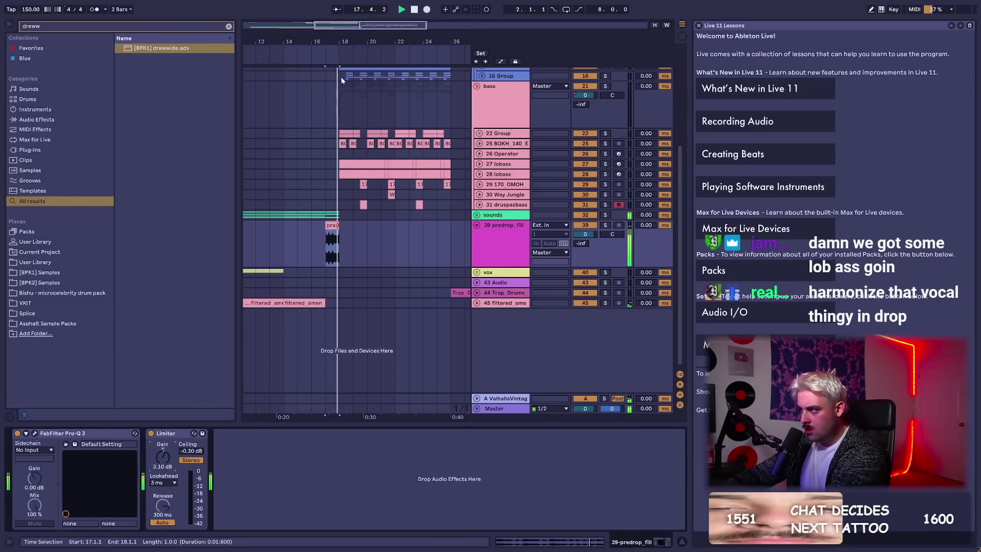
- Save the project while reviewing the pre-drop fill and the drop in playback
drag(352, 49, 353, 98)
drag(337, 47, 338, 6)
key(ctrl+s)
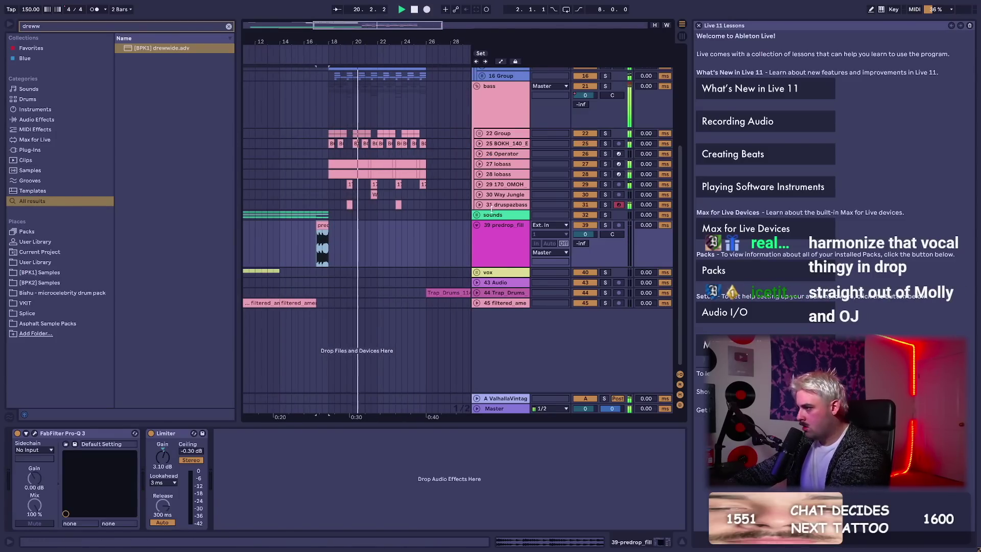
drag(357, 50, 356, 59)
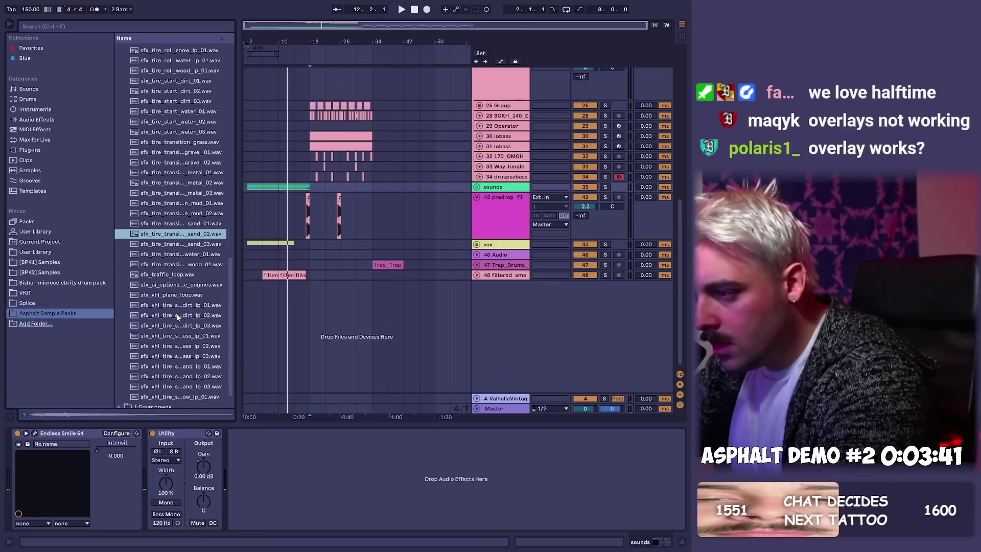
key(Up)
key(Up)
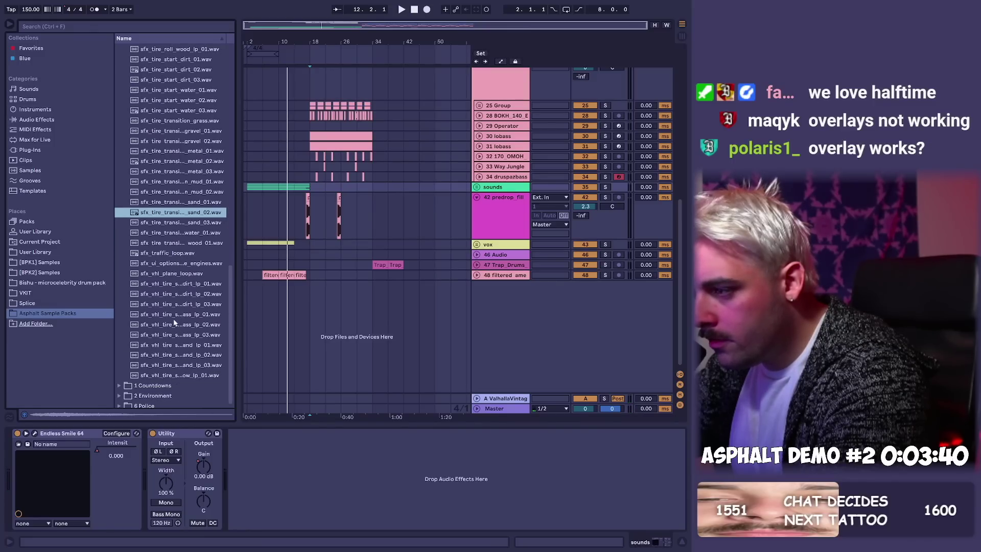
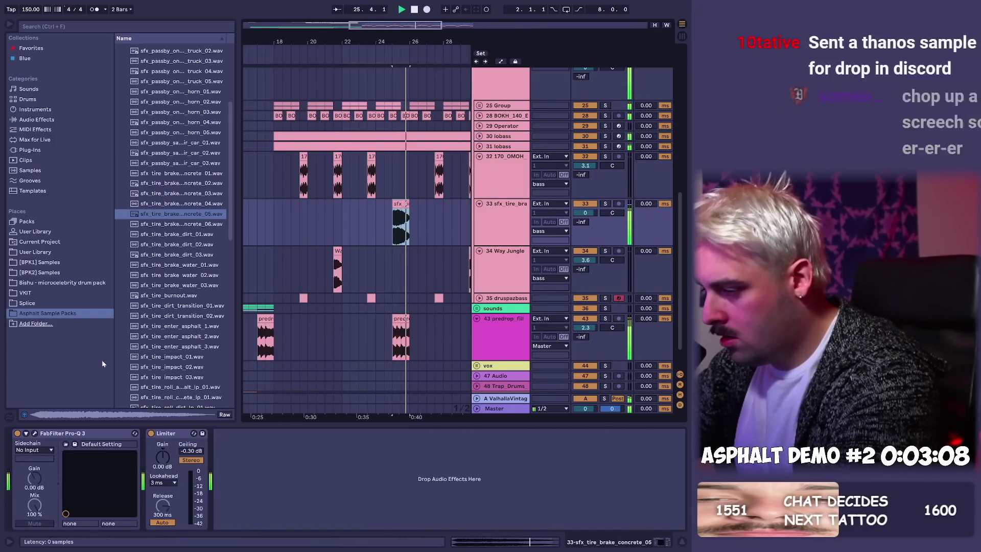
- Add a low-end EQ band to the tire brake track's Pro-Q 3, shift it up toward the midrange, and save the project
click(35, 434)
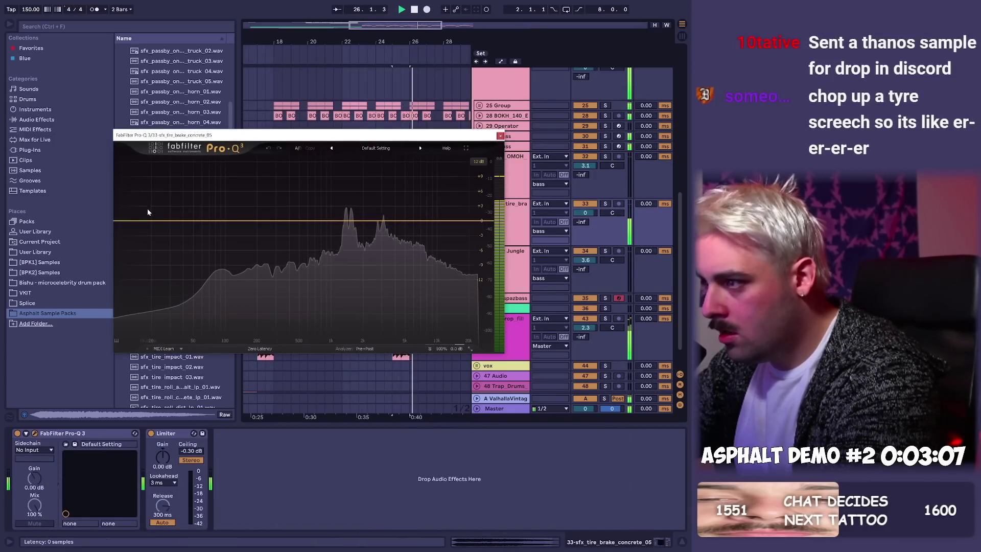
double_click(156, 220)
drag(156, 221, 310, 219)
click(500, 136)
scroll(440, 122, down, 4)
key(ctrl+s)
scroll(482, 158, up, 3)
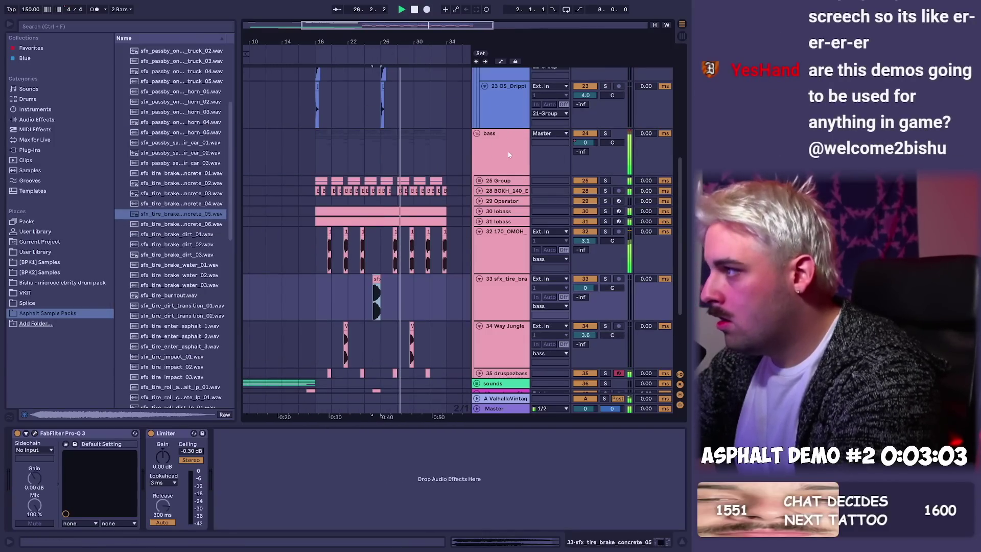
scroll(463, 114, up, 7)
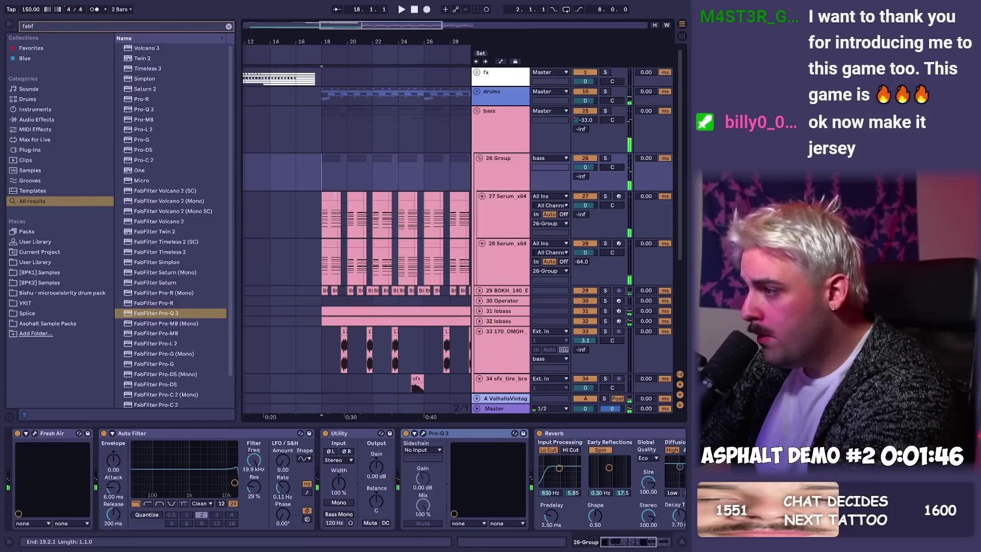
- Consolidate the clips on both Serum tracks from bar 18 to bar 34 and open them together for note editing
click(334, 196)
drag(417, 37, 417, 10)
shift+click(372, 251)
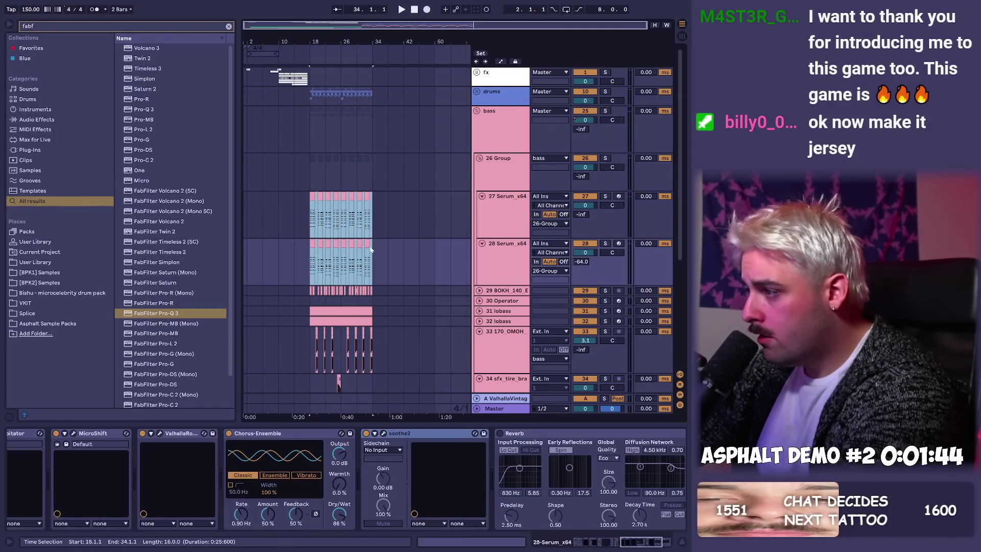
double_click(340, 199)
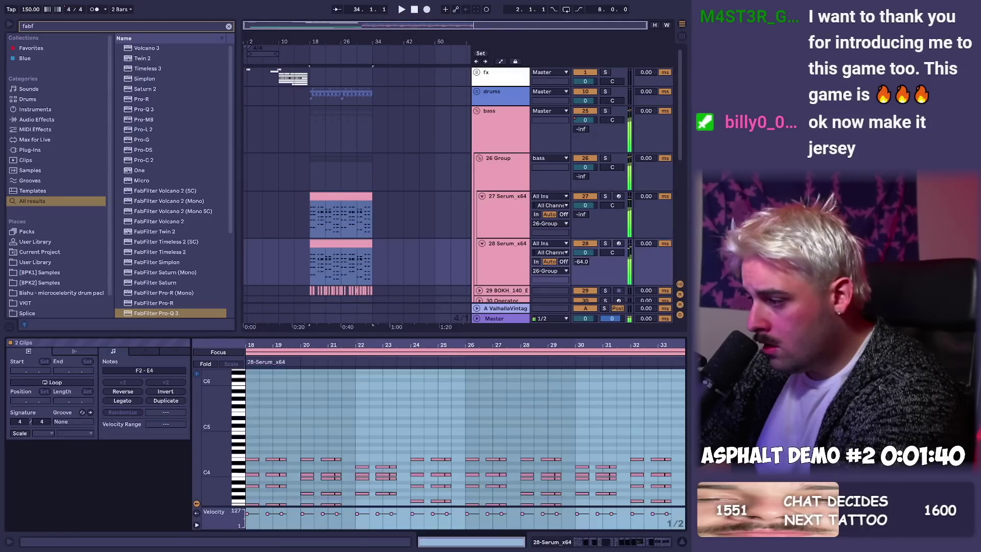
- Raise the chord notes from bar 26 onward by an octave and add a higher note to the chords in bars 20 to 23
key(space)
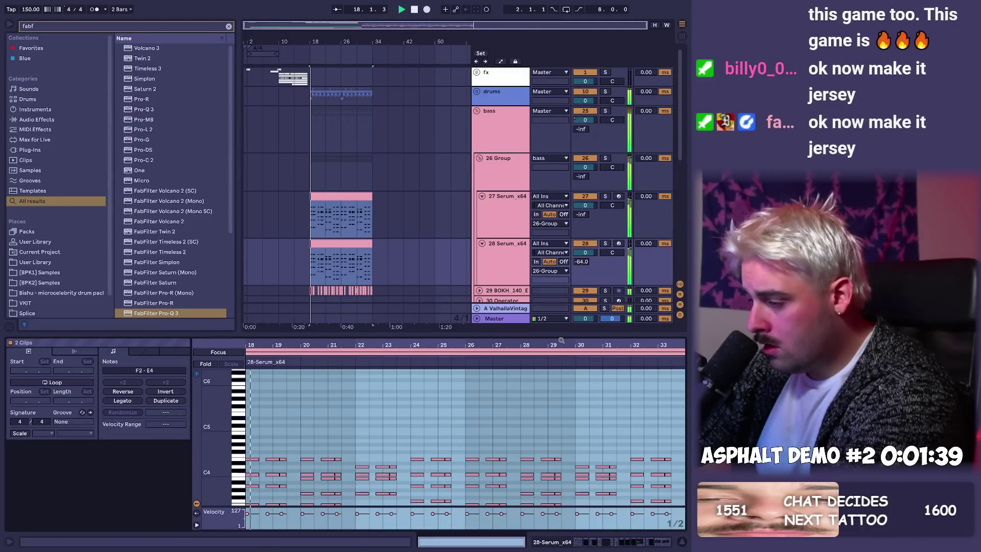
scroll(531, 452, down, 3)
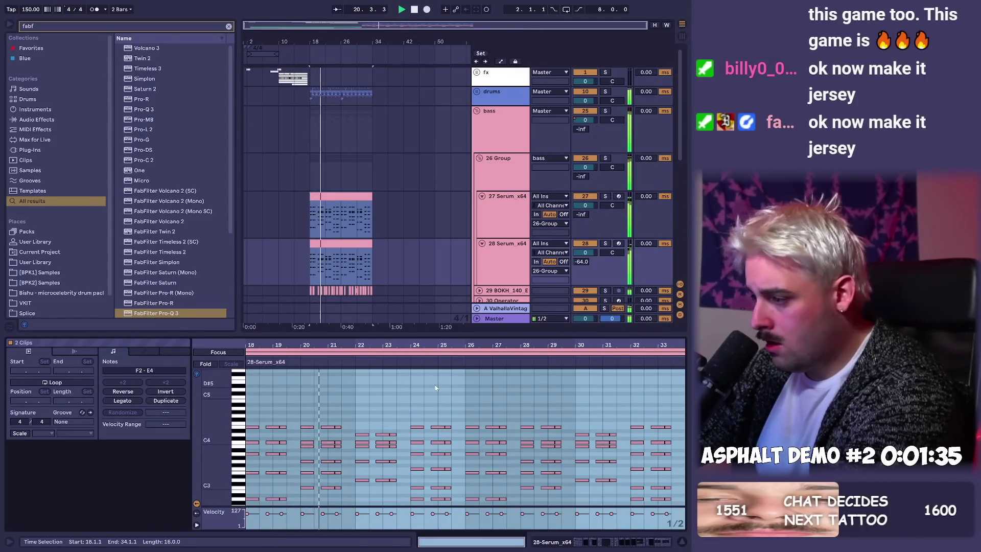
key(ctrl+1)
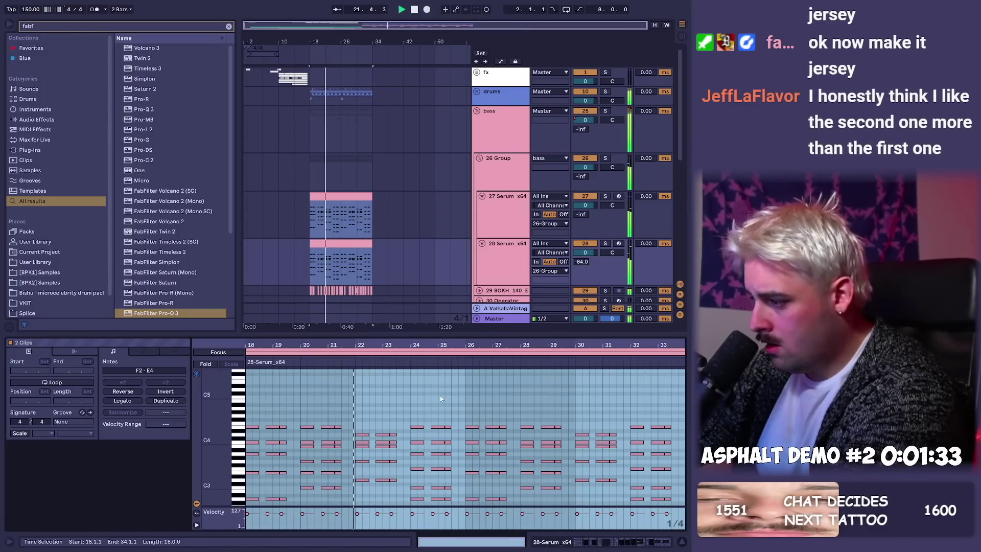
key(ctrl+z)
drag(451, 412, 234, 333)
key(Delete)
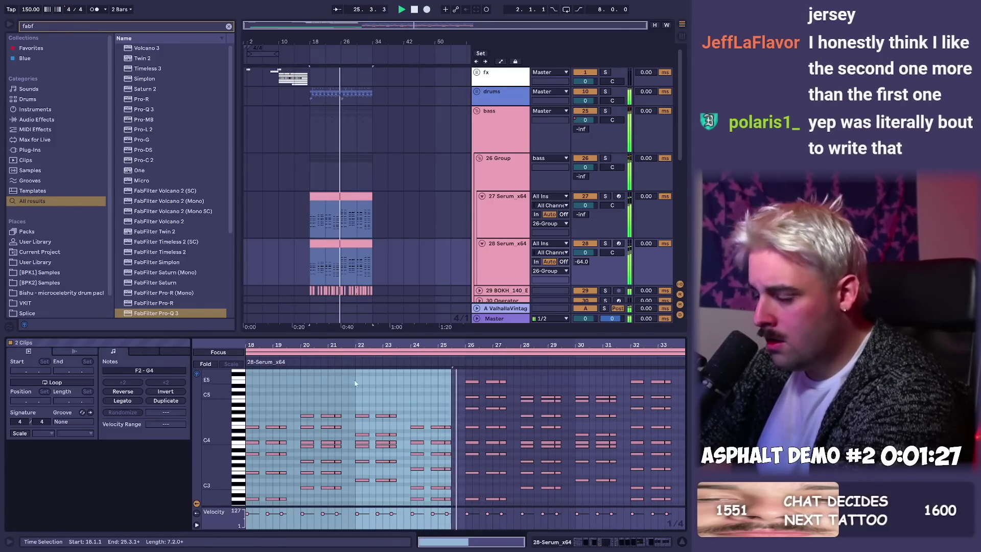
- Delete the highest chord notes in bars 20 to 23 and return to the arrangement's Serum clips
drag(302, 423, 404, 384)
key(Delete)
key(shift+Tab)
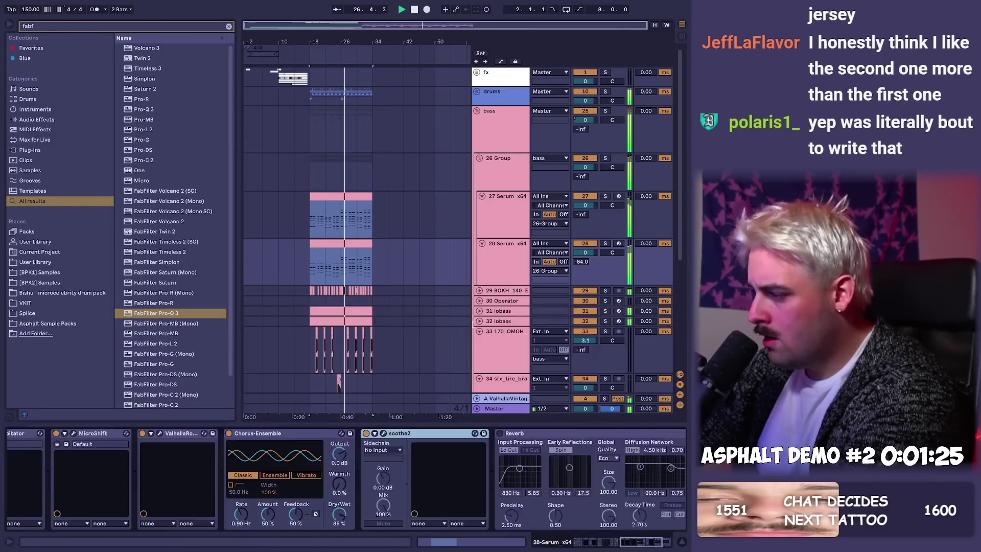
click(350, 243)
key(z)
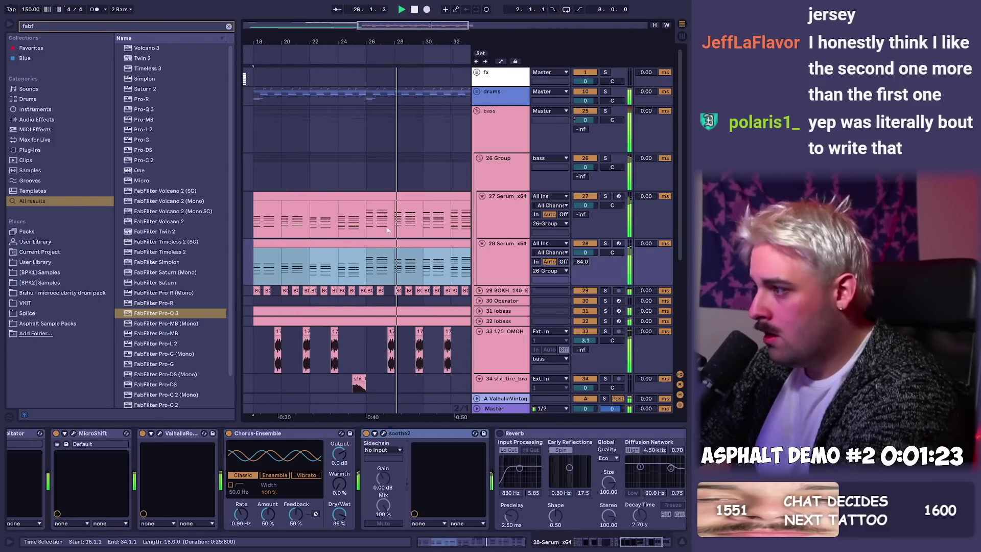
- Insert a new MIDI track below the first Serum track and load Serum_x64 onto it
click(488, 198)
key(ctrl+shift+t)
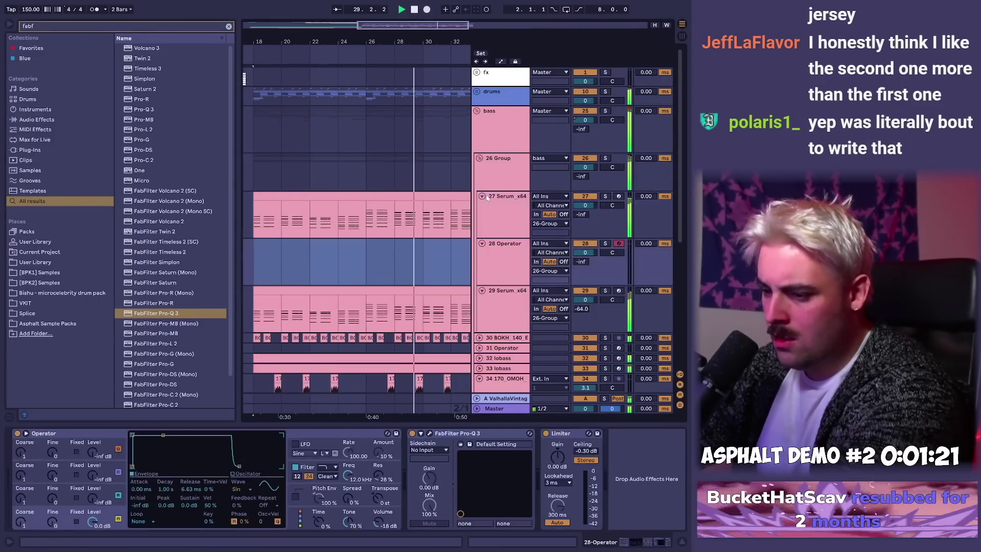
key(ctrl+f)
text(serum)
double_click(132, 140)
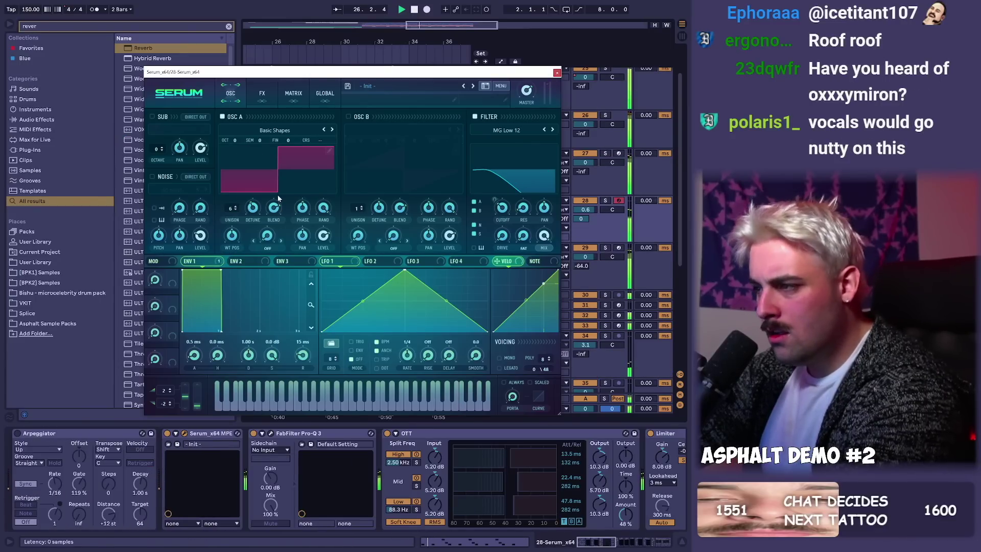
- Set the new Serum track's volume to -0.4 dB and close the Serum window
click(585, 209)
click(557, 72)
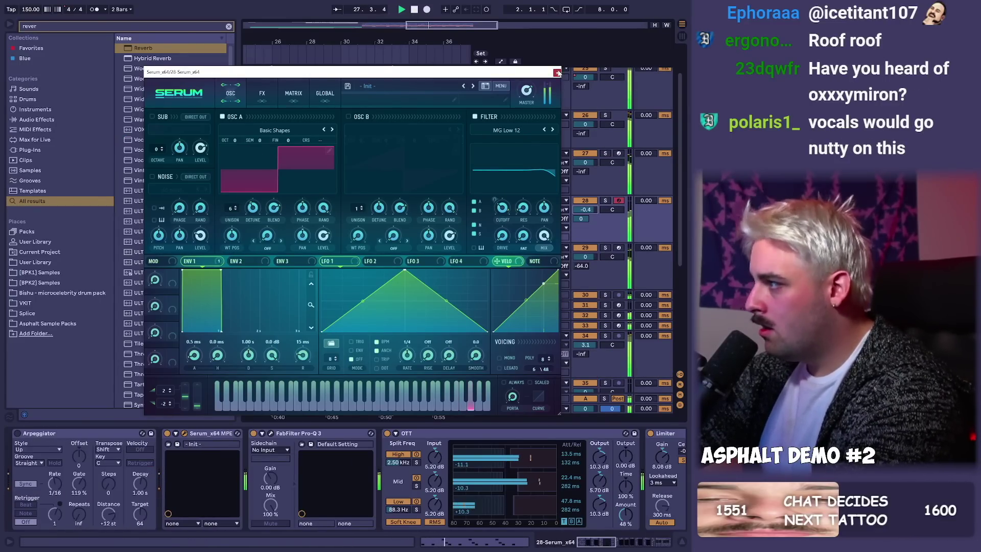
key(shift+Tab)
key(shift+Tab)
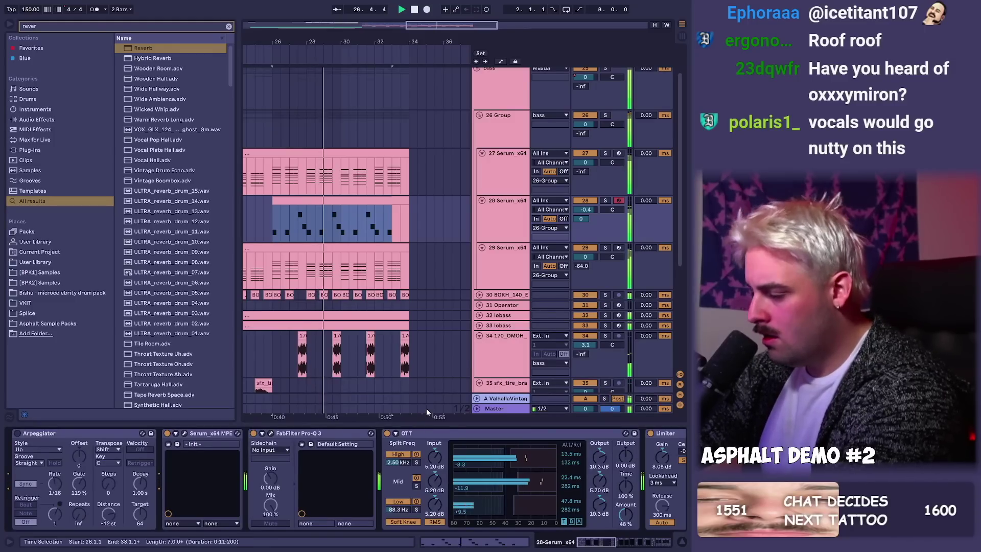
- Examine the Reverb at the end of the new Serum track's device chain during playback, and stop playback
click(624, 546)
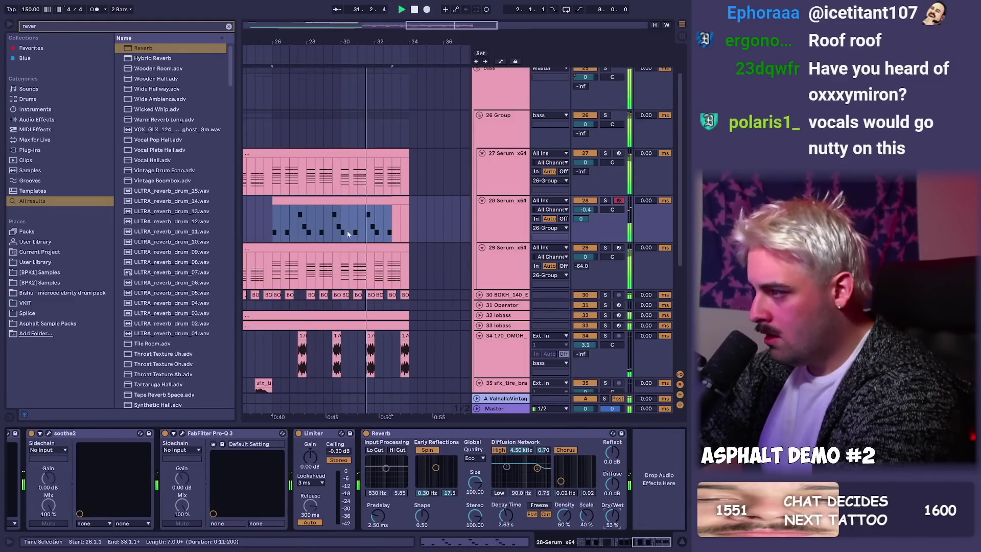
click(356, 231)
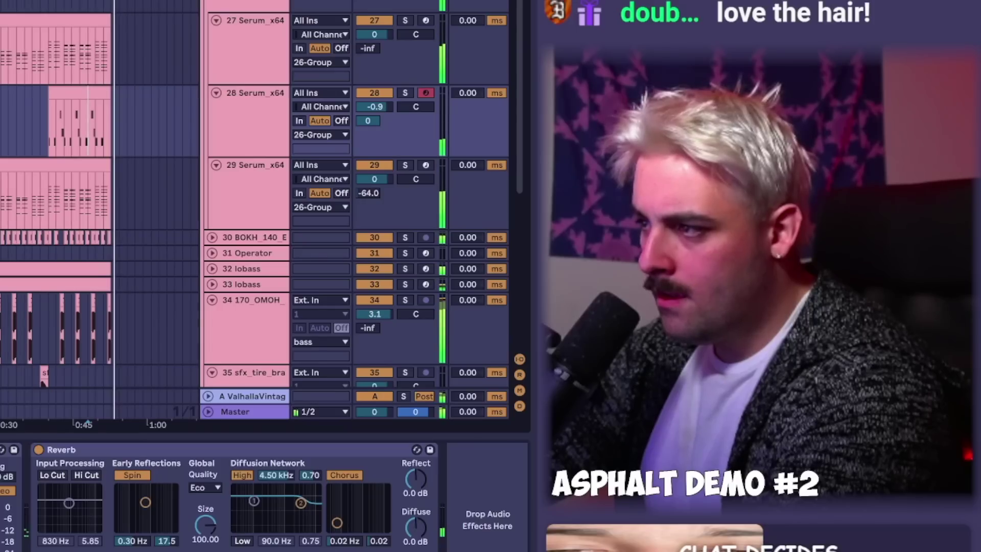
key(space)
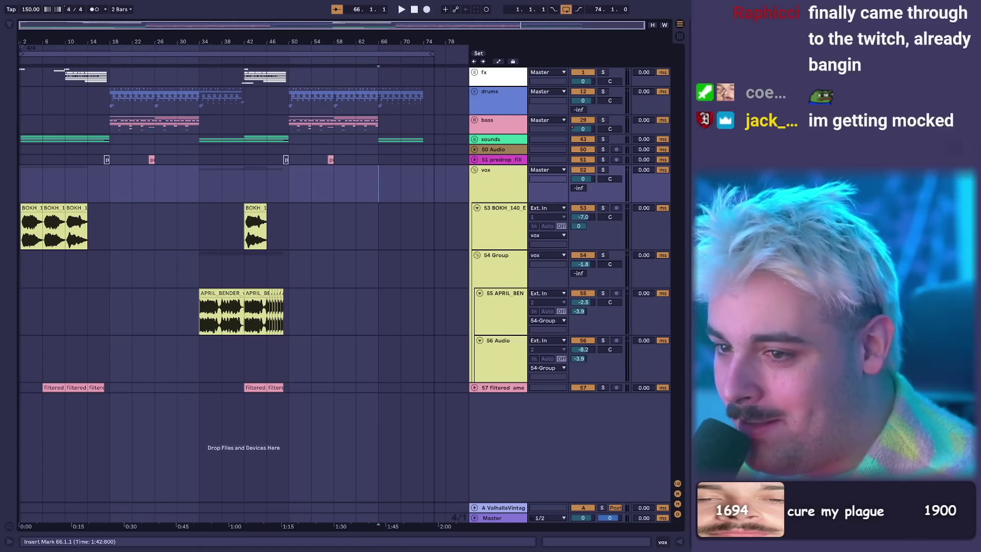
- Switch to the wheelofnames.com page and spin the wheel with the HOUSE and DNB entries
key(alt+Tab)
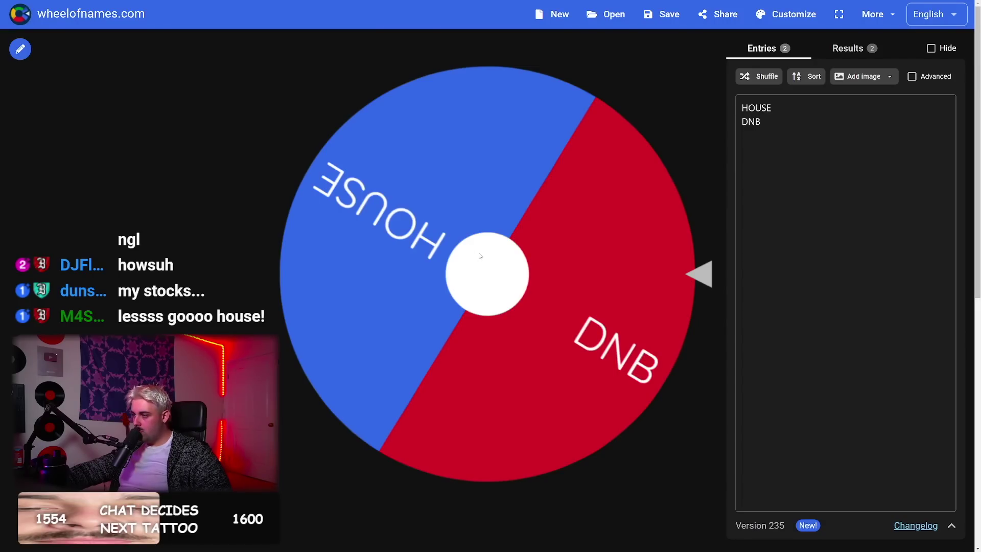
click(481, 256)
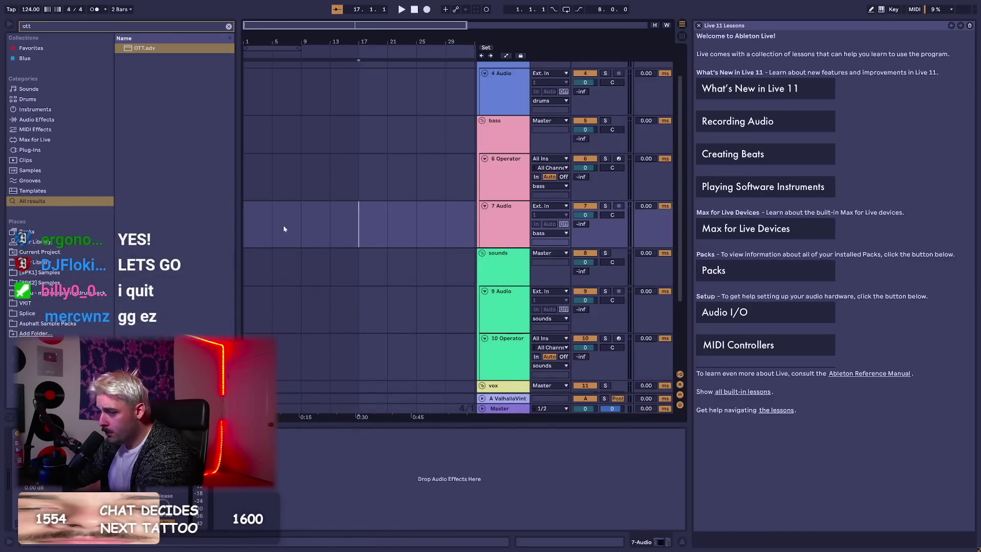
- Unfold the track groups in the new project and place the insert marker at bar 1 on the sounds group's audio track
click(256, 228)
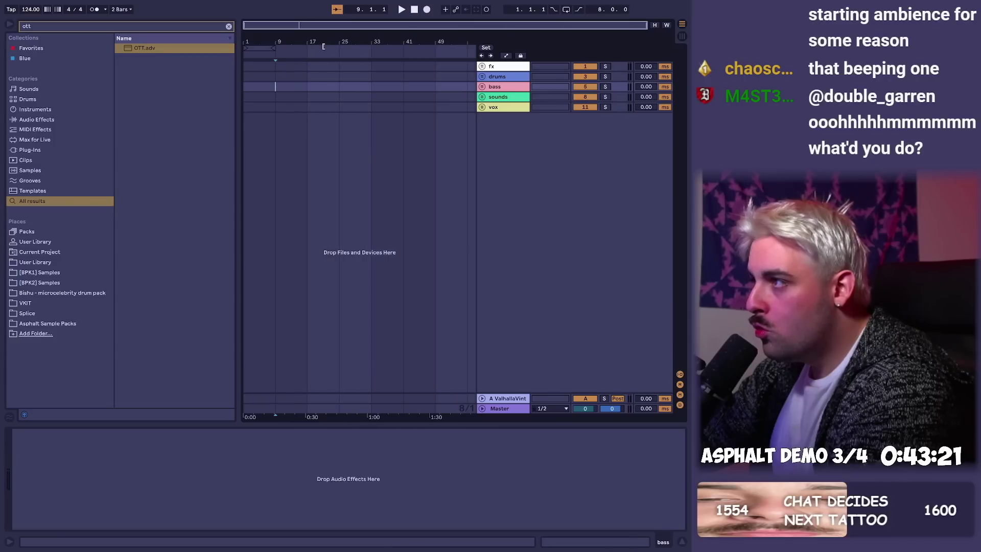
alt+click(482, 97)
click(308, 183)
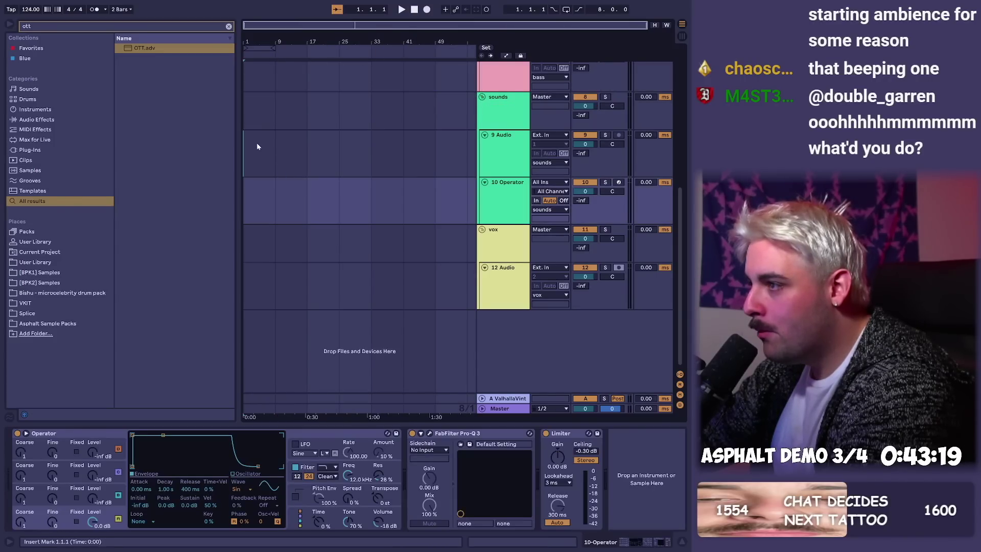
click(256, 143)
drag(250, 42, 250, 56)
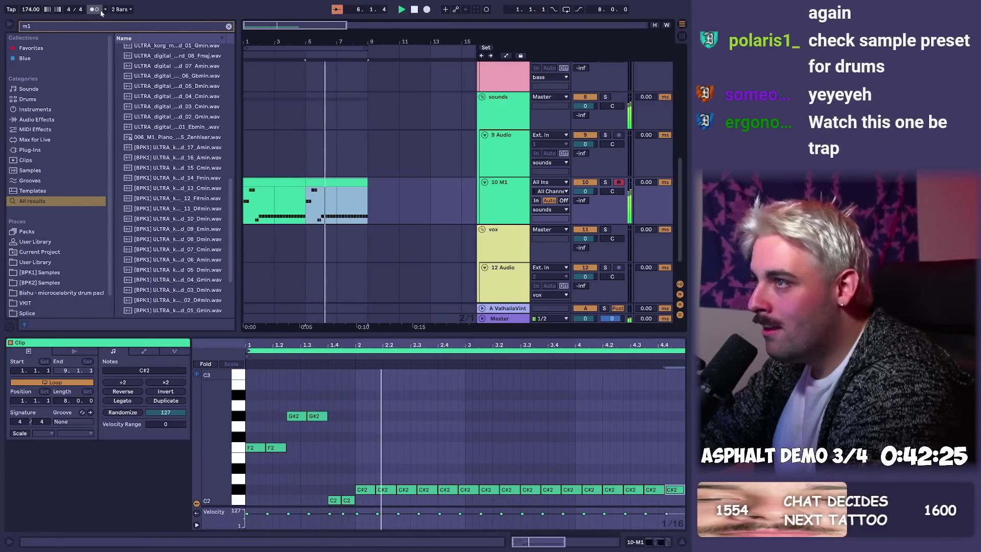
- Consolidate the two M1 clips into one eight-bar clip
shift+click(276, 183)
key(ctrl+j)
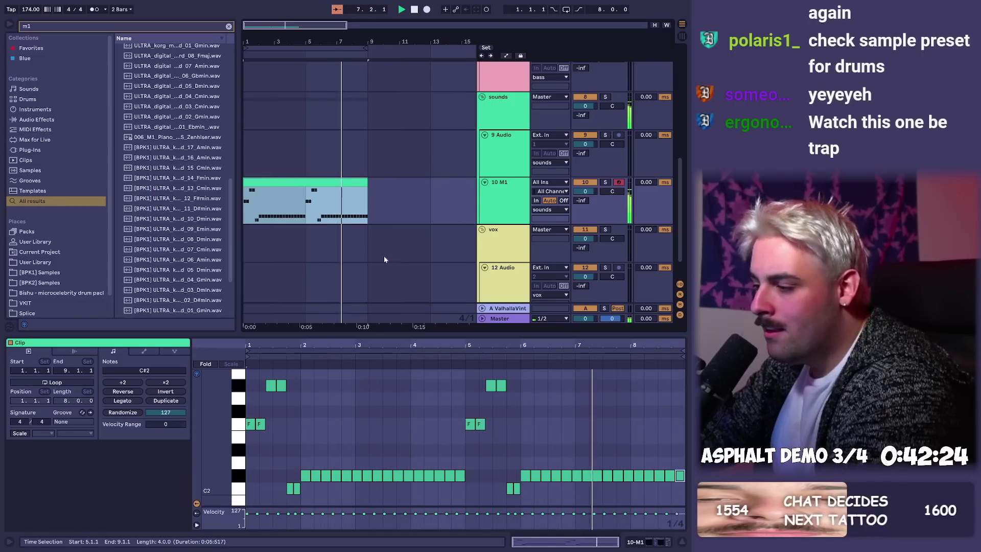
click(546, 205)
key(alt+Tab)
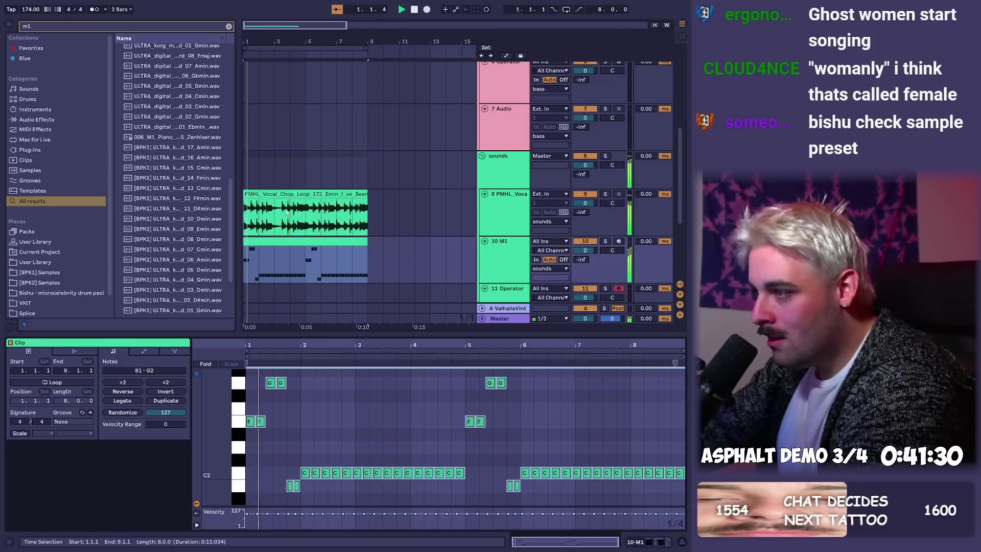
- Set the warp mode of the PMHL vocal chop loop to Complex
click(267, 196)
click(126, 371)
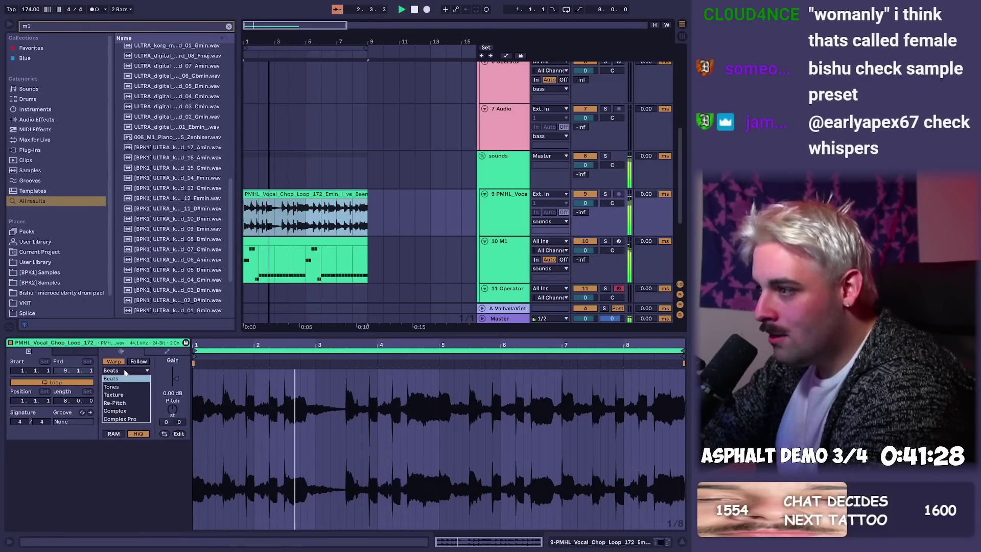
click(127, 418)
click(33, 162)
key(shift+Tab)
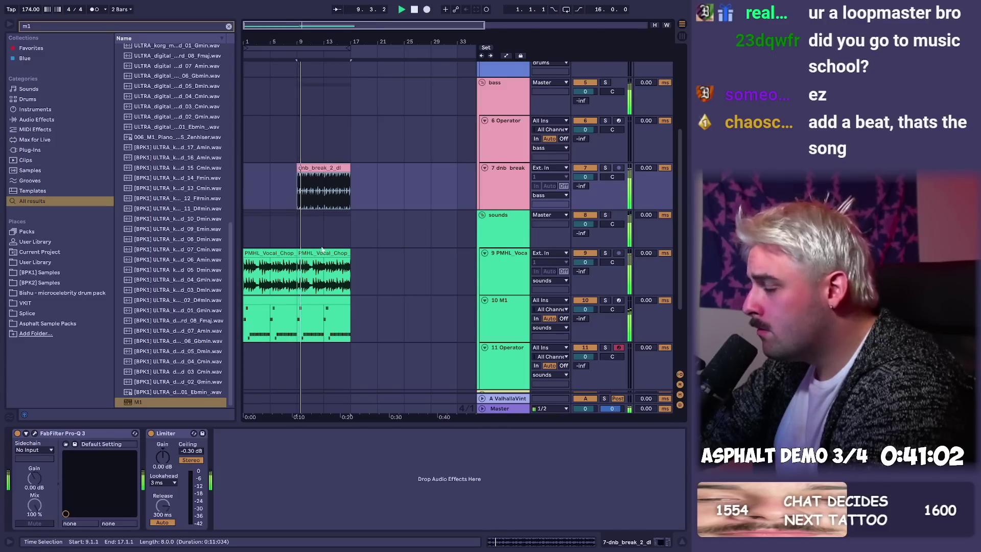
- Set the warp mode of the dnb_break clip to Complex
key(shift+Tab)
click(123, 371)
click(122, 412)
- Transpose both PMHL vocal chop clips up one semitone and stop playback
click(294, 206)
drag(351, 276, 249, 276)
key(shift+Tab)
key(space)
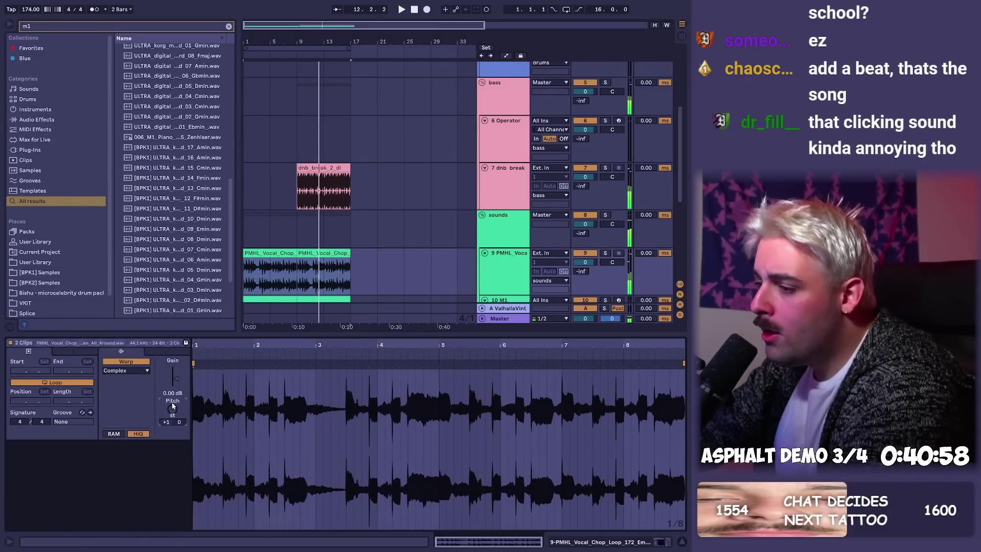
- Transpose all notes in the M1 clip up two semitones and play the result
click(308, 300)
click(321, 410)
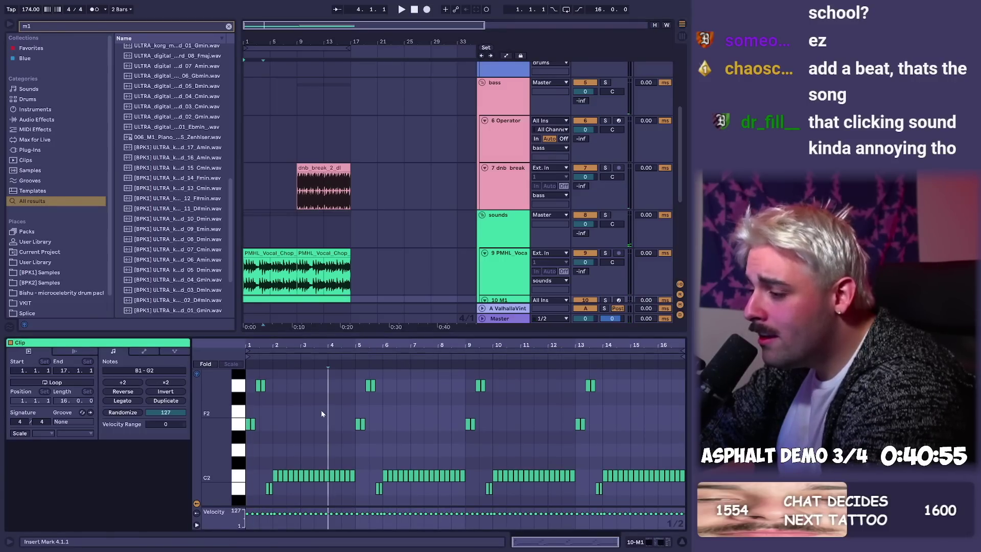
key(ctrl+a)
key(space)
scroll(321, 209, down, 2)
key(shift+Tab)
double_click(306, 247)
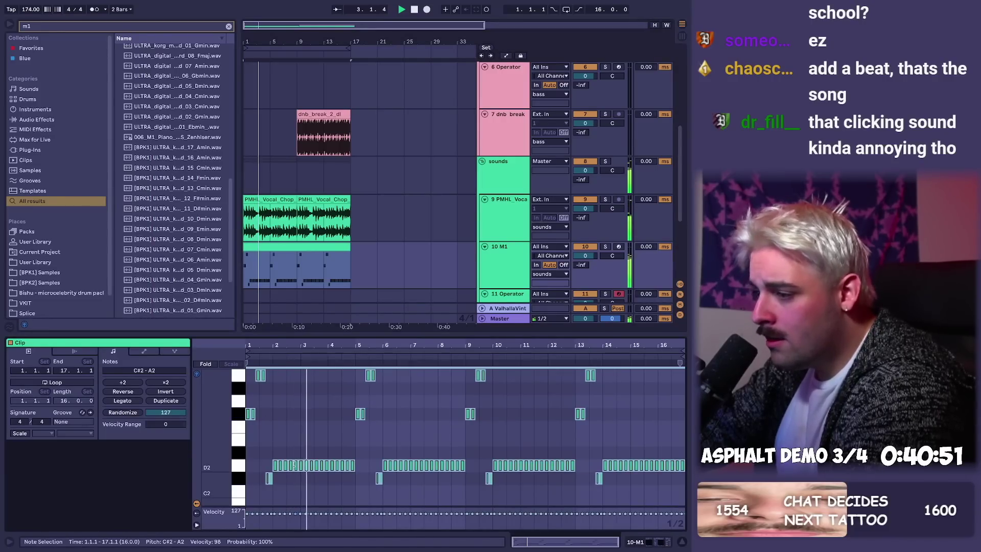
click(285, 409)
scroll(286, 406, up, 2)
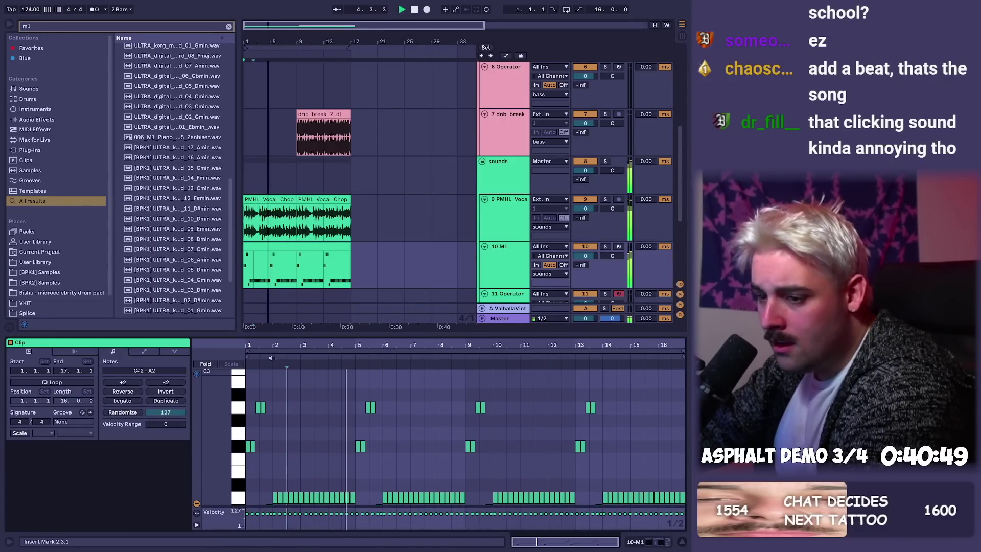
key(shift+Tab)
click(269, 200)
scroll(338, 142, up, 7)
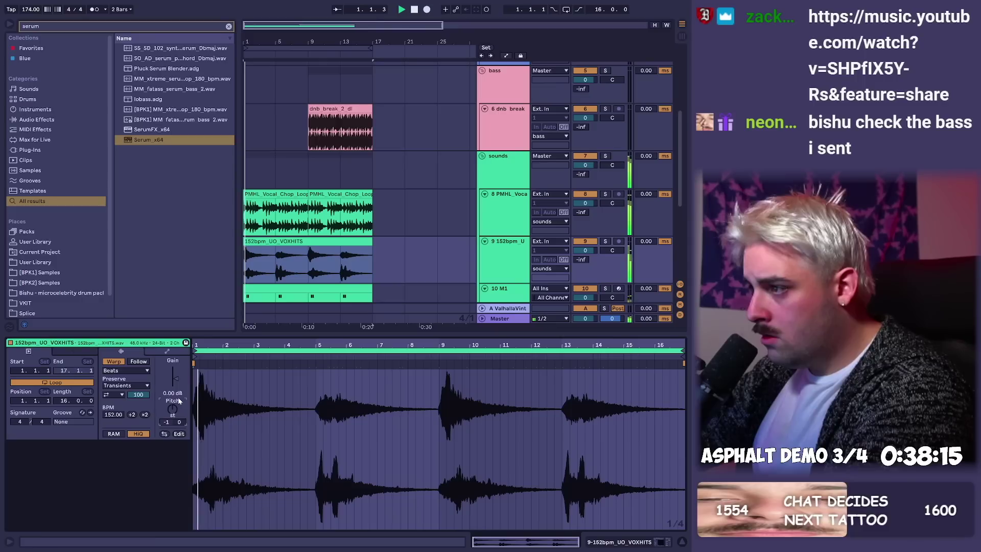
- Open the warp mode choices of the 152bpm_UO_VOXHITS clip, and lower its track volume to -10.9 dB
click(125, 371)
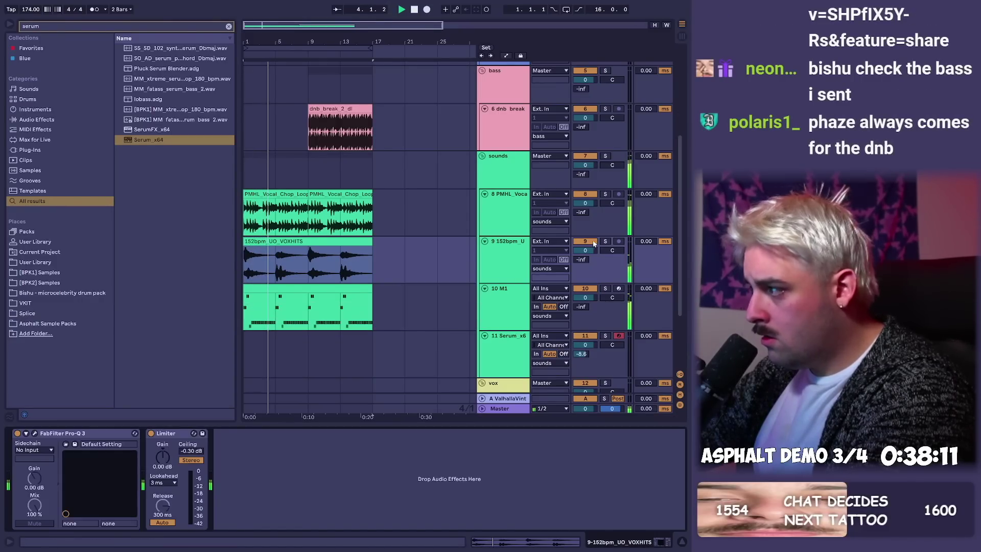
drag(586, 250, 587, 260)
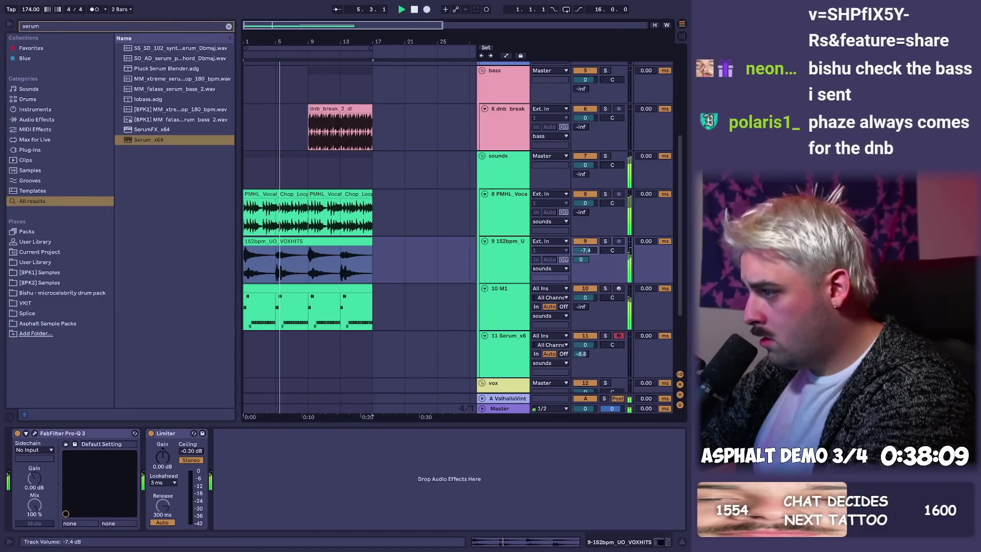
- Open the dnb_break_2_dl clip and shorten its transient envelope
double_click(324, 108)
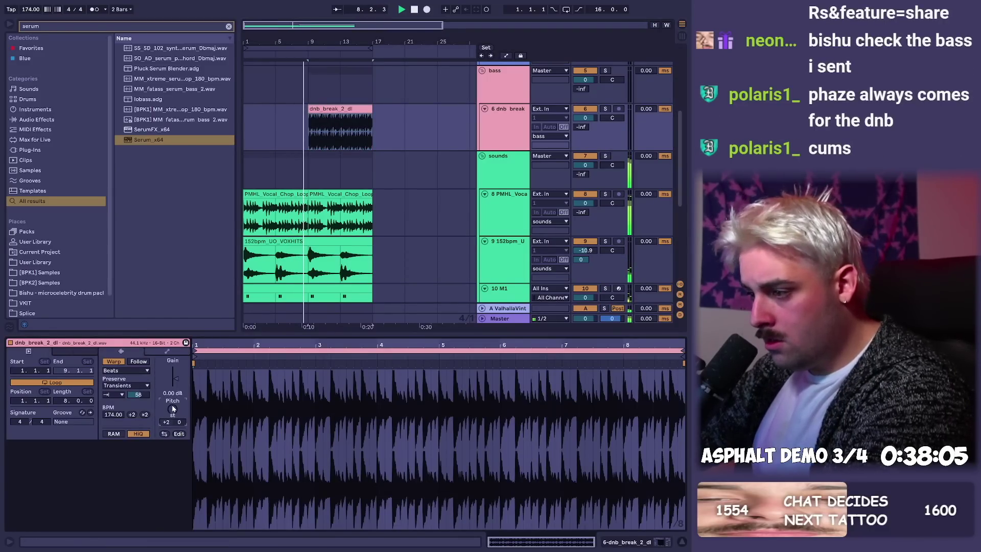
drag(138, 395, 138, 398)
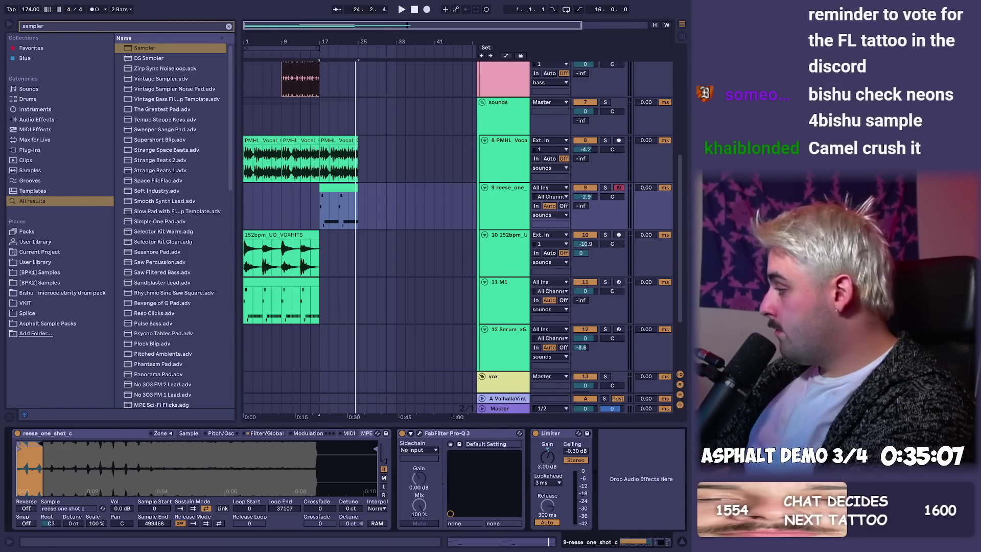
- Import the 4bishu sample from File Explorer's Downloads folder onto a new track at bar 17 and deactivate the reese_one clip above it
key(alt+Tab)
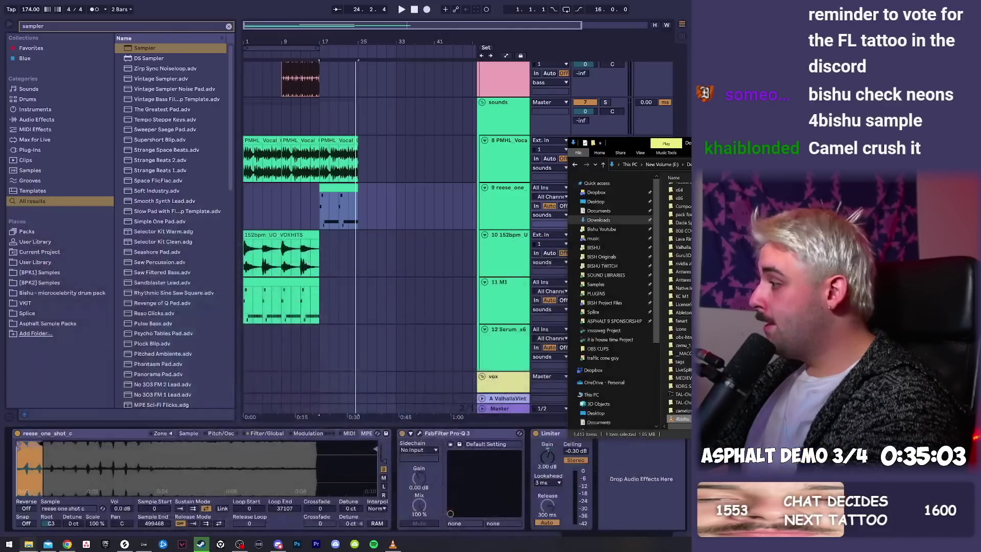
drag(680, 419, 377, 225)
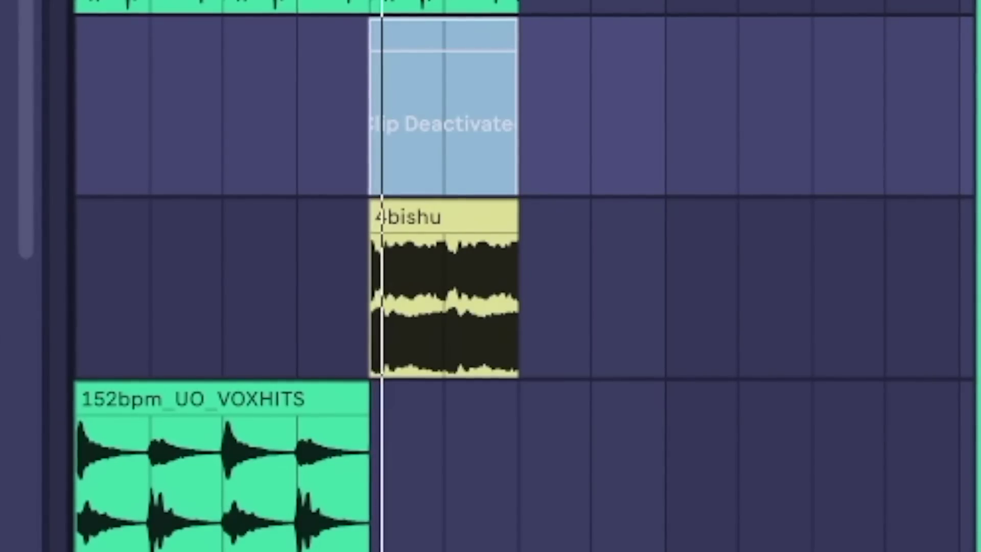
click(401, 258)
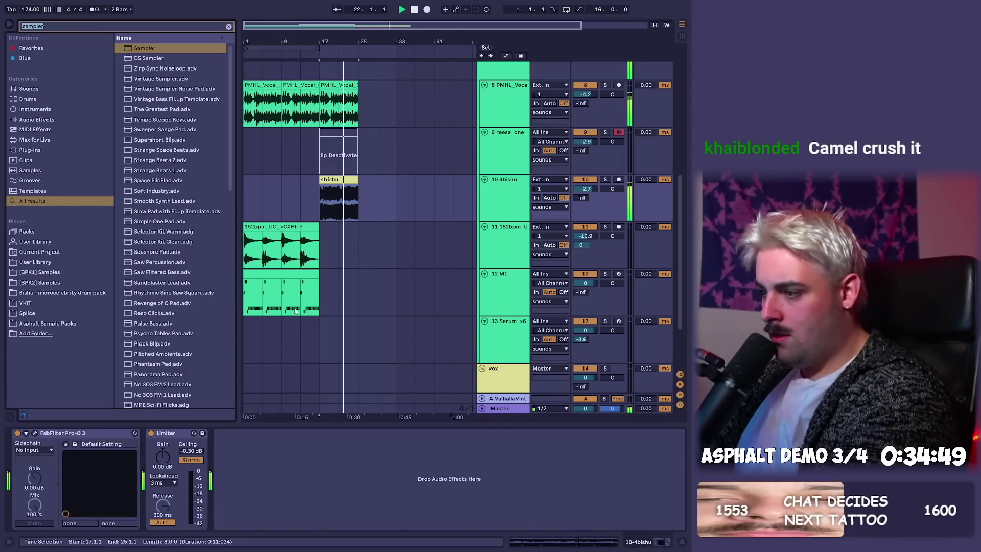
- Check the Pro-Q 3 on the 4bishu track, raise its Limiter gain to 1.04 dB and stop playback
click(34, 433)
click(500, 135)
click(339, 181)
key(space)
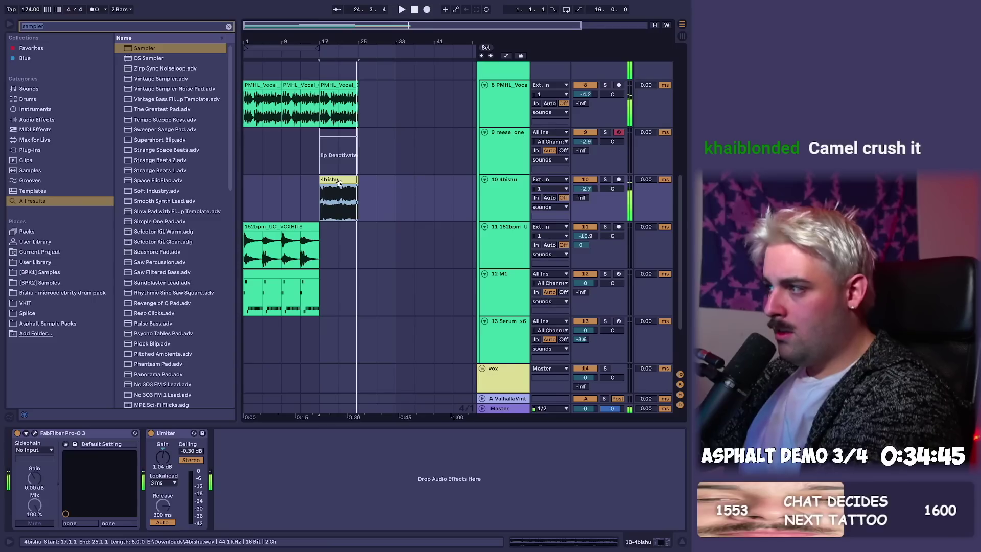
- Set up a Serum MIDI track below the 4bishu track with a new MIDI clip starting at bar 17
key(ctrl+shift+t)
double_click(335, 246)
key(ctrl+shift+m)
key(shift+Tab)
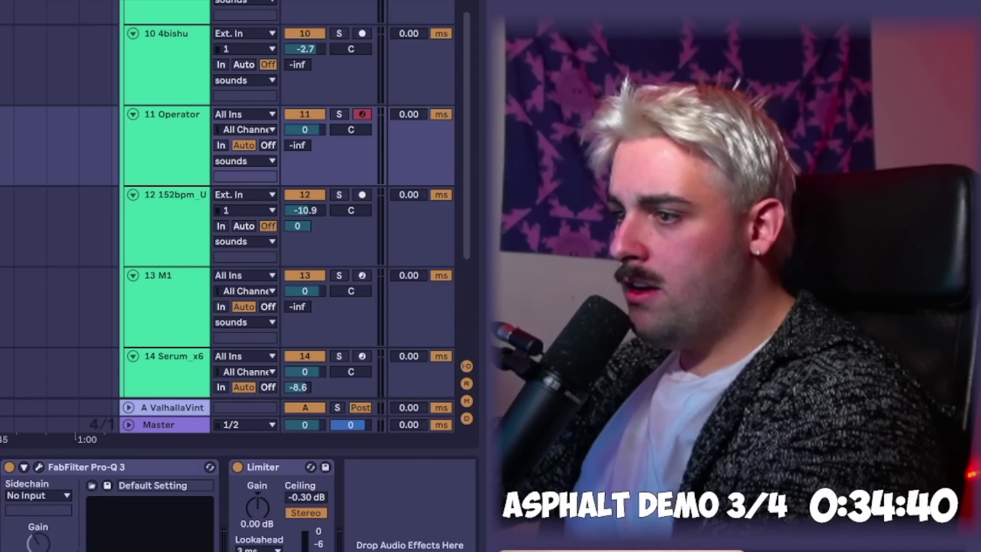
key(Return)
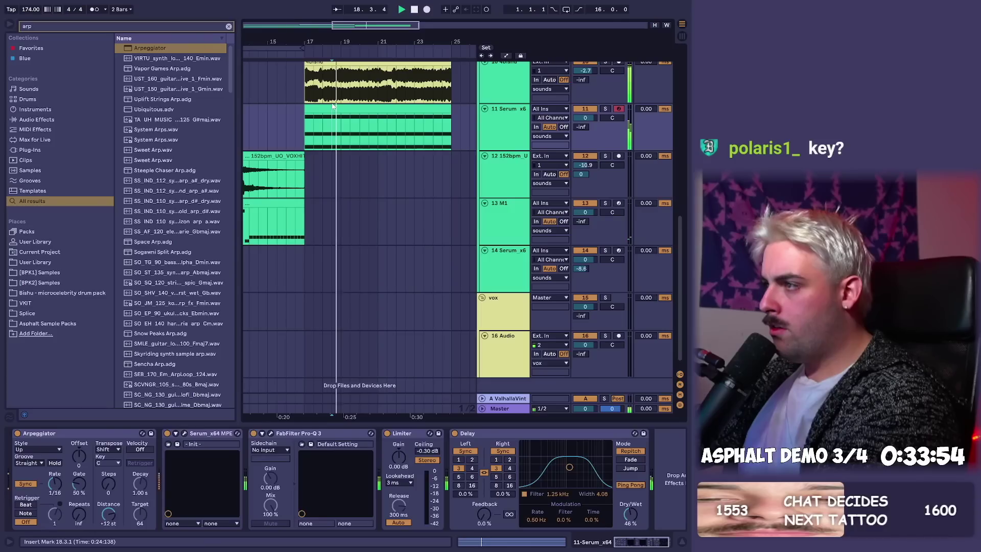
- Search the browser for "rever" and add the Reverb effect to the arpeggiated Serum track
double_click(333, 108)
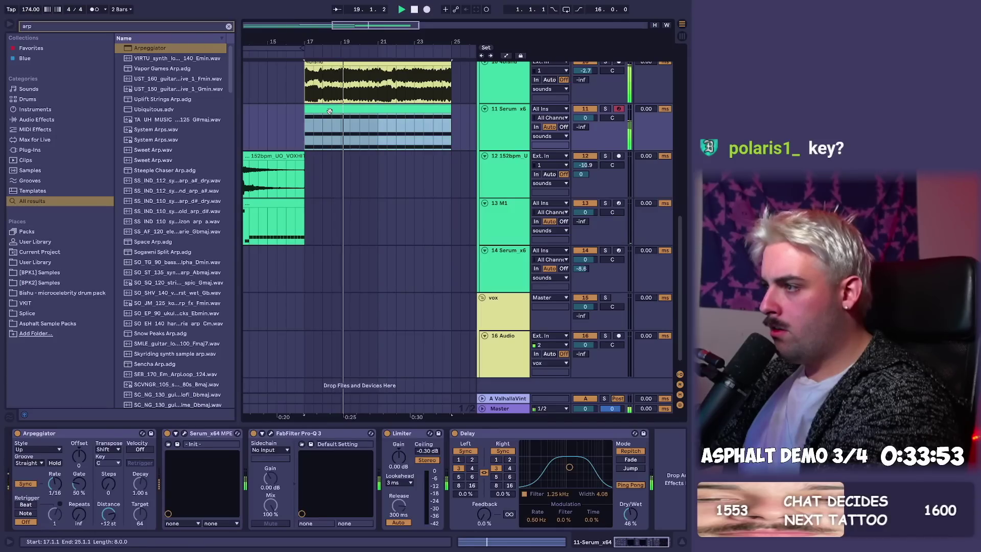
key(shift+Tab)
key(ctrl+f)
text(rever)
key(Return)
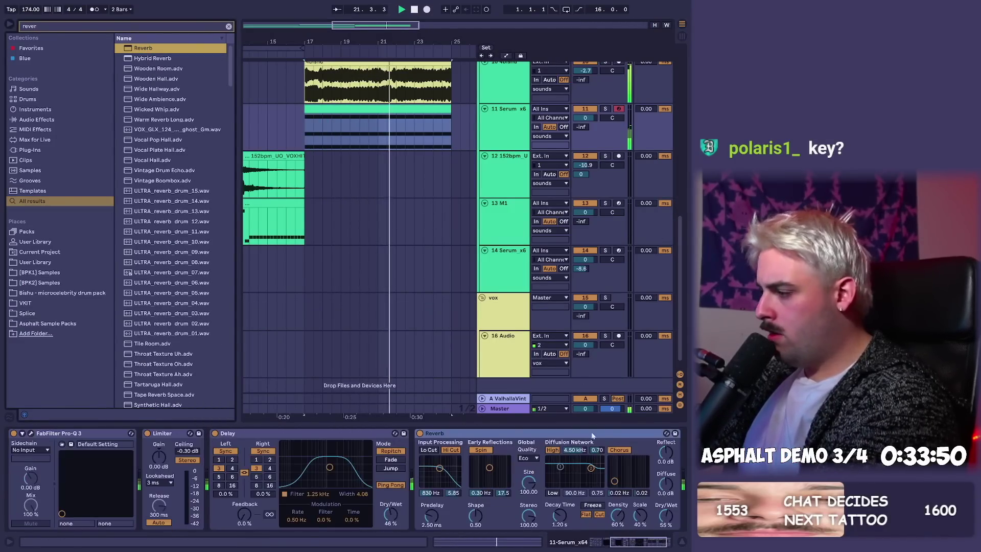
- In the Reverb, turn the high cut off and the low cut on, and set the decay time to 1.76 s
click(450, 449)
click(429, 449)
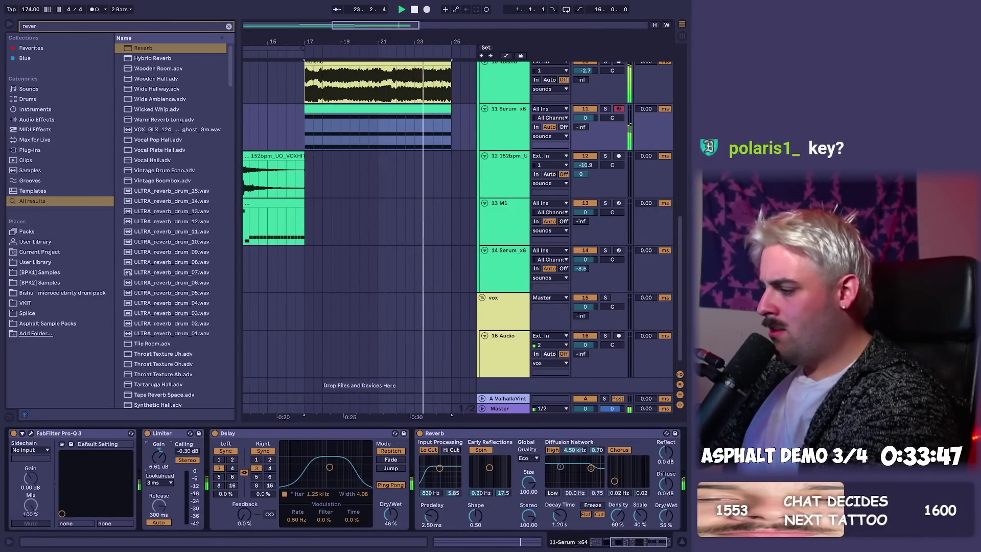
drag(560, 515, 559, 509)
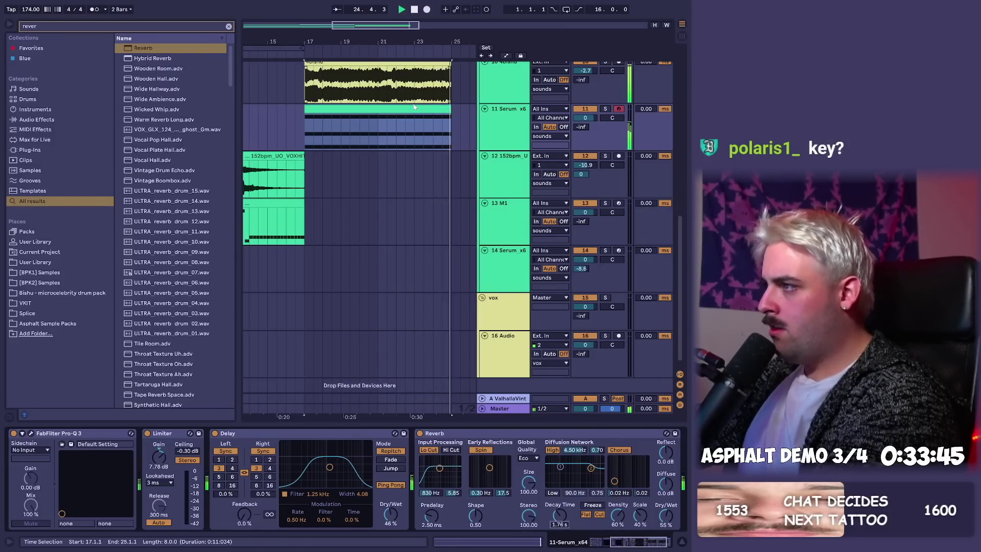
- Duplicate the section at bars 17 to 25 across the tracks into bars 25 to 33
key(ctrl+d)
drag(418, 43, 418, 20)
scroll(428, 211, up, 7)
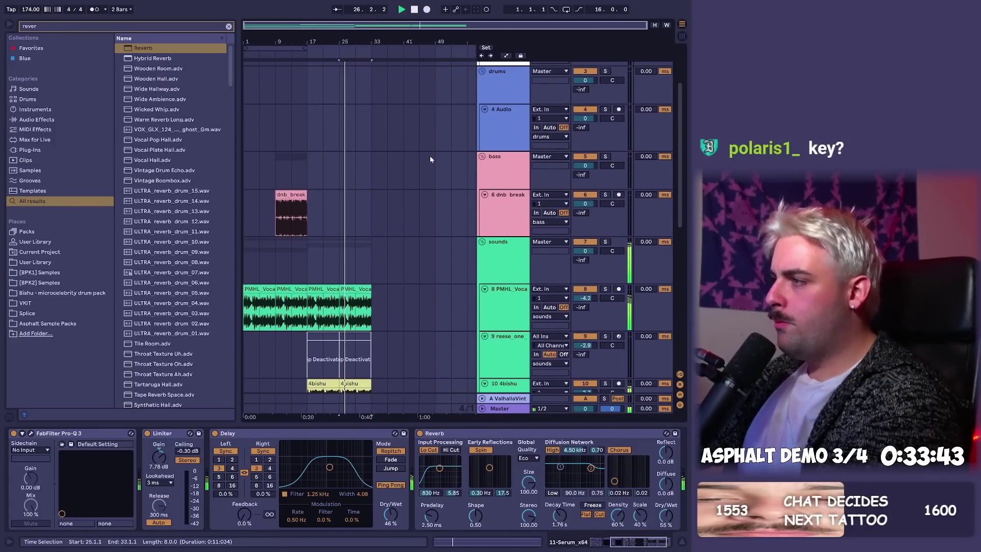
- Collapse all track groups, expand only the drums group and select its audio track
alt+click(484, 157)
click(482, 76)
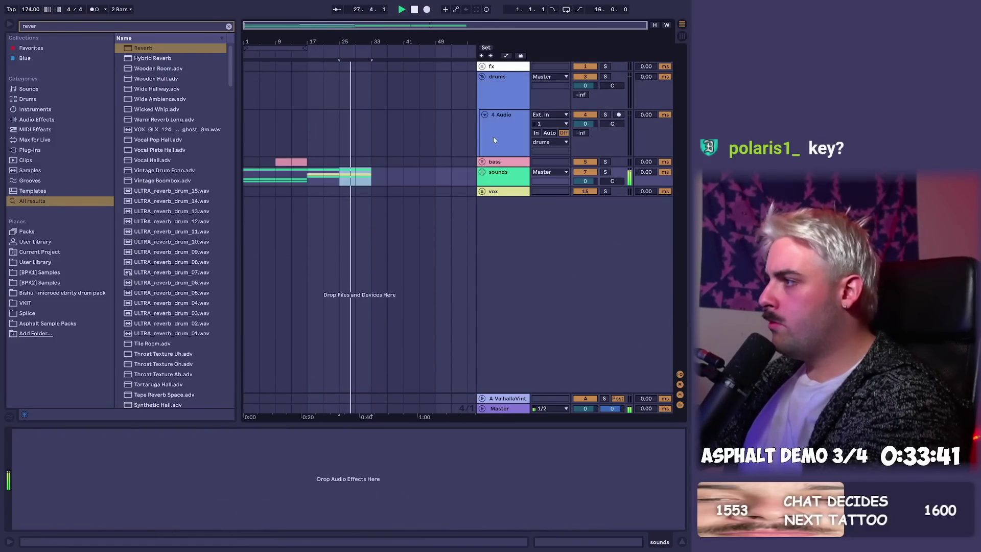
click(493, 136)
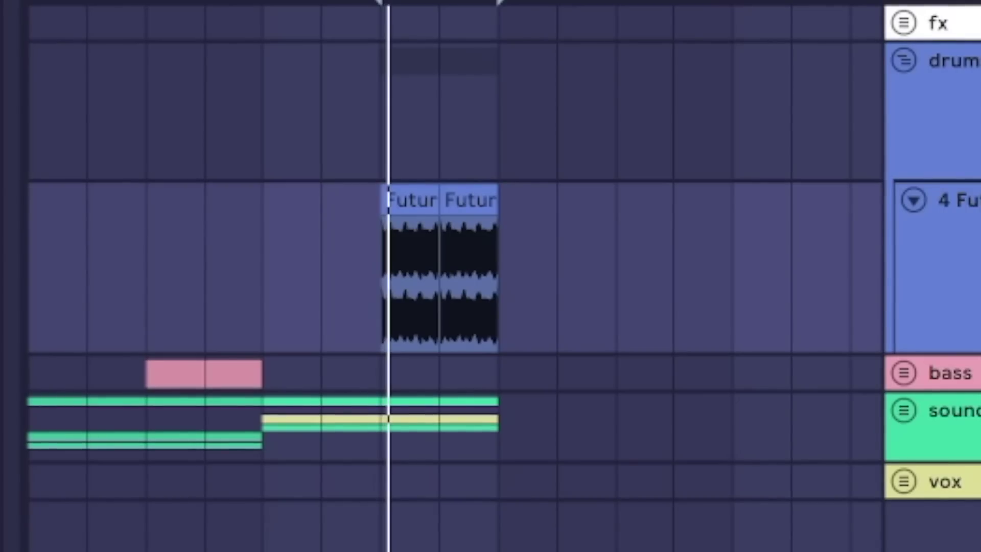
- Draw a rising filter automation ramp across the two Futureproof Amen clips from bar 25
key(a)
drag(378, 286, 489, 215)
key(a)
scroll(466, 358, up, 5)
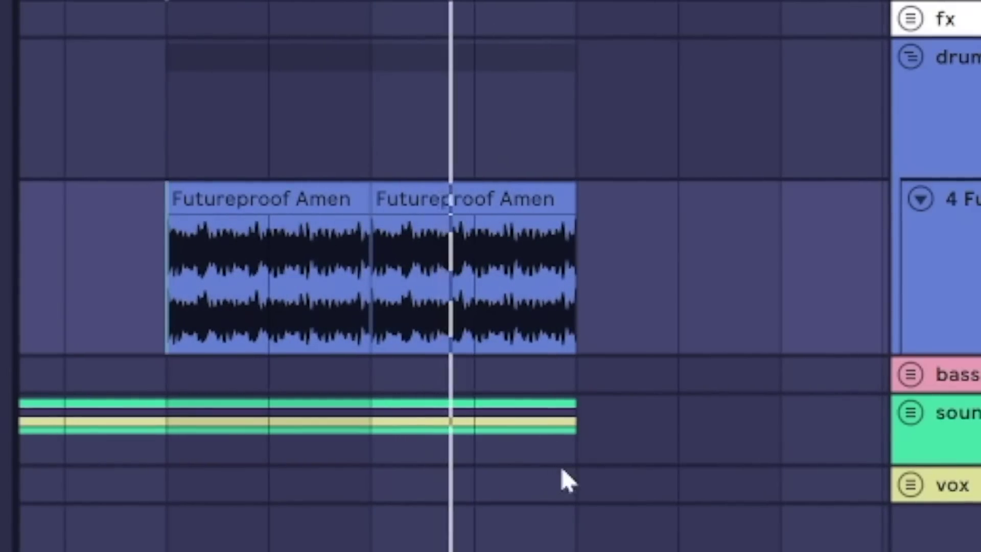
- Delete the last bar before bar 33 from the Futureproof Amen clip and the sounds group's clips
drag(581, 446, 535, 249)
key(Delete)
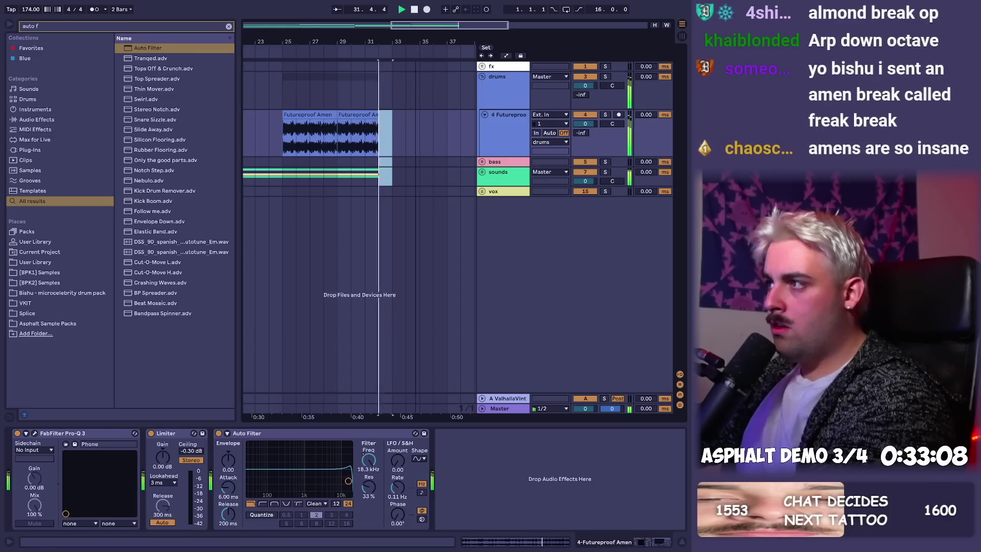
key(minus)
key(minus)
key(minus)
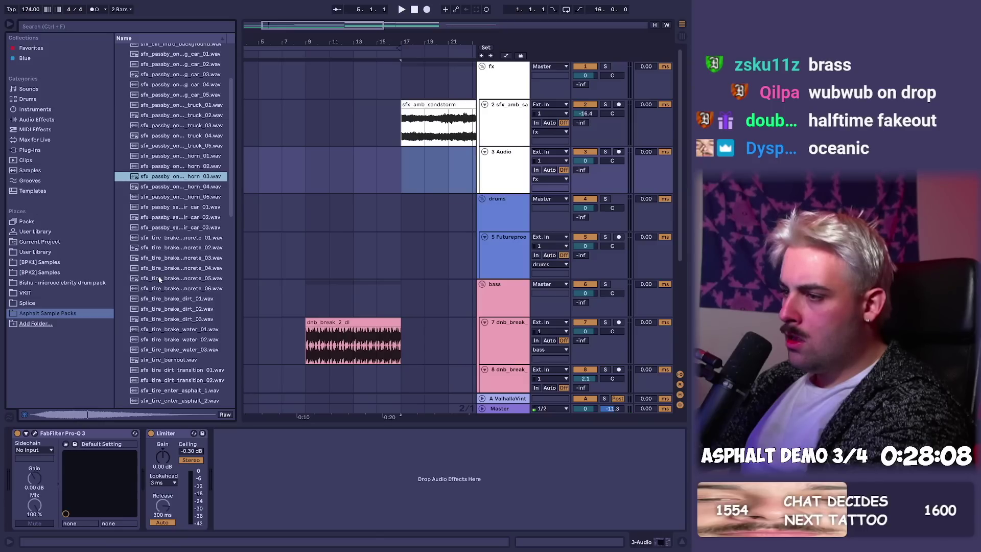
- Place the sfx_passby oncoming truck horn 03 sample on the empty fx audio track just before bar 17 and open its clip
drag(398, 181, 399, 182)
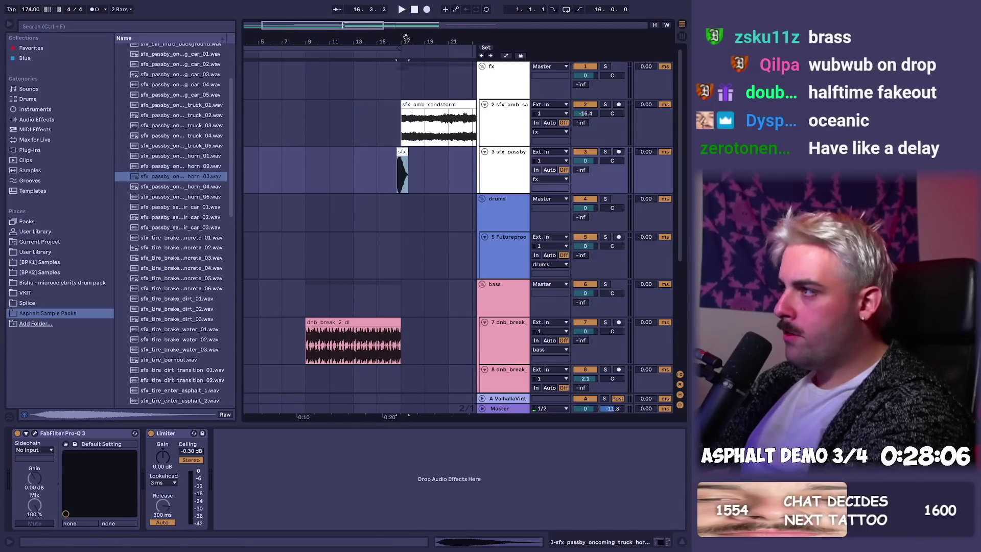
key(z)
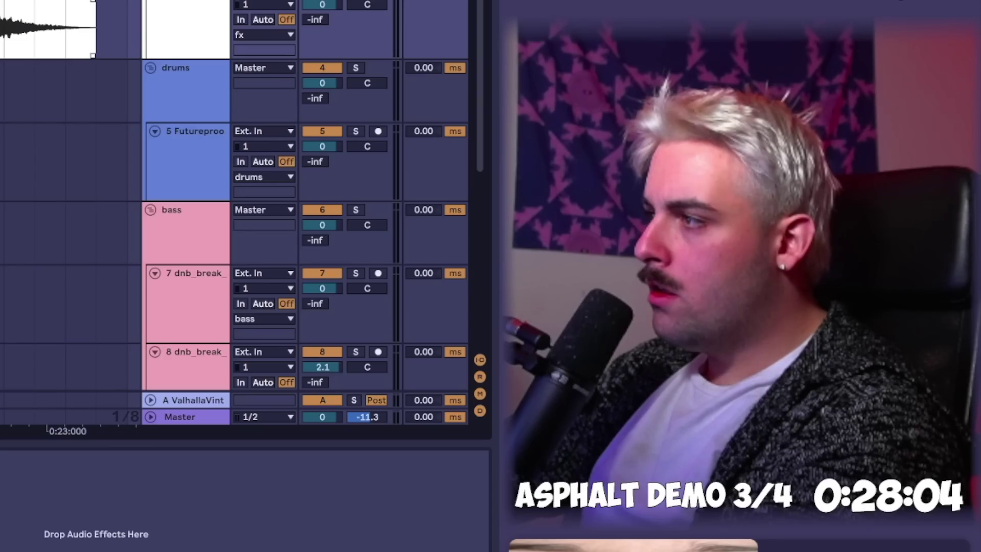
double_click(302, 150)
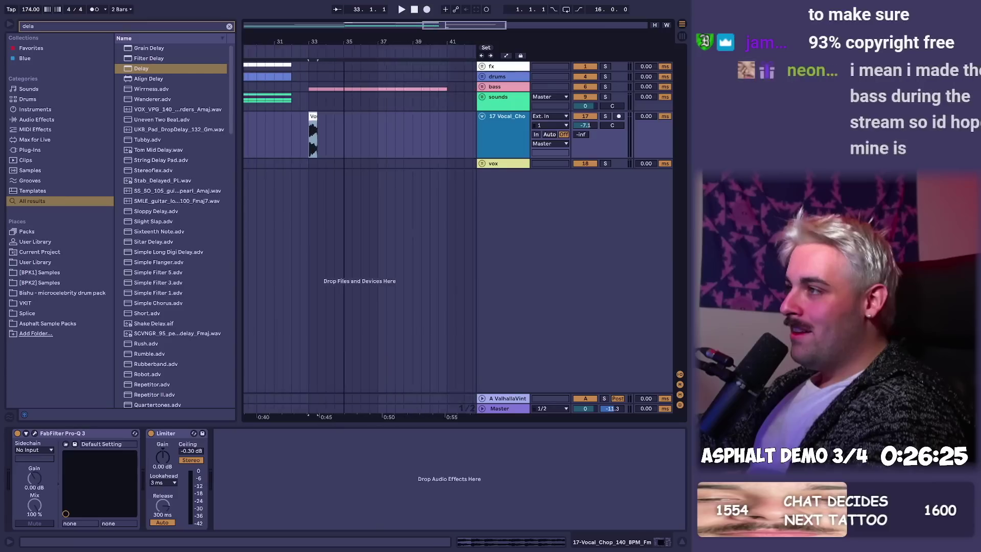
- Duplicate the Vocal_Chop clip from bar 33 to bar 37 and expand the sounds group
drag(344, 42, 346, 21)
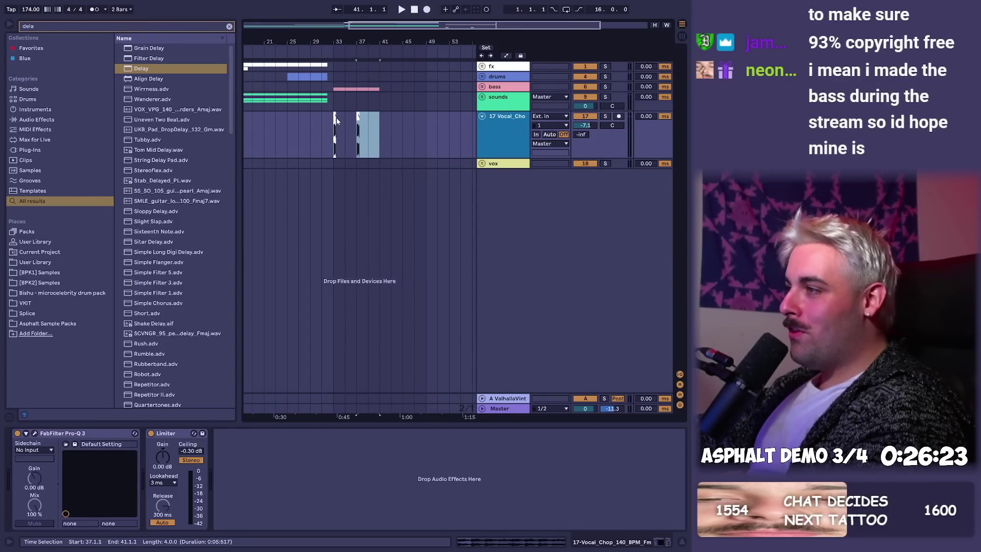
click(482, 97)
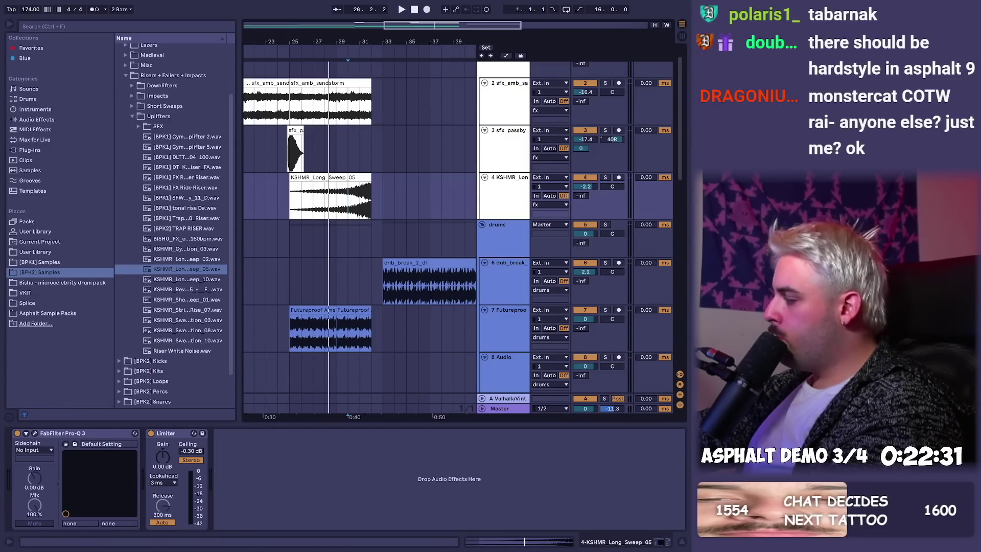
- Import the wrt sample from the Downloads folder into the bass group at bar 33 and set its Limiter gain to 2.75 dB
key(alt+Tab)
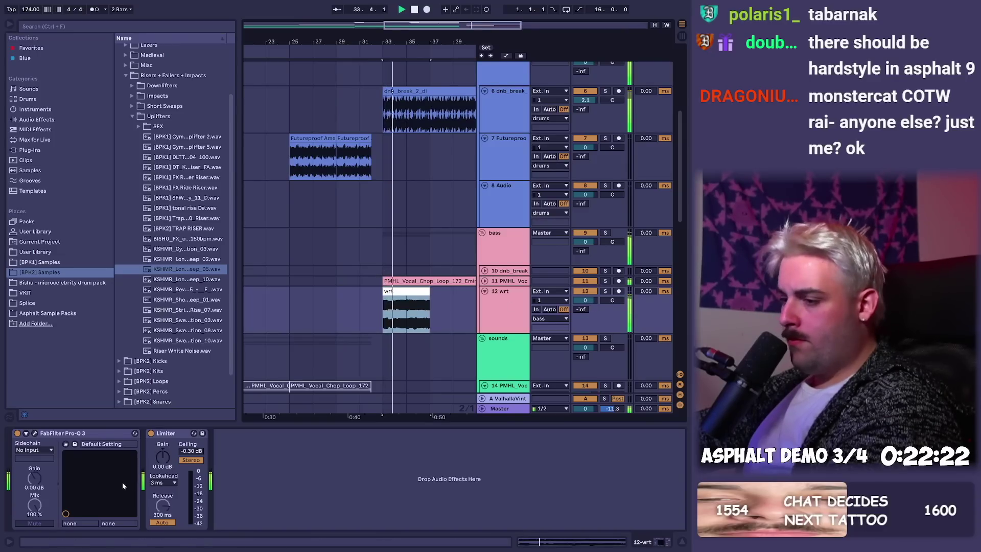
drag(163, 457, 162, 455)
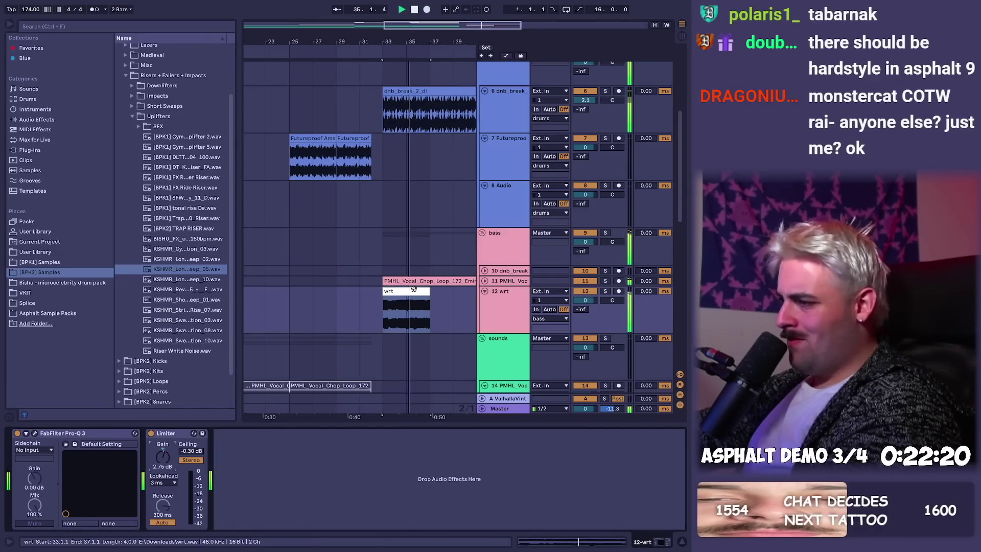
- Duplicate the wrt clip to fill bars 33 to 41 and delete the surplus copy after bar 41
key(ctrl+d)
key(ctrl+d)
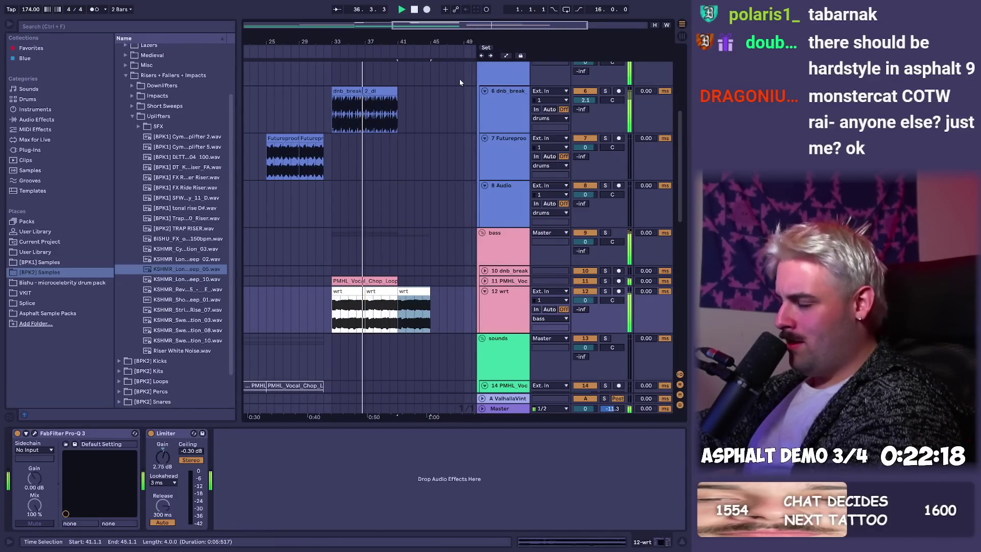
shift+click(347, 289)
click(413, 291)
key(Delete)
click(352, 291)
key(a)
key(a)
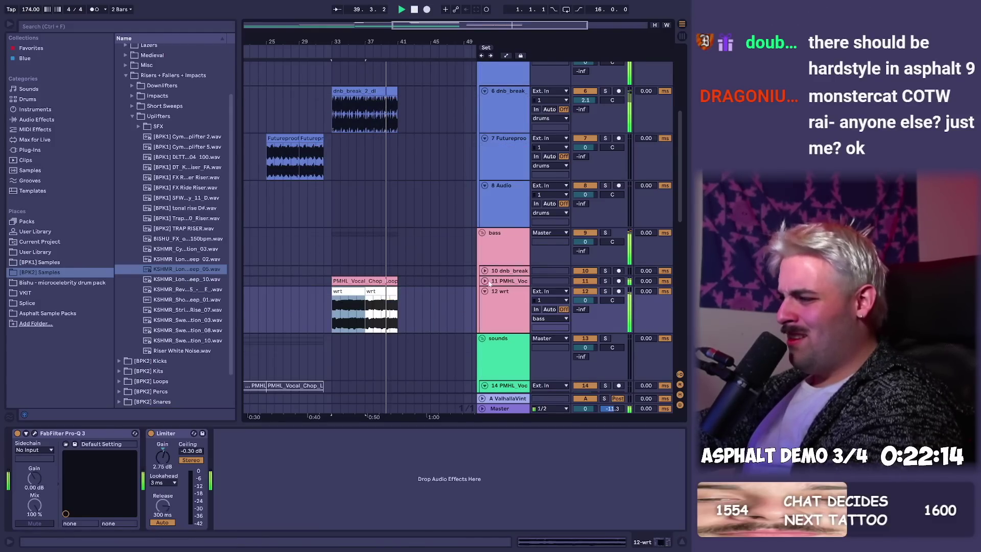
- Expand the PMHL vocal chop track in the bass group, select its clip and start a sample browser search
click(484, 281)
click(375, 280)
key(ctrl+f)
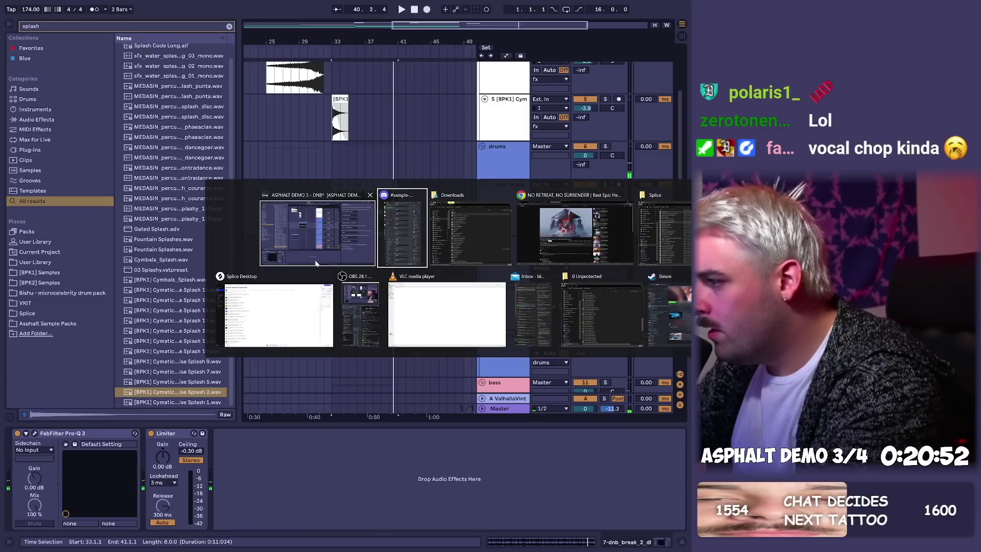
- Bring the OS_LMN_174 drum loop onto the dnb_break drums track at bars 33 to 41 and set its Limiter gain to 1.62 dB
key(alt+Tab)
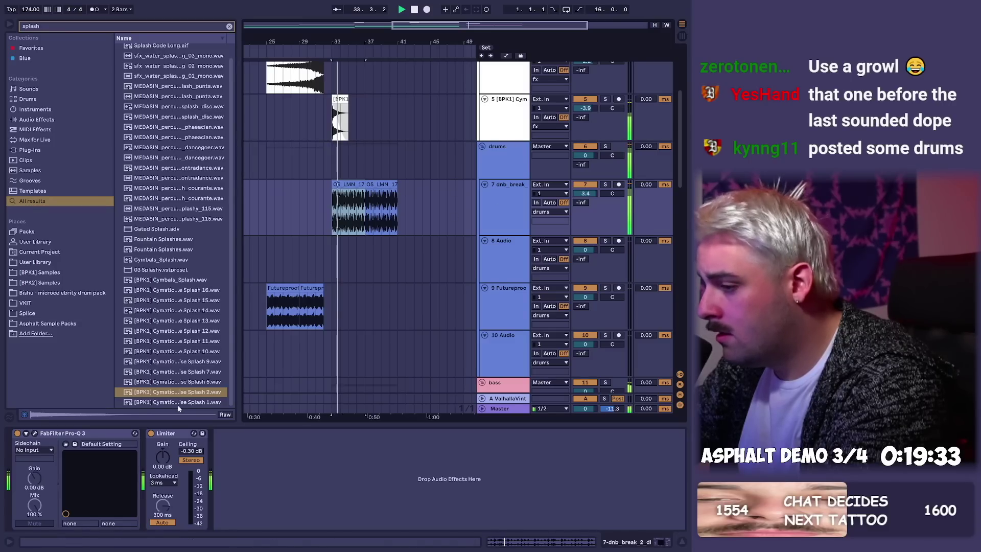
drag(163, 457, 162, 453)
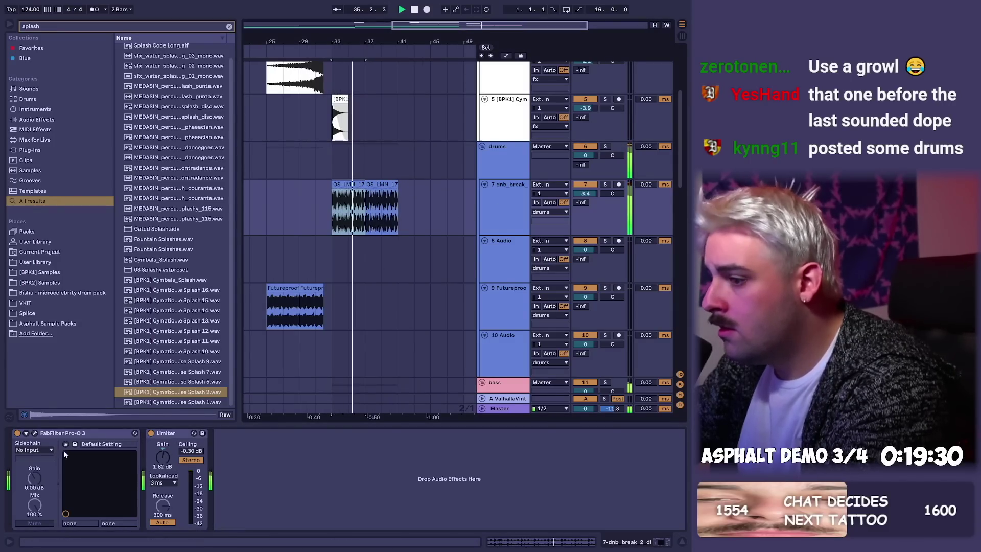
- Add a 24 dB/oct low cut at about 175 Hz in the dnb_break track's Pro-Q 3, stop playback and close the EQ
click(34, 433)
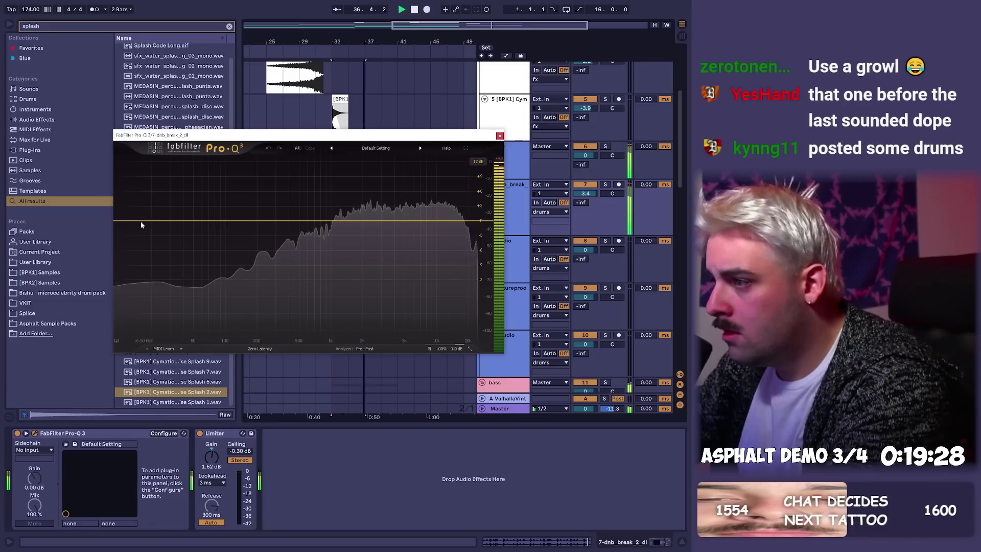
click(239, 213)
drag(239, 215, 251, 223)
key(space)
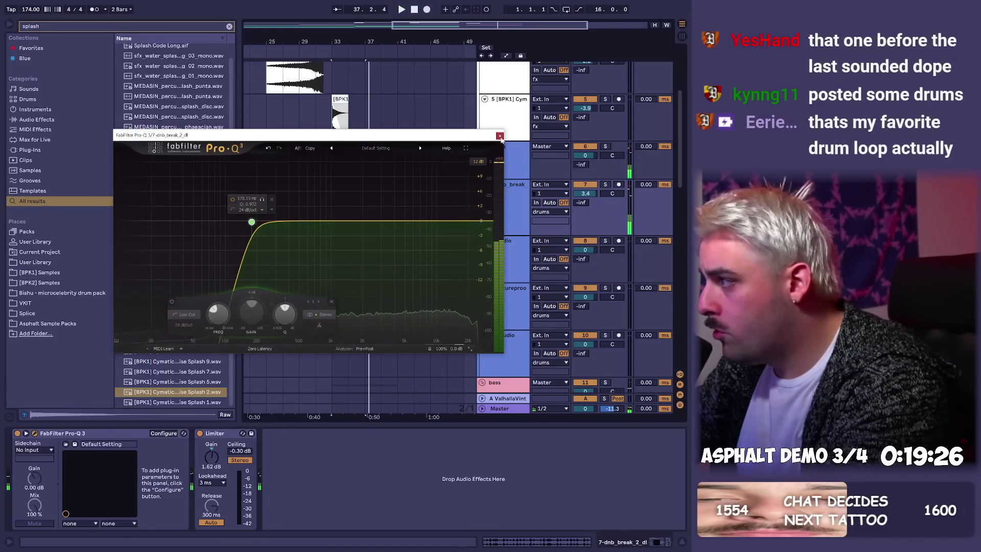
click(499, 136)
click(301, 204)
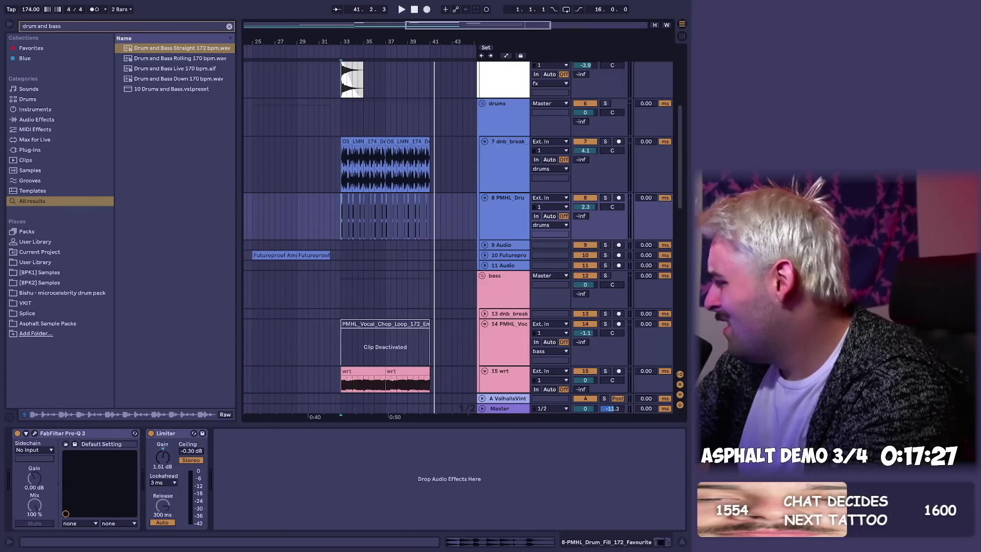
- Bring the MODE_melodic_loop_145 audio from the Downloads folder onto a new bass-group track at bars 33 to 41
key(alt+Tab)
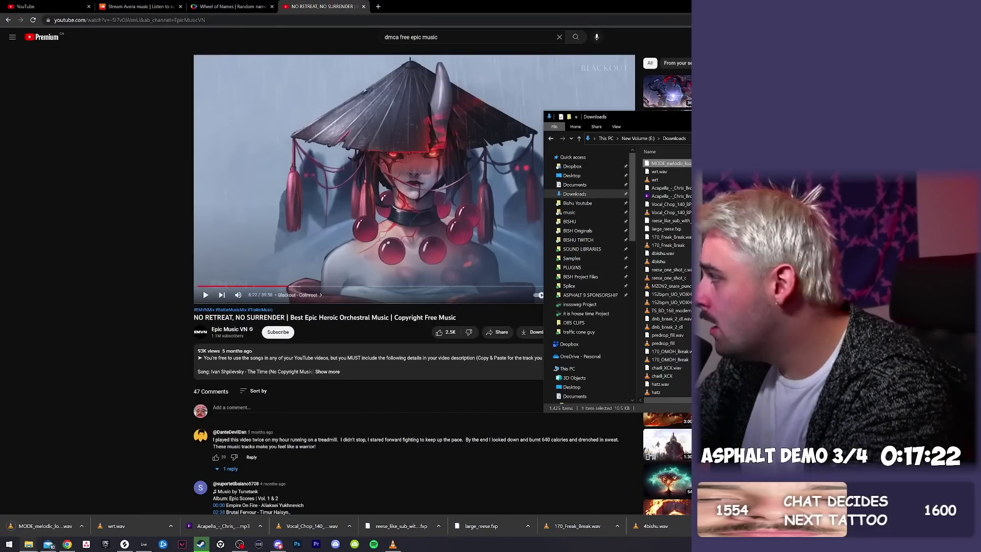
key(alt+Tab)
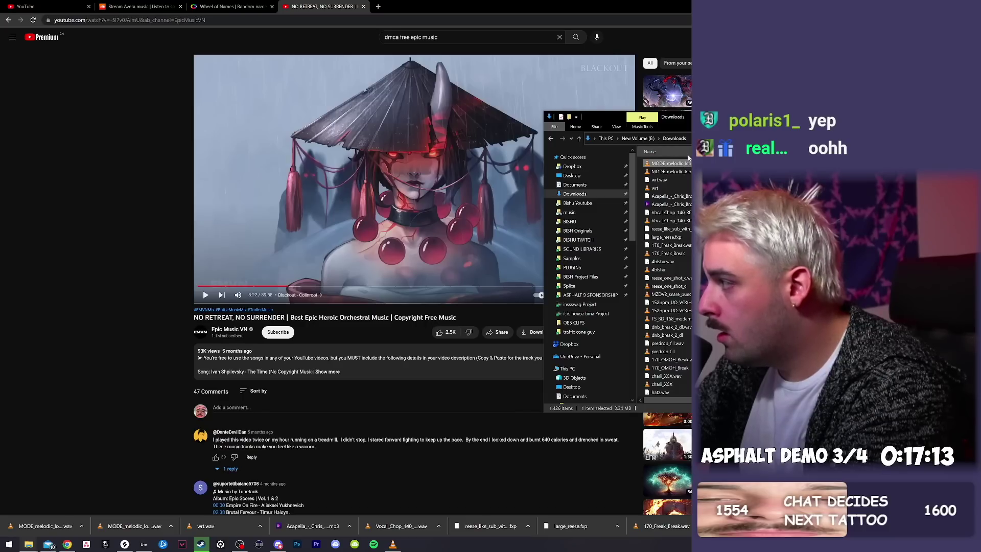
key(alt+Tab)
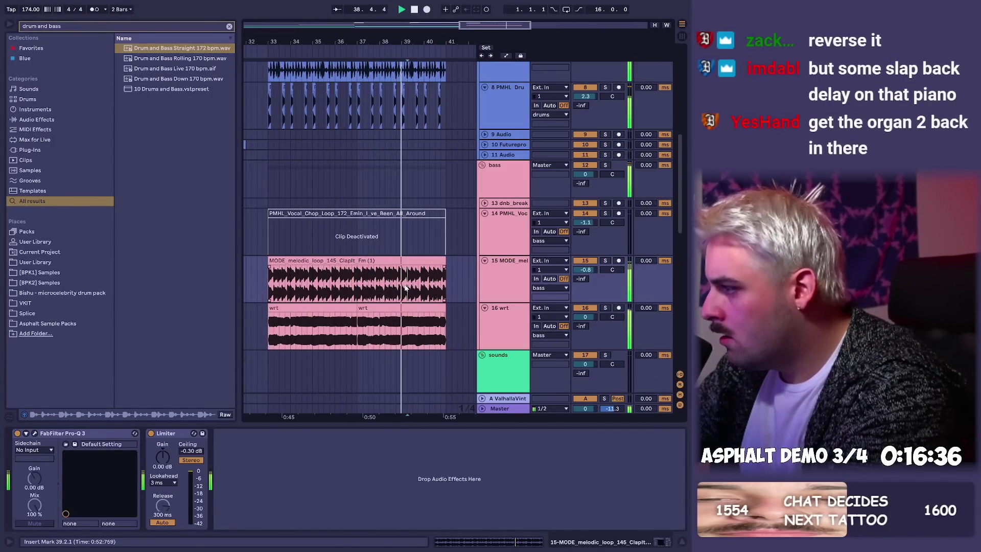
- Delete the second wrt clip at bars 37 to 41 and stop playback
click(361, 310)
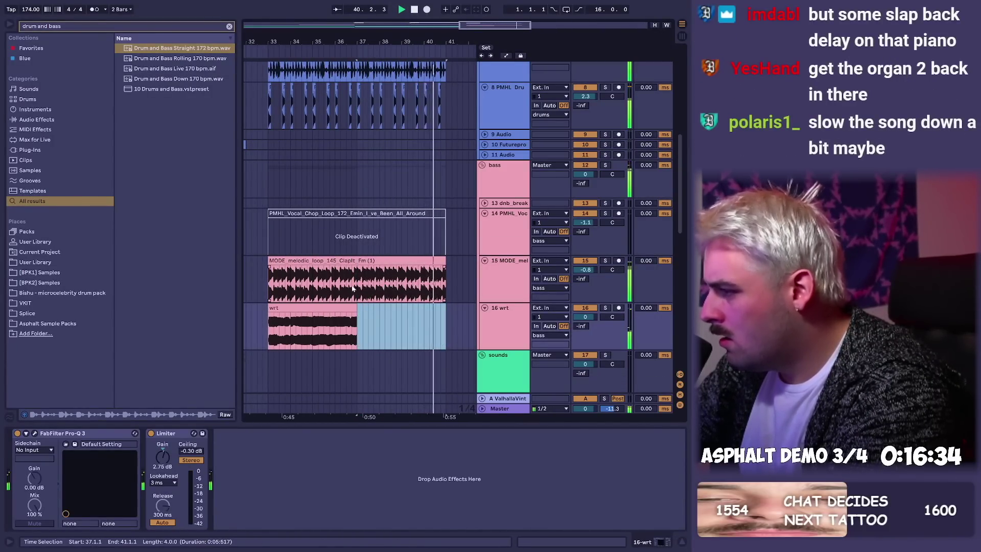
click(335, 268)
key(space)
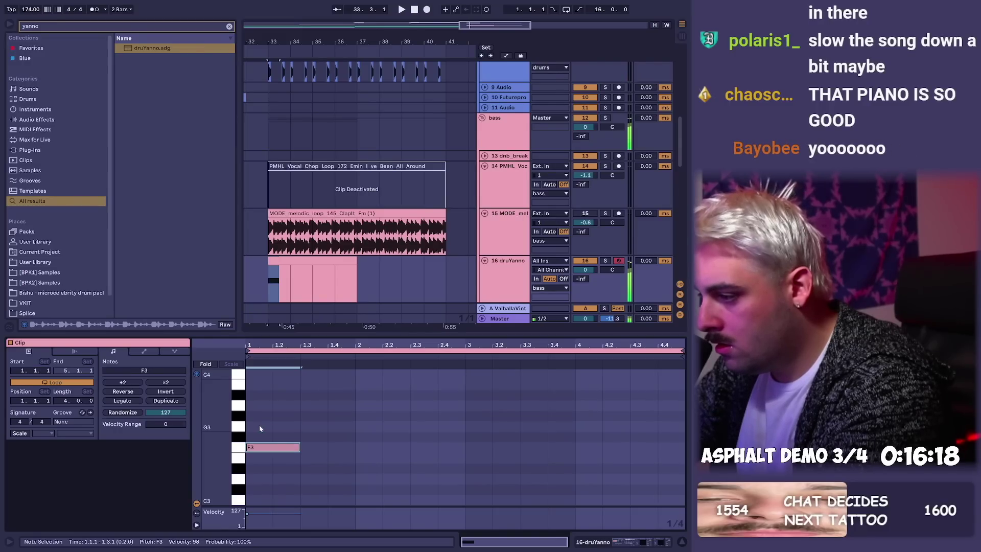
- Raise the druYanno clip's F3 note to F#3, try it an octave lower and back, and leave the note editor
key(Up)
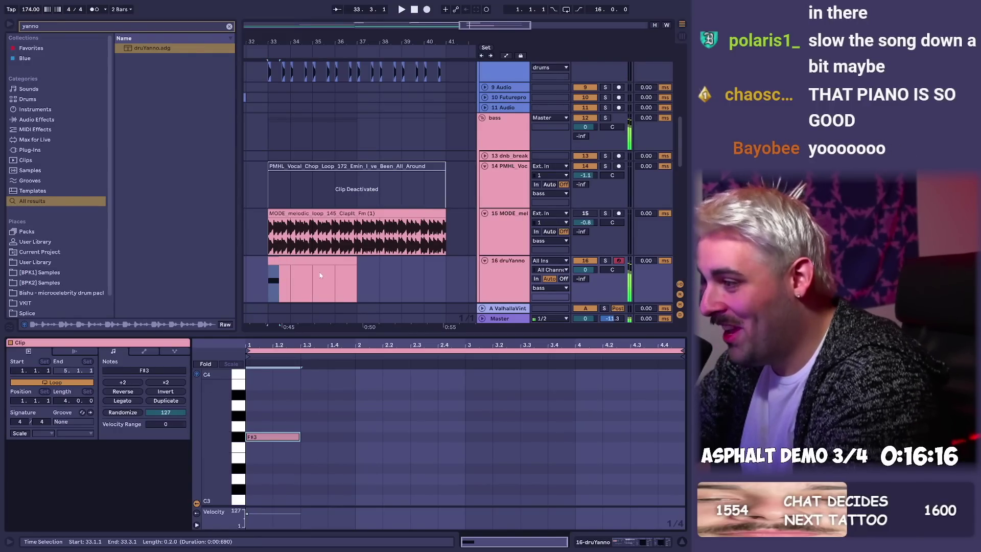
key(shift+Down)
key(shift+Up)
key(shift+Tab)
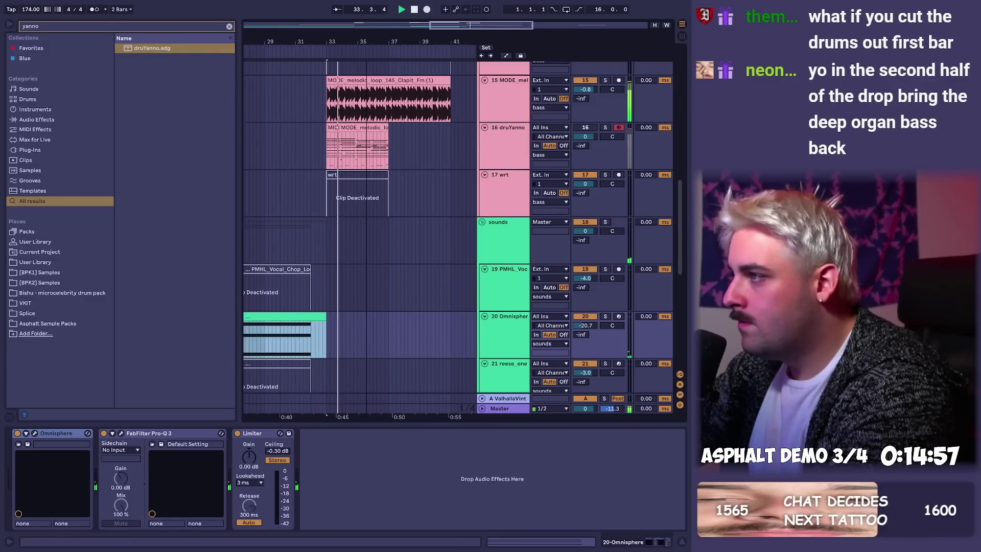
- Cut the dnb_break drum loop from just after the bar 33 hit to about 34.4 and set the playback start at bar 33
scroll(394, 182, up, 2)
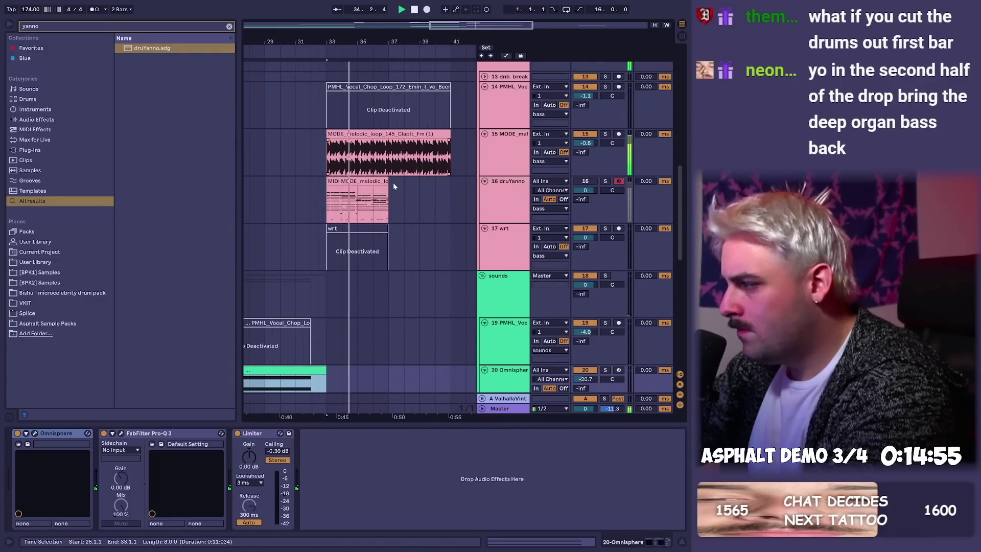
click(339, 157)
scroll(339, 135, up, 3)
scroll(360, 235, up, 4)
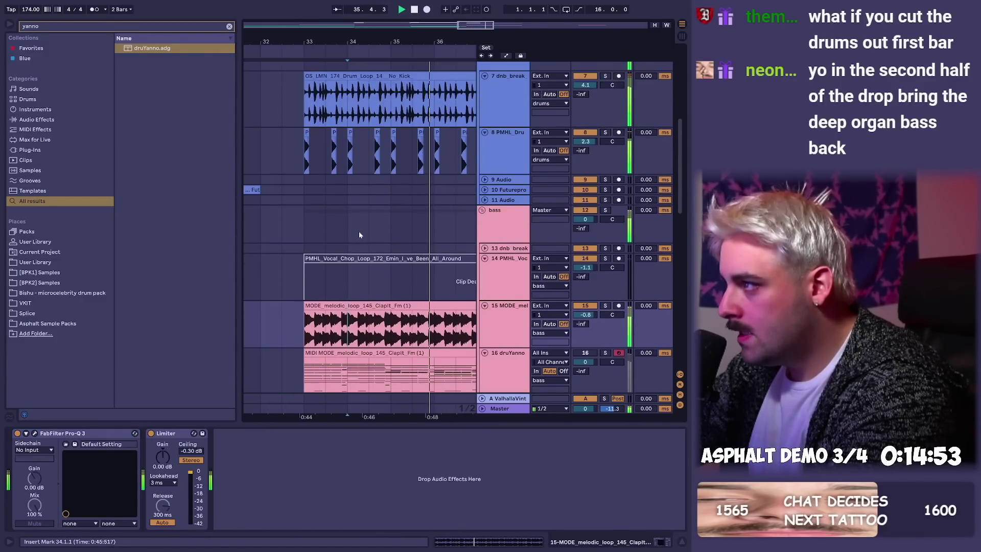
key(space)
drag(310, 168, 383, 158)
key(Delete)
click(303, 158)
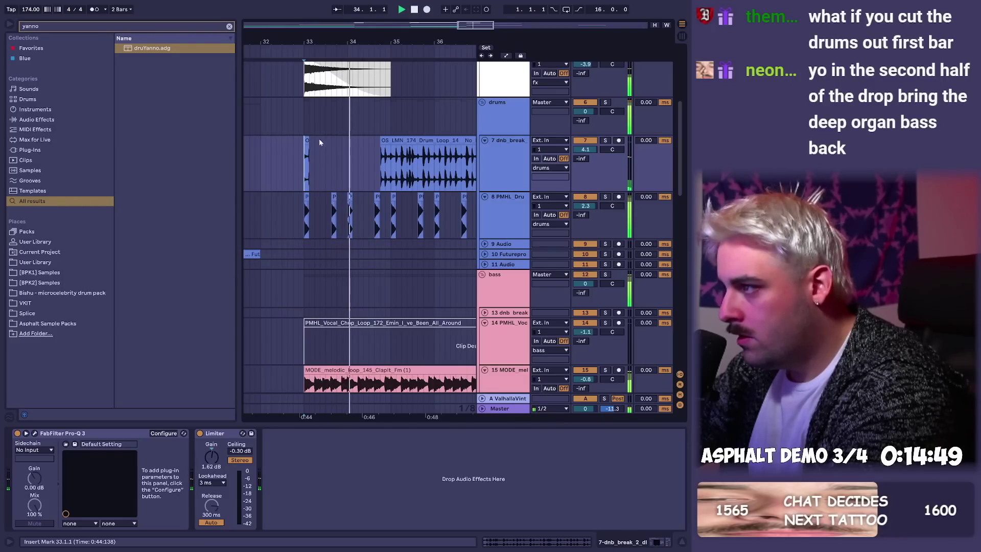
- Delete the PMHL drum fill hits from about 33.3 to 34.3 and move the Cymatics white noise clip to bars 35 to 37
drag(321, 210, 369, 206)
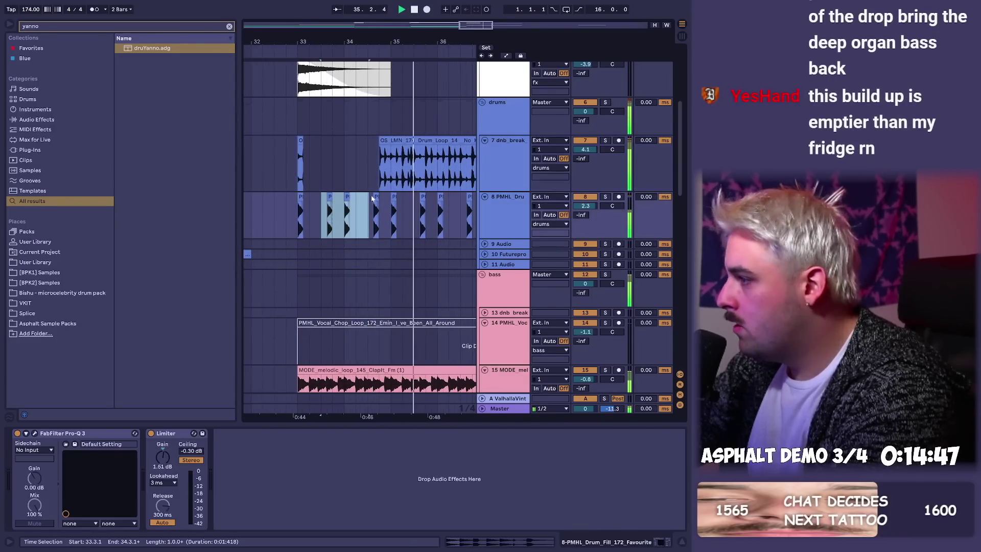
scroll(382, 204, down, 3)
scroll(382, 199, up, 2)
click(369, 98)
key(Delete)
click(370, 105)
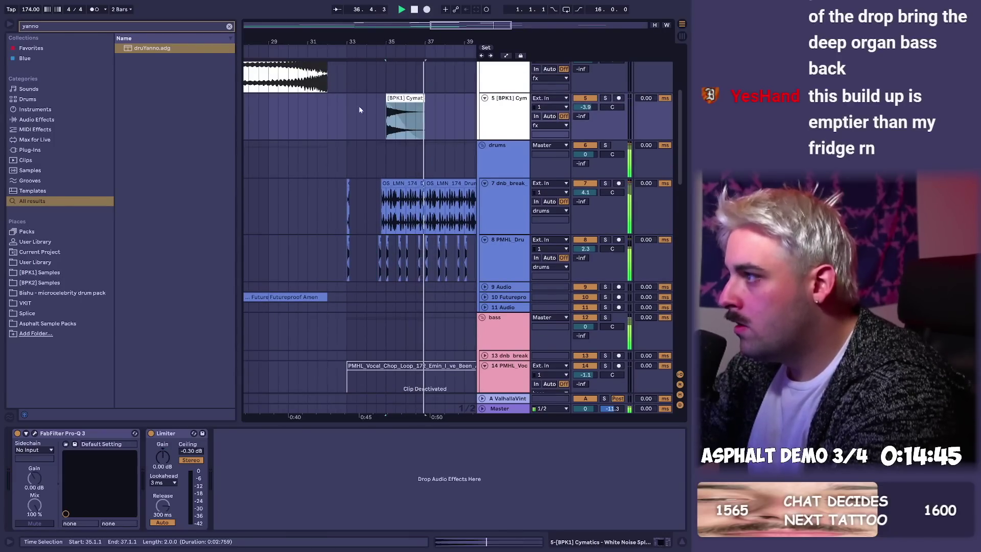
- Add an Operator MIDI track with a new clip below the MODE melodic loop and search the browser for serum
click(317, 78)
scroll(429, 300, down, 4)
scroll(429, 301, down, 2)
click(354, 273)
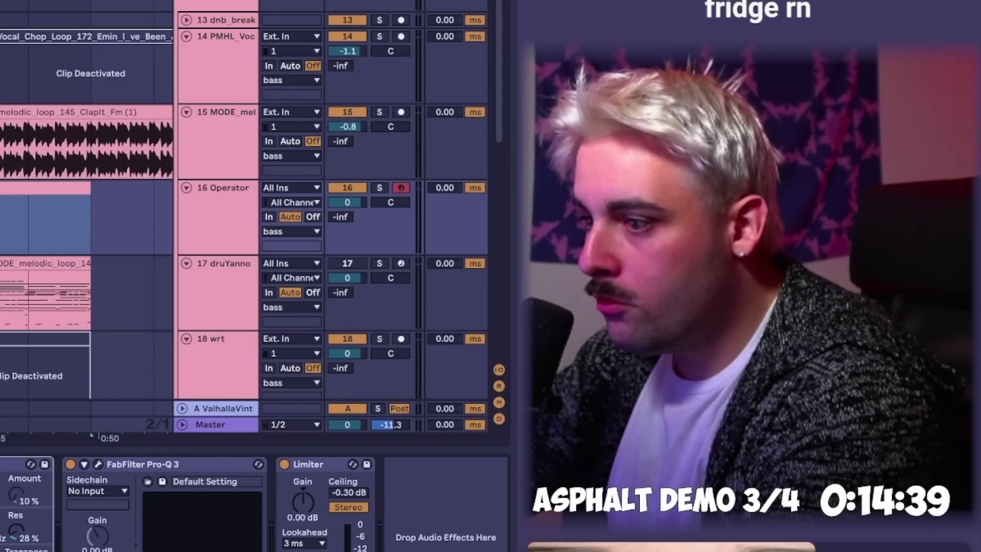
click(73, 22)
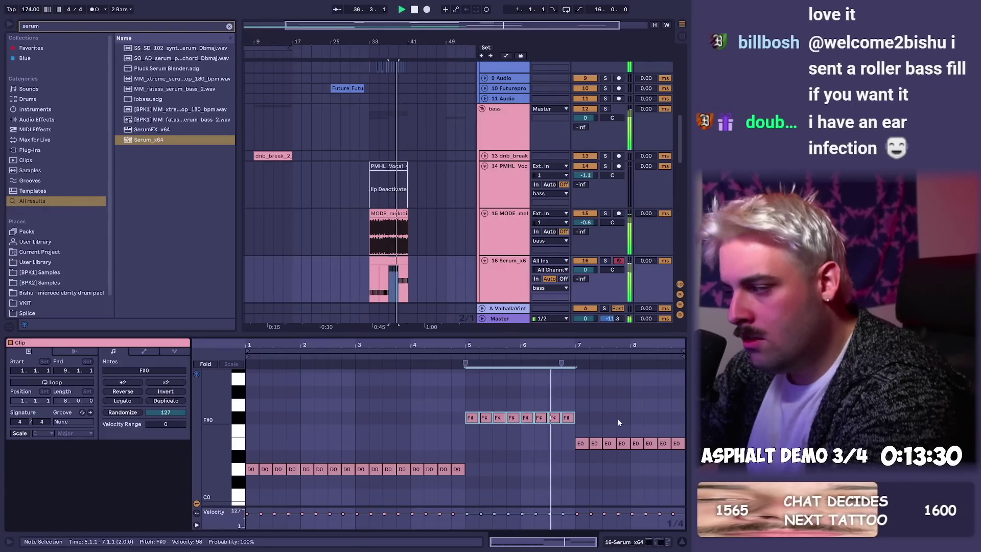
- Stop playback and move the M1 organ track from the sounds group into the bass group below the Serum track
click(400, 258)
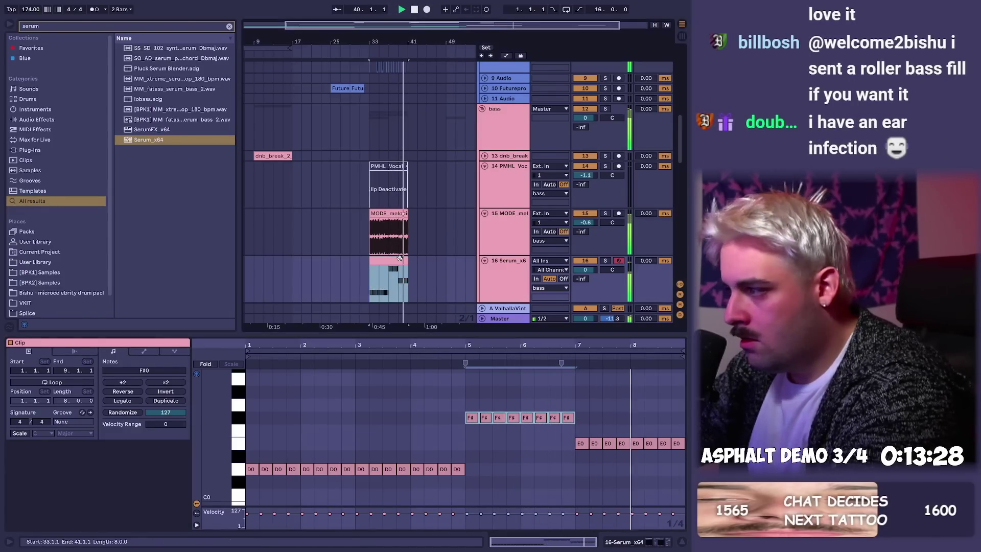
key(shift+Tab)
click(391, 249)
key(space)
scroll(424, 195, down, 3)
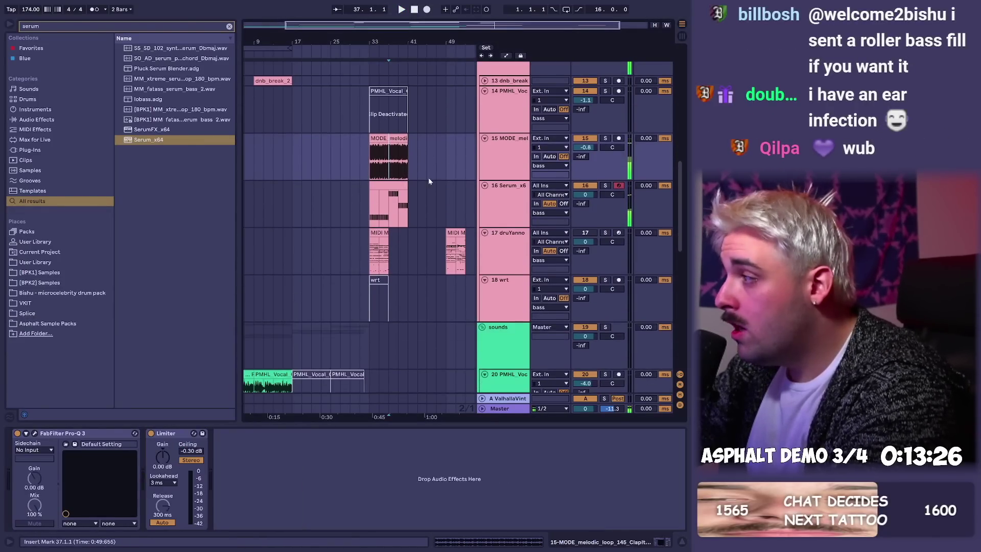
scroll(430, 179, down, 8)
click(309, 316)
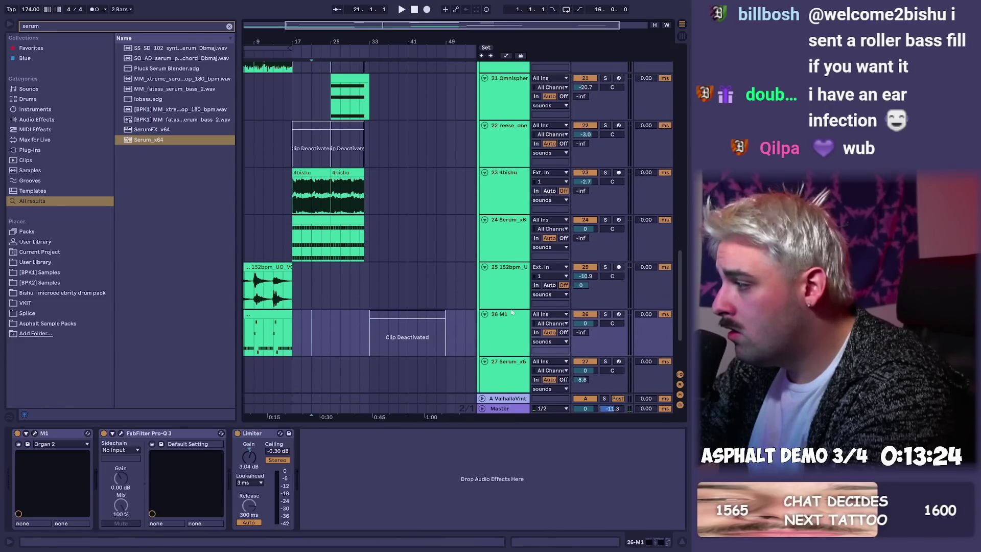
scroll(513, 308, up, 5)
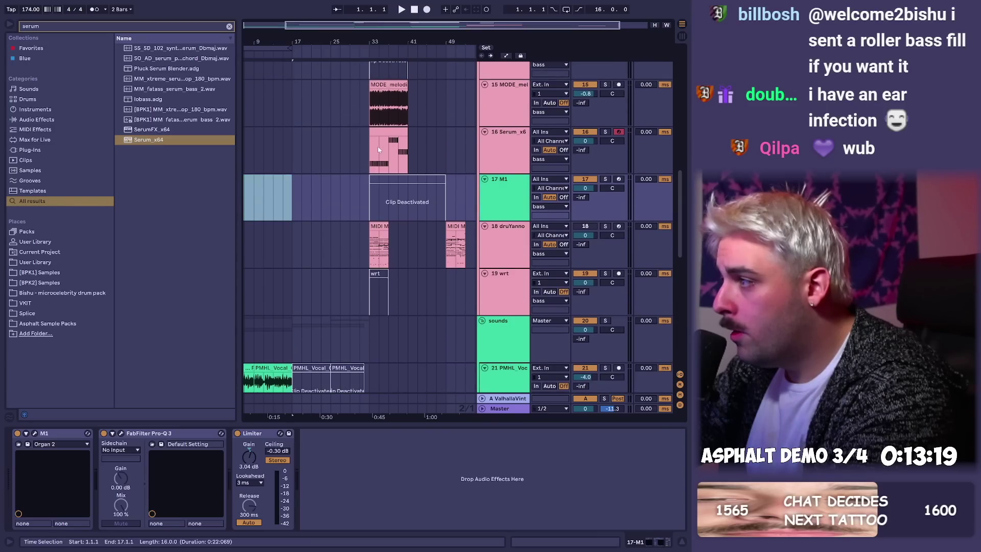
- Move the Serum bass clip at bars 33 to 41 onto the M1 track, play it and set the M1 volume to -0.8 dB
drag(379, 150, 379, 198)
key(space)
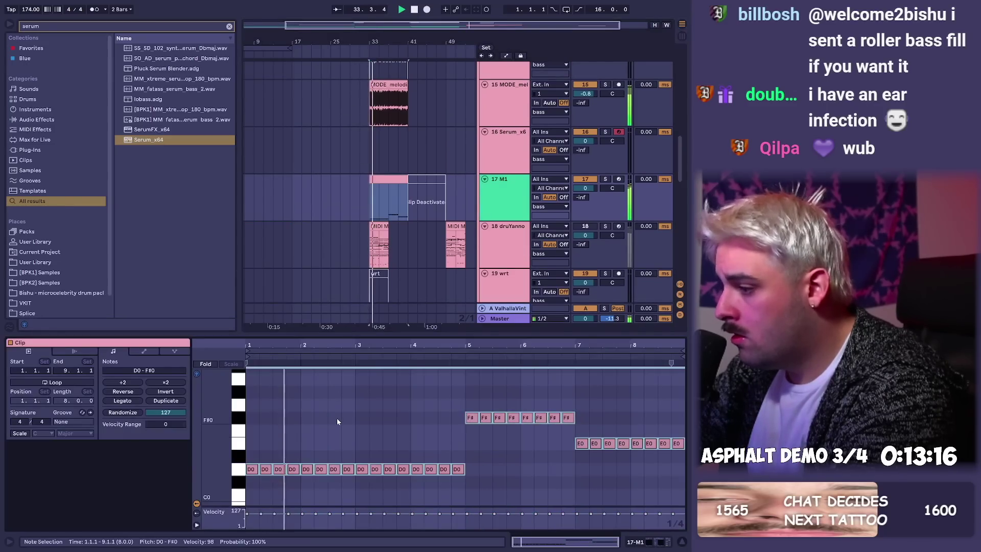
key(shift+Tab)
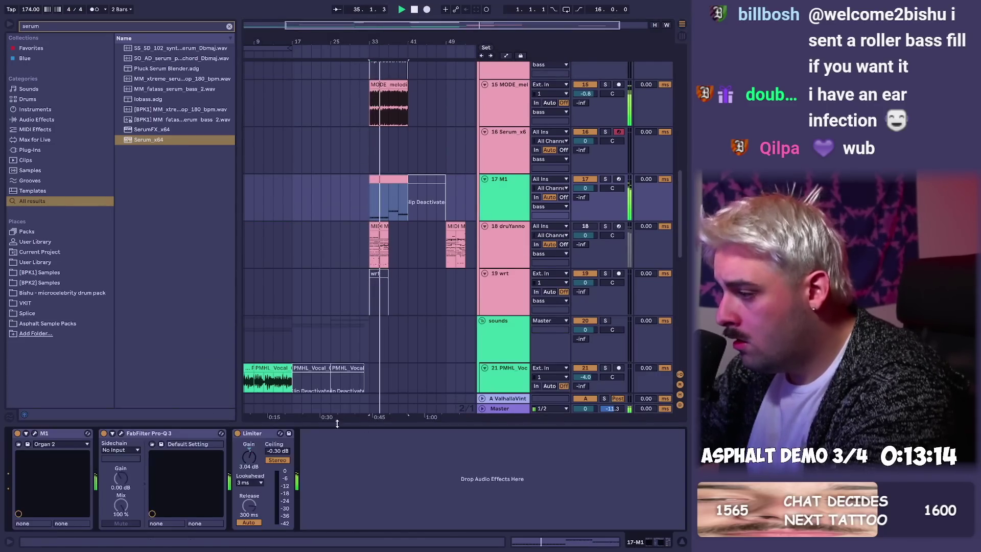
key(ctrl+1)
drag(586, 188, 585, 192)
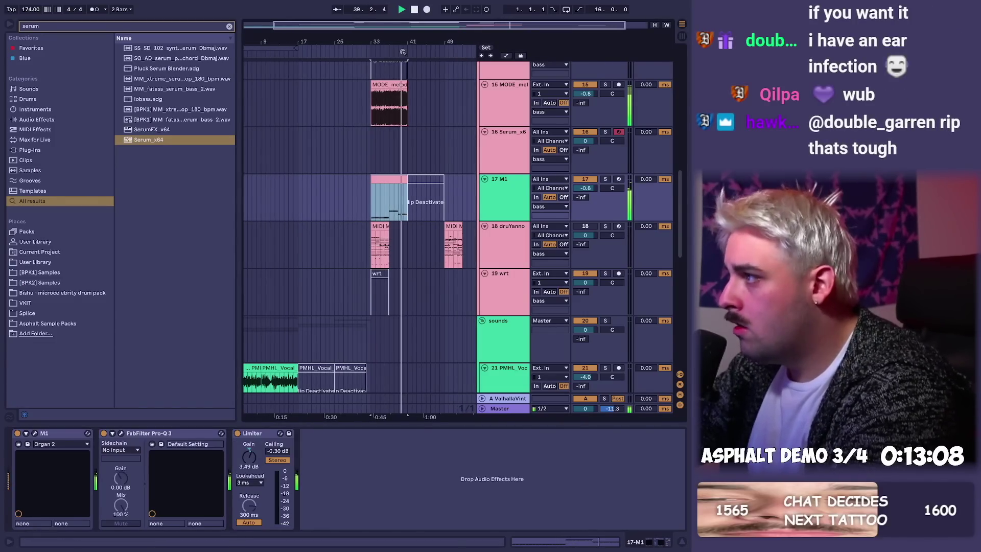
- Duplicate the time of bars 33 to 41 and set the insert point at the first FVP_kit4 clip
scroll(403, 56, up, 3)
key(ctrl+shift+d)
scroll(407, 49, down, 2)
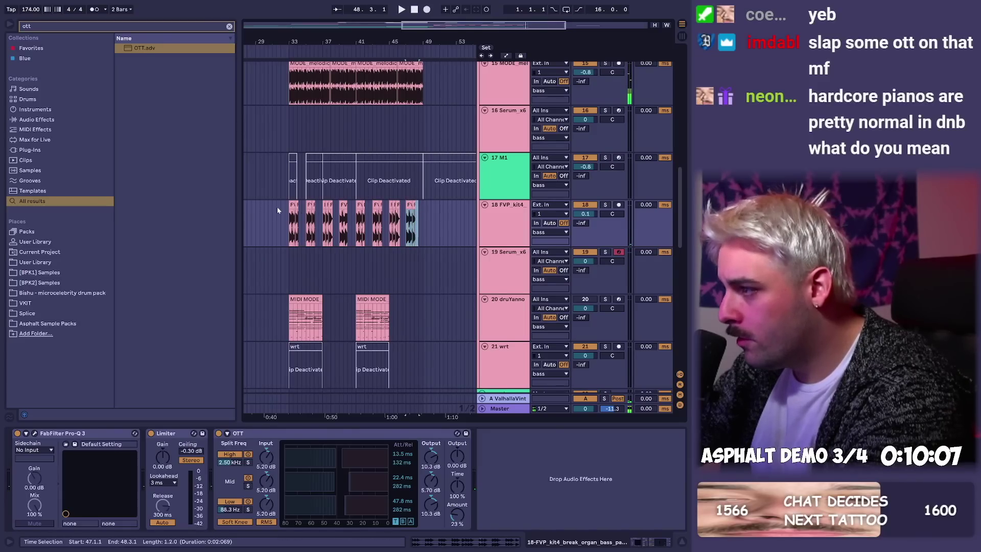
click(288, 206)
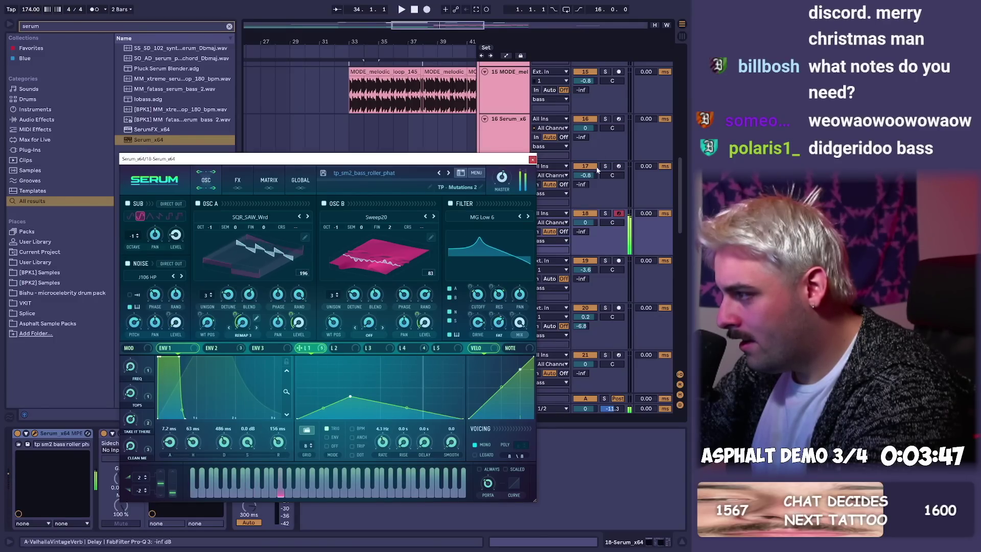
- Leave the note editor and extend the start of the second Serum roller bass clip back to bar 36
click(580, 185)
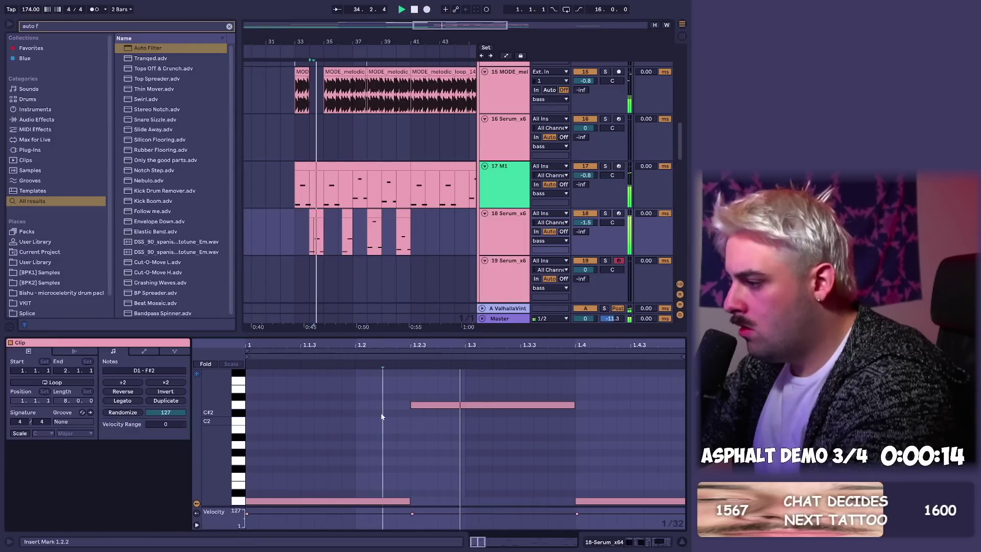
key(shift+Tab)
click(344, 211)
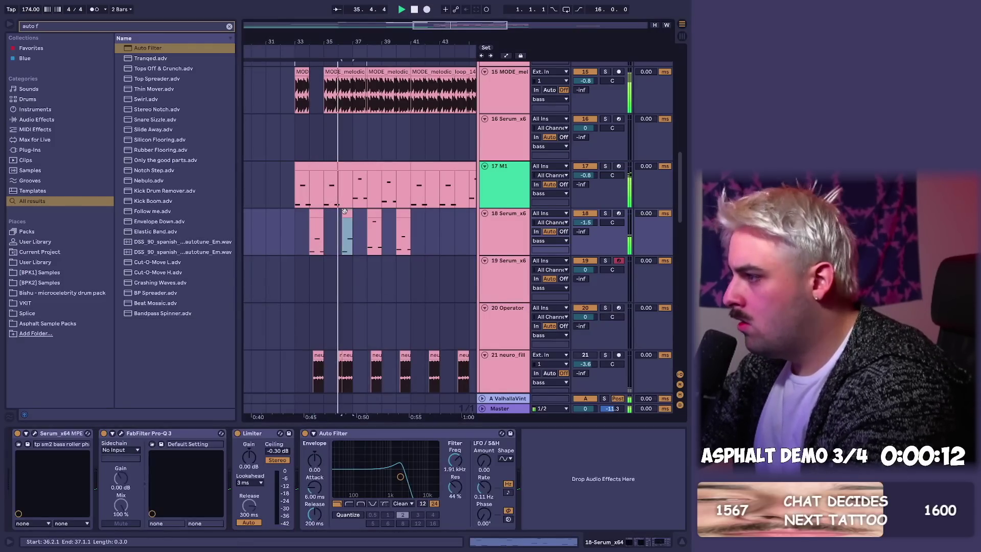
drag(343, 212, 337, 213)
click(337, 200)
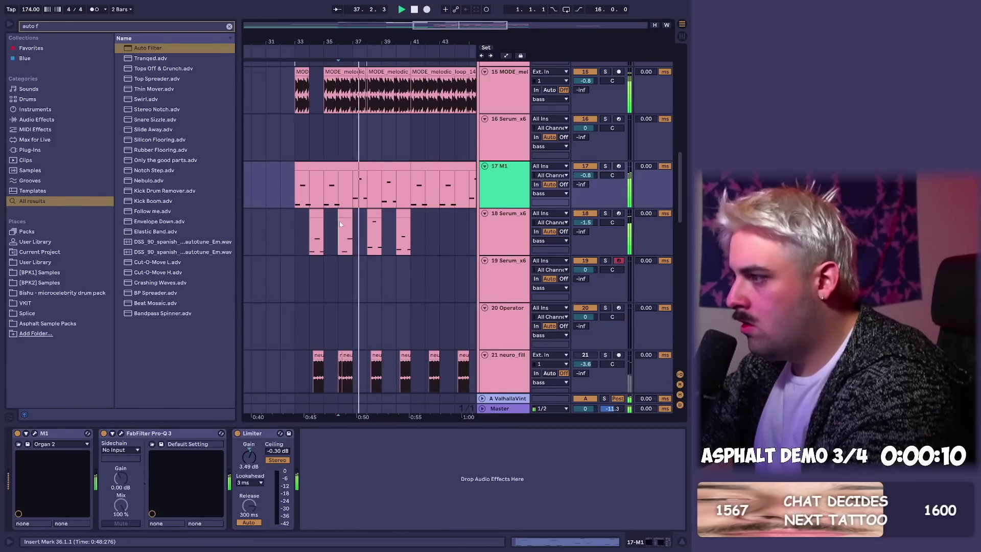
- Lower the F#3 note in the Serum roller bass clip at bar 38 by one octave and stop playback
click(340, 224)
key(shift+Tab)
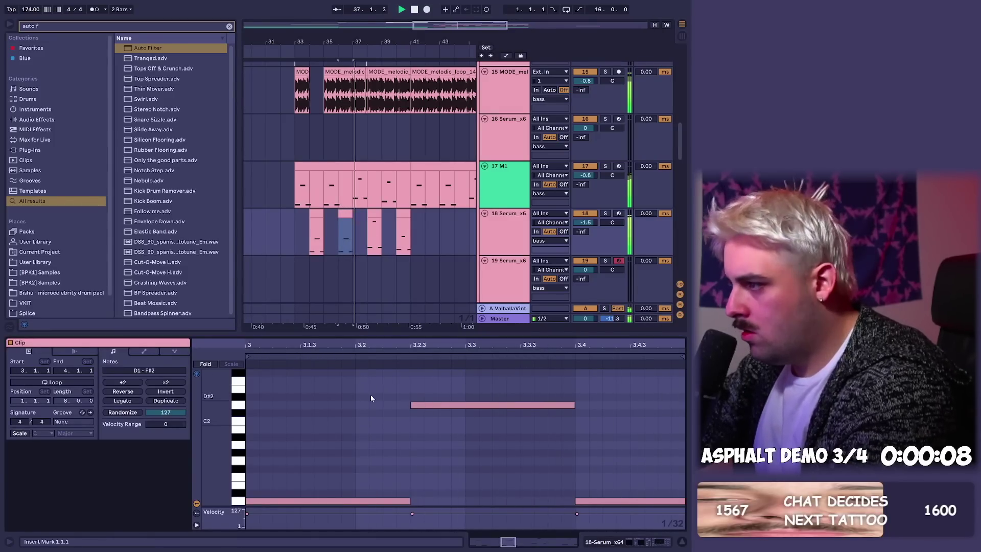
click(372, 212)
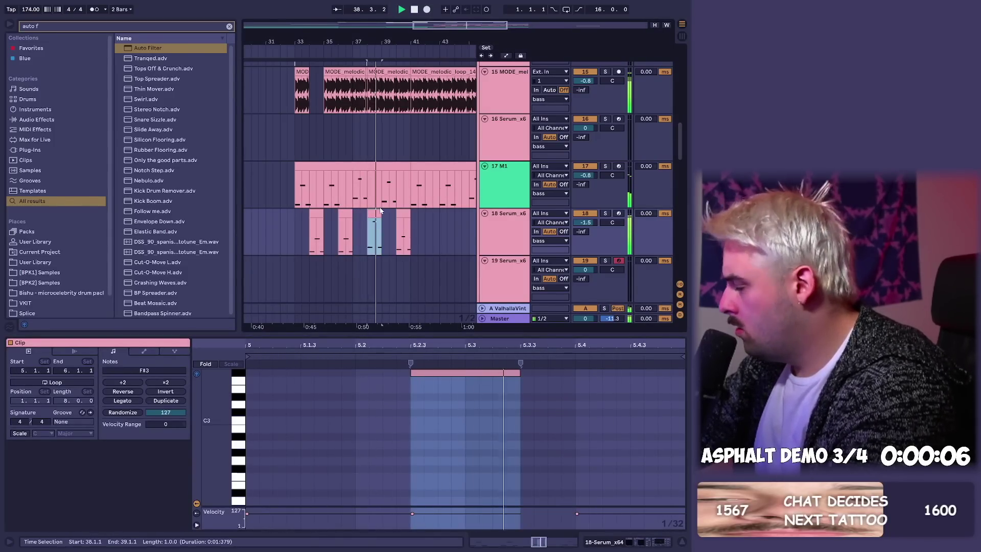
click(478, 373)
key(shift+Down)
key(space)
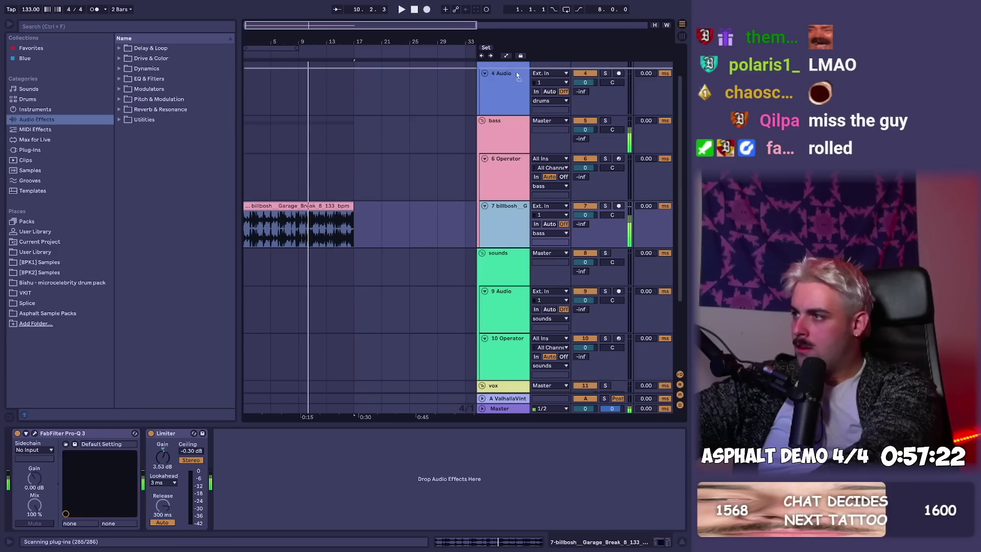
- Move the Garage Break 133 bpm track into the drums group and apply the group's blue colour to its tracks and clips
scroll(493, 149, down, 3)
scroll(492, 148, up, 2)
click(495, 90)
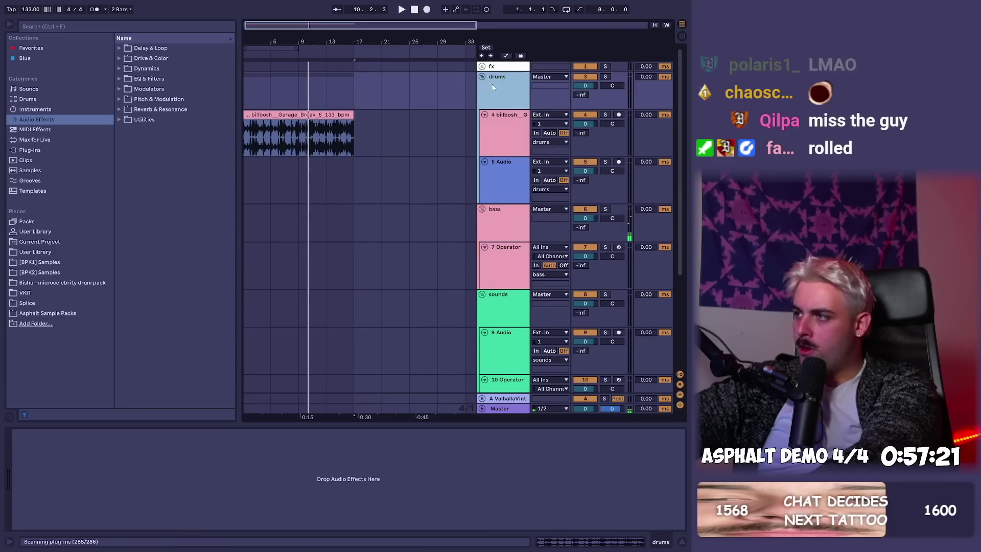
right_click(496, 90)
click(533, 249)
click(298, 115)
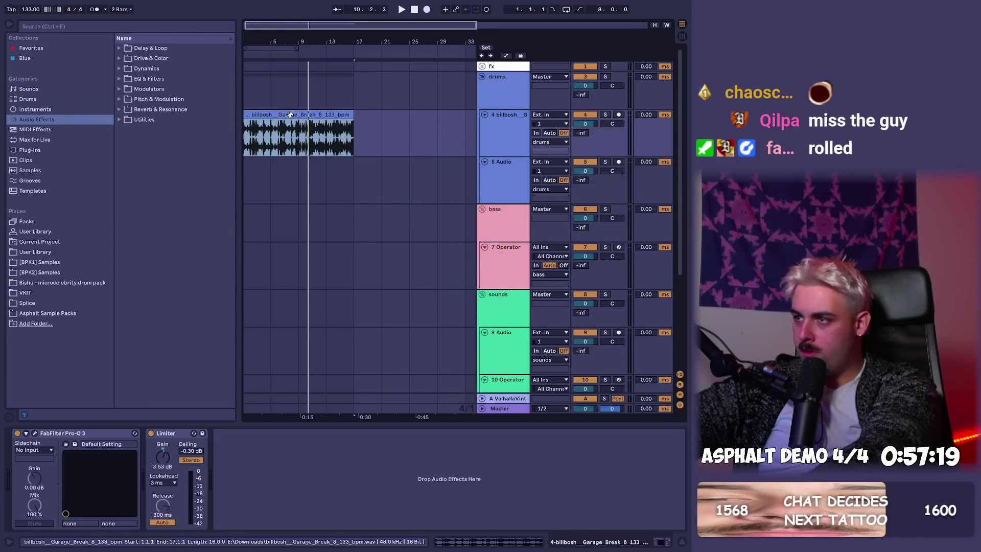
scroll(298, 115, down, 1)
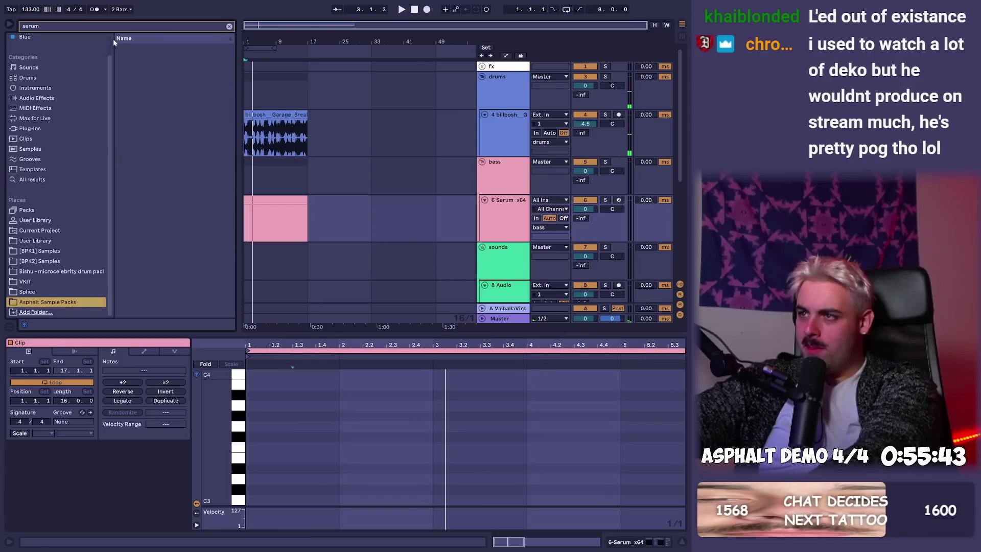
- Open the Asphalt Sample Packs folder, expand 2 Environment and audition sfx_am_desert.wav
click(81, 304)
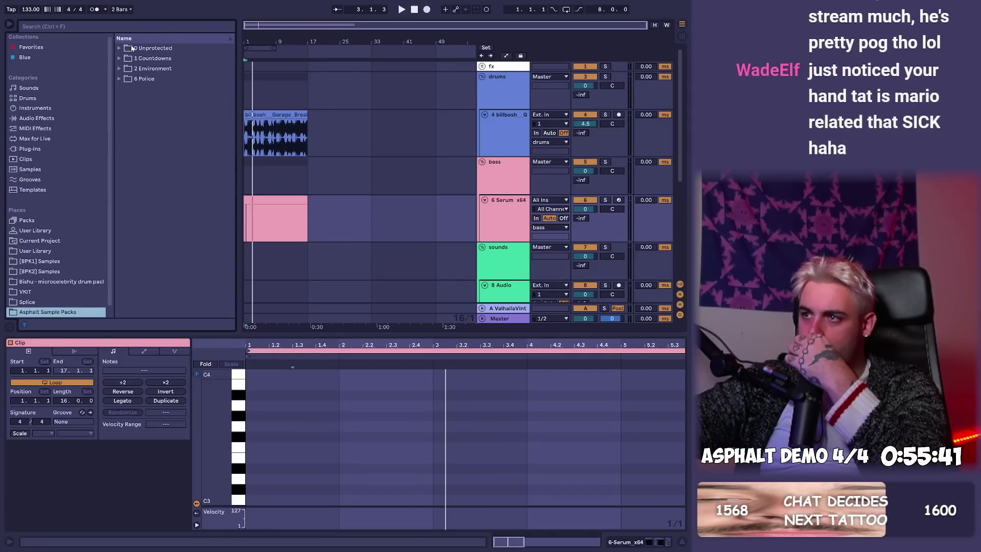
click(119, 69)
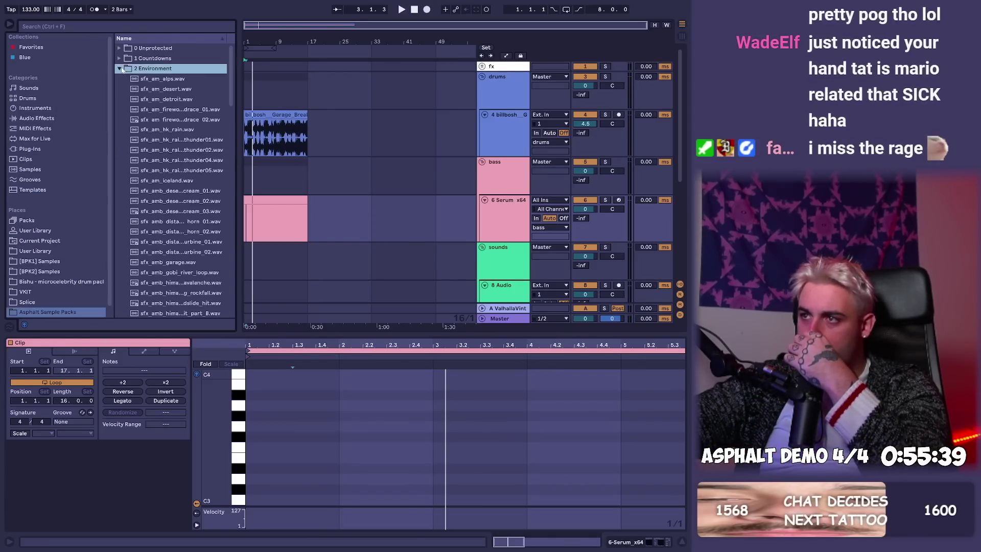
scroll(149, 162, down, 3)
scroll(193, 242, up, 3)
click(170, 88)
scroll(184, 174, down, 3)
scroll(197, 220, up, 3)
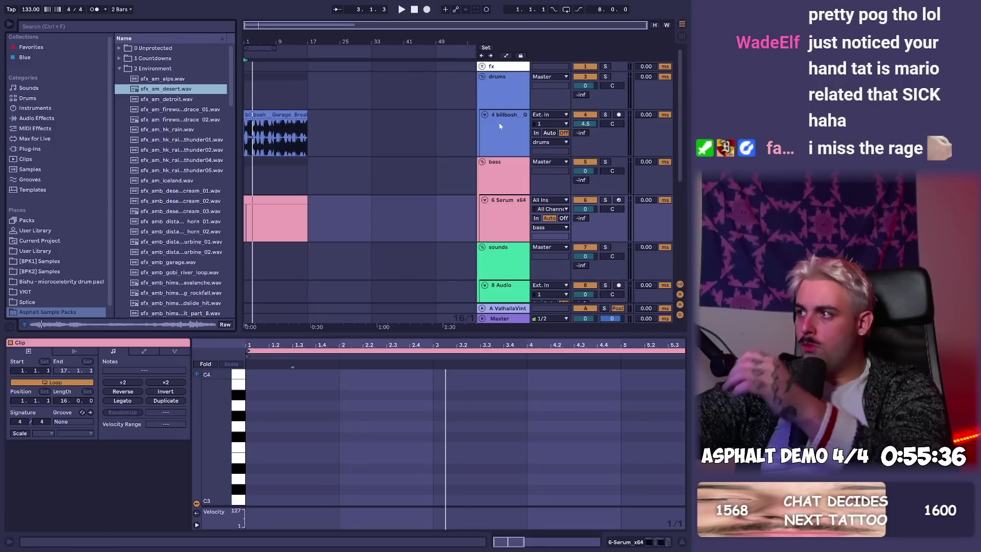
- Unfold the fx group, set the desert ambience track's volume to -7.1 dB and raise its Pro-Q 3 low-cut frequency
click(482, 67)
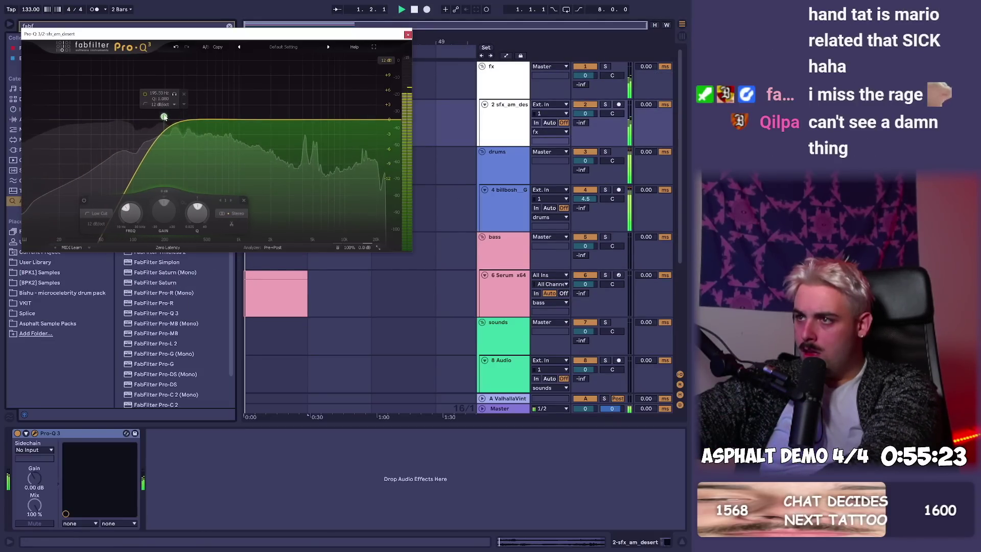
drag(577, 113, 576, 125)
drag(193, 120, 227, 120)
click(408, 34)
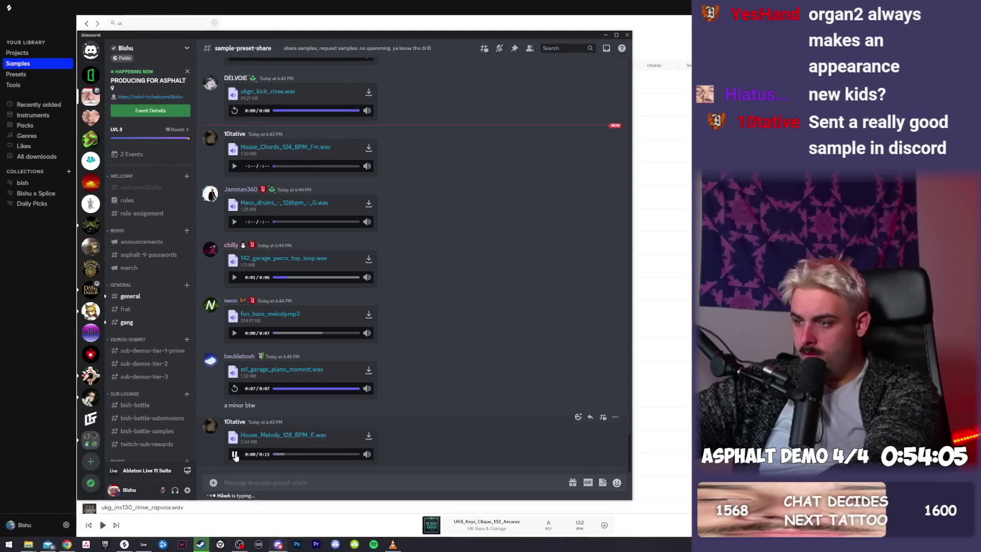
- Audition House_Melody_128_BPM_E.wav in the sample-preset-share channel on Discord
click(233, 455)
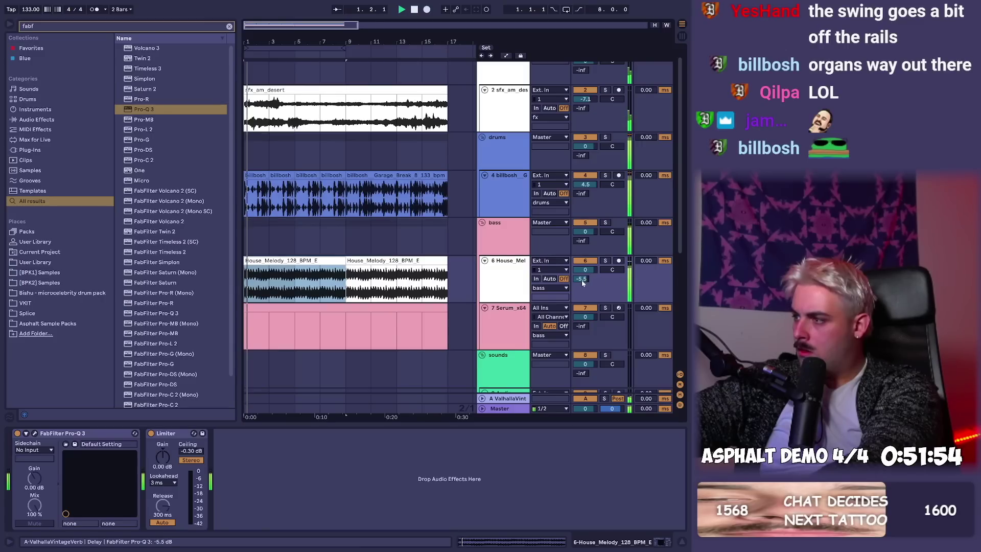
- Set the House Melody track's reverb send to -12.1 dB and delete the Serum bass track
drag(582, 279, 582, 293)
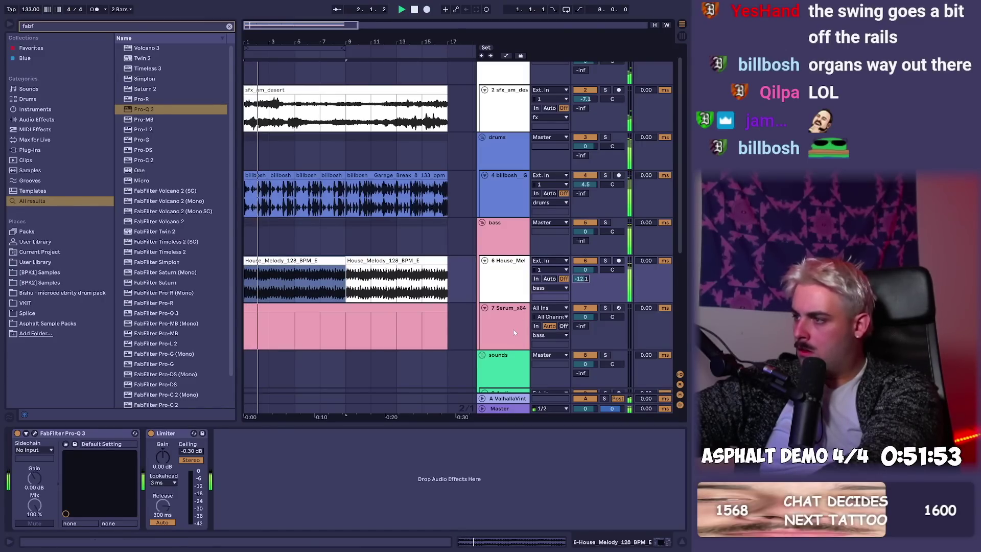
click(514, 332)
key(Delete)
- Select the garage break in bars 9 to 17, and apply the bass group's pink colour to its tracks and clips
click(351, 261)
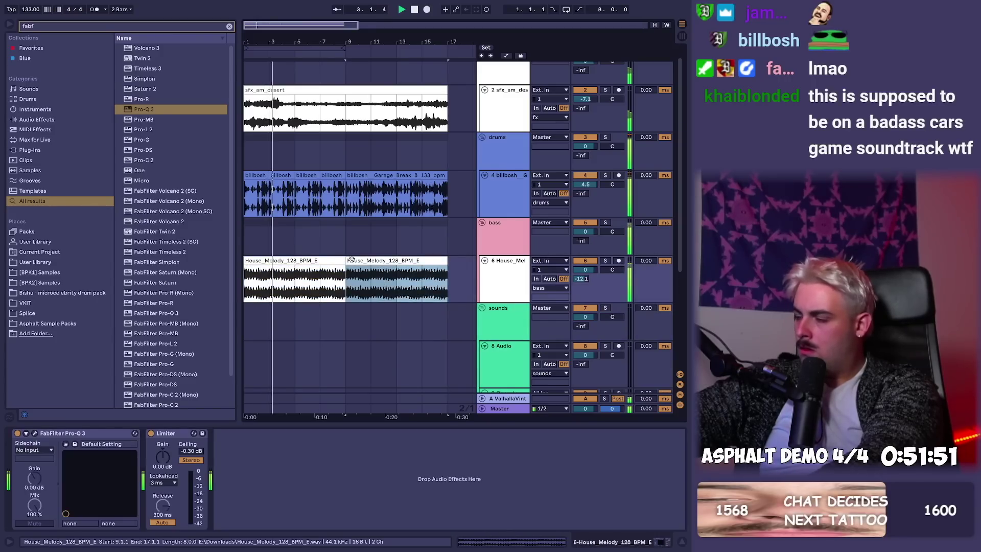
click(251, 173)
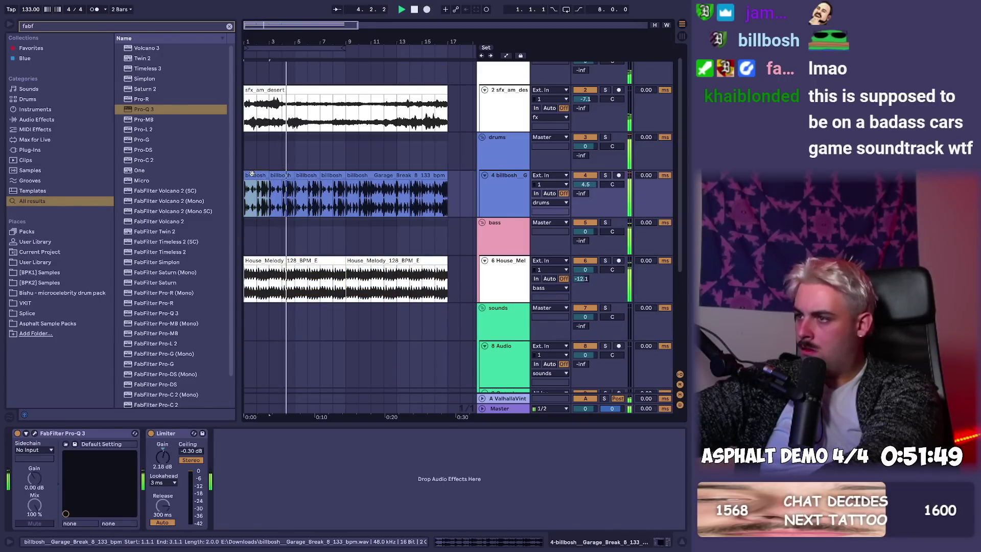
drag(349, 192, 449, 198)
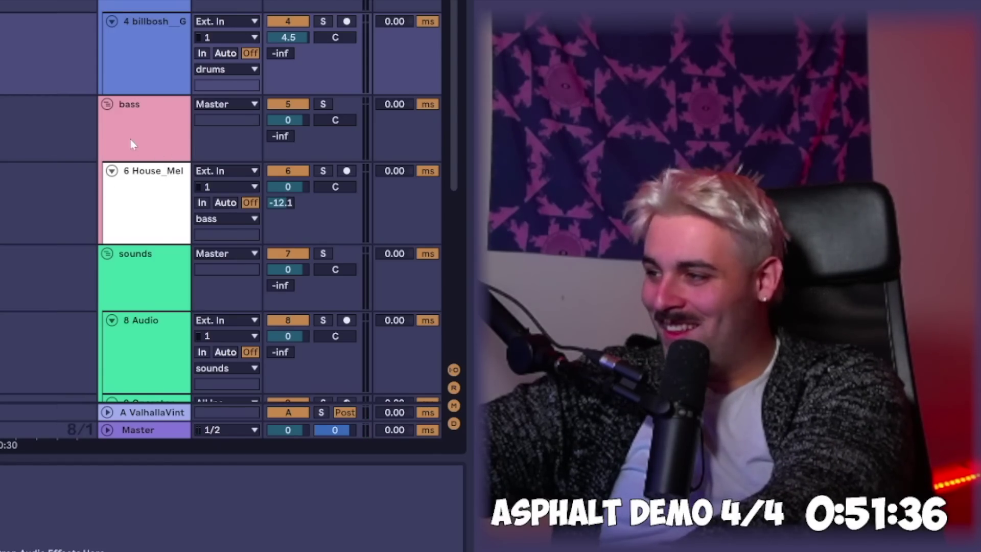
right_click(131, 139)
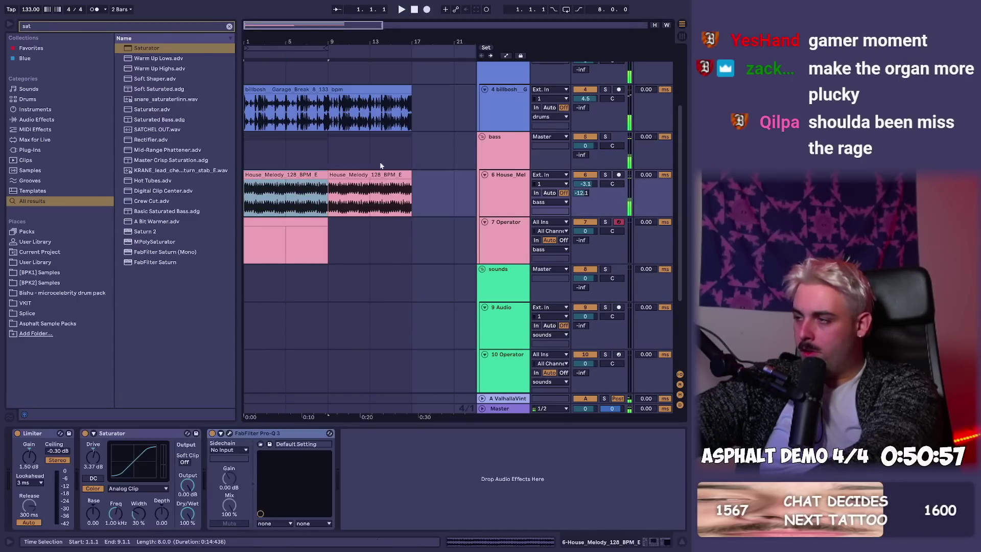
- Delete the House Melody track from the bass group and select the Operator clip
click(523, 181)
key(Delete)
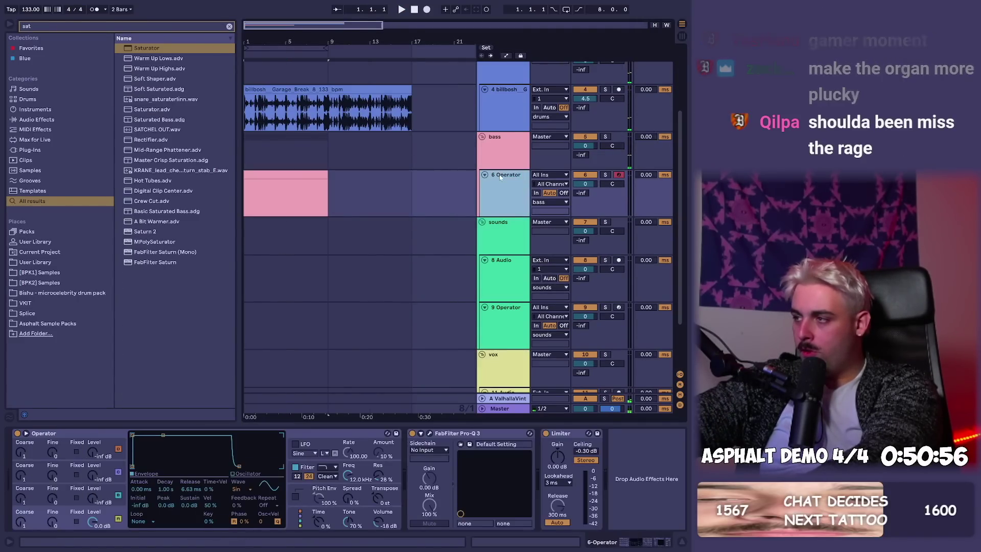
click(272, 172)
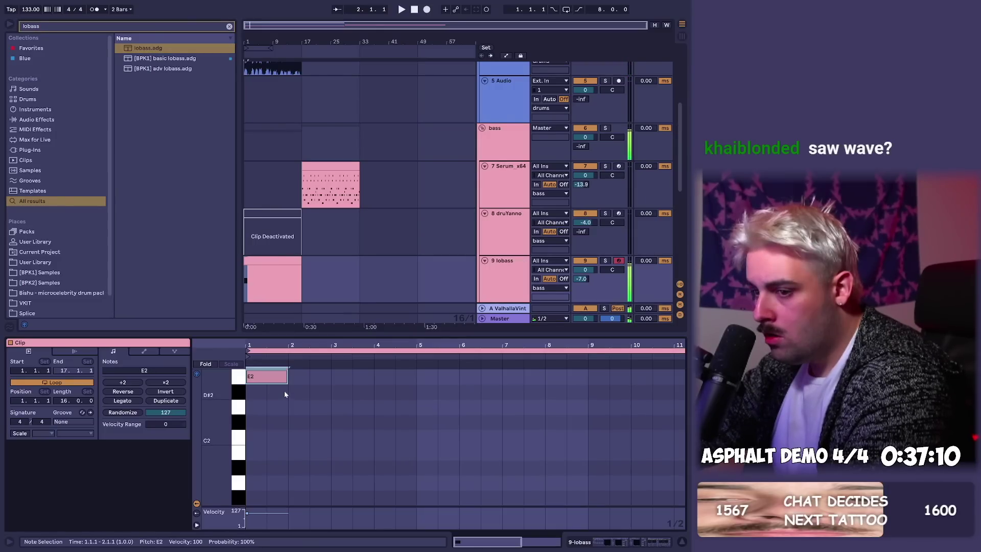
- Build a four-bar line in the lobass clip from one-bar E0 and G0 notes and a two-bar C0 note
scroll(285, 394, up, 3)
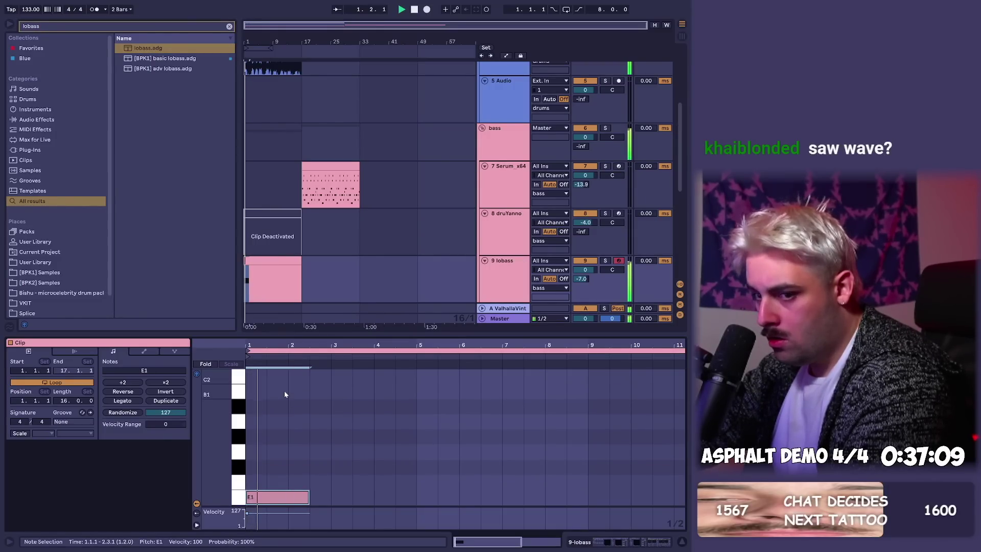
key(shift+Left)
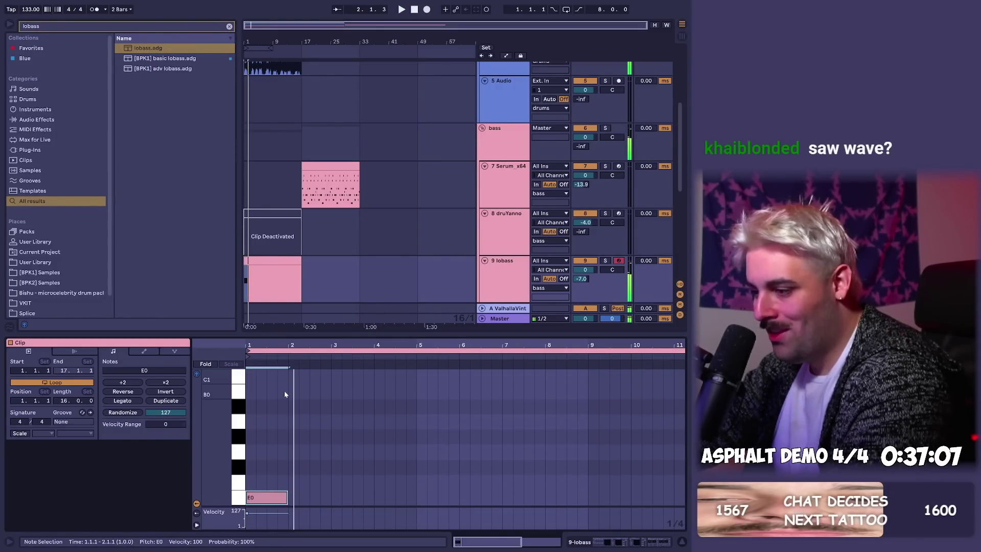
key(shift+Tab)
scroll(285, 460, right, 5)
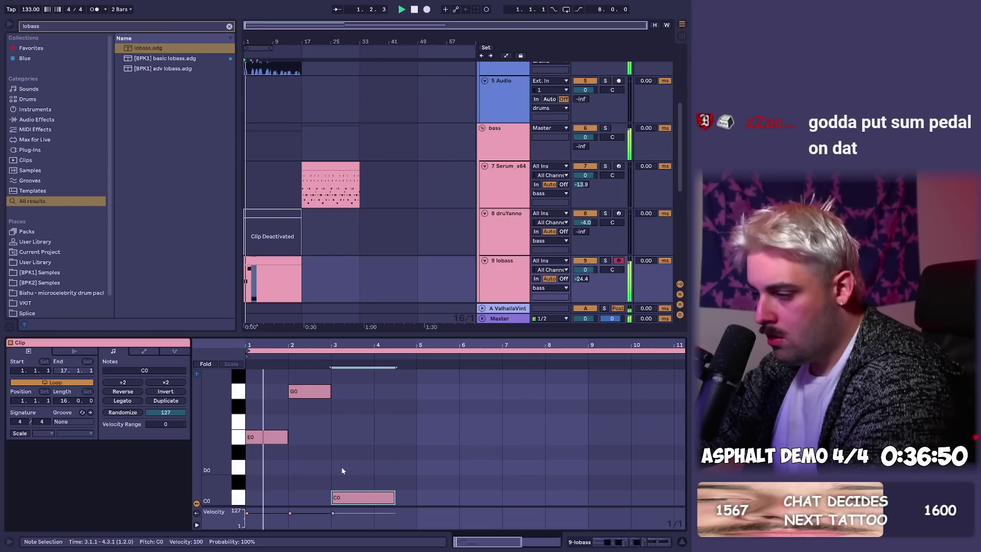
key(shift+Right)
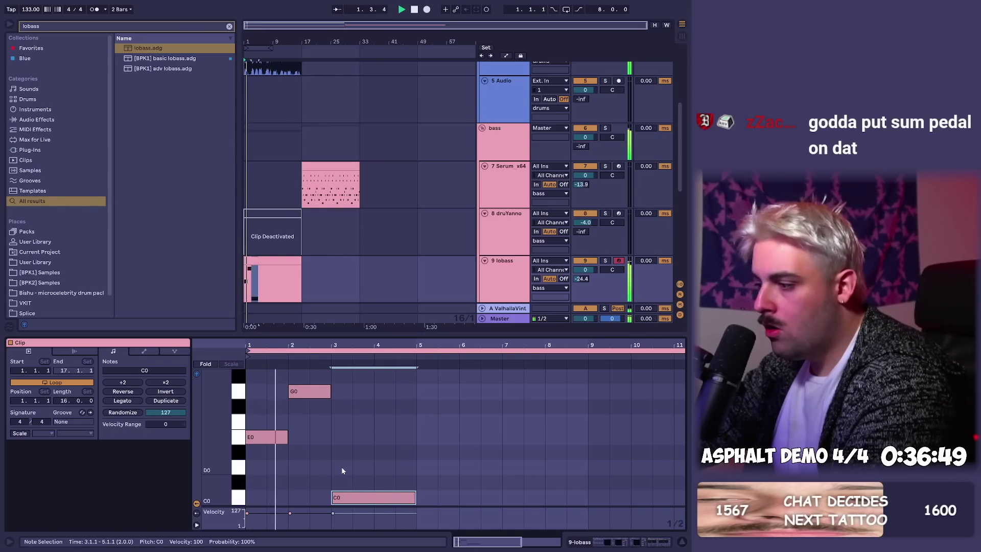
- Split off the four-bar lobass pattern, duplicate it three times up to bar 17 and consolidate the result into one clip
click(266, 280)
key(ctrl+1)
key(ctrl+1)
drag(264, 280, 204, 283)
key(ctrl+d)
key(ctrl+d)
key(ctrl+d)
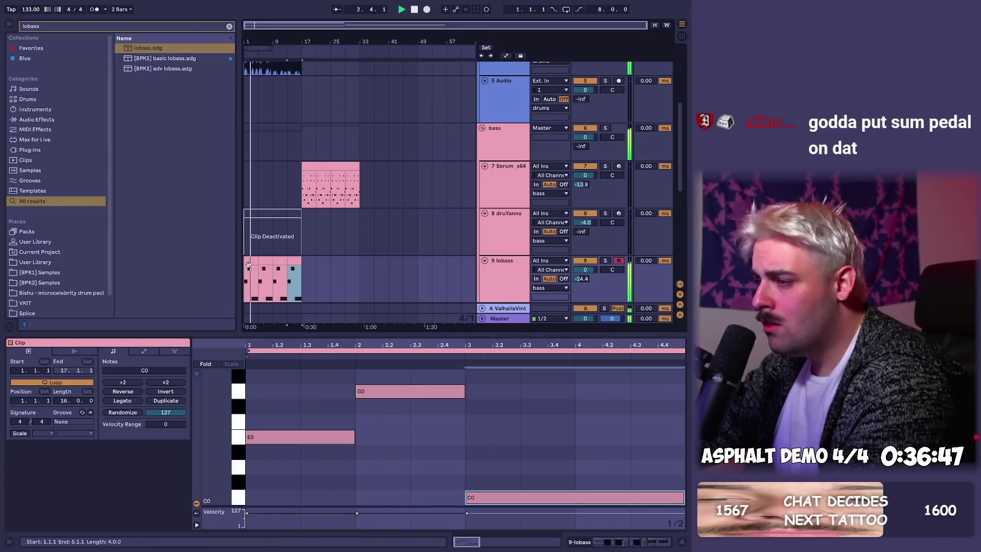
drag(301, 281, 245, 282)
key(ctrl+j)
- Set the lobass track's reverb send to -inf and its volume to -1.3 dB
click(583, 279)
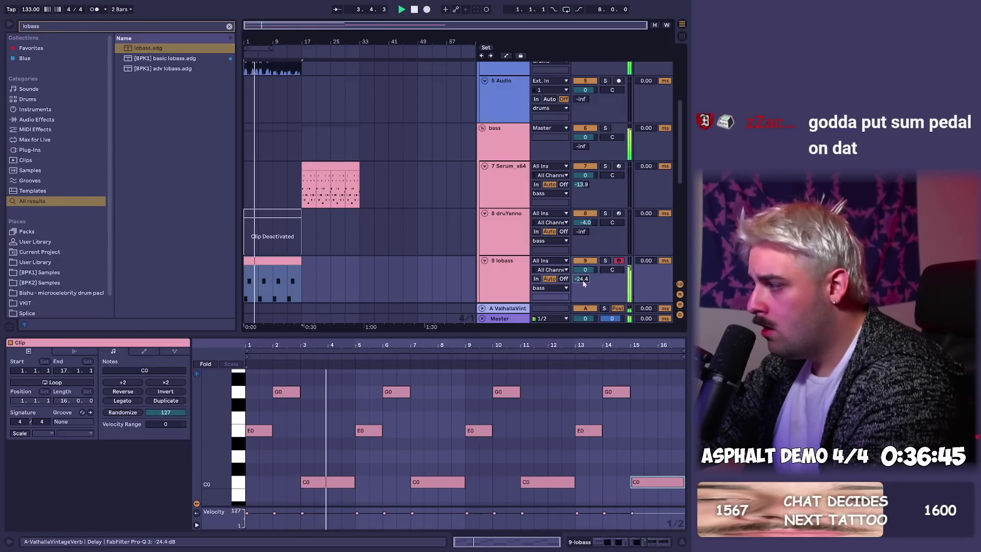
drag(584, 279, 592, 272)
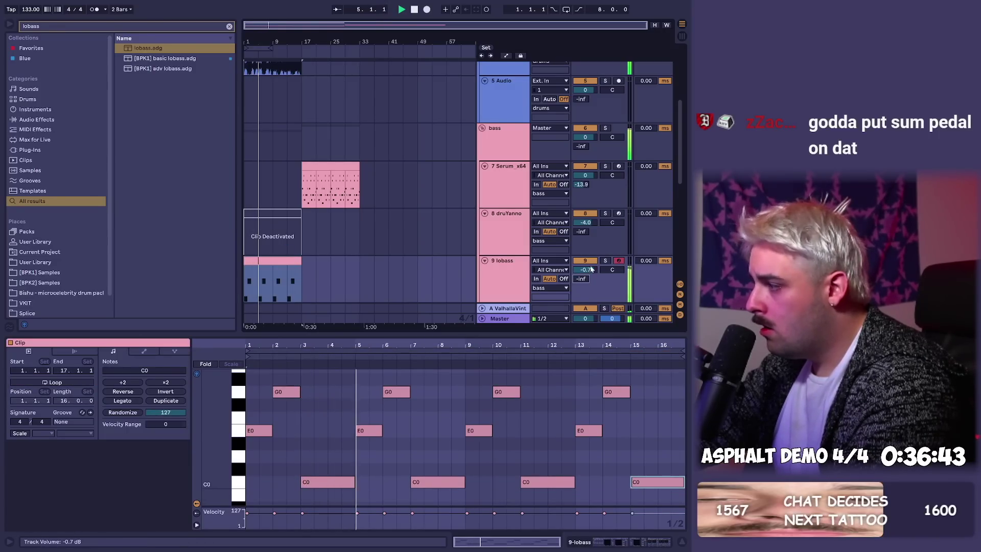
key(shift+Tab)
drag(516, 339, 505, 314)
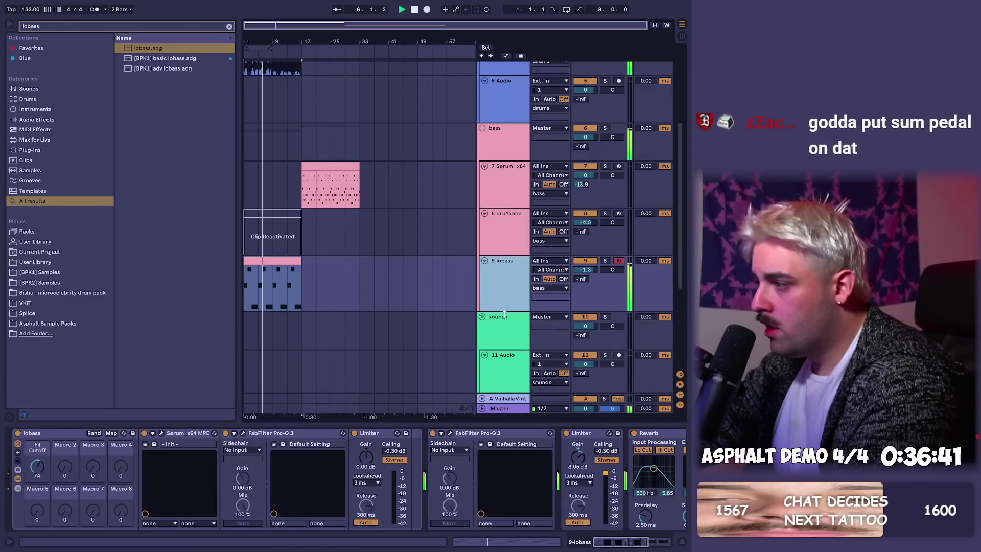
- In the lobass Serum, reshape LFO 1 into a falling ramp and modulate the filter cutoff with it at an increased depth
click(280, 260)
click(161, 433)
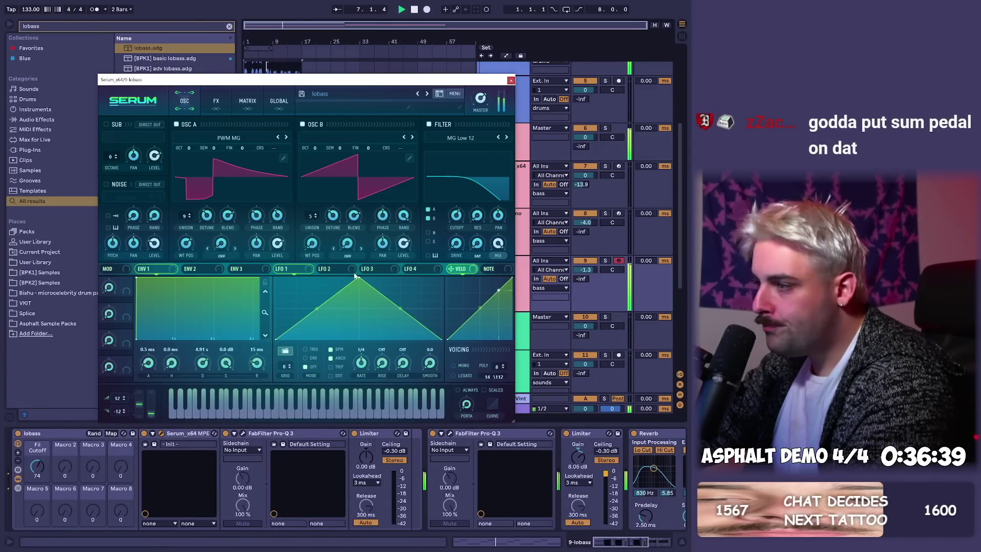
drag(356, 278, 276, 279)
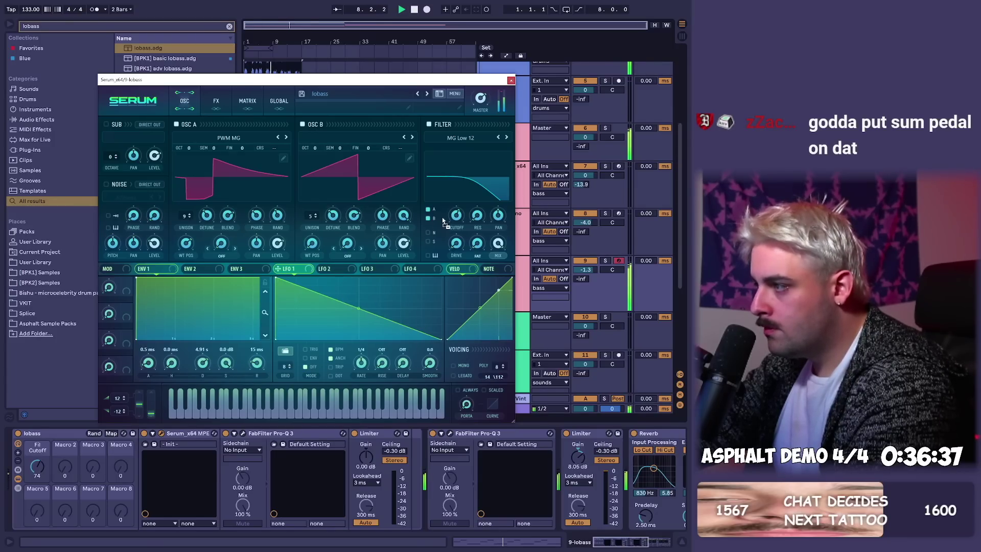
mouse_move(457, 222)
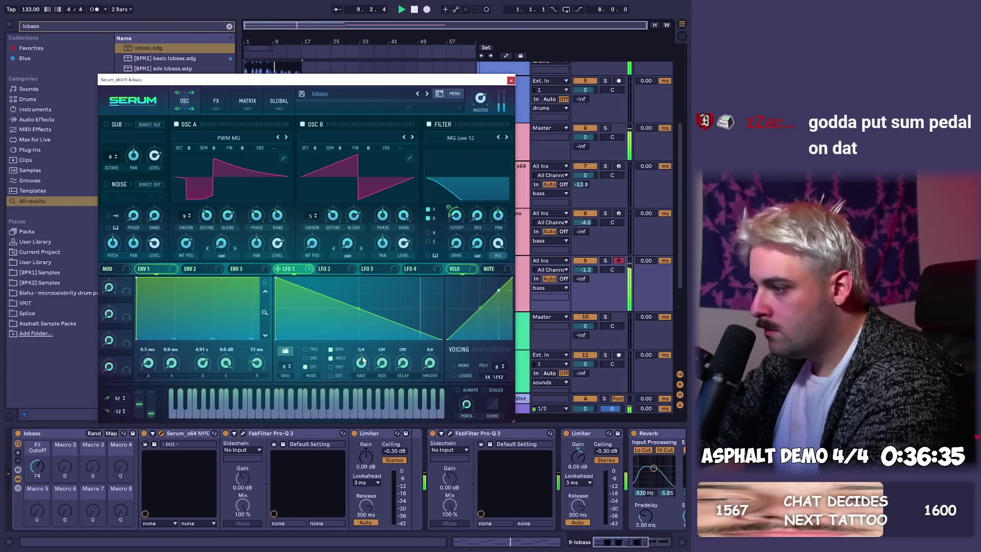
click(638, 541)
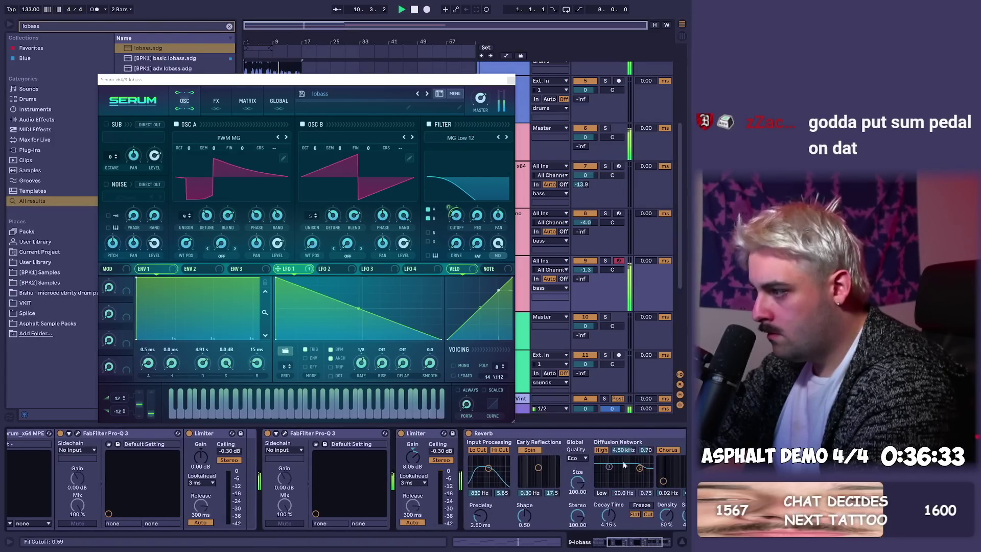
drag(446, 214, 447, 192)
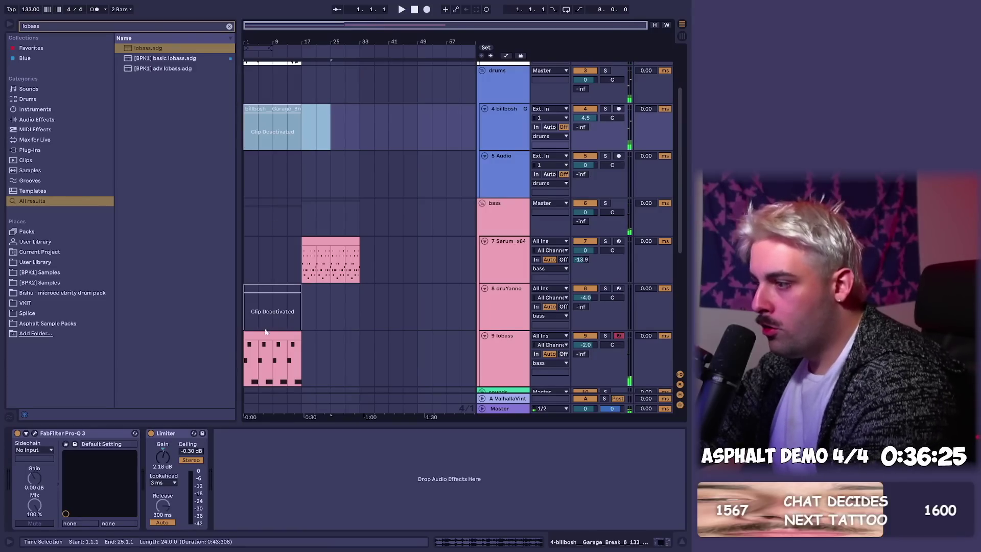
- Select the vocal ad-lib clip at bar 5 and repeat it every four bars through bar 13
click(317, 283)
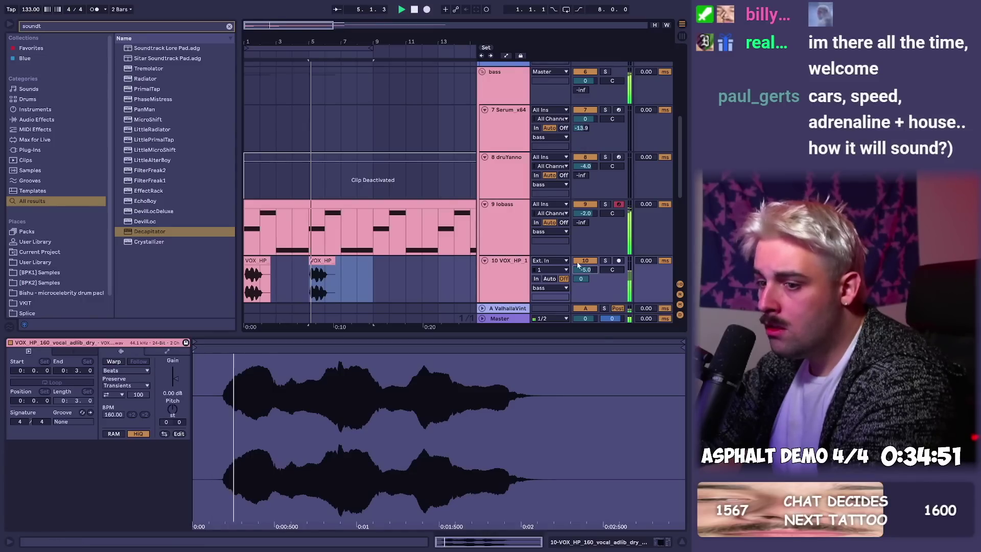
click(322, 261)
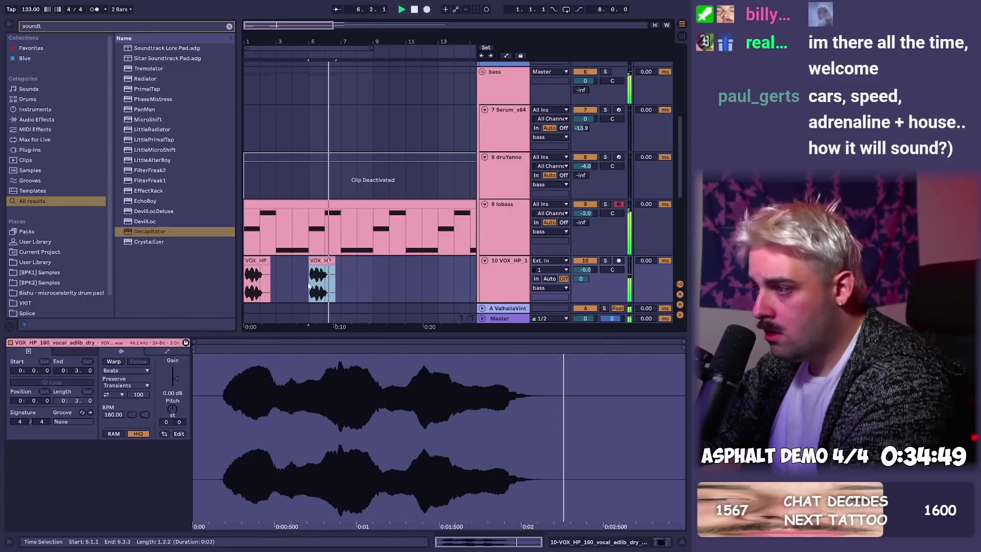
click(303, 46)
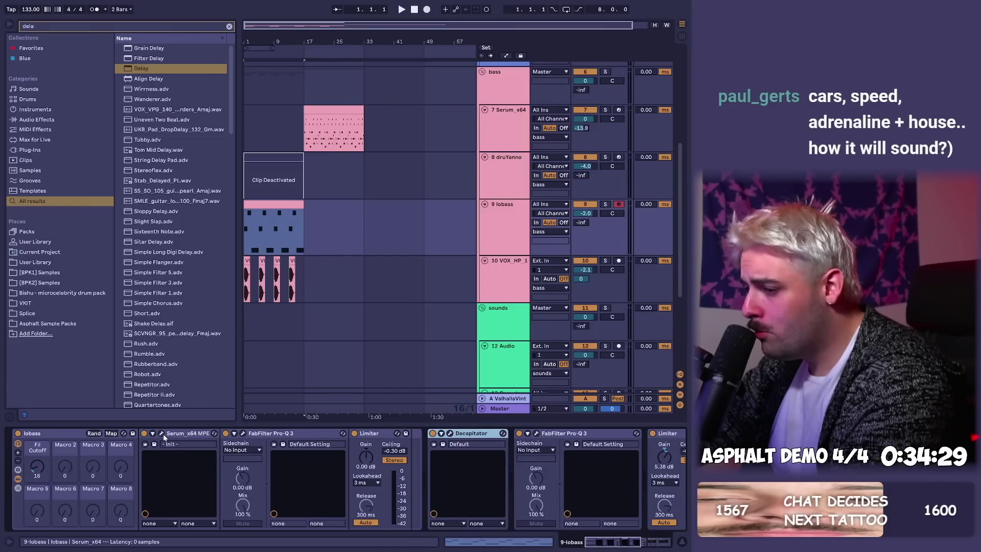
- Raise the filter cutoff in the lobass Serum during playback and close the plug-in window
click(161, 433)
key(space)
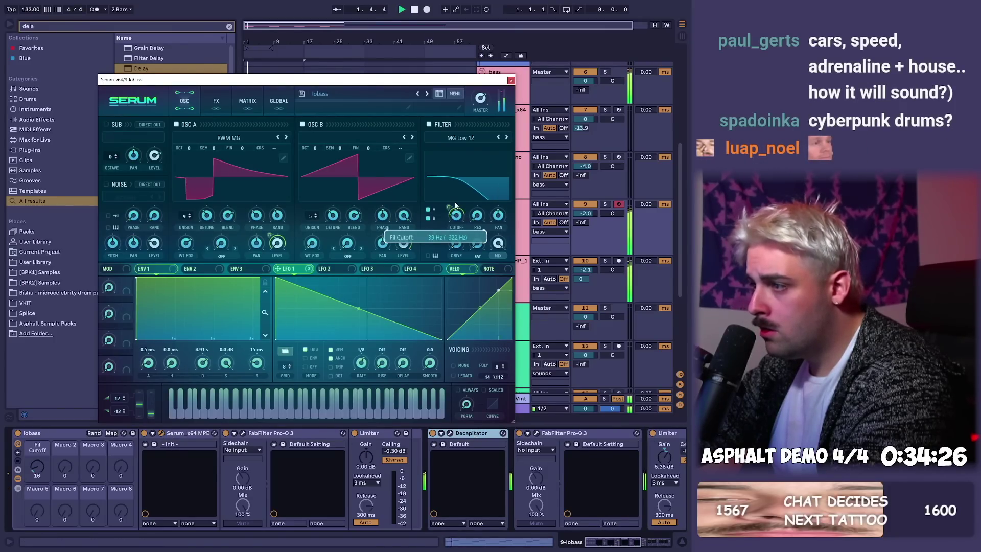
drag(456, 215, 483, 158)
click(511, 81)
- Transpose all notes in the lobass clip up three semitones
key(shift+Tab)
click(292, 397)
key(ctrl+a)
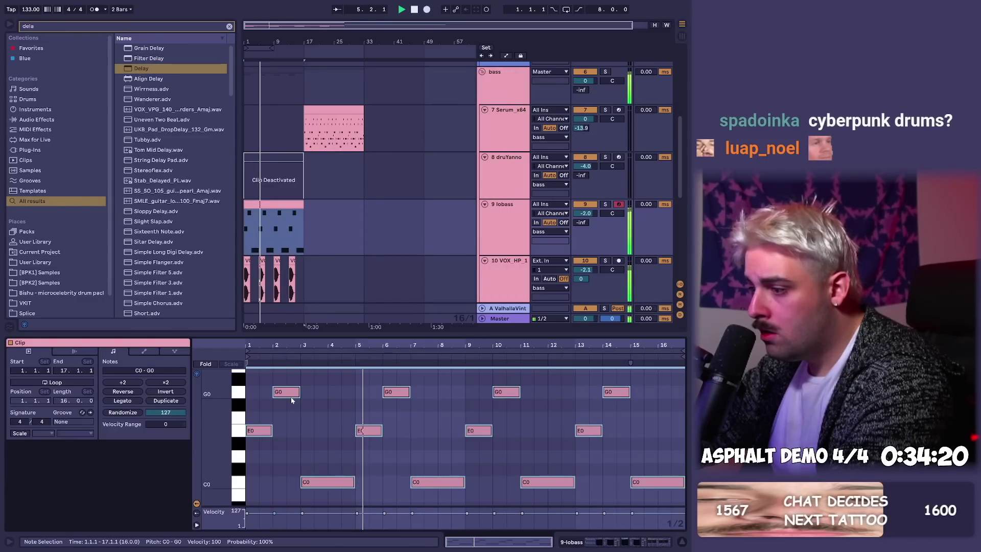
key(Up)
key(Up)
key(Up)
- Select the vocal ad-lib clips, show their clip settings and toggle playback
key(shift+Tab)
drag(330, 273, 256, 280)
key(shift+Tab)
key(space)
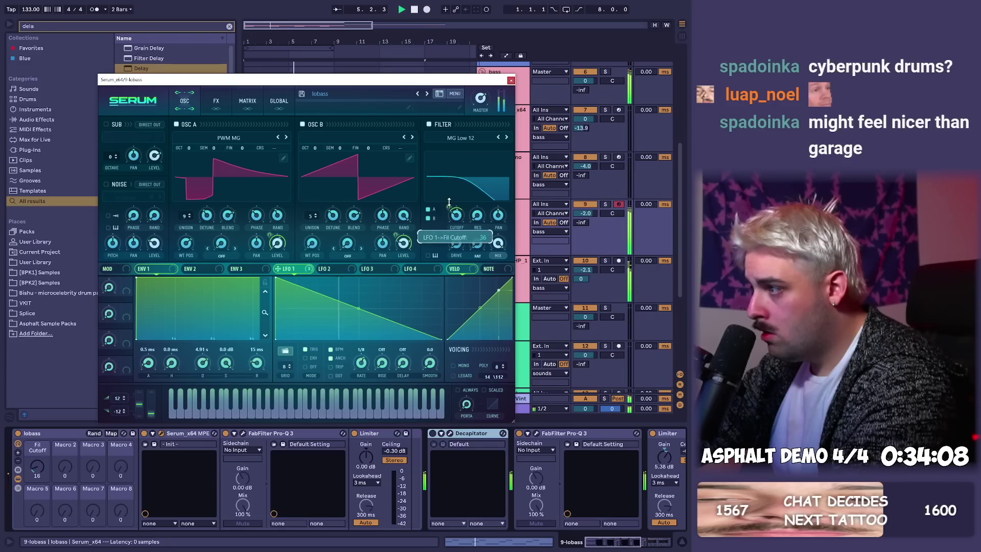
- Close Serum and add Redux after Decapitator in the lobass device chain, with its rate at 13.0 kHz
key(XF86AudioRaiseVolume)
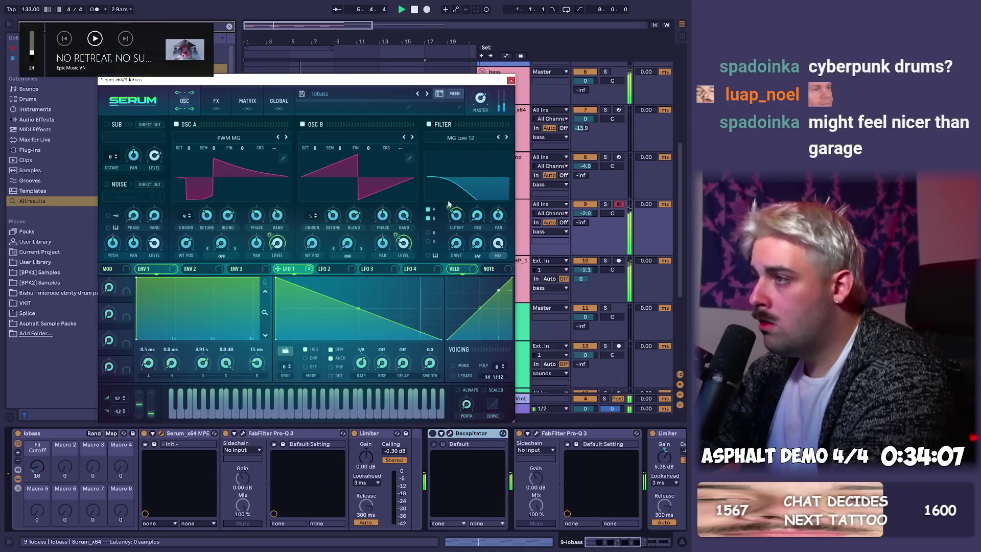
click(485, 48)
click(511, 81)
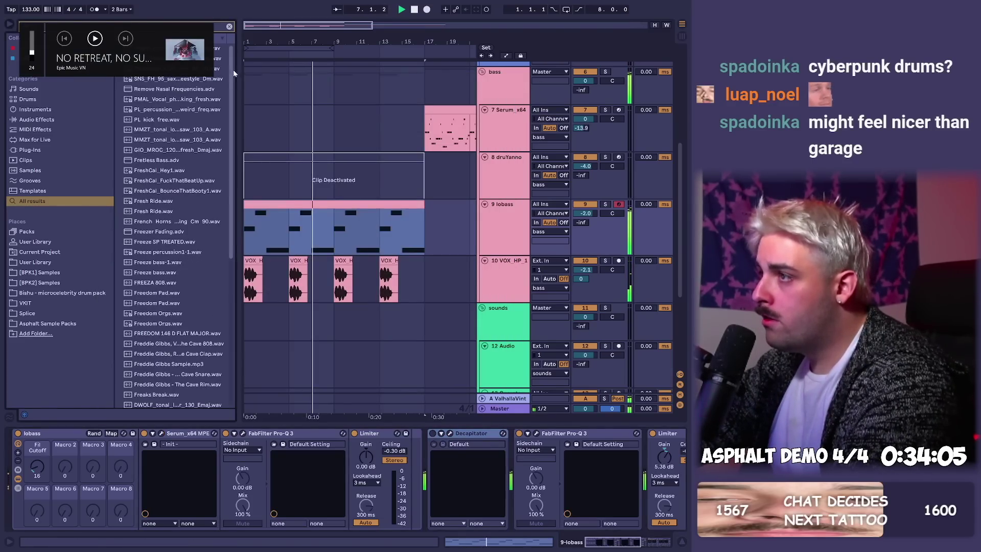
key(Return)
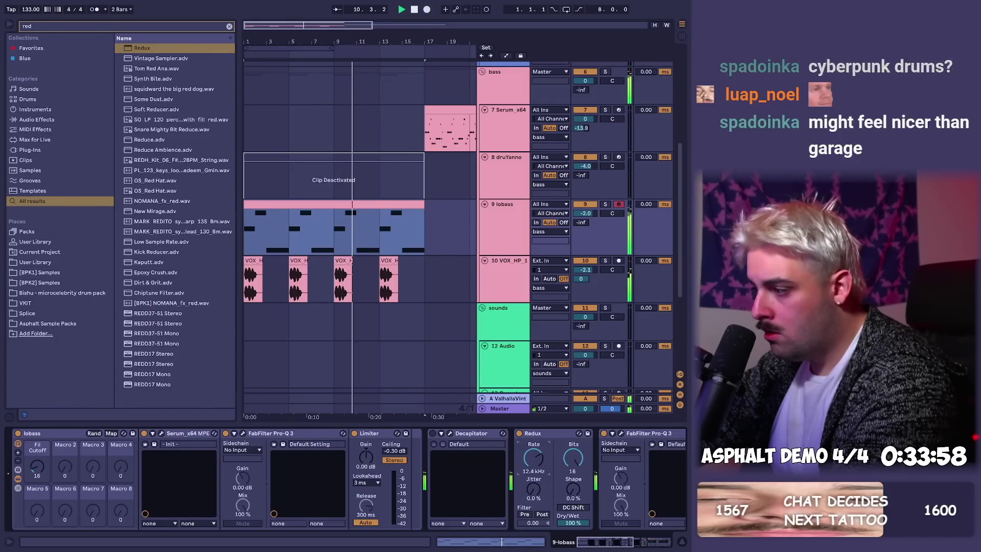
- Delete the Reverb from the end of the lobass device chain and reselect the lobass clip
click(511, 220)
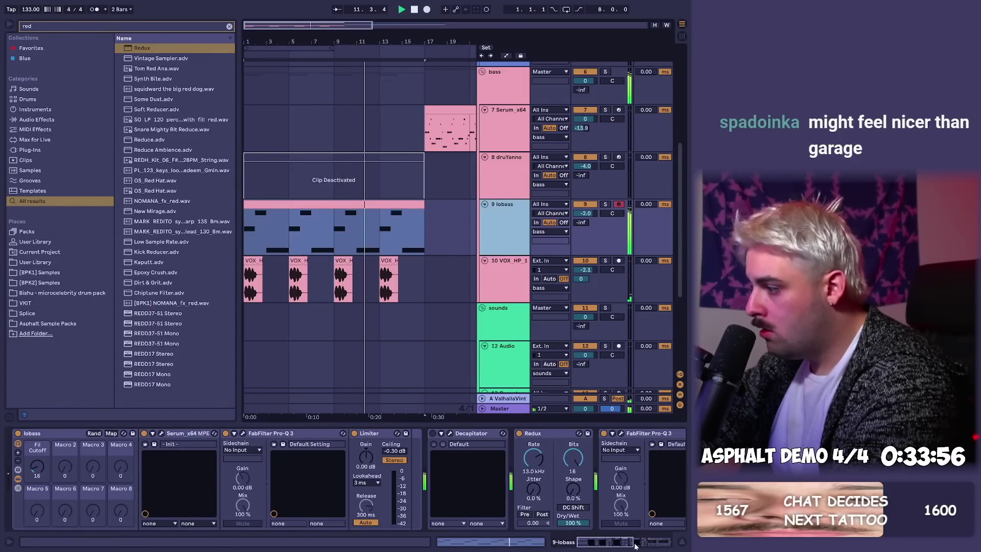
scroll(576, 520, right, 10)
click(381, 433)
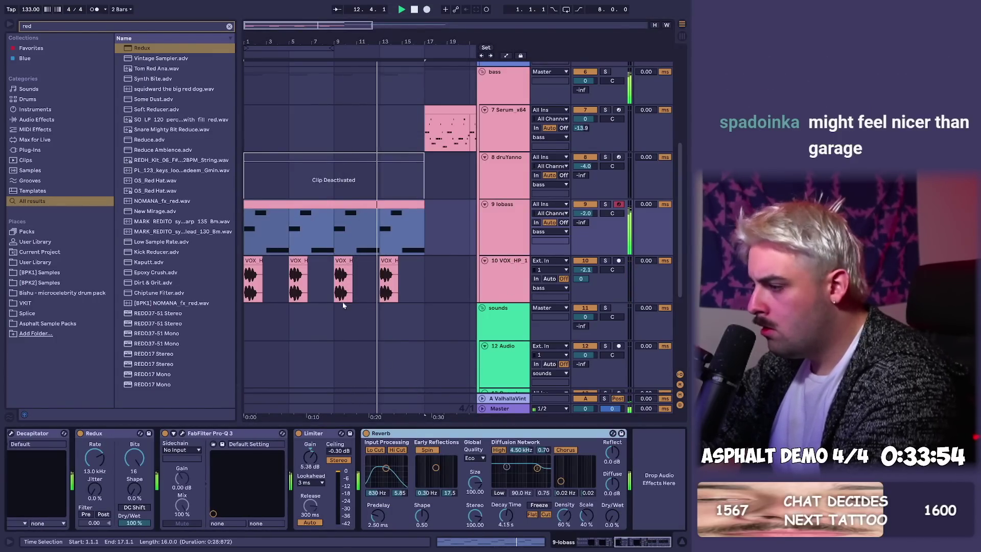
key(Delete)
click(318, 204)
scroll(114, 444, left, 5)
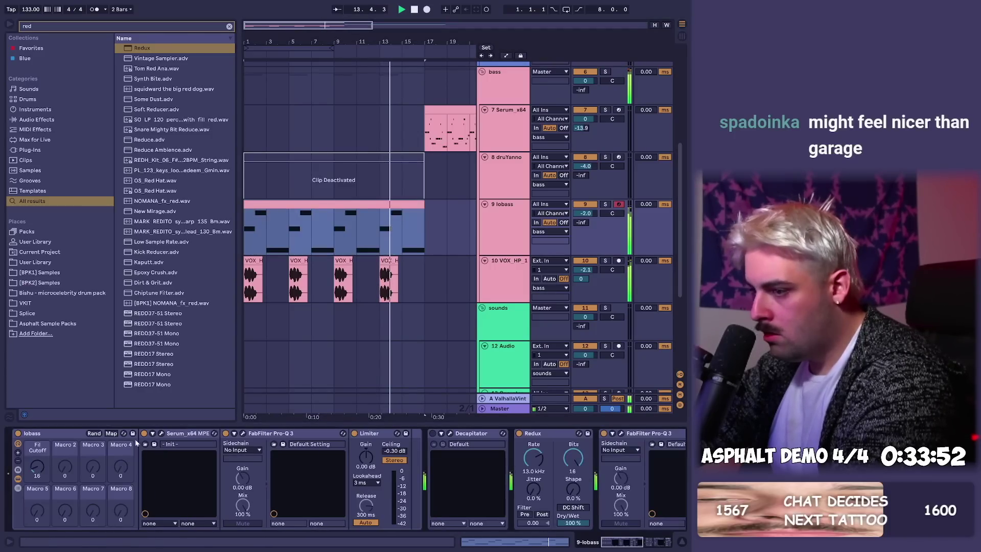
- Open the lobass Serum for a look, close it and save the Live set
click(160, 434)
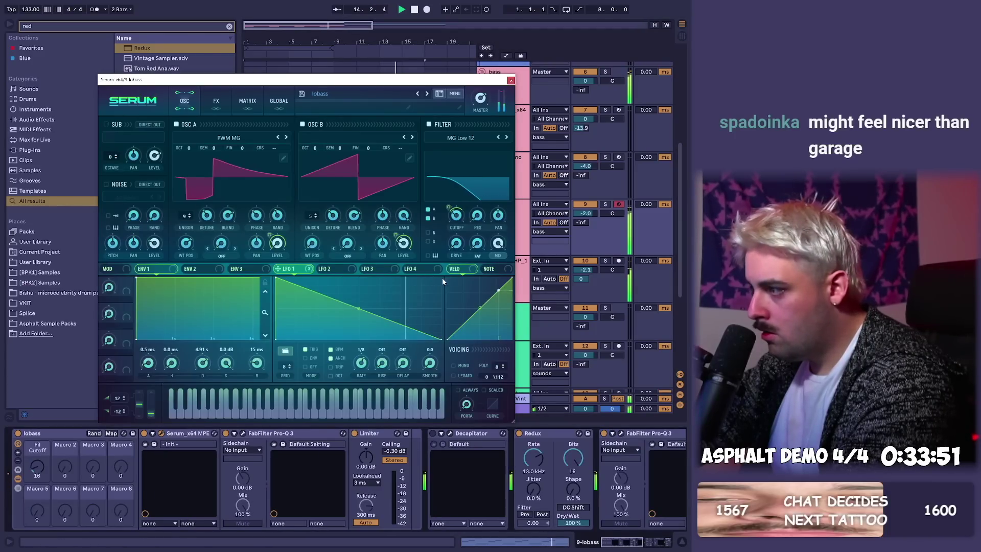
click(511, 80)
key(ctrl+s)
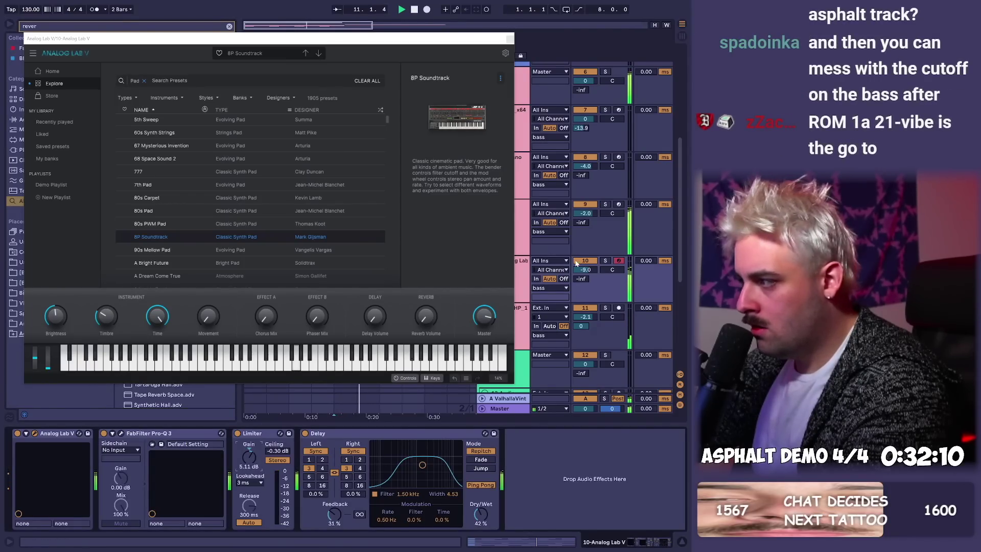
- Lower the Analog Lab track's volume to -9.8 dB and close its plugin window
drag(582, 270, 583, 272)
click(509, 39)
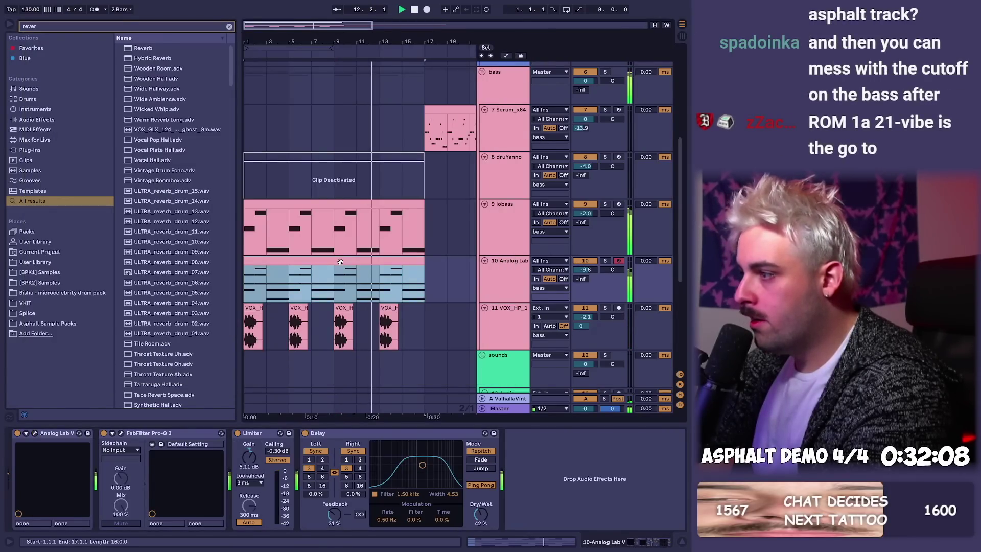
drag(370, 54, 321, 107)
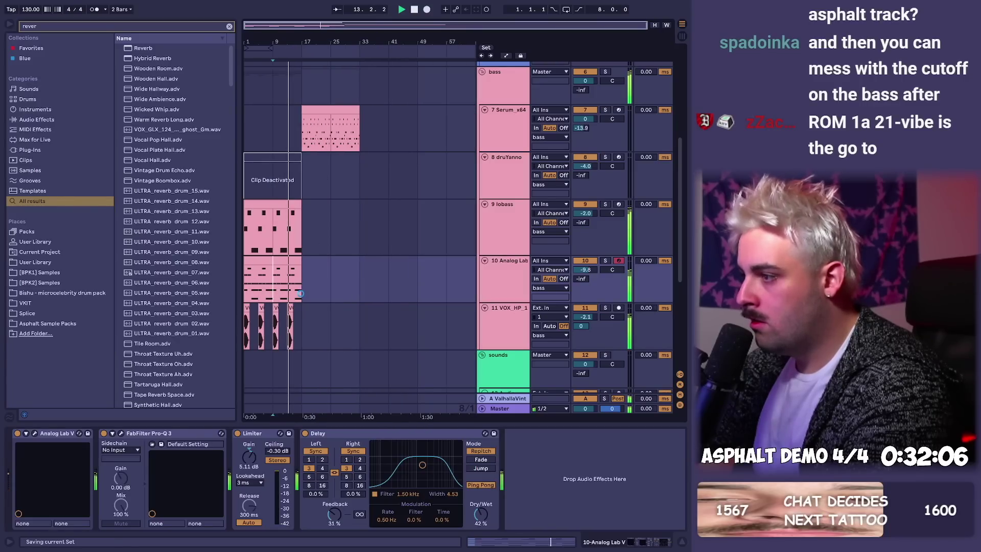
- Search the browser for "salem" and add the salemgoat.adg effect rack to the vocal ad-lib track
click(293, 259)
click(291, 308)
key(ctrl+f)
text(auto)
key(ctrl+a)
text(salem)
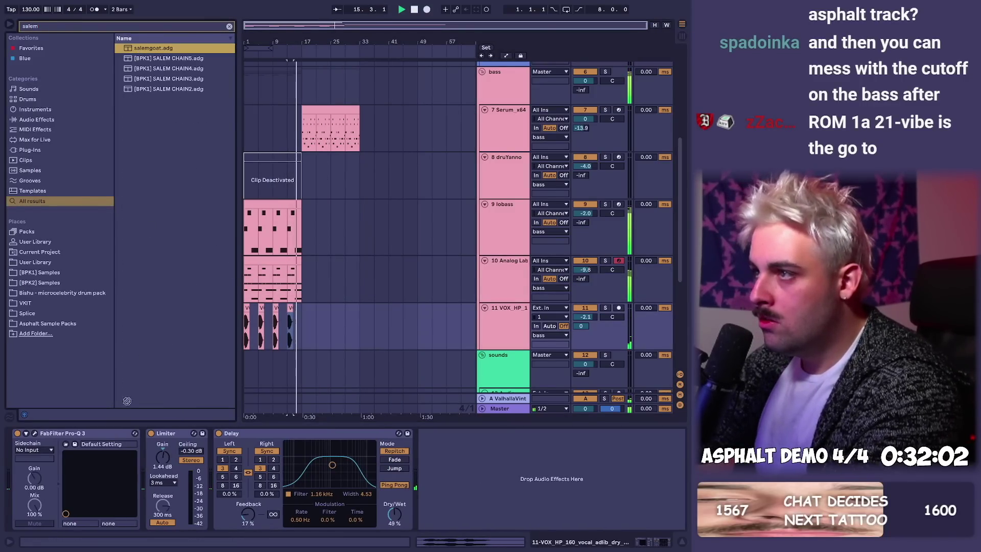
key(Return)
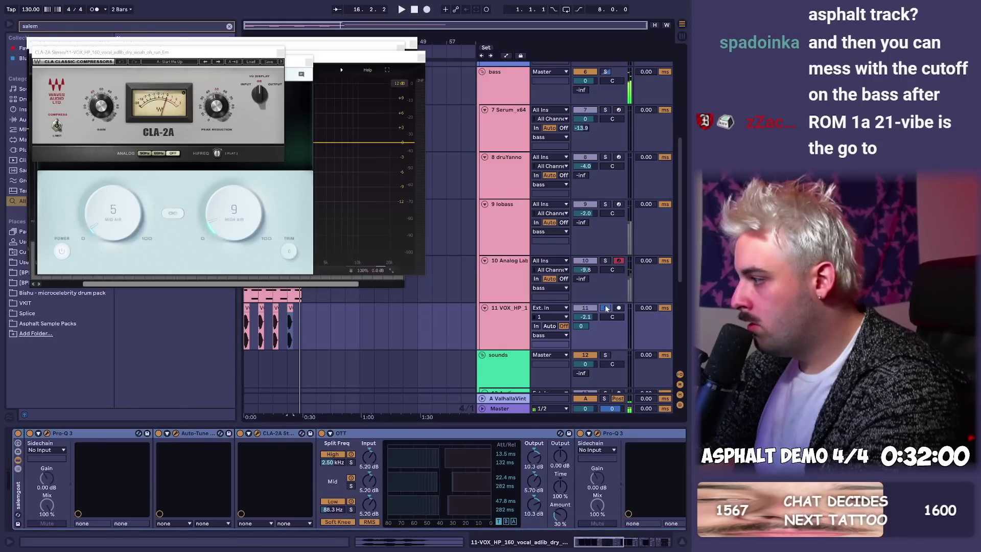
- Set the Auto-Tune Pro key to E on the vocal ad-lib track and close the CLA-2A and Pro-Q 3 windows
click(281, 55)
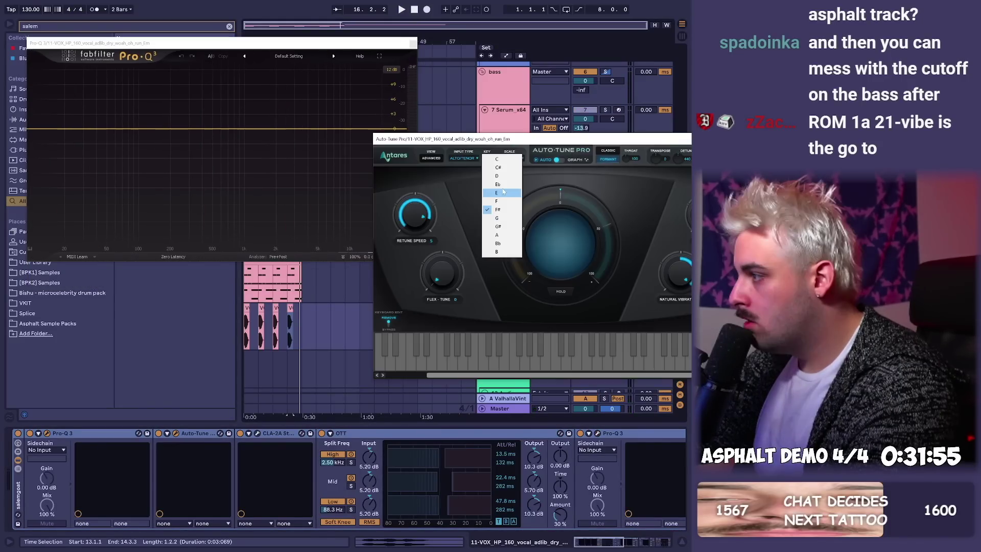
click(504, 194)
click(413, 43)
key(space)
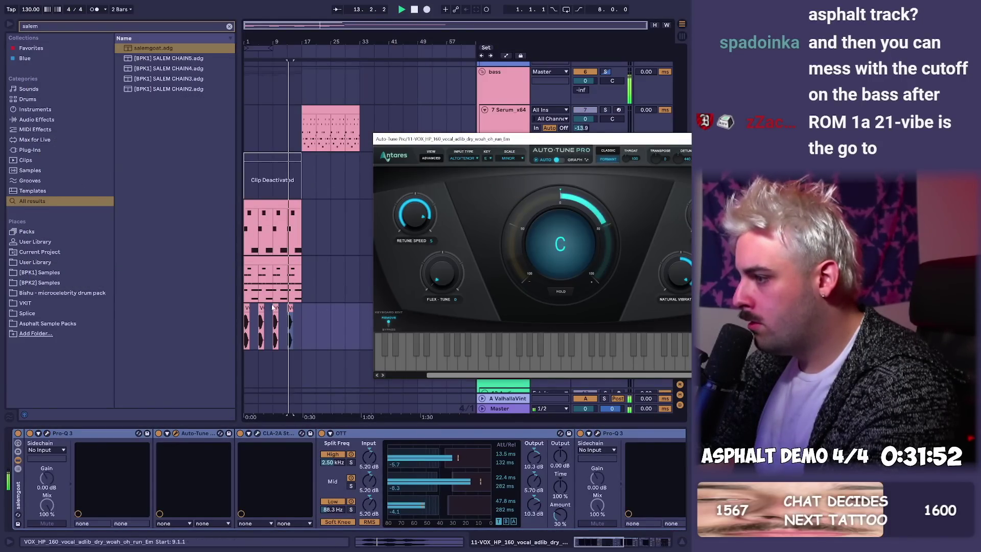
- Play the first vocal ad-lib clip from bar 1 to hear the tuning, closing the Auto-Tune window
drag(250, 38, 250, 102)
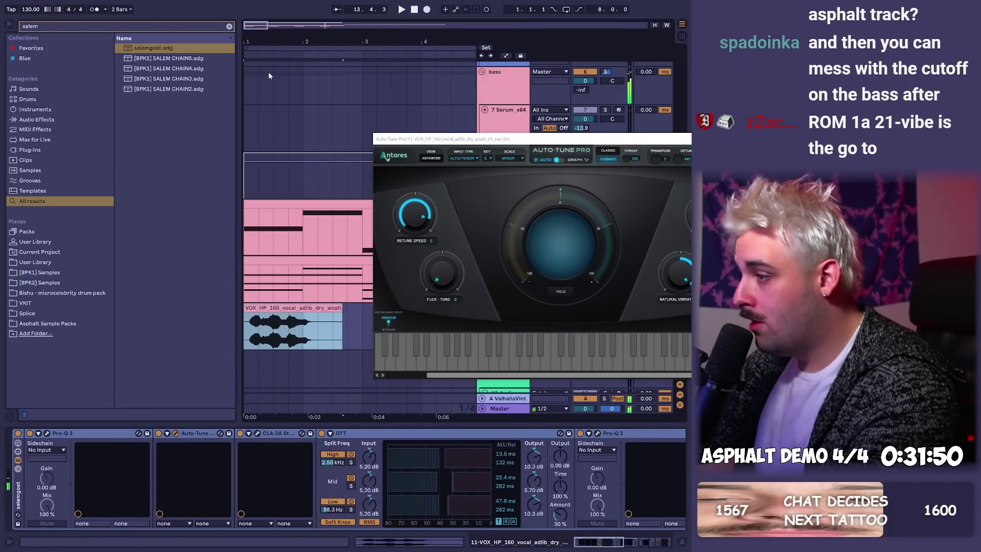
double_click(286, 203)
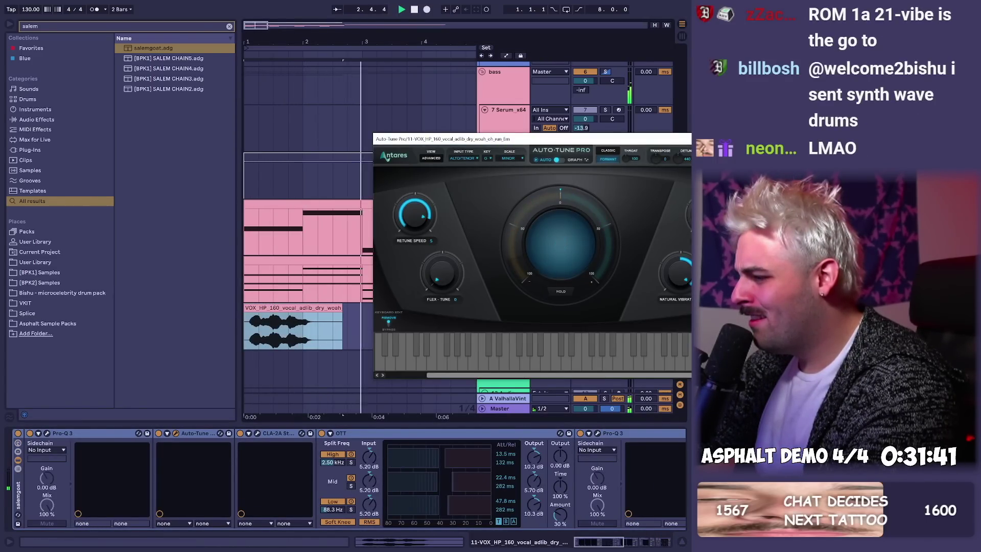
click(739, 139)
key(space)
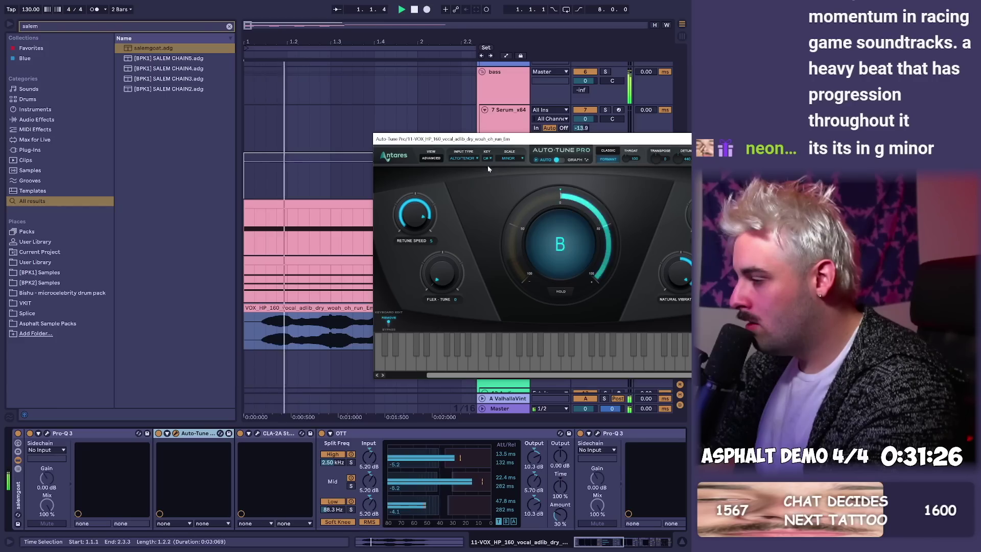
- Audition the keys G and B in Auto-Tune on the vocal ad-lib and settle on G
click(487, 158)
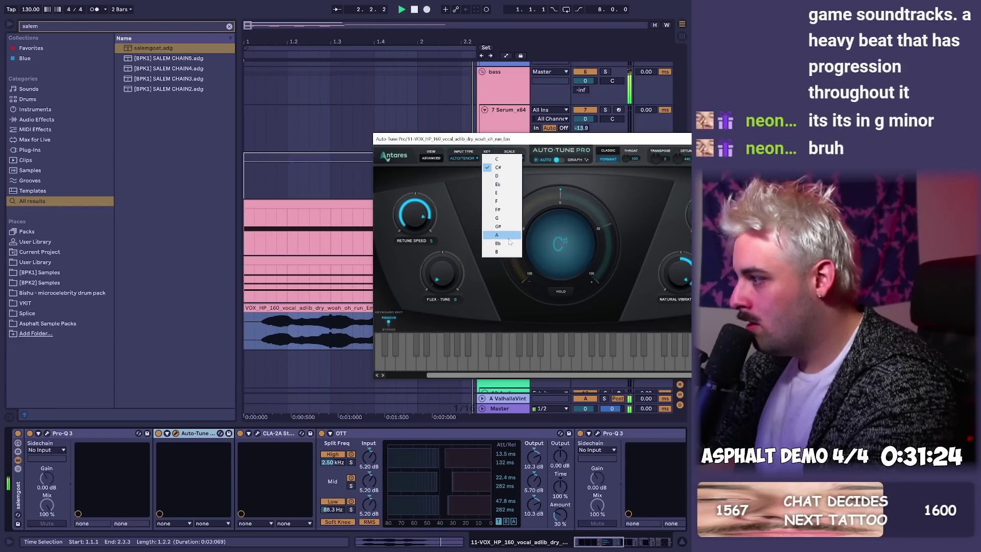
click(257, 287)
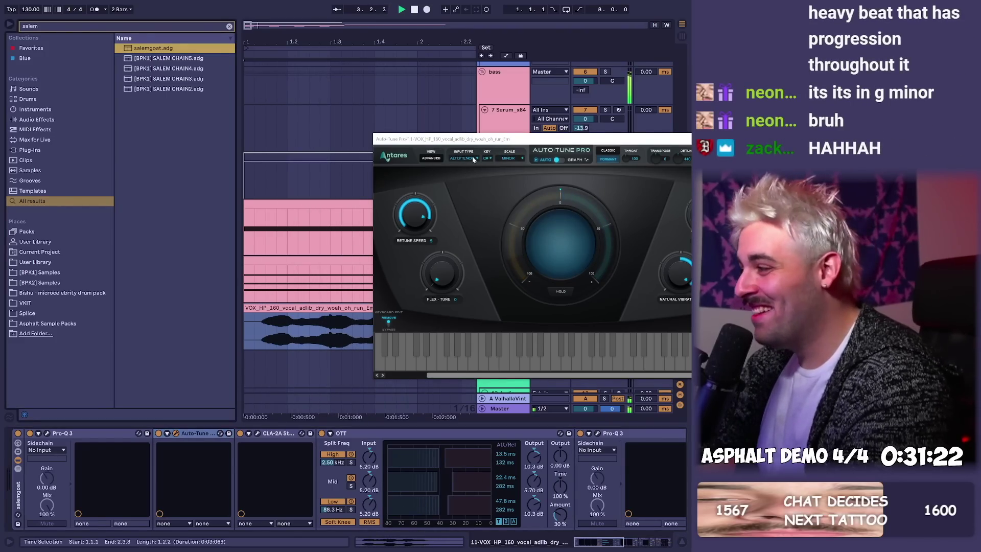
click(487, 158)
click(505, 219)
click(490, 157)
click(503, 251)
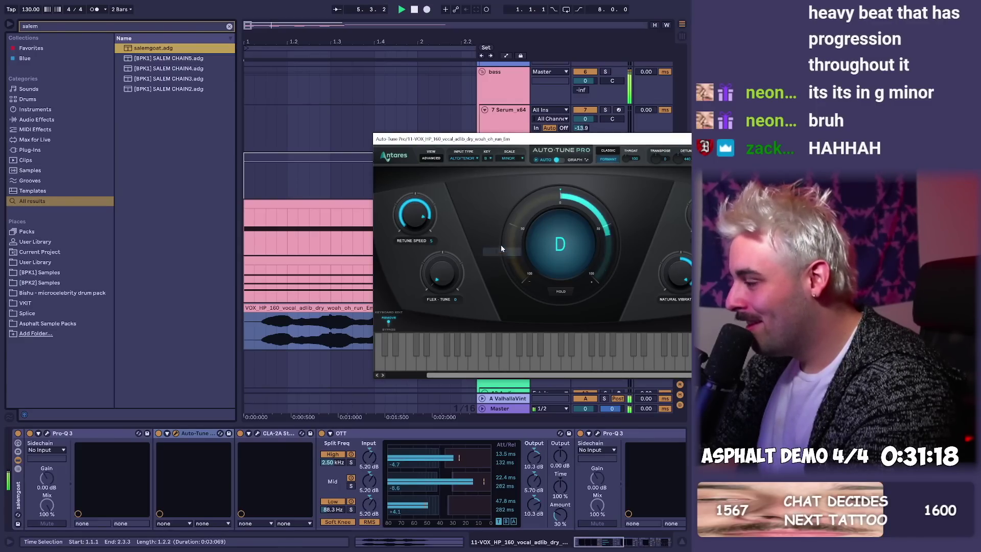
click(489, 157)
click(502, 217)
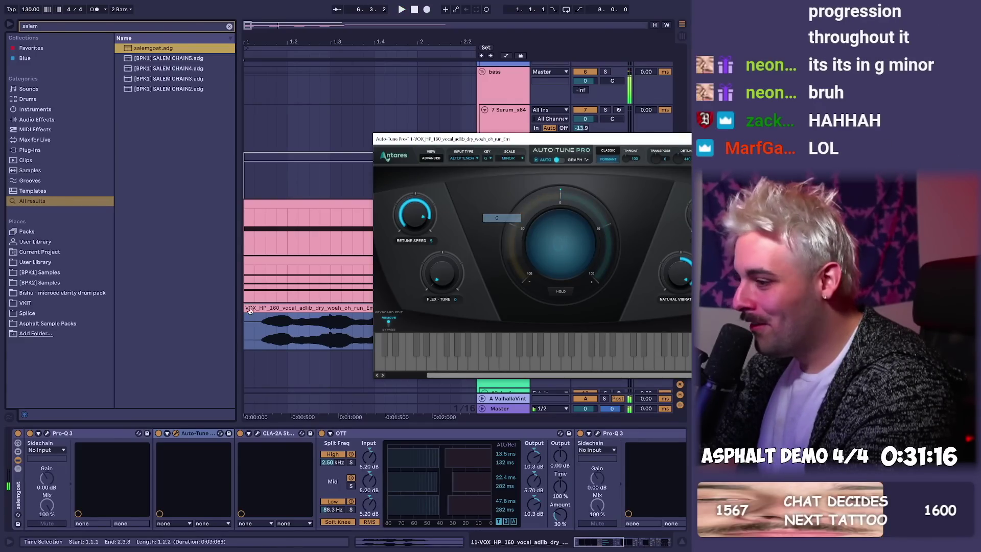
key(space)
- Load the Phone preset in the last Pro-Q 3 of the vocal ad-lib chain, play it back and close the plugin windows
click(658, 543)
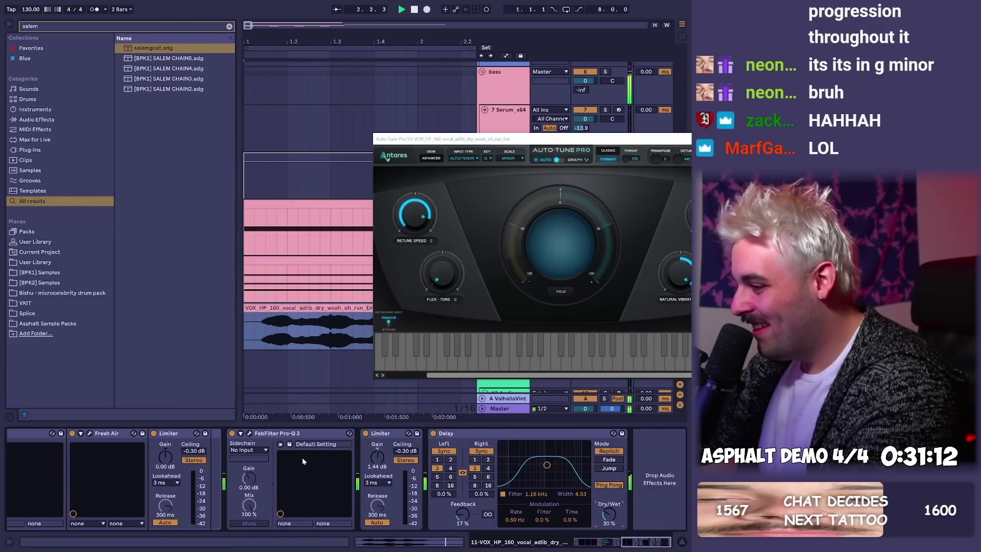
click(249, 434)
click(376, 149)
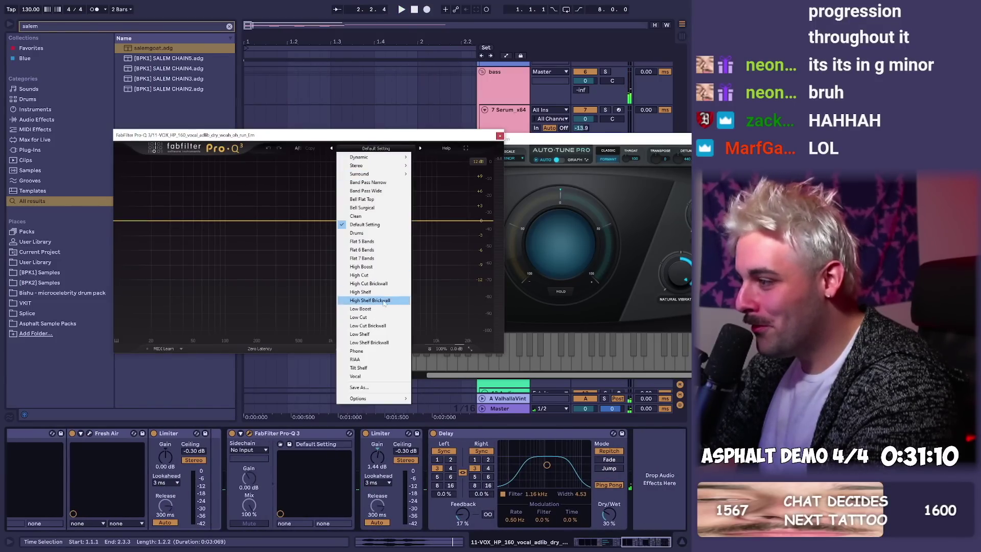
click(364, 352)
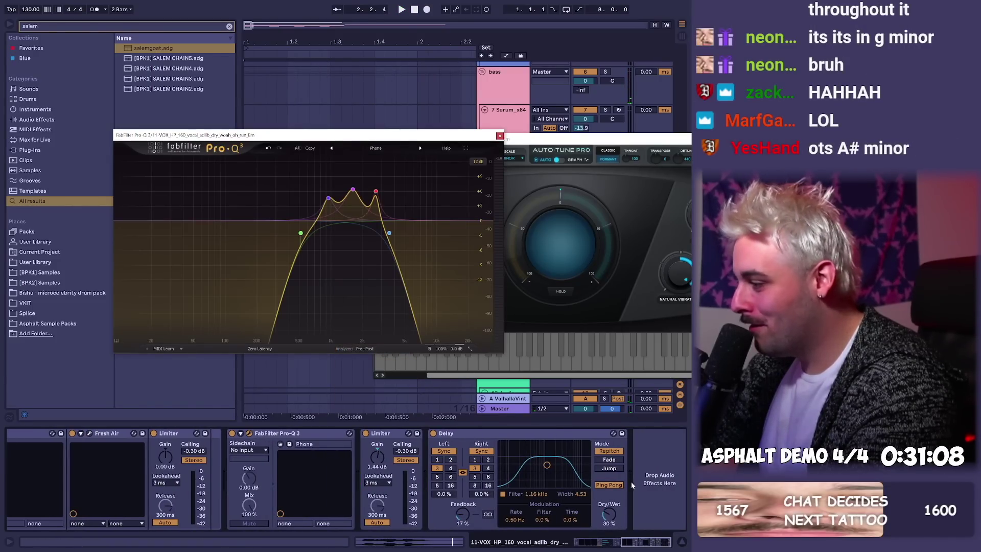
key(space)
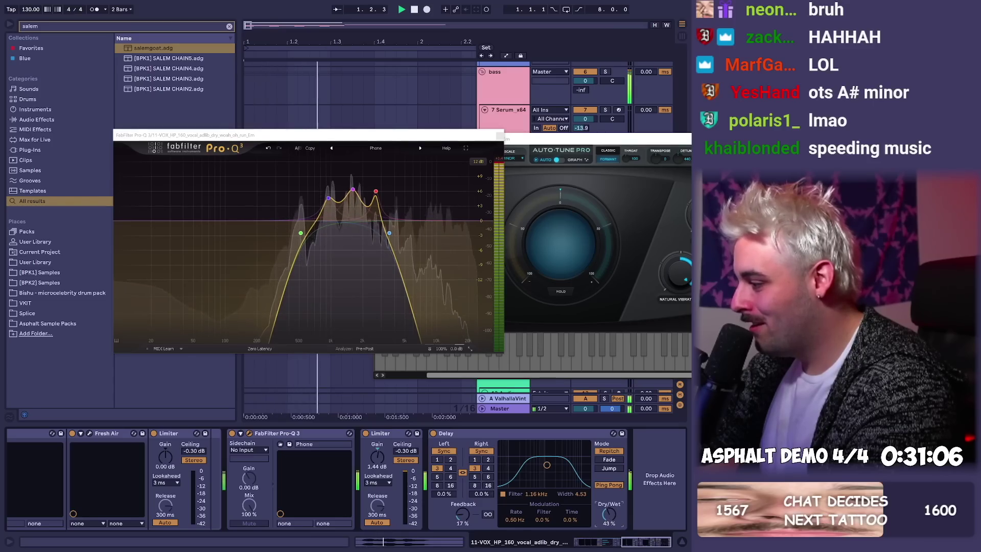
click(500, 135)
click(742, 139)
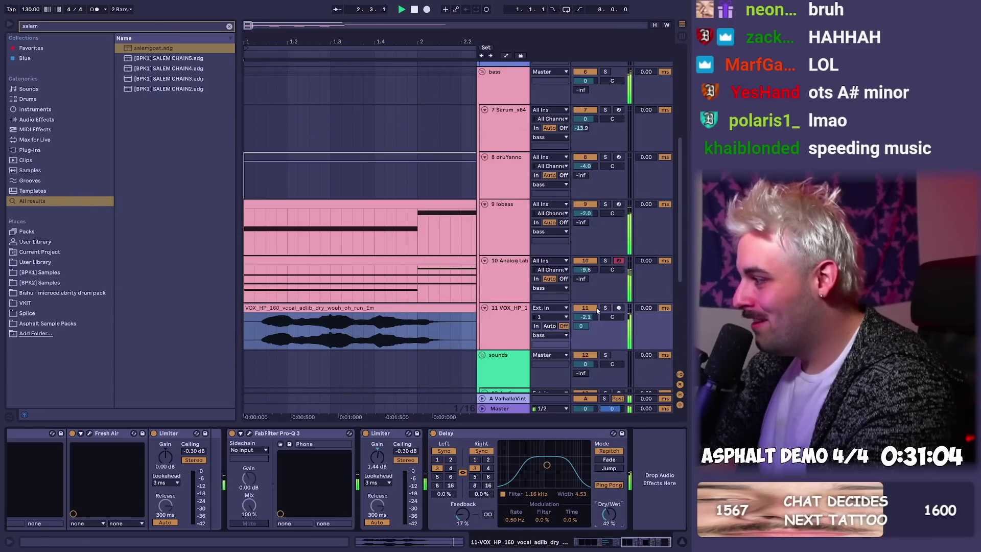
click(586, 317)
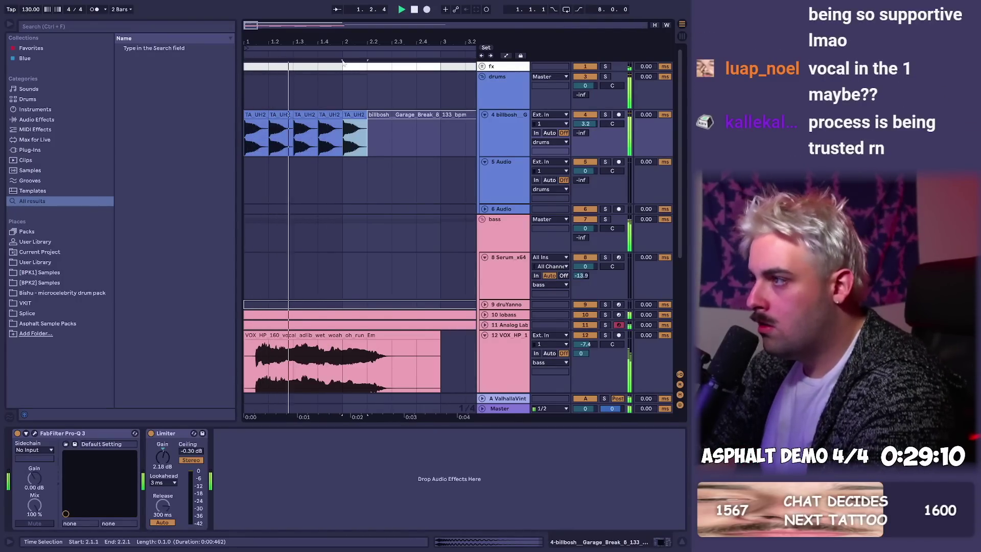
- Repeat the one-beat kick clip up to bar 9 and duplicate the whole run once to fill bars 9 to 17
mouse_move(289, 41)
mouse_down()
mouse_move(289, 56)
mouse_move(289, 38)
mouse_up()
key(ctrl+d)
key(ctrl+d)
key(ctrl+d)
key(ctrl+d)
key(ctrl+d)
key(ctrl+d)
key(ctrl+d)
key(ctrl+d)
key(ctrl+d)
key(ctrl+d)
key(ctrl+d)
key(ctrl+d)
key(ctrl+d)
key(ctrl+d)
key(ctrl+d)
key(ctrl+d)
key(ctrl+d)
key(ctrl+d)
key(ctrl+d)
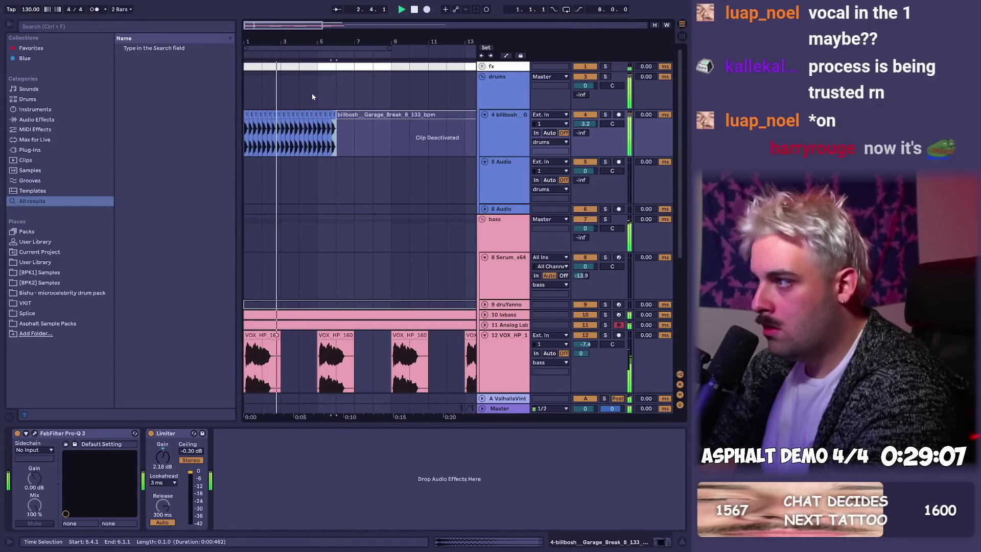
key(ctrl+d)
key(ctrl+d)
key(ctrl+d)
key(ctrl+d)
shift+click(246, 115)
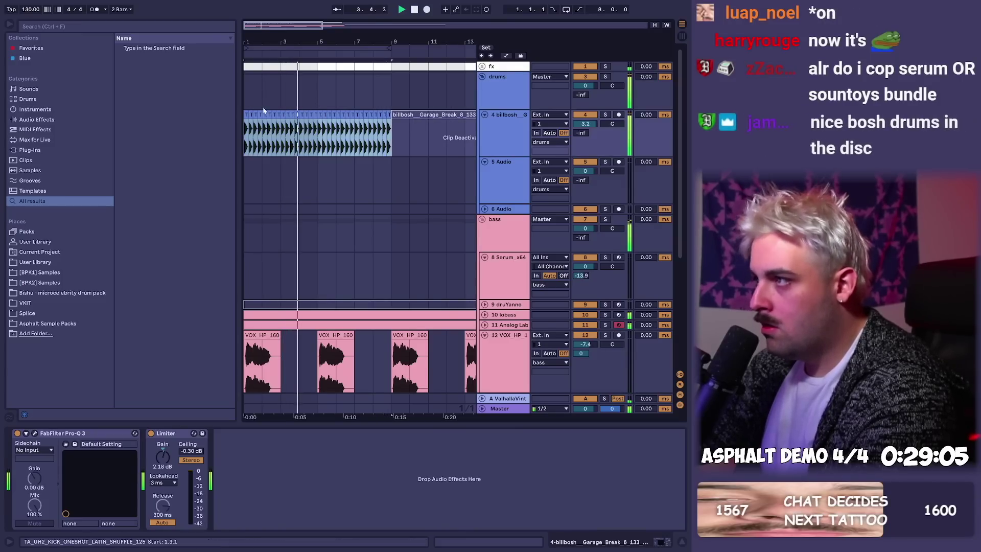
key(ctrl+d)
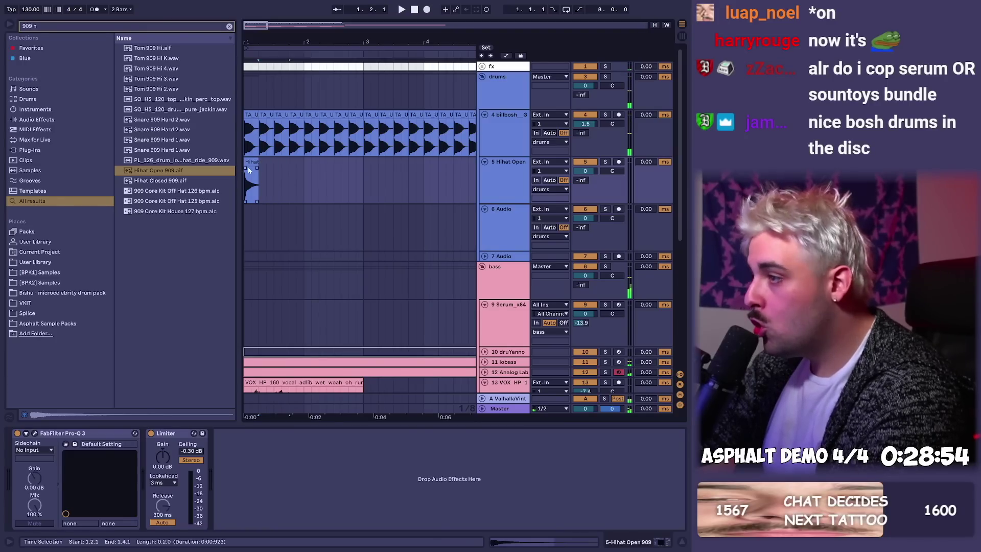
- Repeat the open 909 hi-hat on the offbeats up to bar 17 and set its track volume to -3.6 dB
click(248, 163)
key(space)
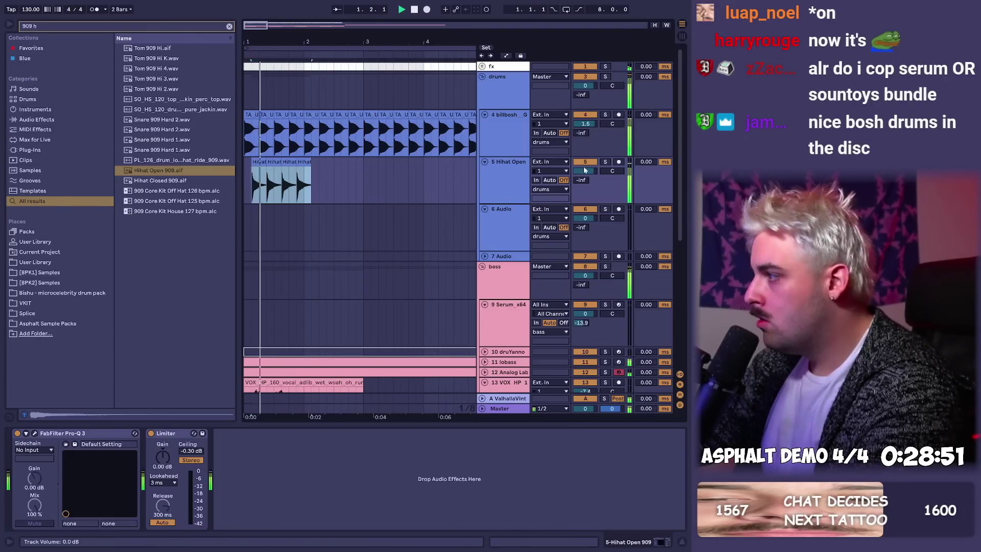
drag(586, 171, 586, 180)
key(ctrl+d)
key(ctrl+d)
key(ctrl+d)
key(ctrl+d)
key(ctrl+d)
key(w)
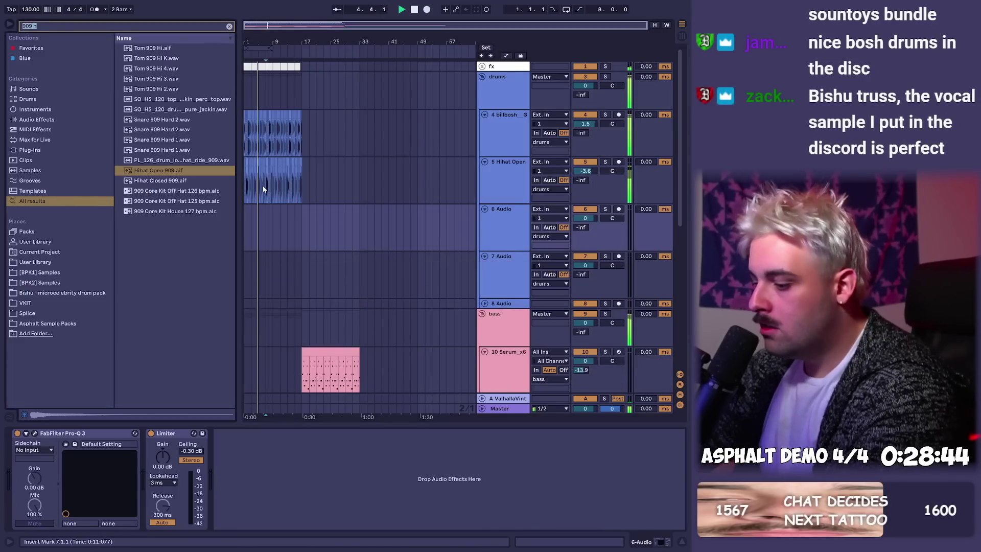
- Add the PL_123 drum loop top layer from the house drum results to the empty track 6 and duplicate it over bars 9 to 17
click(154, 69)
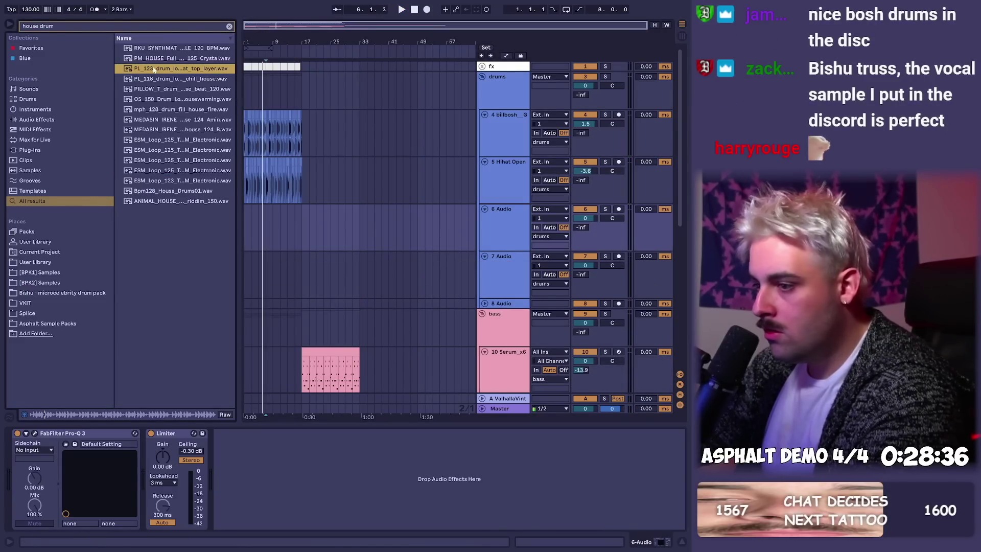
drag(154, 70, 495, 223)
key(space)
key(ctrl+d)
- Select the bass group and expand a collapsed track inside it
scroll(280, 257, down, 5)
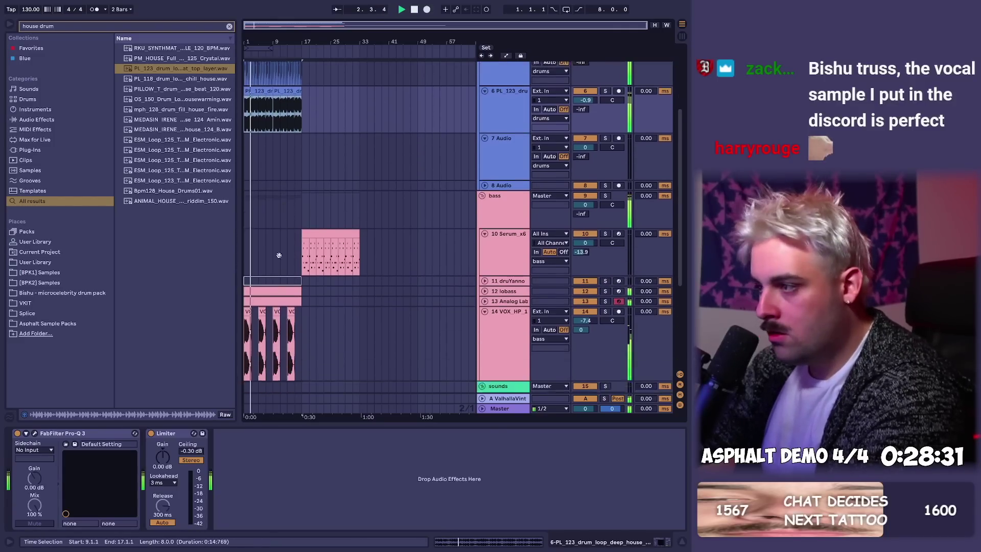
scroll(280, 257, down, 2)
click(612, 178)
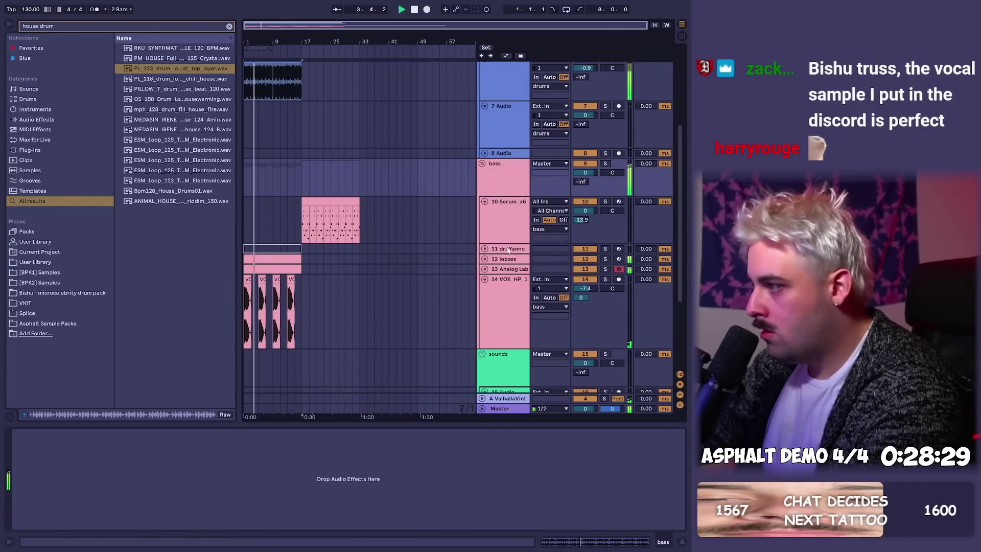
scroll(485, 261, down, 2)
click(487, 261)
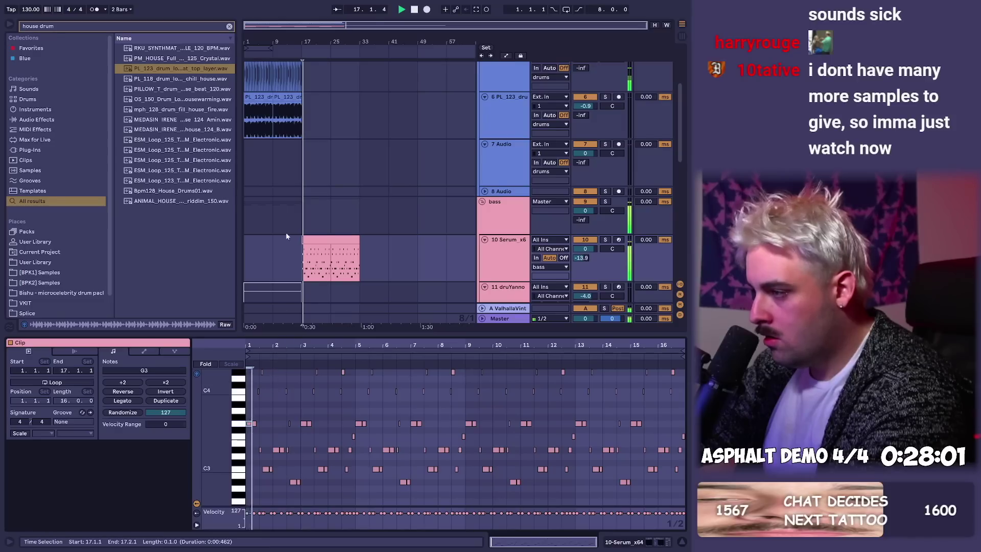
- Zoom in on the Serum clip at bar 17, toggle playback and close the Pro-Q 3 window on the vocal ad-lib track
drag(307, 42, 320, 81)
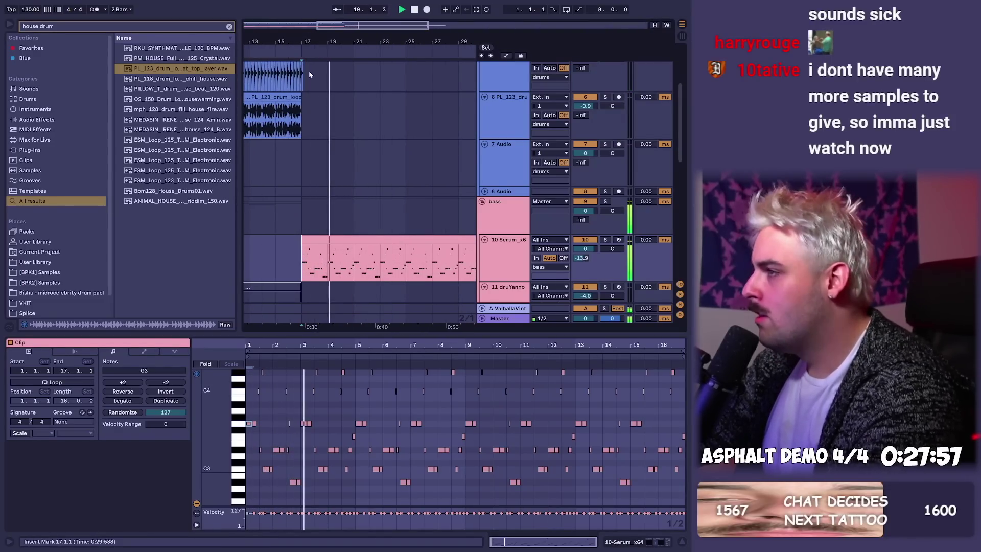
drag(309, 43, 311, 41)
key(space)
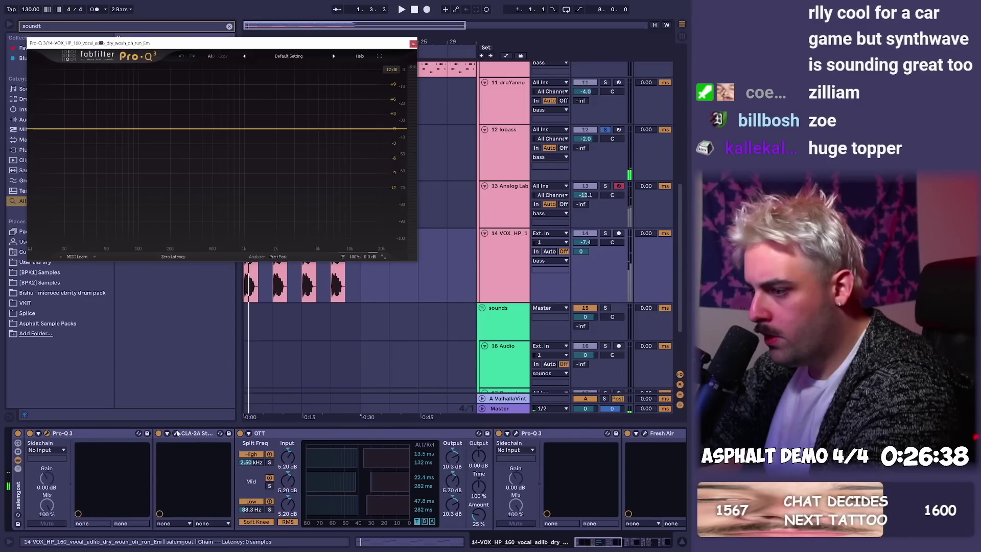
click(414, 44)
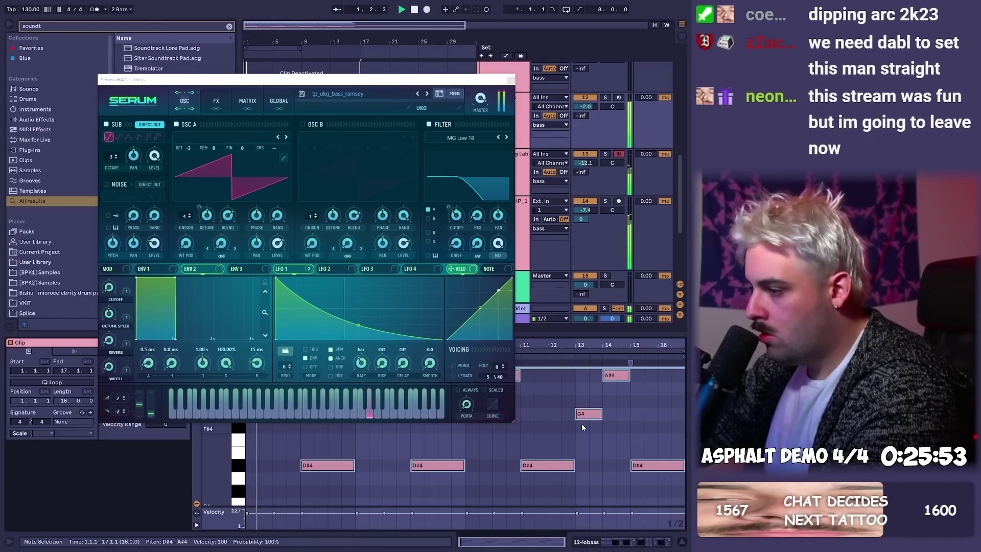
- Transpose all notes in the lobass clip down one octave, close Serum and lower the lobass track's volume
key(shift+Down)
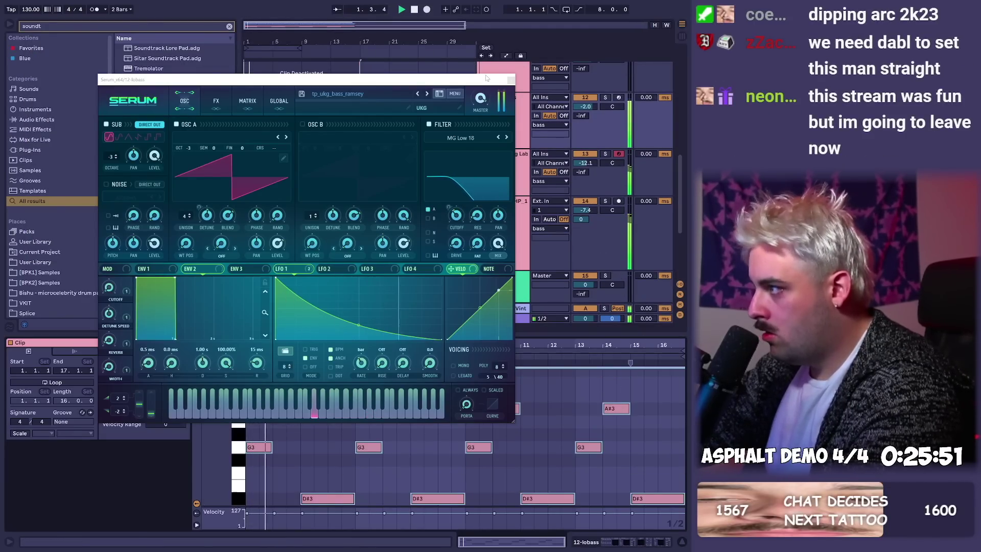
click(511, 81)
drag(583, 107, 584, 114)
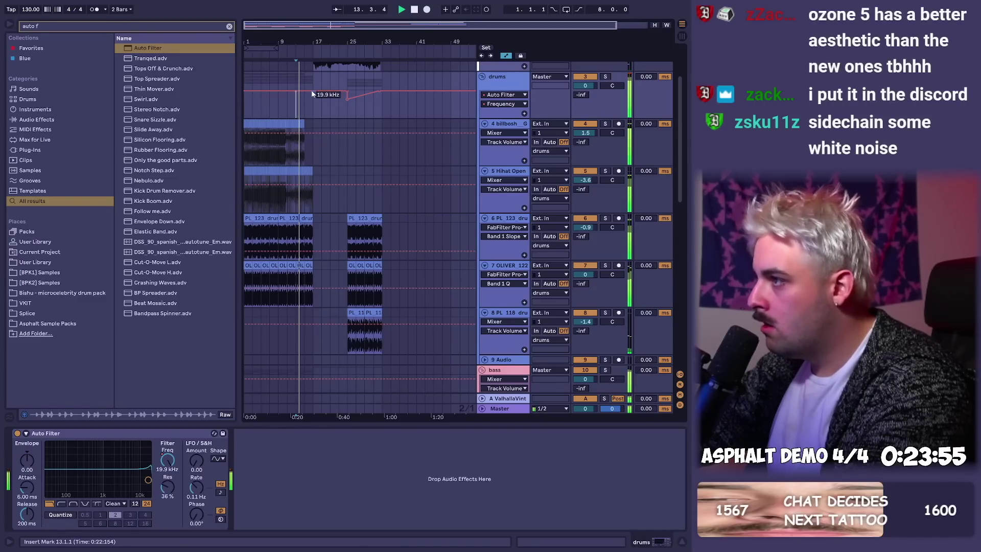
- Pull the drums Auto Filter frequency automation down to about 2.4 kHz at bar 17
drag(313, 94, 315, 97)
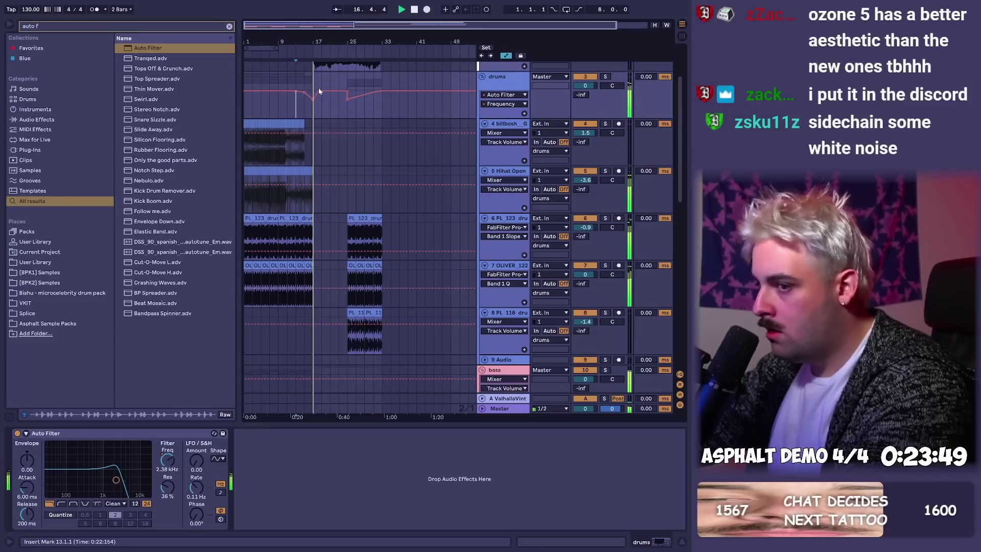
- Extend the Analog Lab clip to bar 19 and draw a track volume fade-out over its last bars in the clip envelope
scroll(342, 213, down, 10)
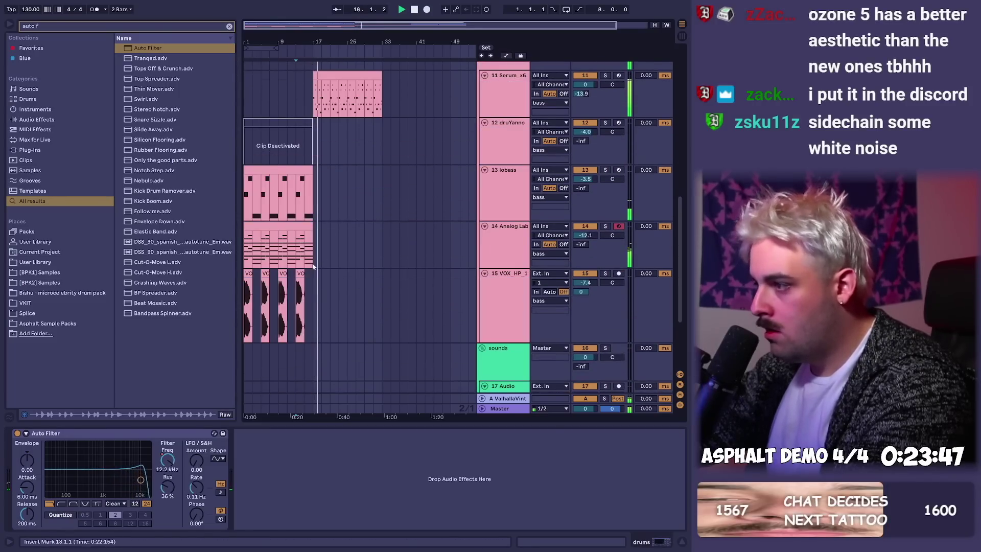
click(582, 238)
click(312, 239)
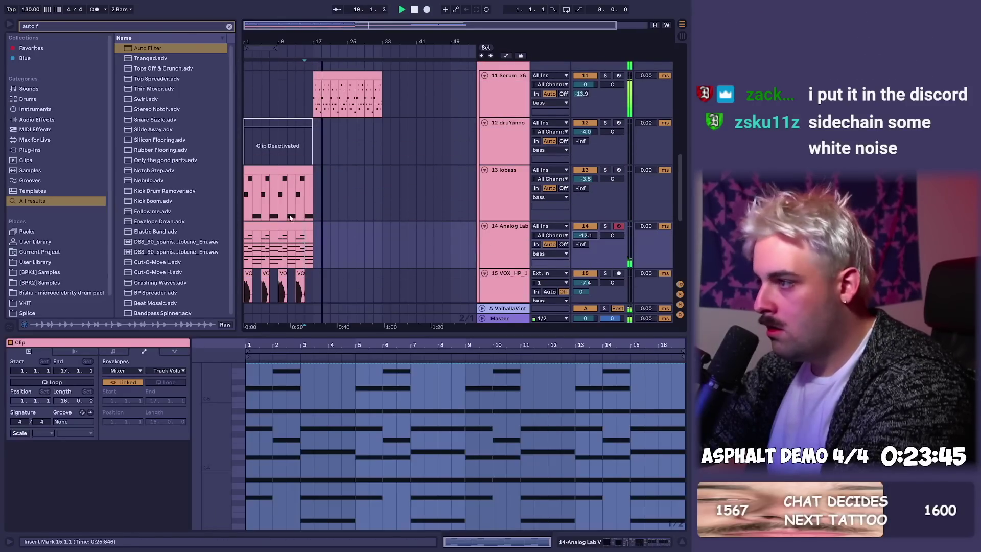
click(298, 250)
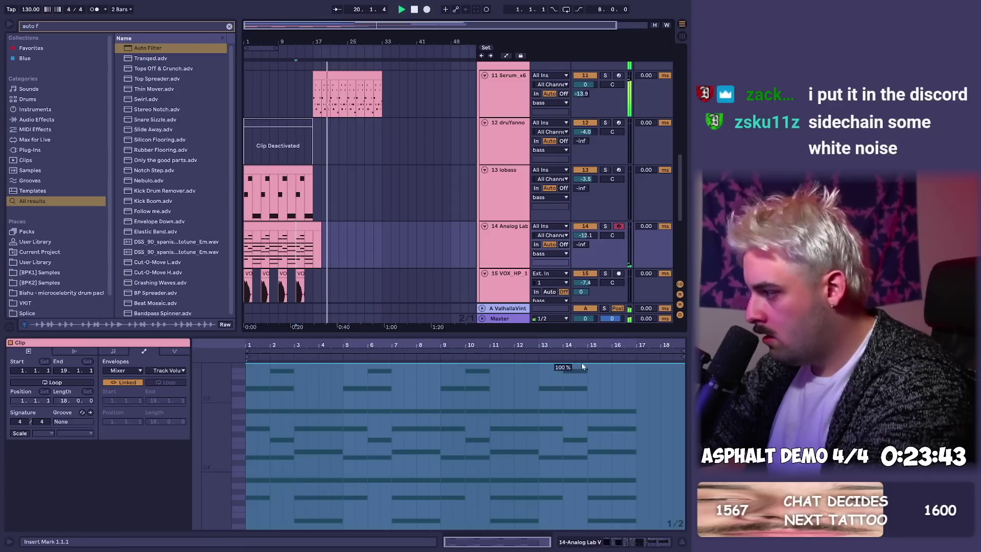
click(581, 365)
drag(622, 365, 624, 420)
- Copy four bars of the three top loops on tracks 6 to 8 from bar 25 and paste them at bar 21
scroll(376, 179, up, 4)
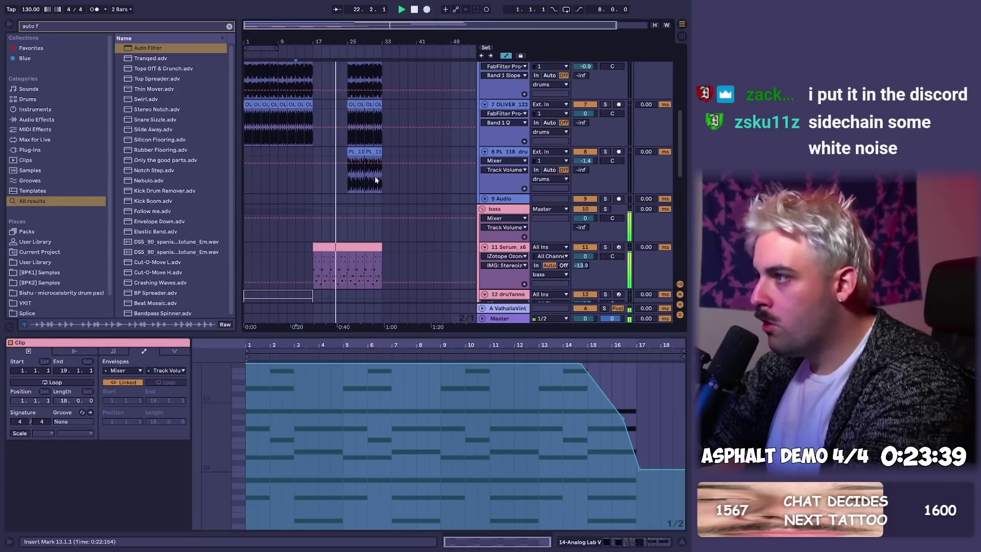
key(shift+Tab)
key(a)
drag(349, 175, 366, 80)
key(ctrl+c)
click(329, 76)
key(ctrl+v)
key(space)
key(space)
- Raise the drums Auto Filter frequency automation at bar 25 so the filter opens up from bar 21
scroll(340, 148, up, 4)
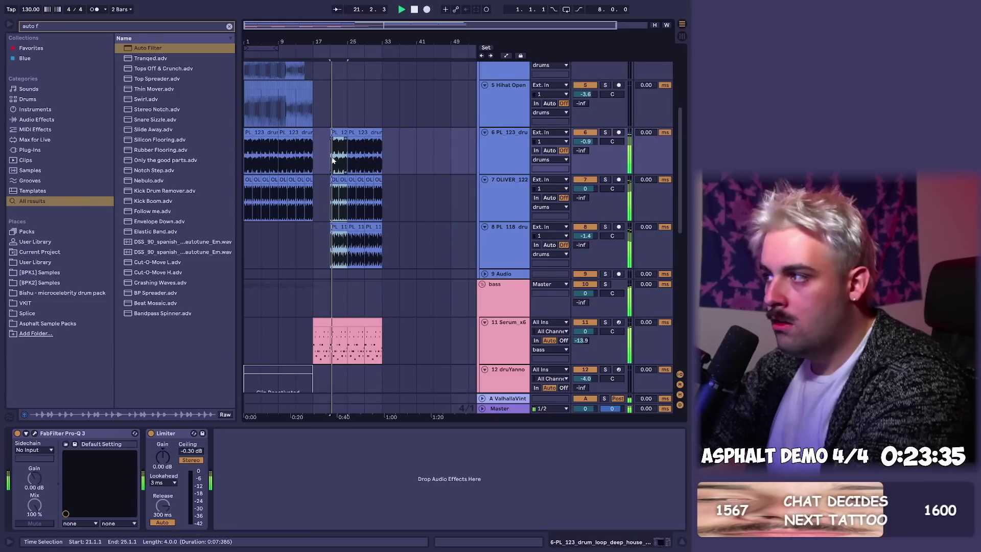
key(a)
scroll(357, 134, up, 3)
key(b)
click(338, 167)
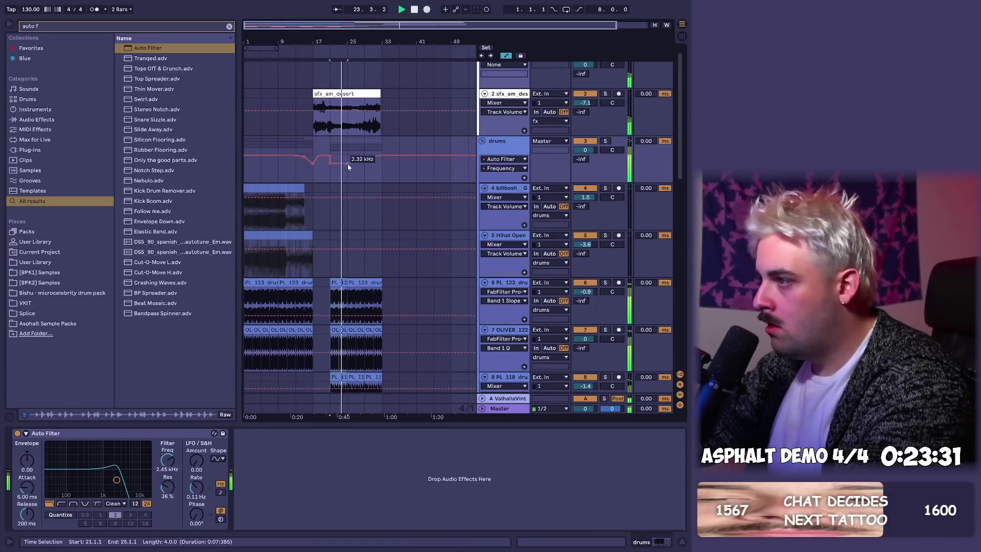
drag(347, 163, 347, 155)
- Duplicate the vocal ad-lib clips on track 15 over bars 17 to 33
scroll(372, 218, down, 10)
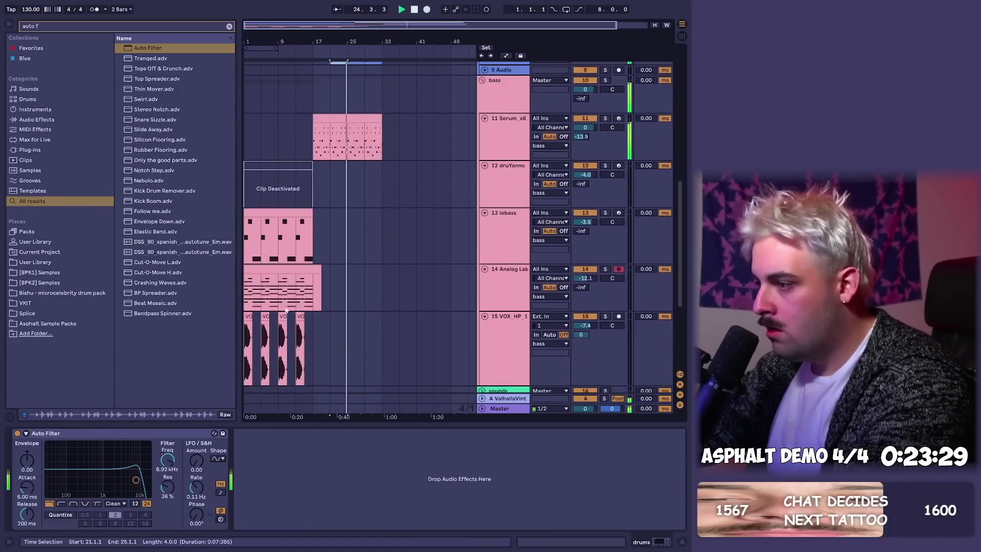
click(318, 263)
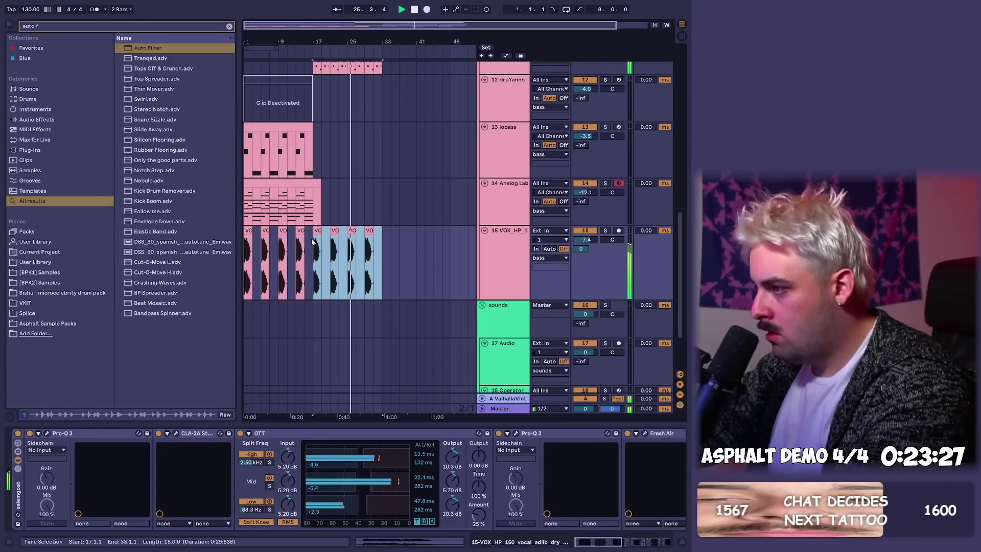
- Switch to Splice, search the samples for VOCAL and download DTH2_vocal_yeah_Gmin.wav
key(alt+Tab)
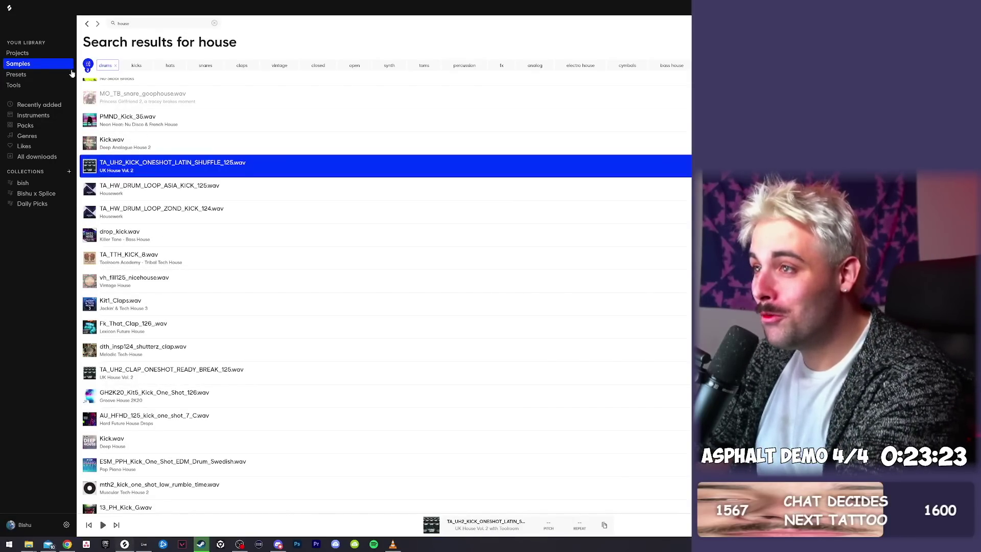
click(189, 23)
text(VOCAL)
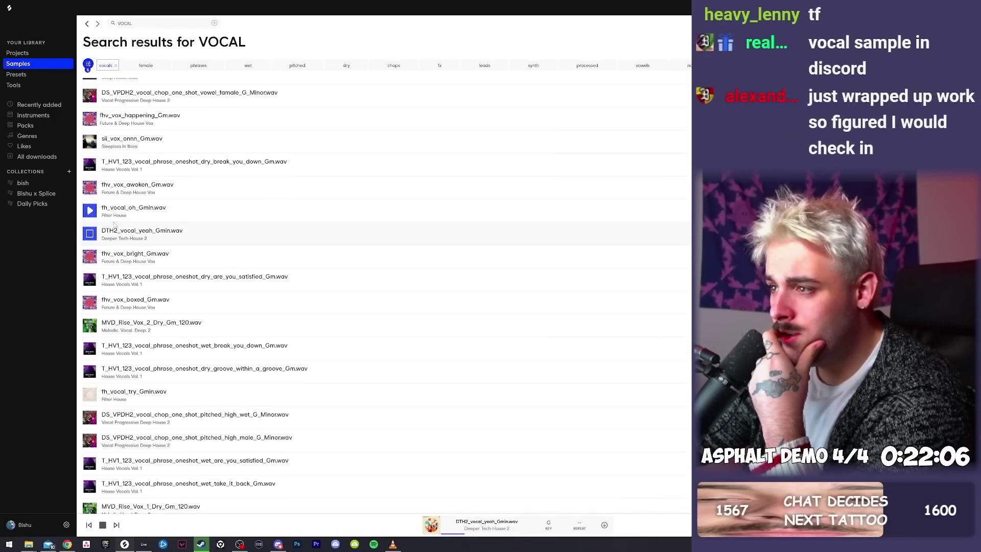
click(682, 229)
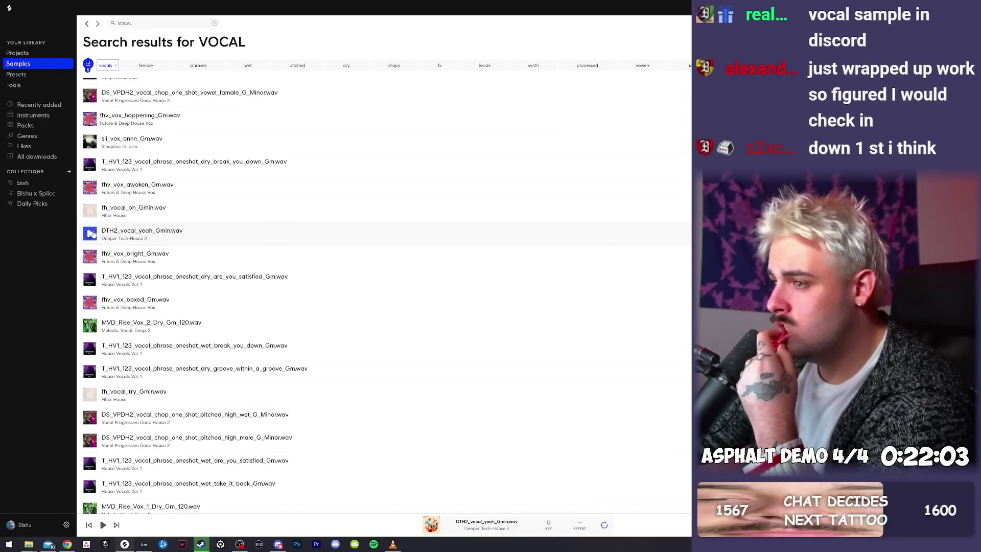
- Add DTH2_vocal_yeah_Gmin.wav at bar 17 on a new bass-group track, toggle its warping and clear the old vocal ad-lib clips
drag(91, 234, 409, 273)
key(alt+Tab)
double_click(383, 305)
click(114, 362)
click(411, 269)
click(388, 276)
key(Delete)
- Duplicate the four-bar vocal yeah section to bar 21 and lower its track volume to -6.8 dB
key(ctrl+2)
click(381, 262)
shift+click(408, 268)
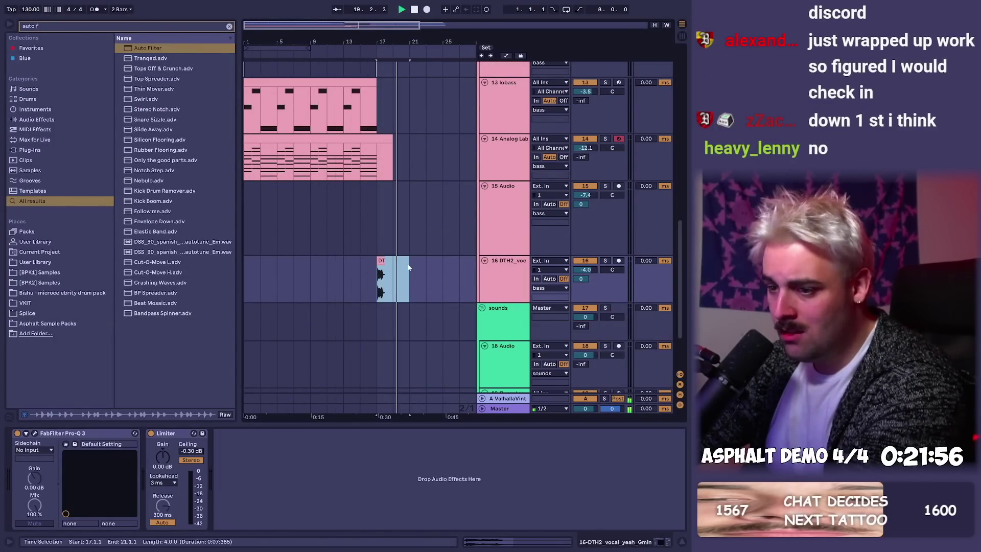
key(ctrl+d)
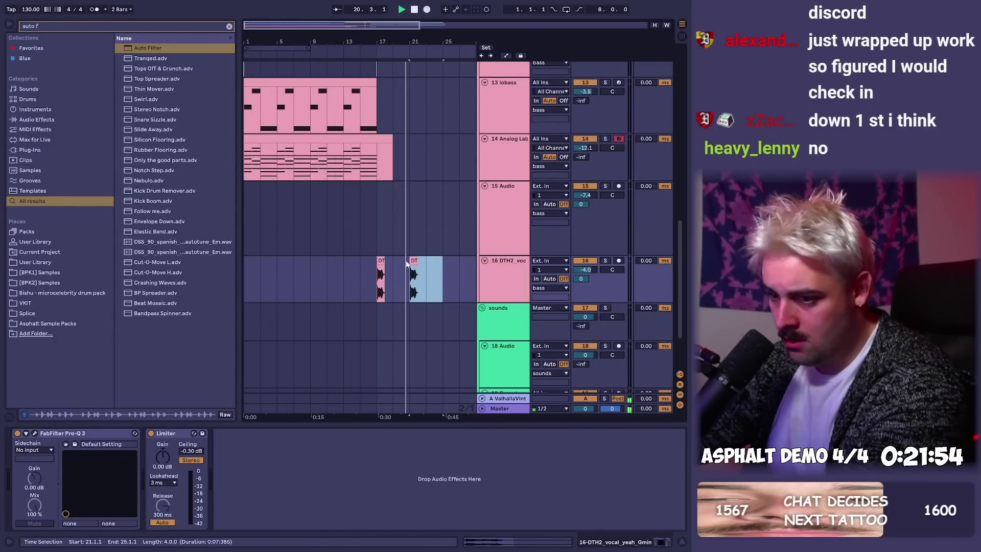
drag(585, 270, 585, 271)
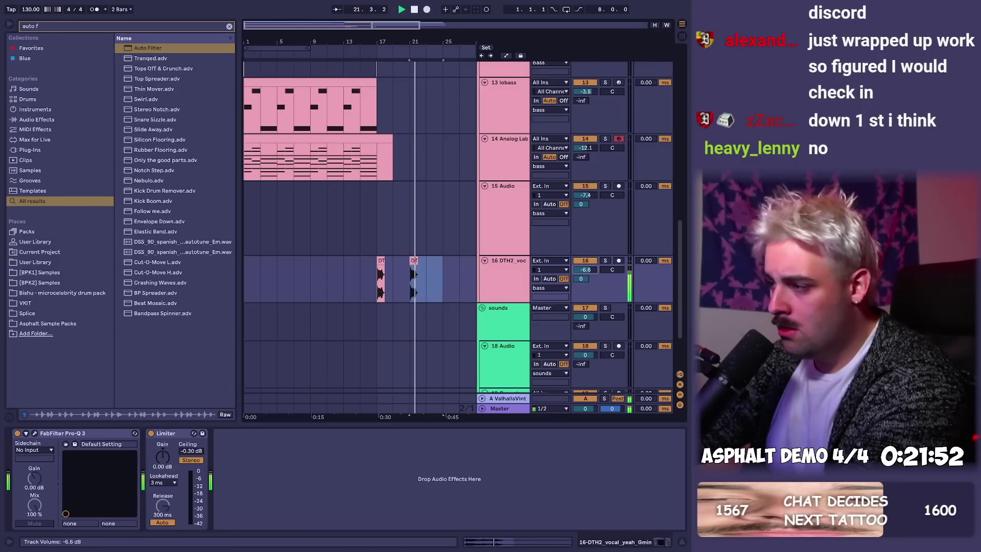
- Preview the DS_VDH2_124 vocal chop loop in Discord's sample-preset-share channel and place it at bar 17 on the DTH2 vocal track
key(space)
key(alt+Tab)
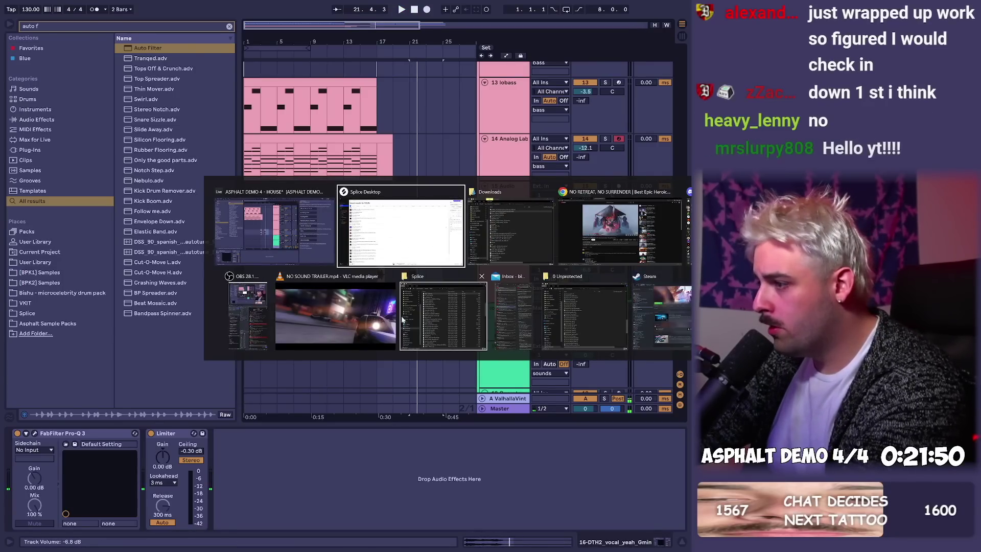
click(689, 230)
scroll(254, 423, down, 3)
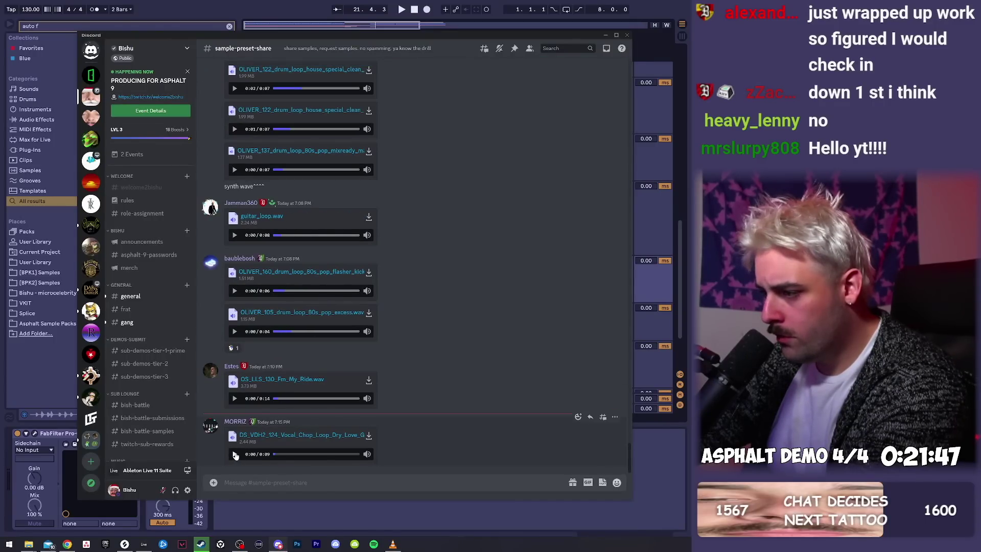
click(234, 454)
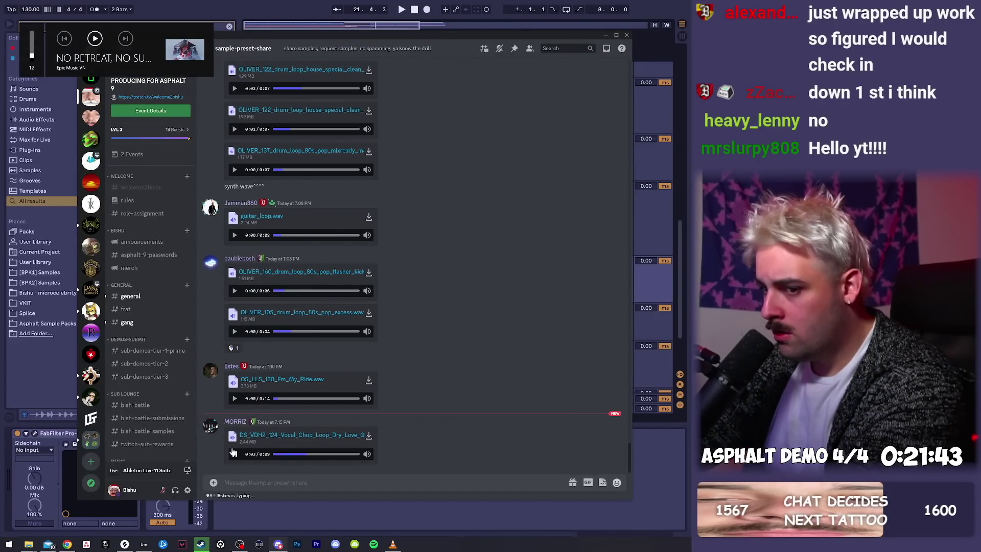
click(67, 543)
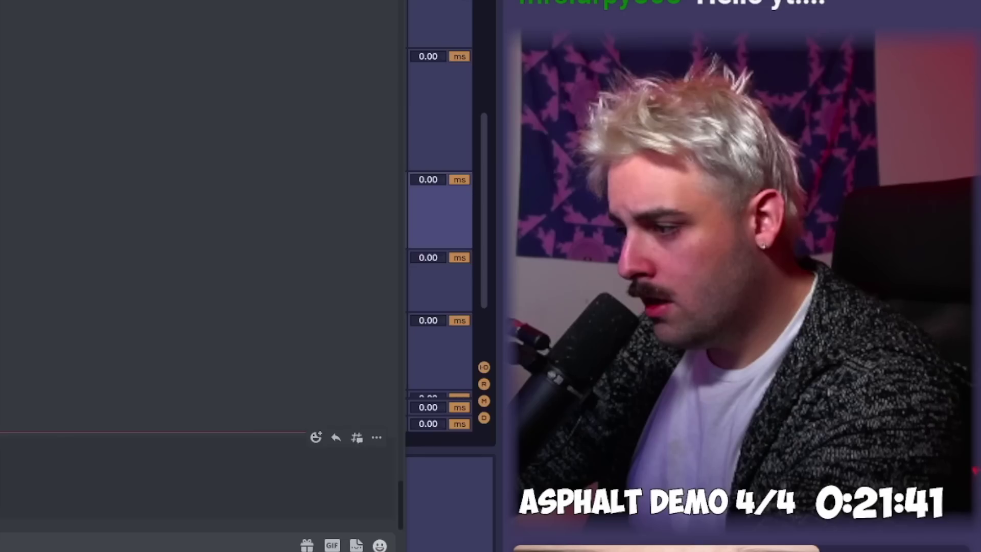
click(82, 526)
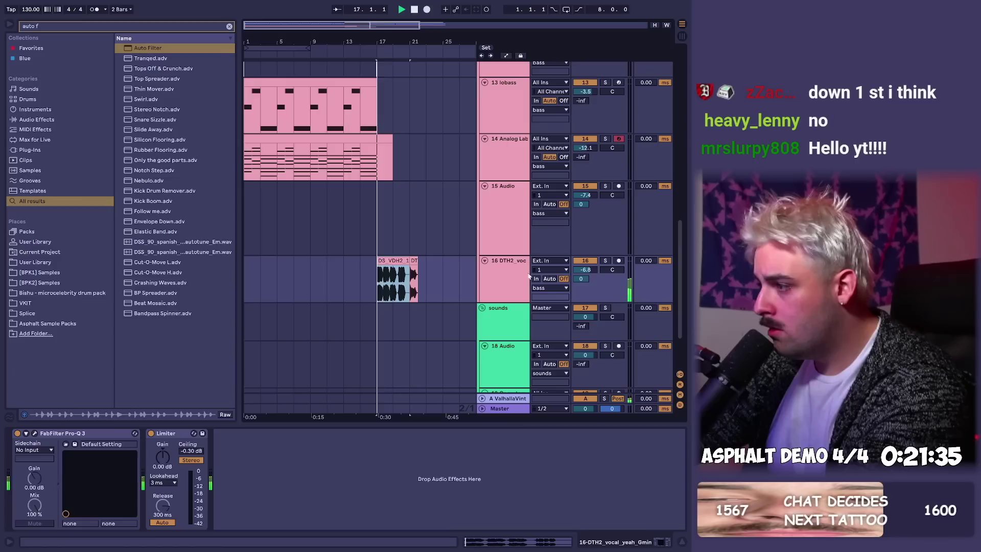
- Set the vocal chop loop's clip tempo to 124 BPM and its warp mode to Complex Pro
key(space)
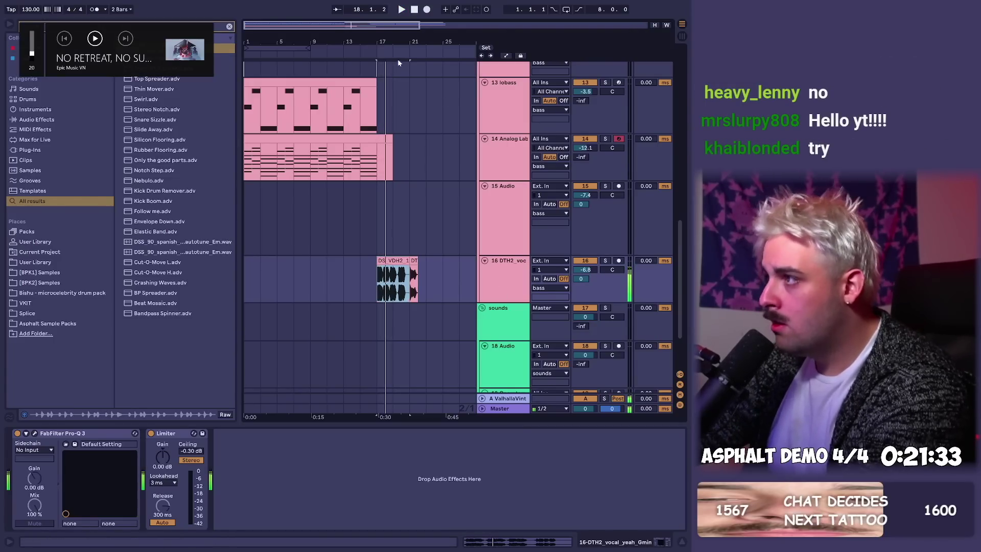
drag(394, 44, 394, 103)
double_click(332, 261)
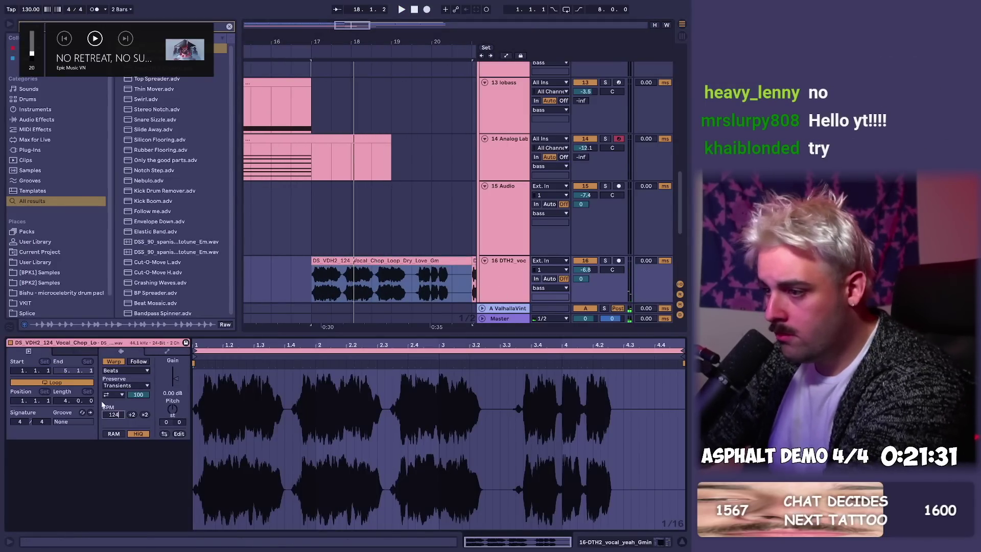
text(124)
key(Return)
key(space)
click(125, 370)
click(123, 404)
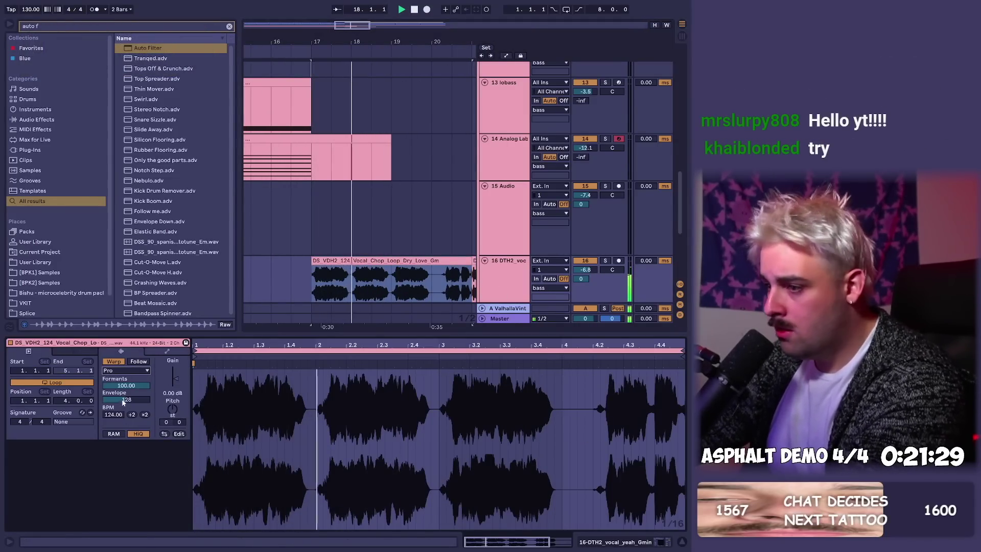
key(shift+Tab)
- Duplicate the four-bar vocal chop loop from bar 17 over bars 21 to 25
drag(388, 43, 368, 20)
click(369, 295)
drag(368, 295, 293, 286)
click(407, 261)
key(ctrl+1)
drag(406, 44, 374, 21)
key(ctrl+d)
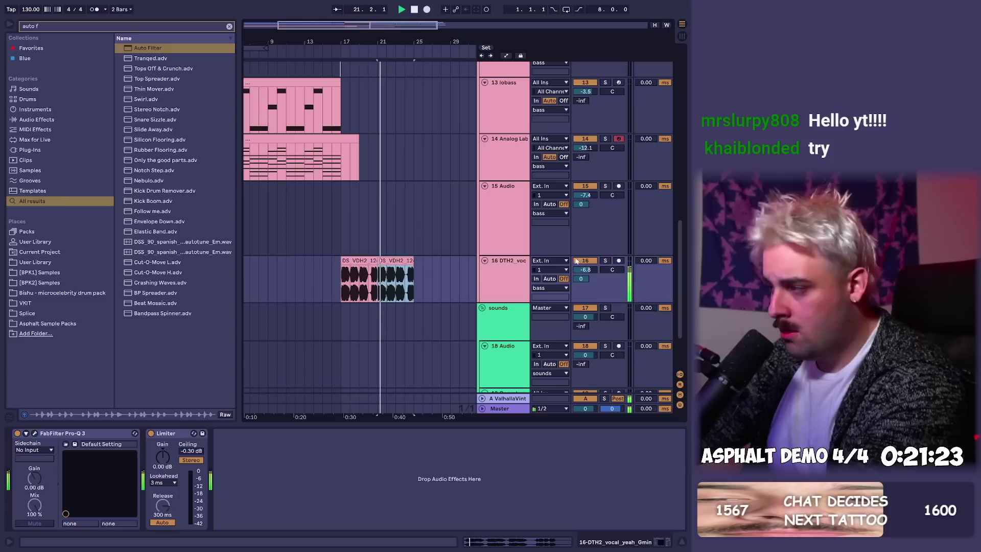
- Raise the vocal chop track's volume to -5.2 dB and select both loop clips
drag(589, 273, 590, 267)
key(ctrl+2)
shift+click(354, 259)
key(XF86AudioRaiseVolume)
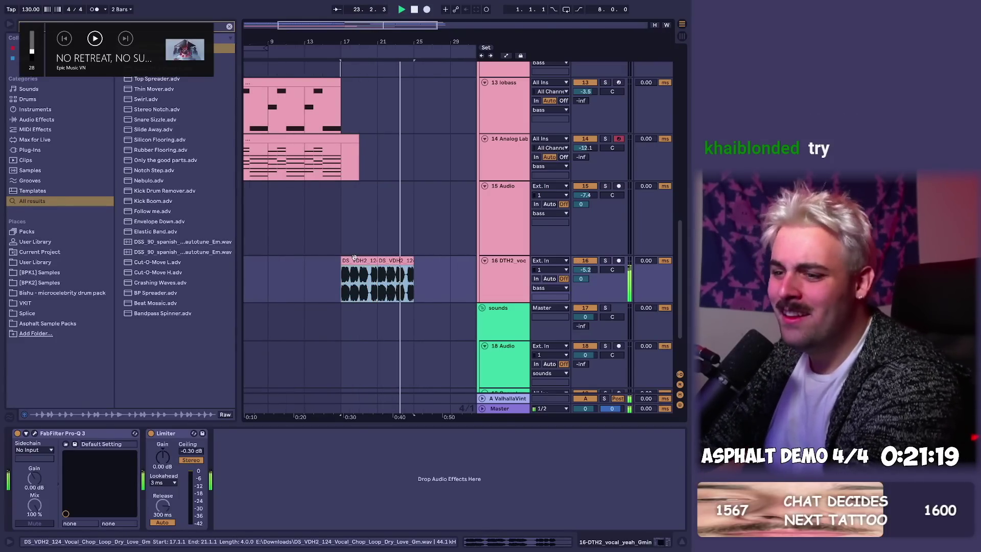
scroll(404, 107, up, 5)
key(XF86AudioRaiseVolume)
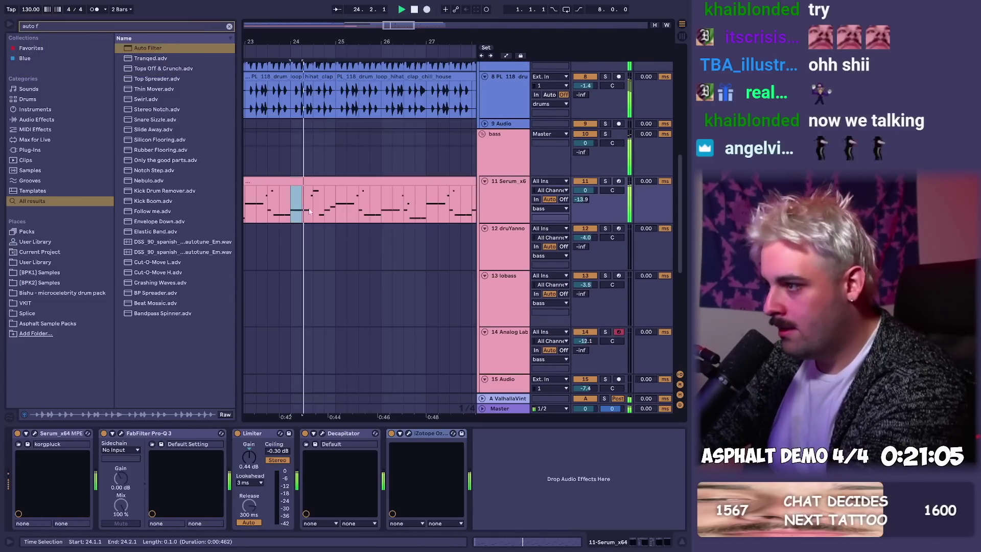
- Fill the Serum clip from bar 25 with repeats of a one-beat slice and duplicate the resulting run
drag(309, 211, 347, 205)
key(ctrl+d)
key(ctrl+d)
key(ctrl+d)
key(ctrl+d)
key(ctrl+d)
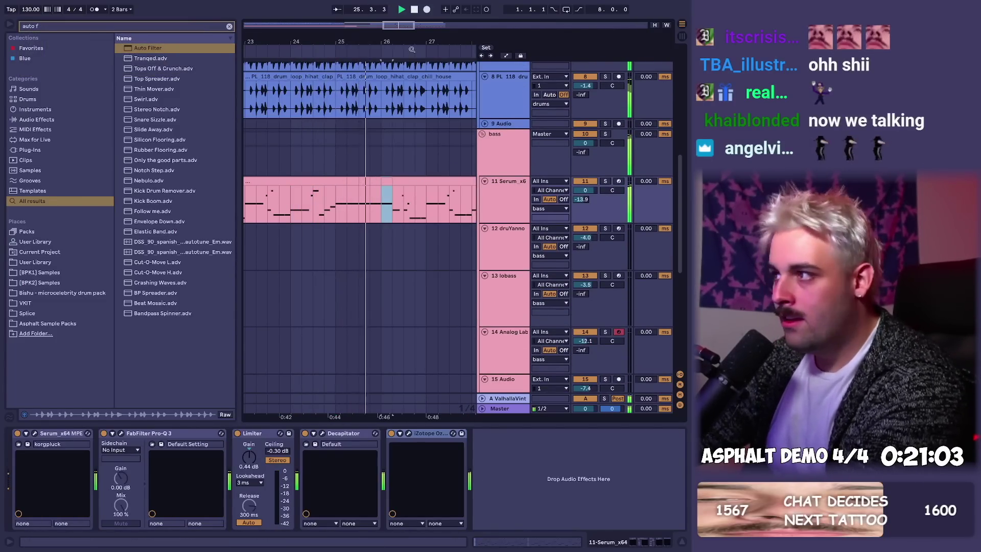
scroll(368, 171, down, 3)
key(ctrl+d)
key(ctrl+d)
key(ctrl+d)
key(ctrl+d)
key(ctrl+d)
key(ctrl+d)
key(ctrl+d)
key(ctrl+d)
key(ctrl+d)
key(ctrl+d)
key(ctrl+d)
key(ctrl+d)
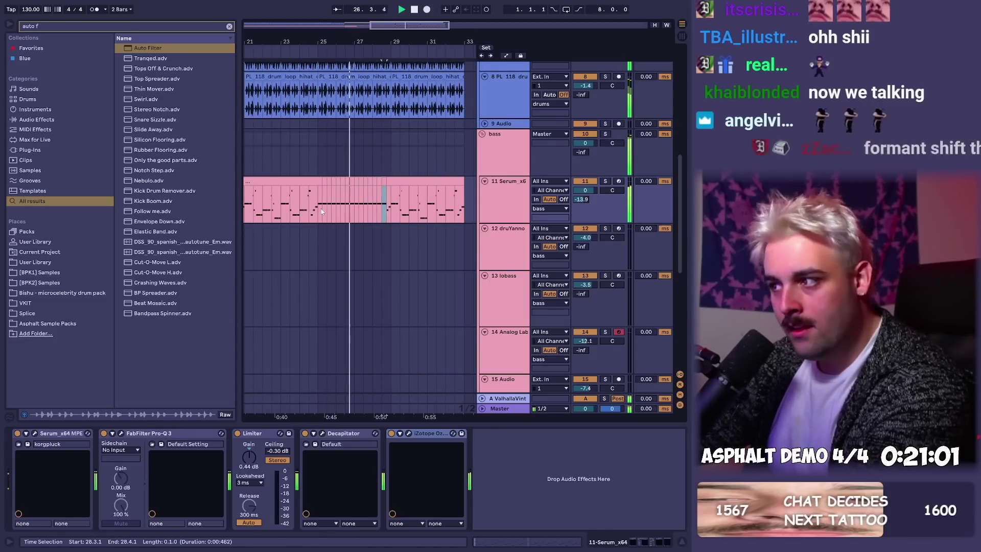
drag(319, 209, 402, 210)
key(ctrl+d)
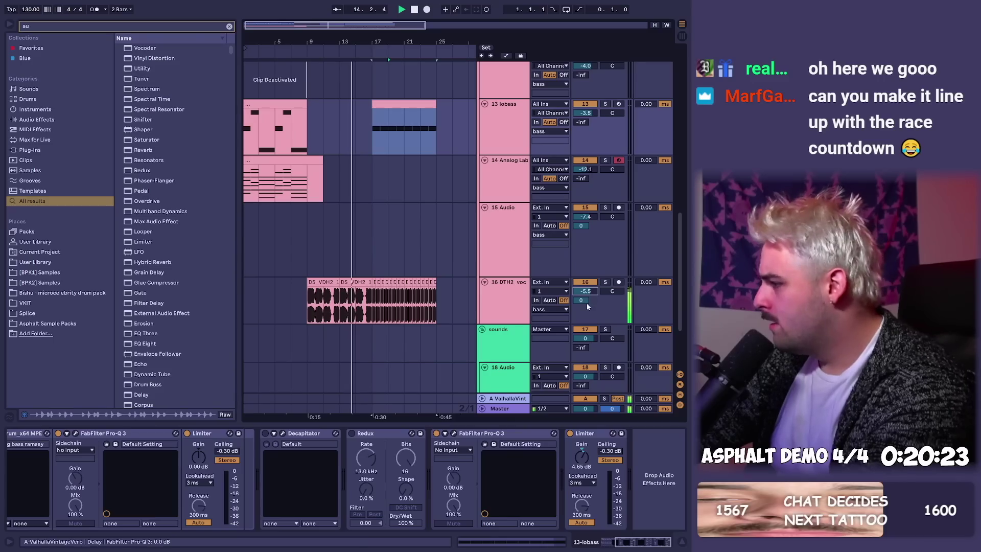
- Try to extend the lobass clip past bar 25
click(348, 264)
click(365, 124)
drag(394, 42, 411, 43)
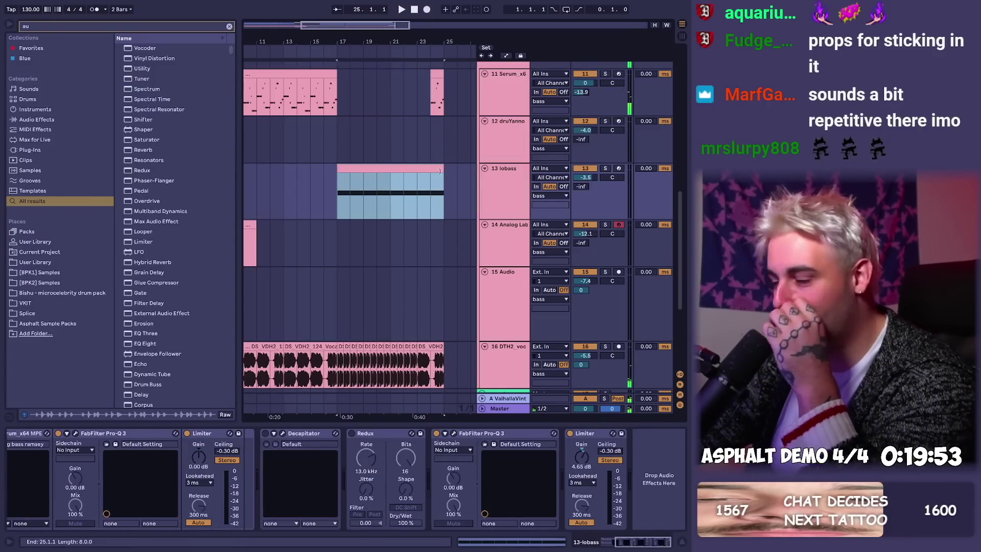
drag(444, 195, 470, 194)
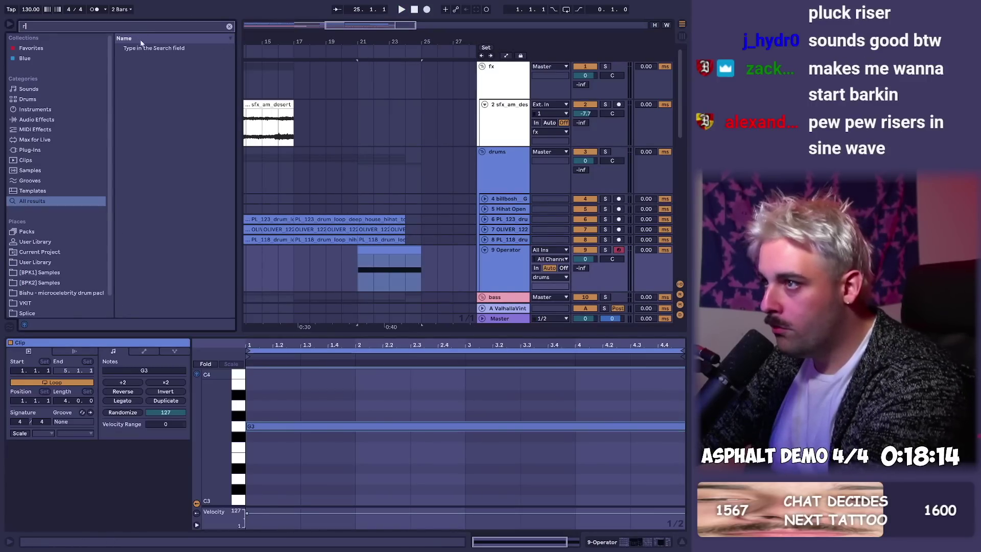
- Search the browser for reverb and ramp the Operator clip's pitch bend envelope up to its maximum at clip bar 5
text(ever)
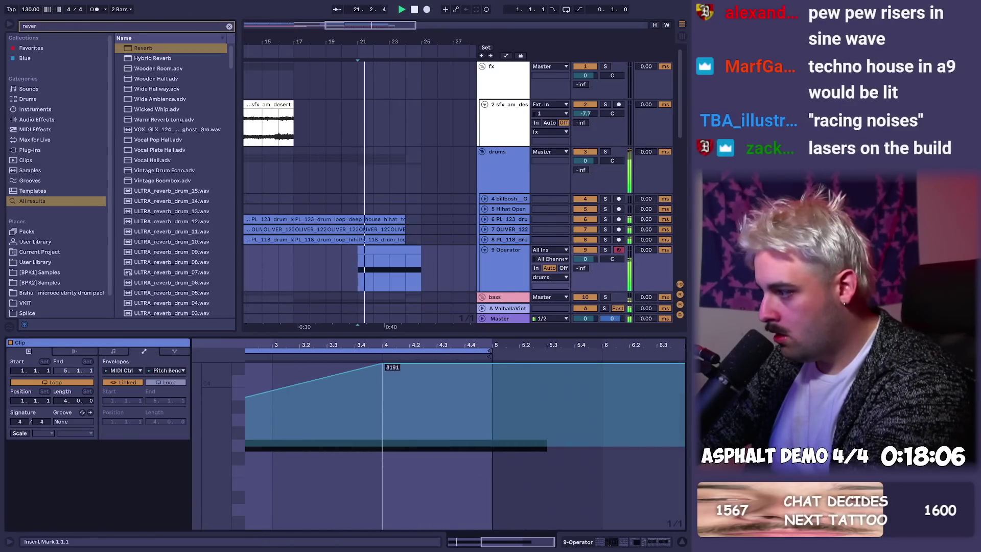
drag(464, 344, 462, 314)
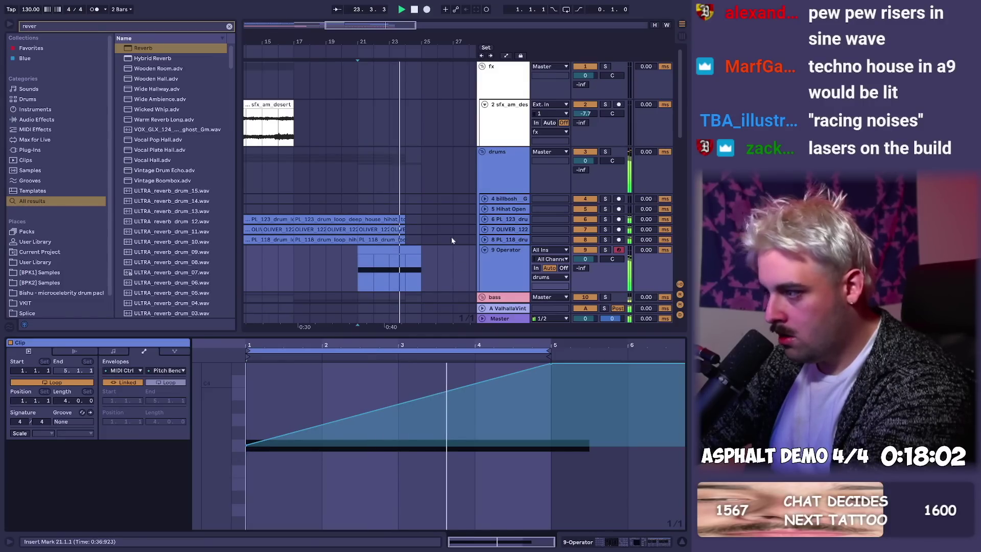
click(440, 258)
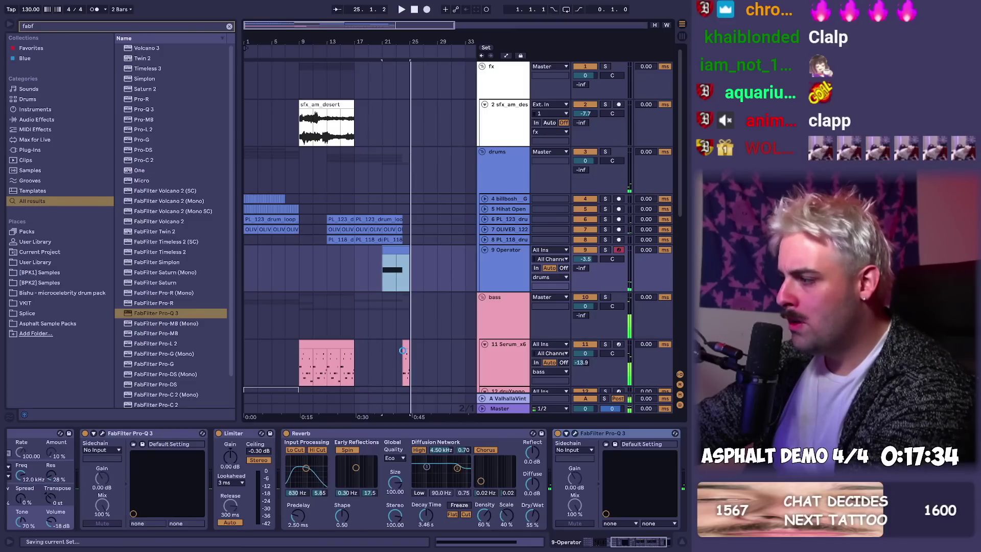
- Check the Serum track's automation around bar 24 and play back its one-bar clip there
click(402, 351)
key(a)
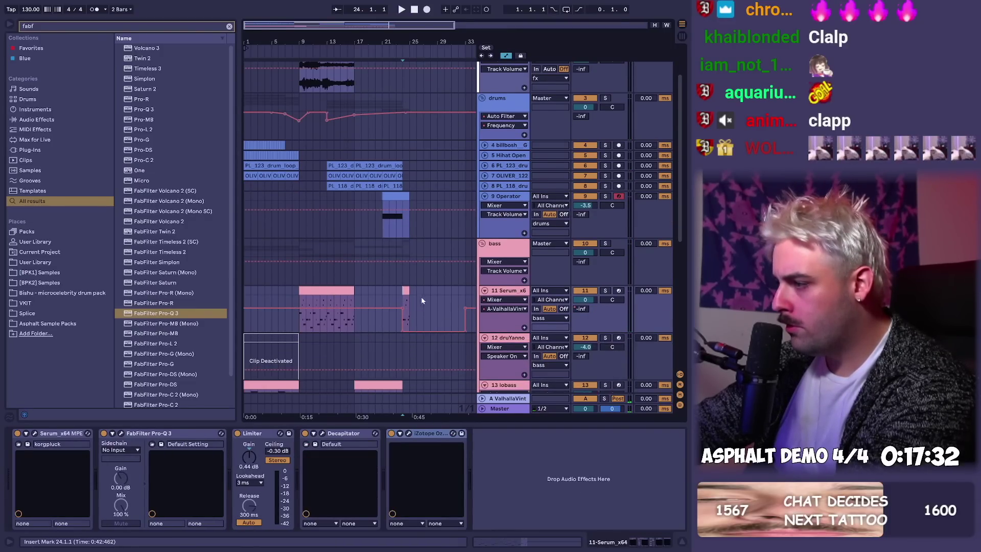
key(a)
click(406, 290)
key(space)
drag(403, 42, 409, 94)
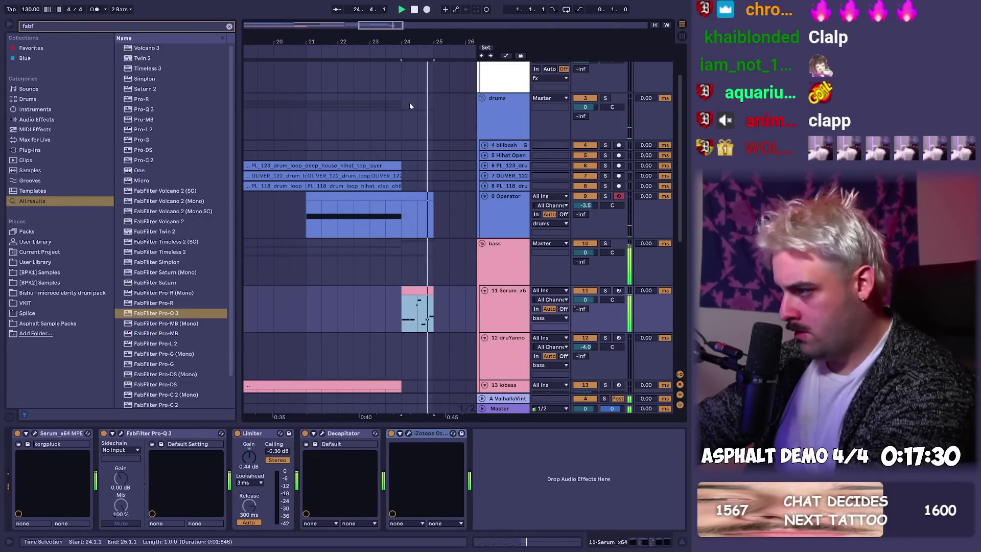
click(415, 122)
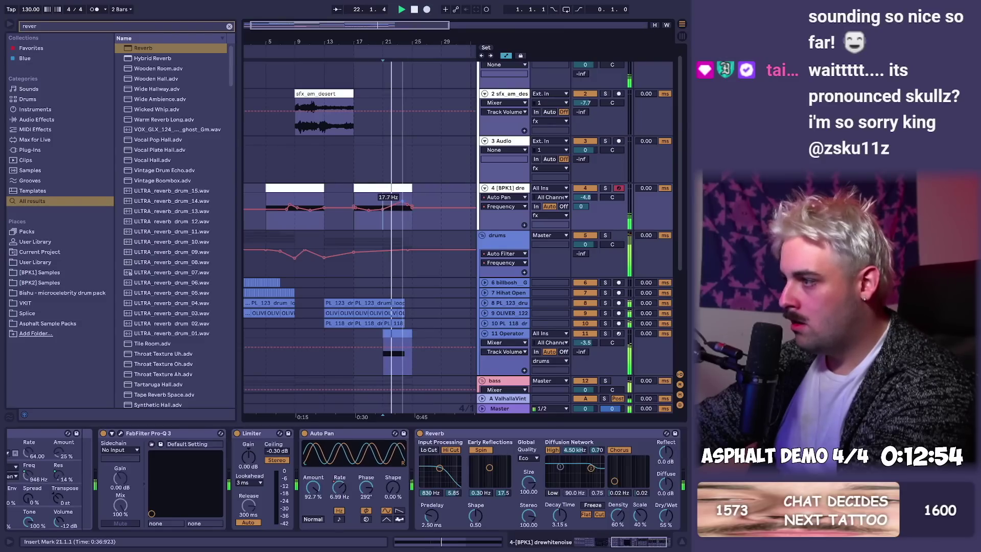
- Raise the white noise track's volume to 0.3 dB and nudge the last point of its Auto Pan frequency automation upward
drag(586, 197, 585, 190)
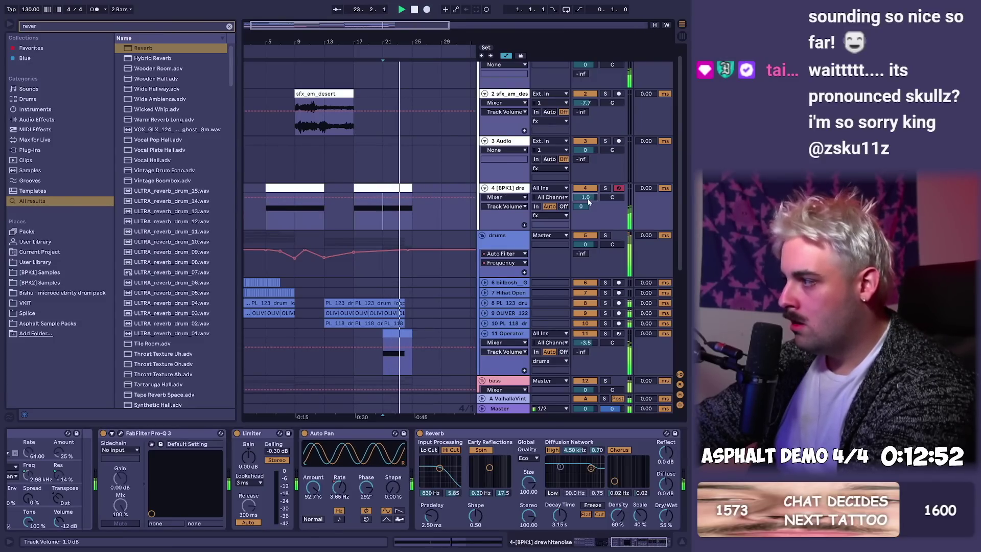
right_click(337, 489)
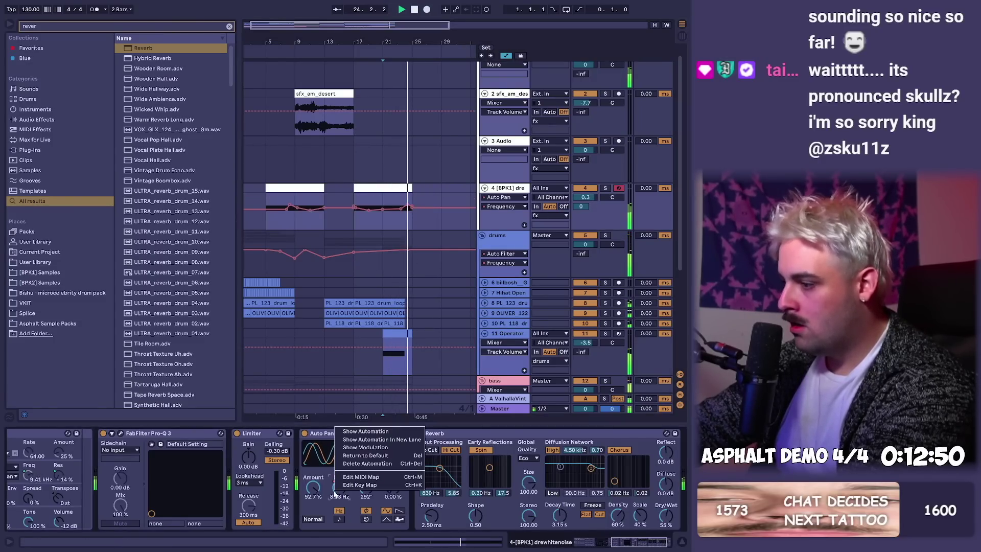
click(366, 432)
drag(411, 207, 412, 202)
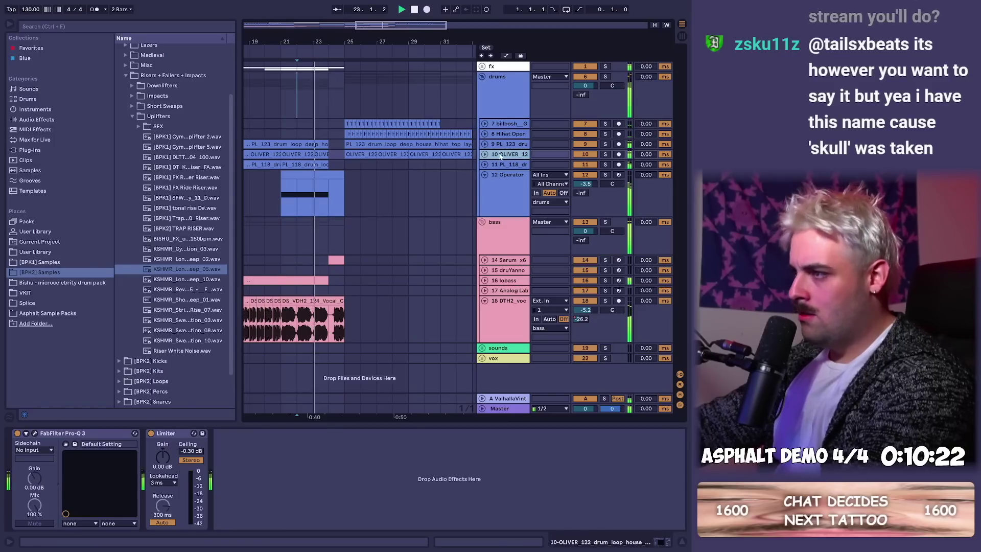
- Copy the eight-bar Serum clip from bar 9 to bar 25, unfold the Serum track and play the drop
scroll(346, 106, up, 3)
scroll(356, 70, down, 4)
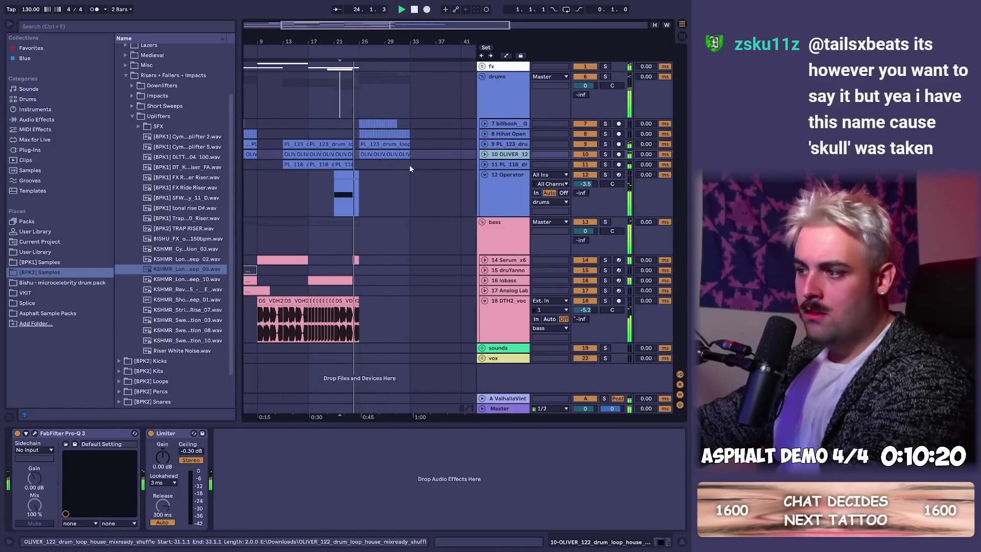
click(501, 309)
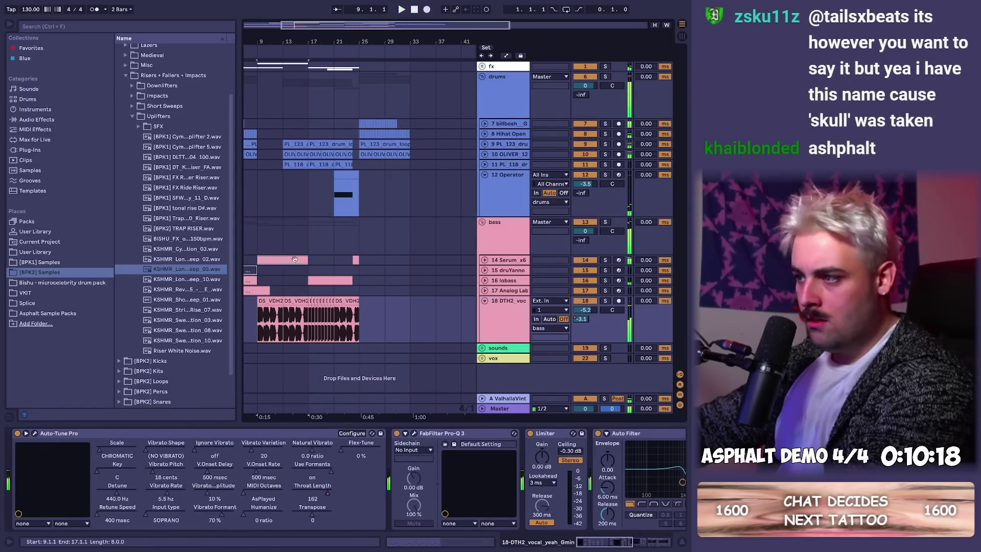
click(363, 260)
click(485, 261)
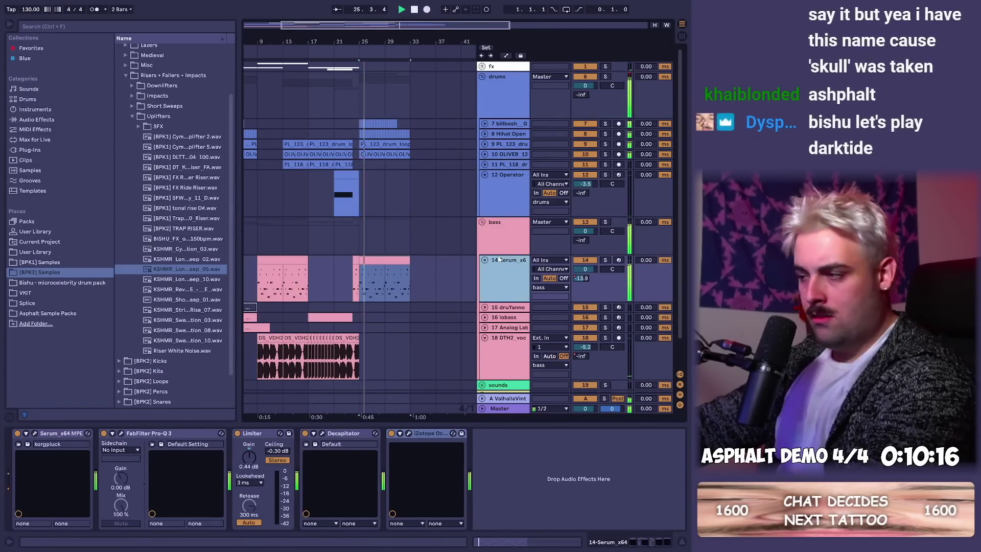
key(XF86AudioRaiseVolume)
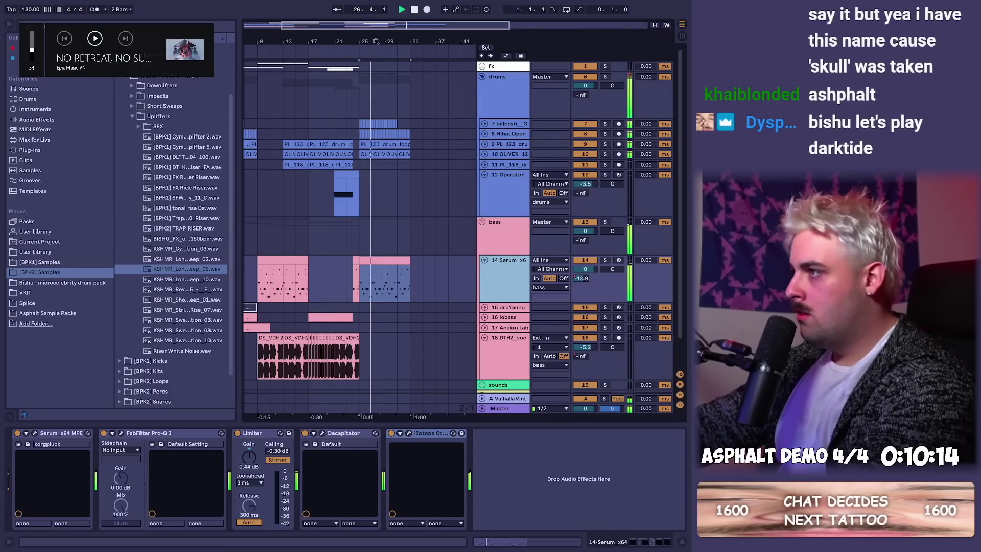
- Unfold the drum tracks and consolidate the open hi-hat hit into a one-beat clip spanning 25.1.1 to 25.2.1
drag(377, 42, 381, 149)
alt+click(486, 154)
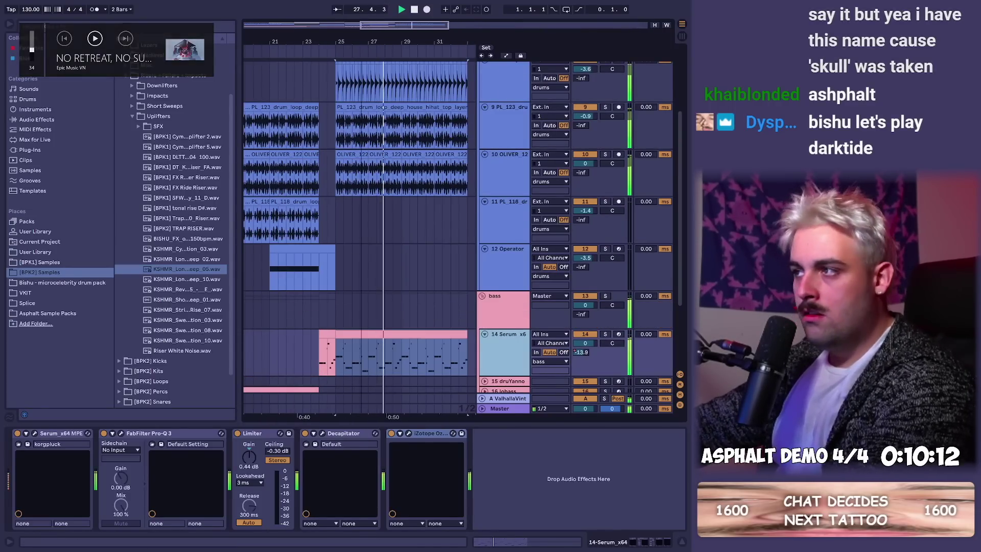
drag(371, 43, 374, 69)
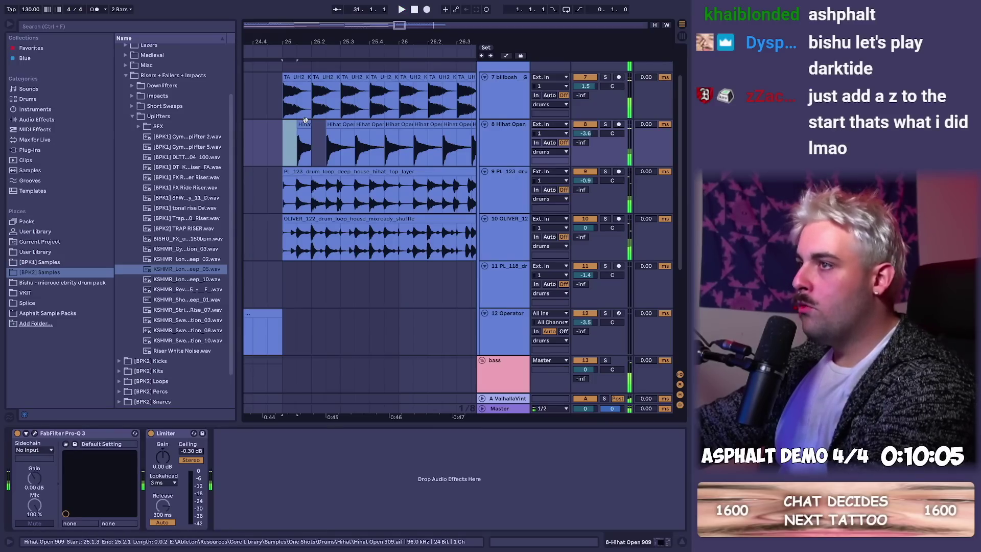
shift+click(305, 124)
key(ctrl+j)
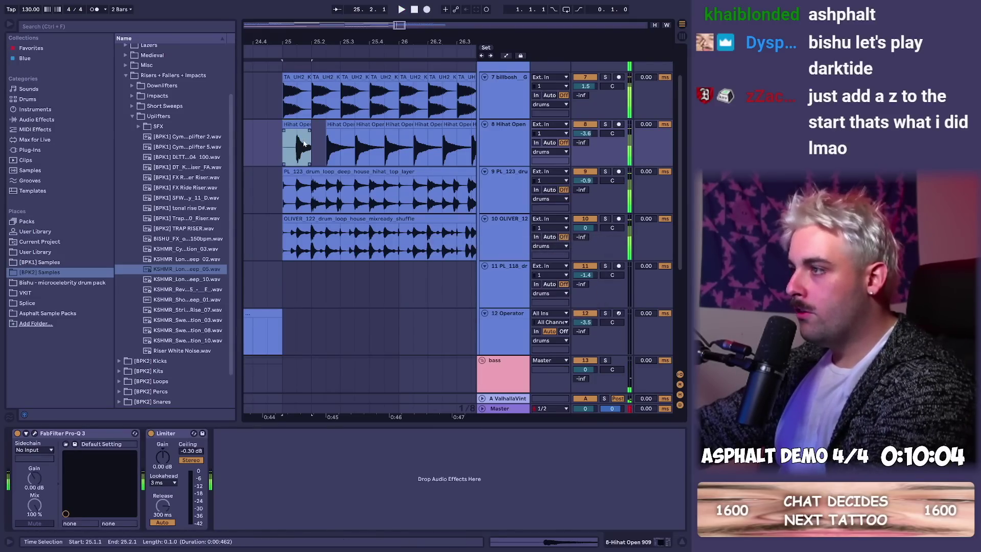
drag(304, 143, 350, 144)
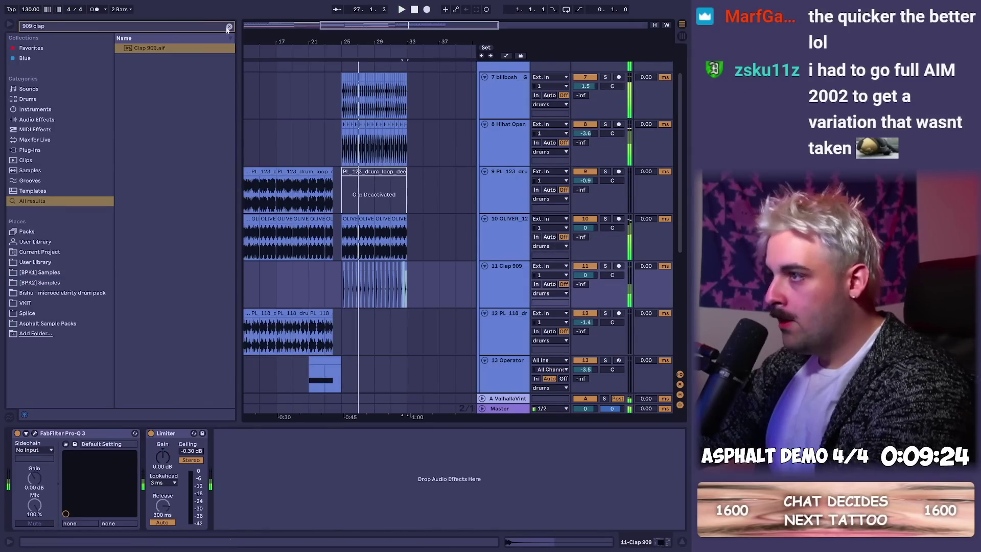
- Try a tempo of 135 BPM and play the drop from bar 25 with the tracks folded
click(31, 9)
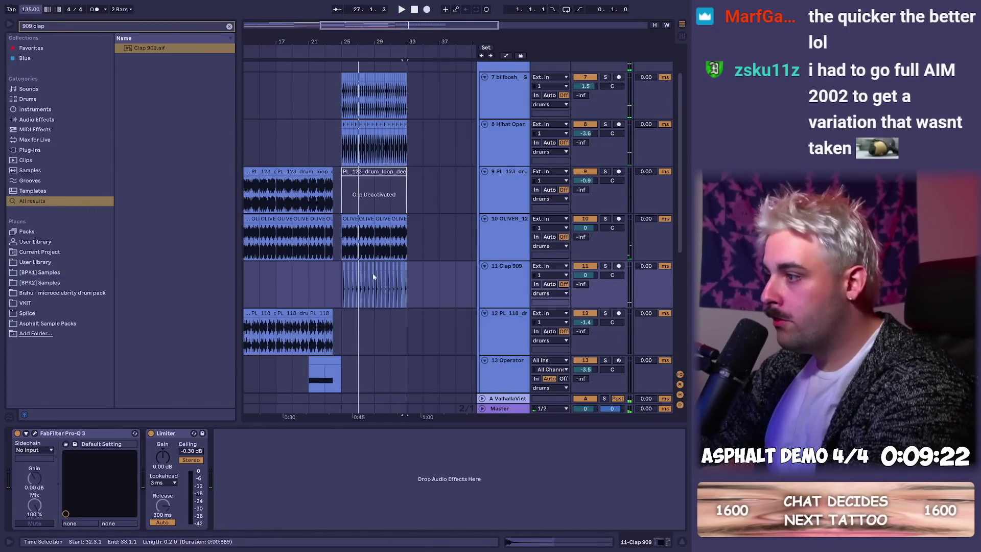
click(337, 270)
key(space)
alt+click(485, 267)
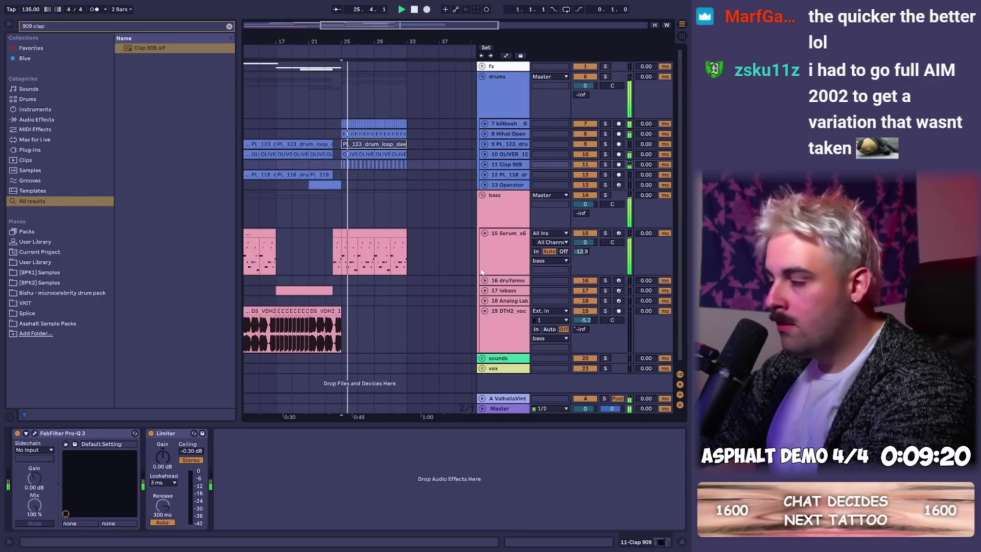
key(ctrl+1)
key(XF86AudioRaiseVolume)
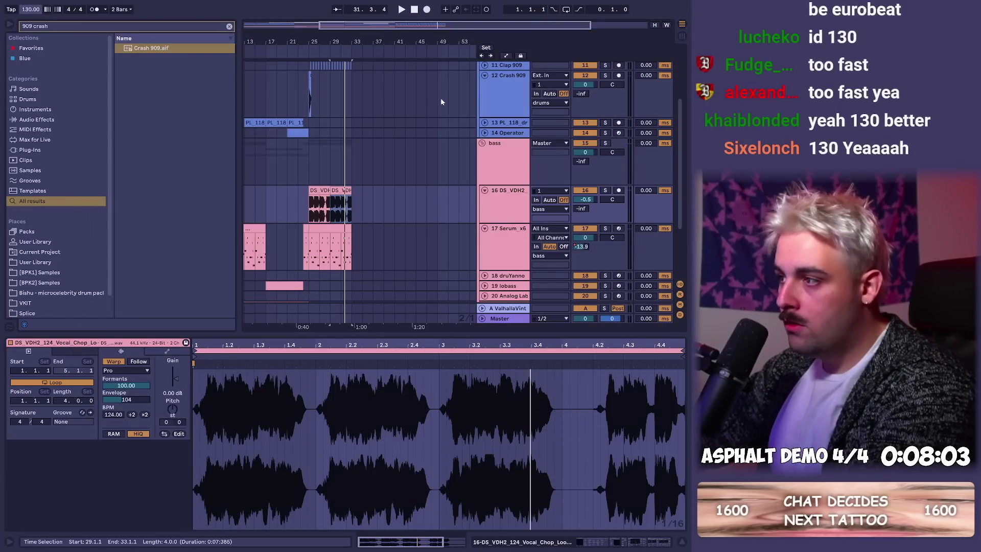
- Play the vocal chop clips from bar 25, select up to bar 35 and show the track's devices
click(314, 190)
key(space)
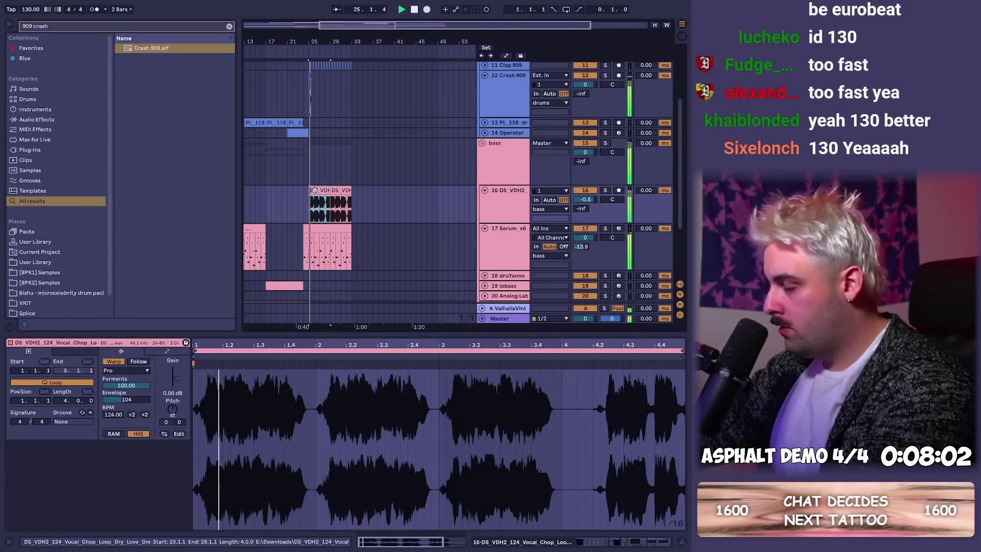
drag(297, 42, 294, 61)
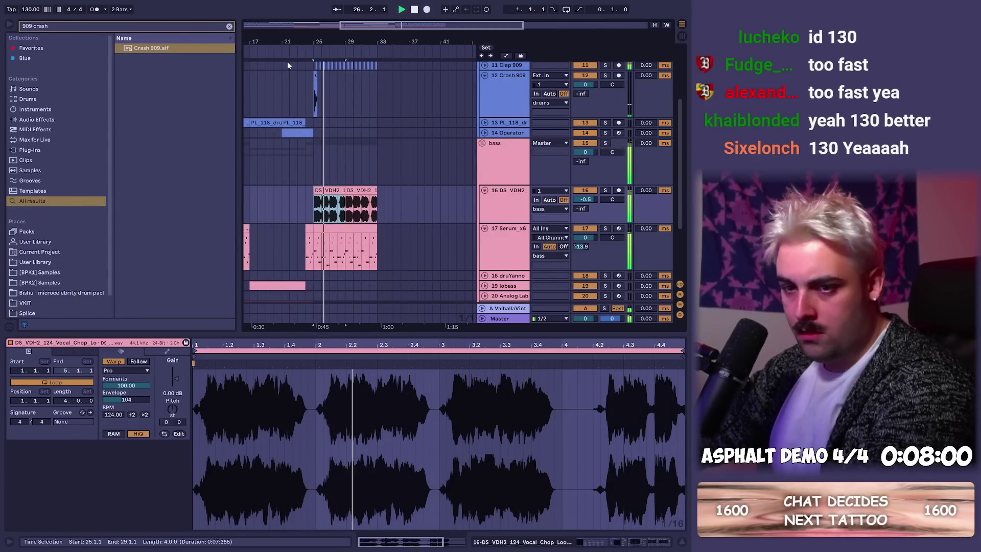
shift+click(386, 205)
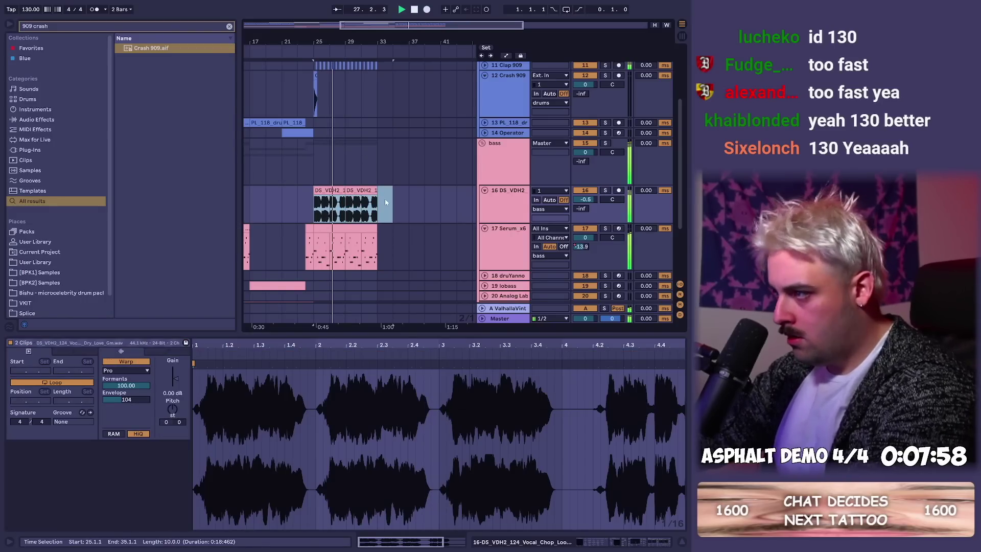
key(shift+Tab)
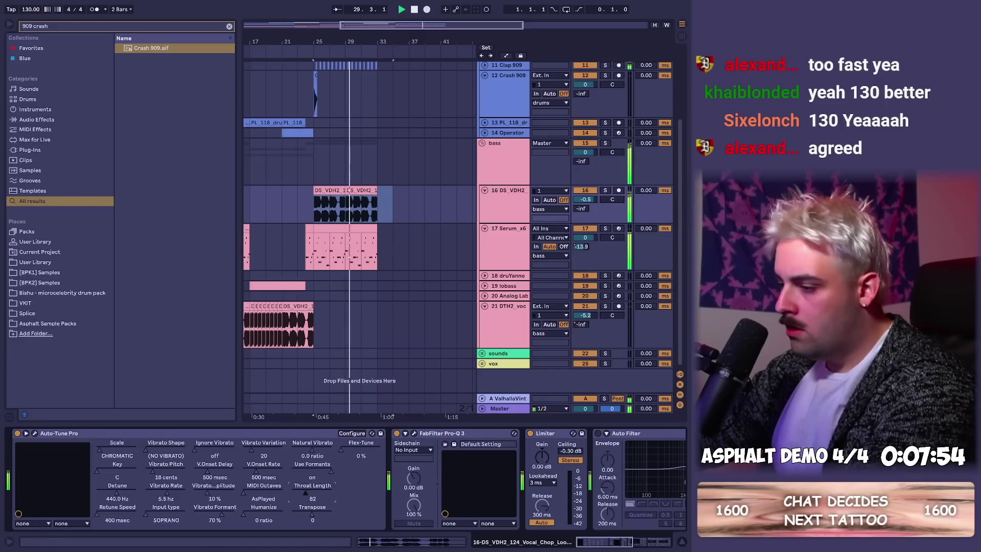
key(plus)
- Unfold the drums group and play back the build section to review its drum layers
click(484, 247)
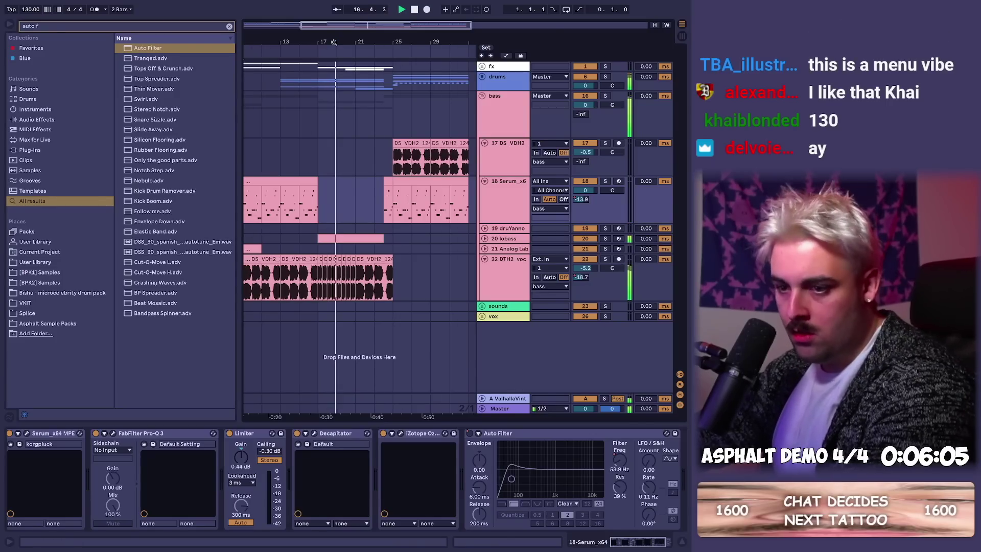
click(482, 77)
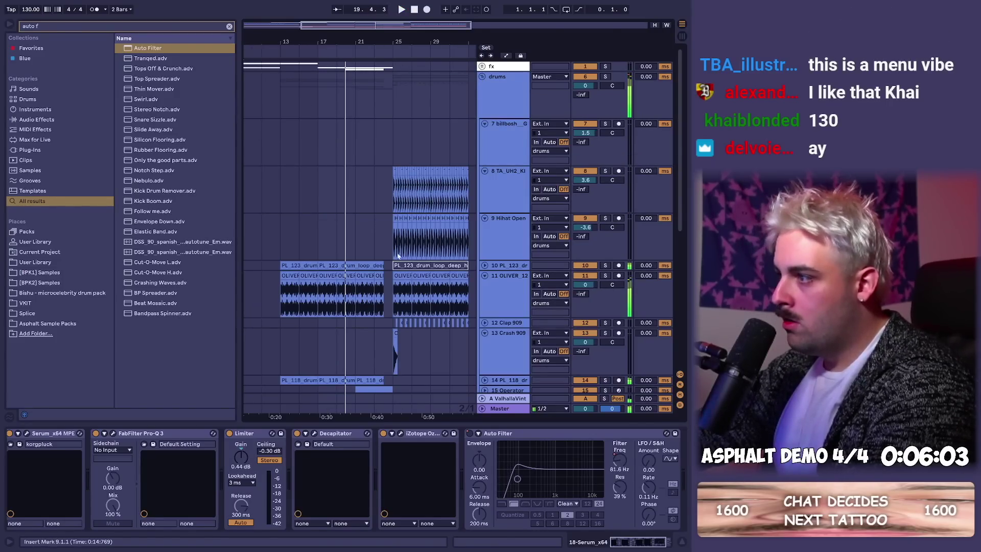
scroll(398, 238, down, 2)
key(space)
click(367, 235)
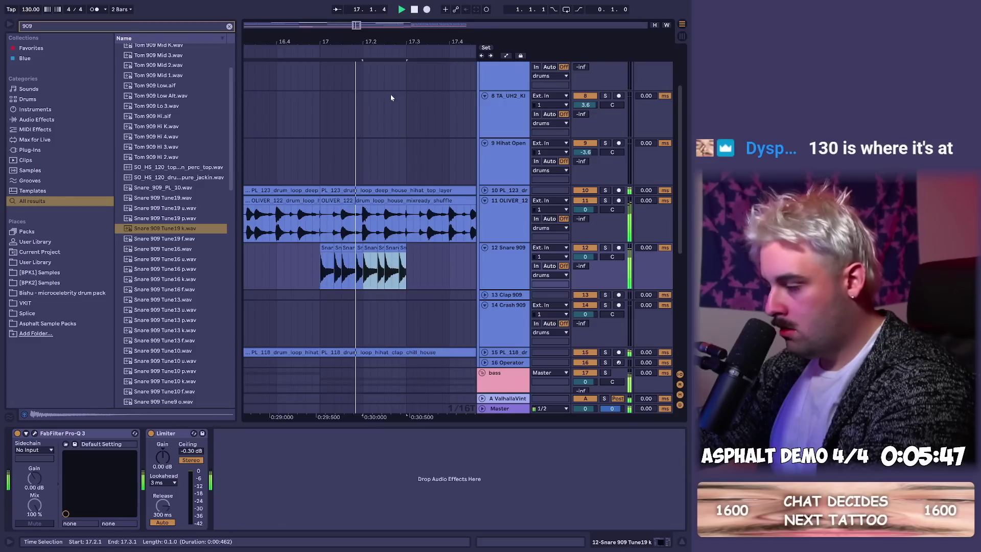
- Duplicate the one-beat Snare 909 pattern repeatedly to extend the roll from bar 17 up to bar 24
key(ctrl+d)
key(ctrl+d)
key(ctrl+d)
key(ctrl+d)
key(ctrl+d)
key(ctrl+d)
key(ctrl+d)
key(ctrl+d)
drag(425, 43, 368, 20)
key(ctrl+d)
key(ctrl+d)
key(ctrl+d)
key(ctrl+d)
key(ctrl+d)
key(ctrl+d)
key(ctrl+d)
key(ctrl+d)
key(ctrl+d)
key(ctrl+d)
key(ctrl+d)
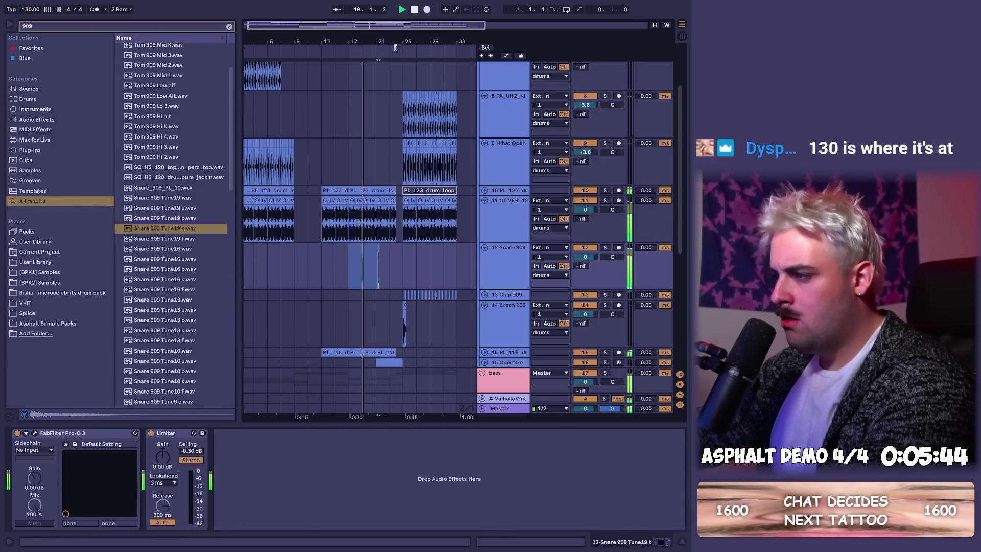
key(ctrl+d)
key(ctrl+d)
key(ctrl+d)
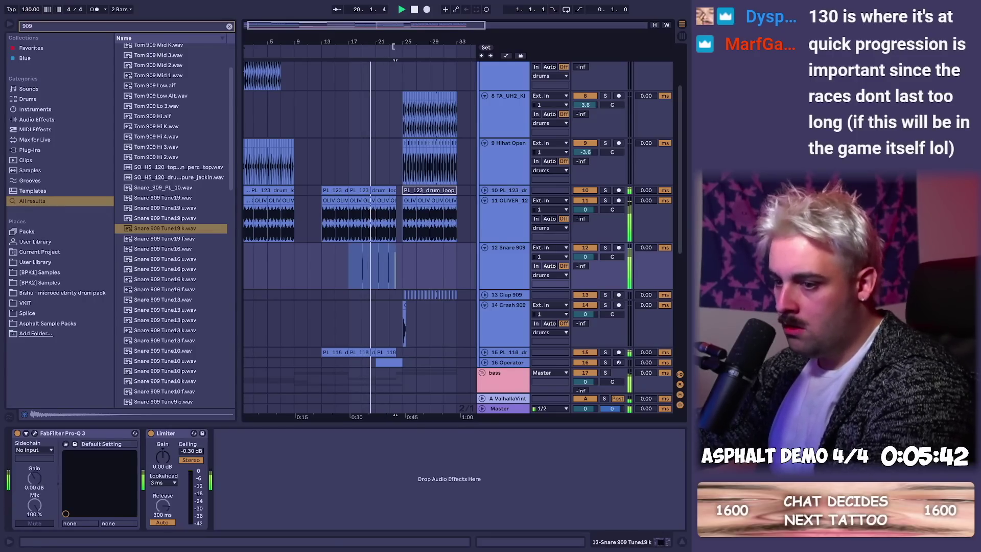
- Examine the end of the Snare 909 roll near bar 24 and its hits around bar 21
drag(392, 42, 392, 92)
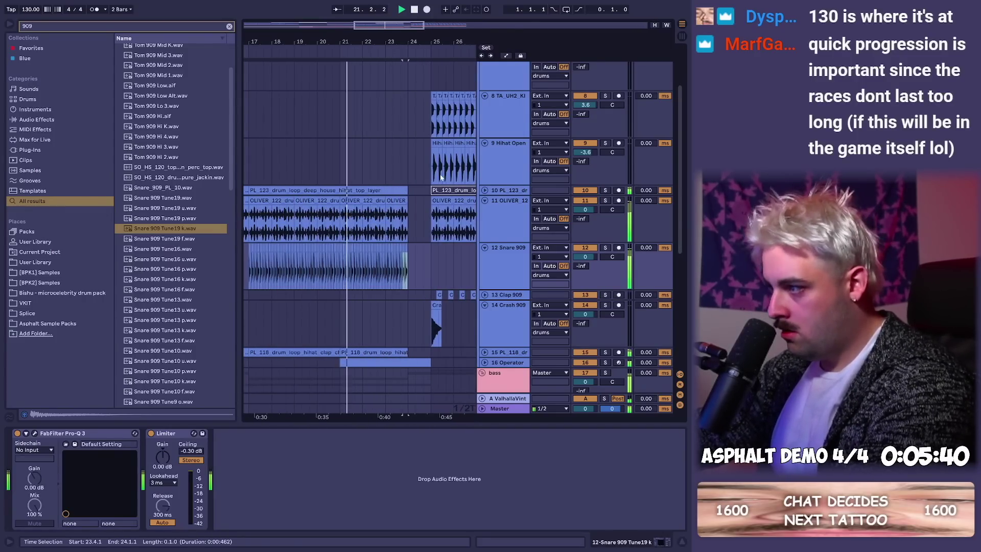
click(345, 269)
scroll(345, 270, up, 2)
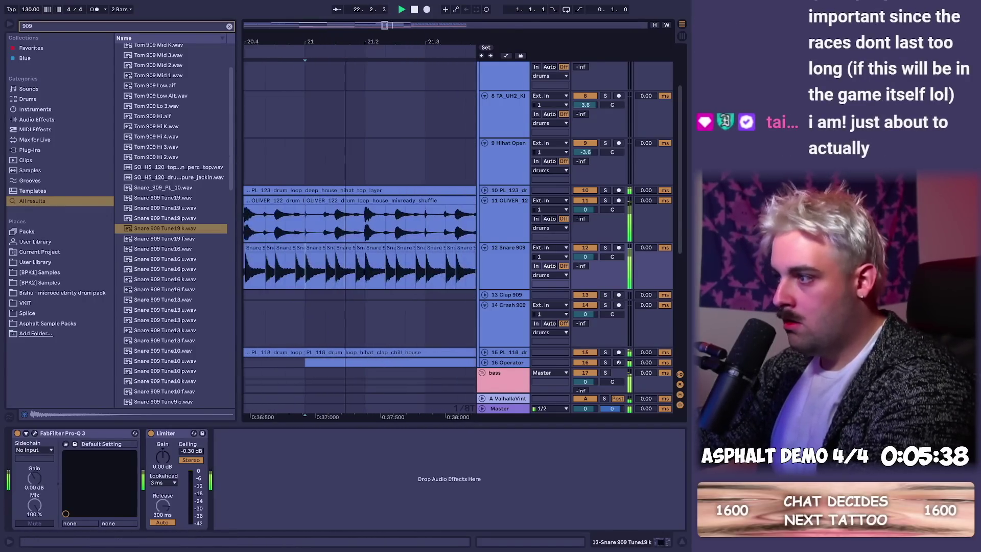
scroll(402, 263, up, 3)
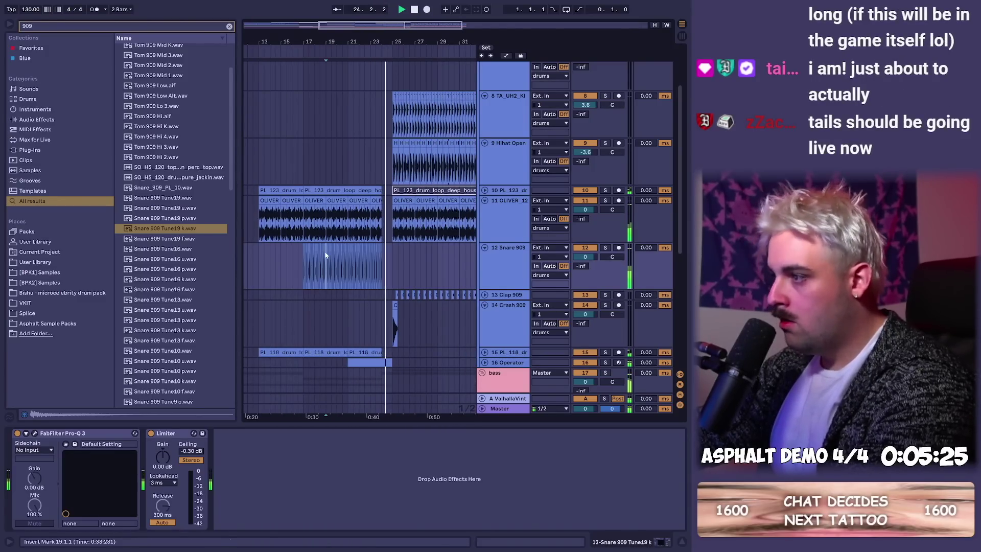
- Search the browser for "auto f" and load Auto Filter onto the Snare 909 track
key(ctrl+f)
text(aut fo)
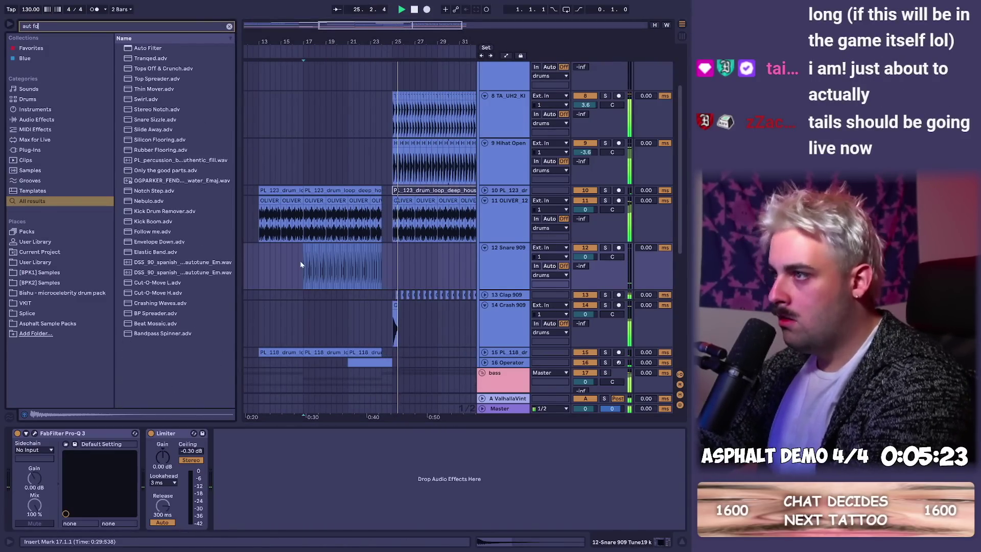
key(BackSpace)
key(BackSpace)
text(o f)
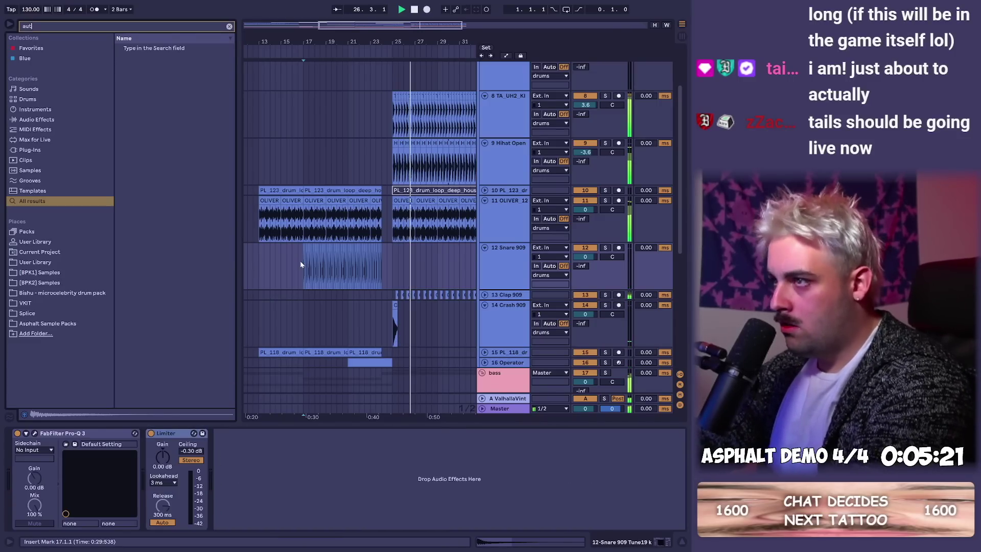
key(Return)
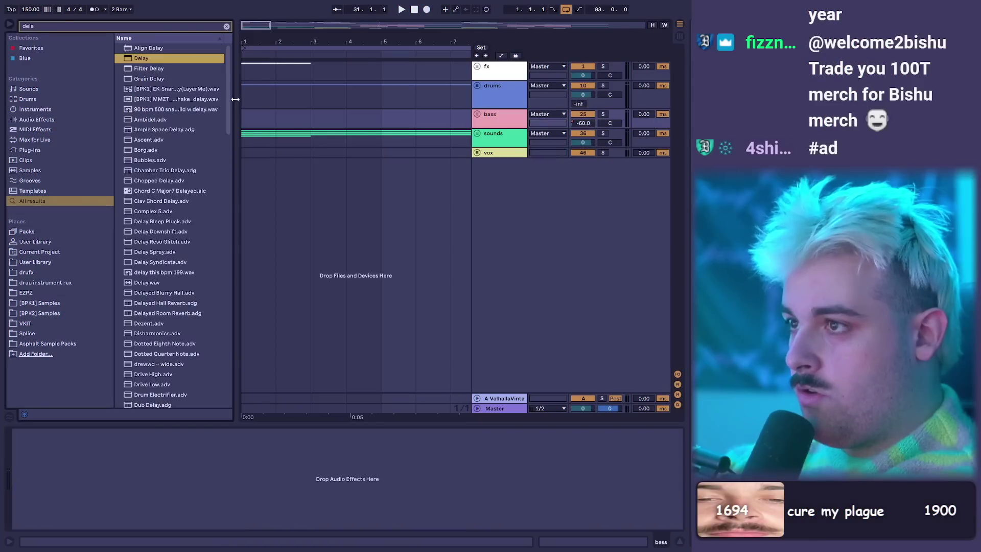
- Hide the browser, play the 150 BPM project from bar 1 and hide the device view
click(9, 24)
drag(31, 43, 36, 54)
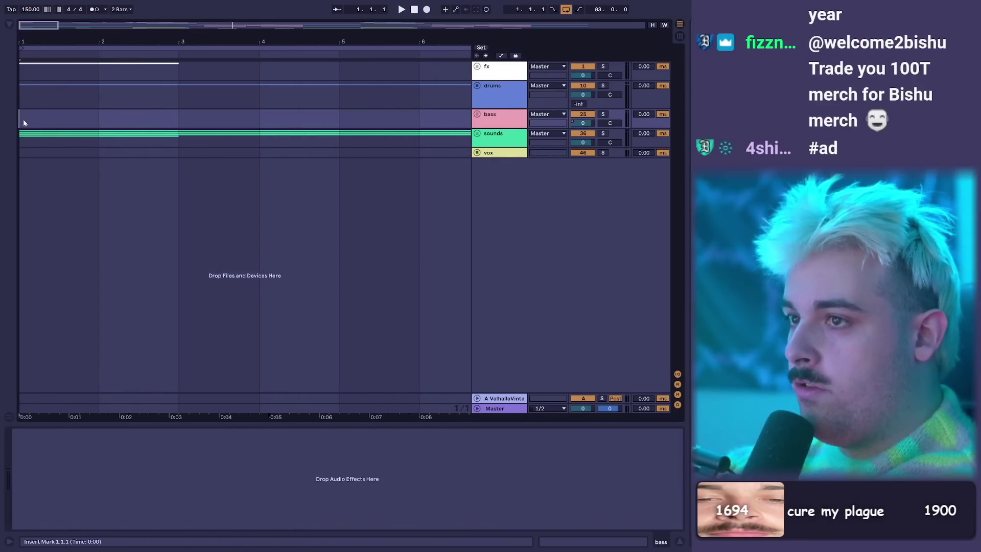
key(space)
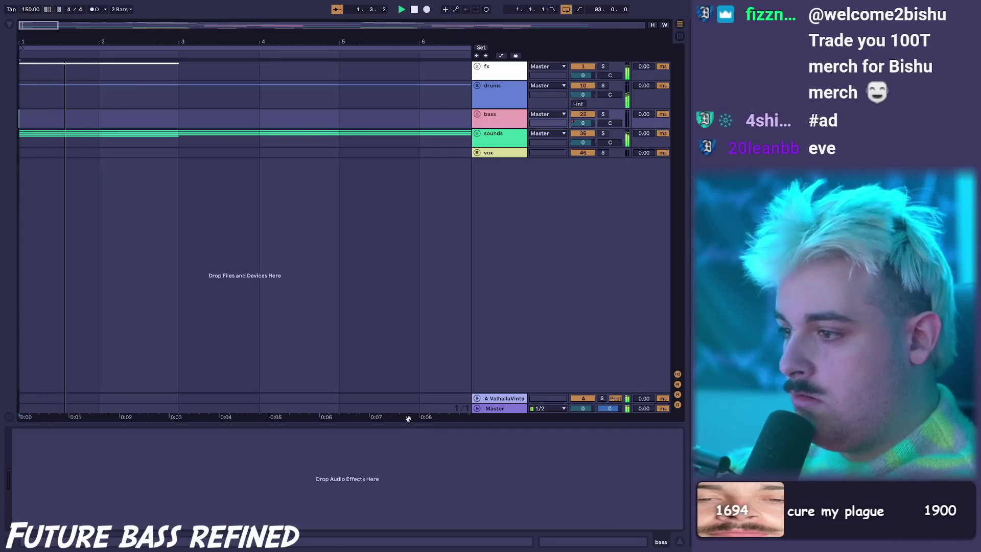
click(679, 541)
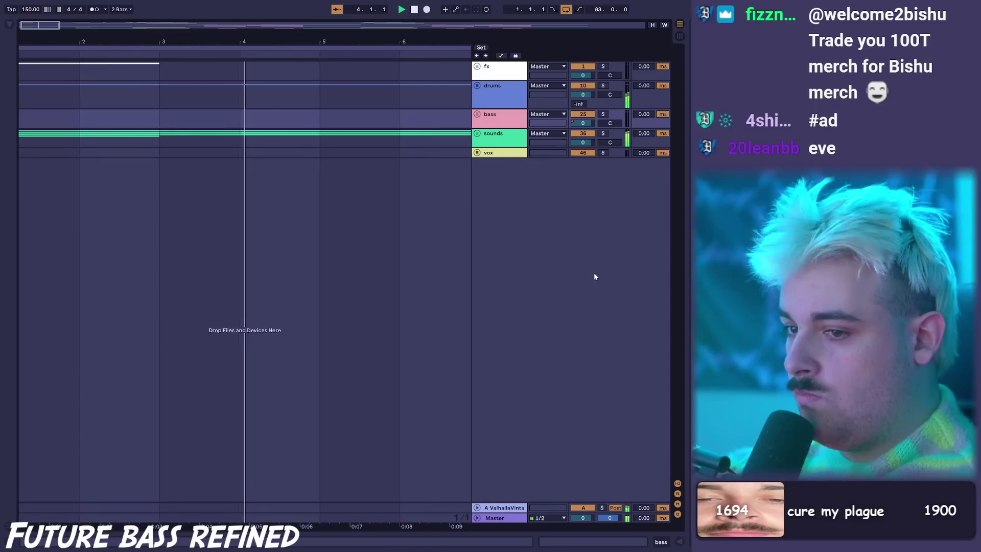
- Unfold the sounds group during playback and expand all of its tracks to show their clips
click(478, 133)
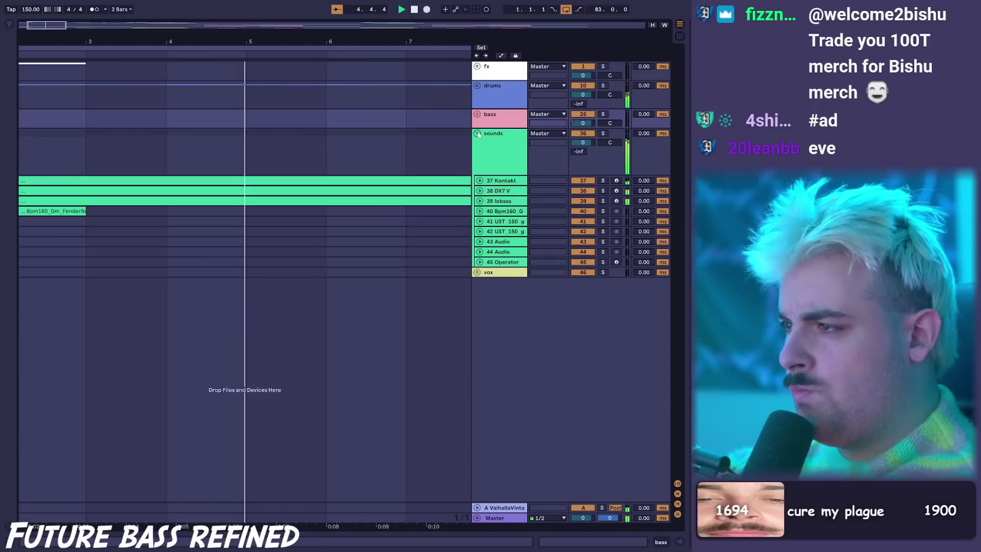
alt+click(480, 200)
scroll(500, 208, up, 2)
scroll(501, 208, up, 1)
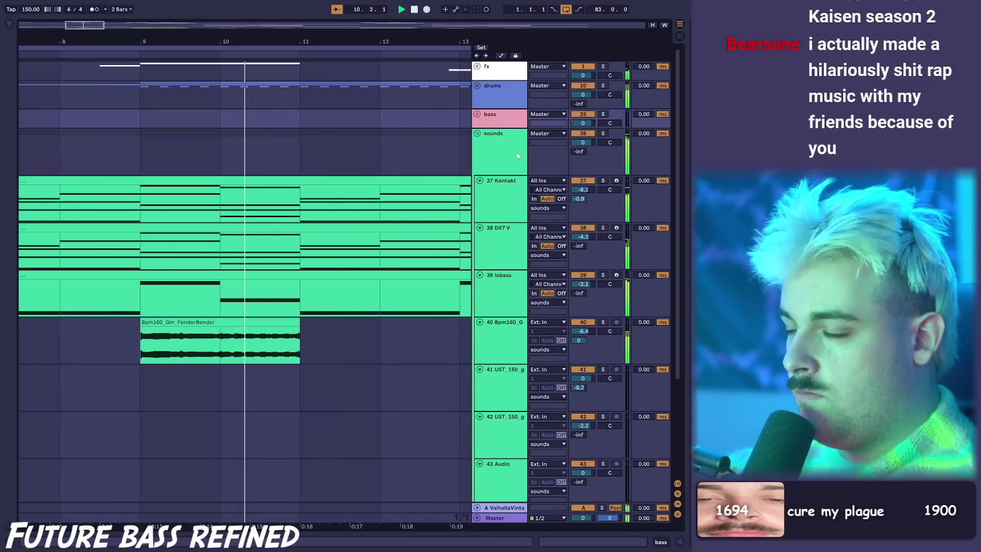
- Unfold the vox group and examine its vocal tracks while the song plays up to the drop
scroll(491, 306, down, 5)
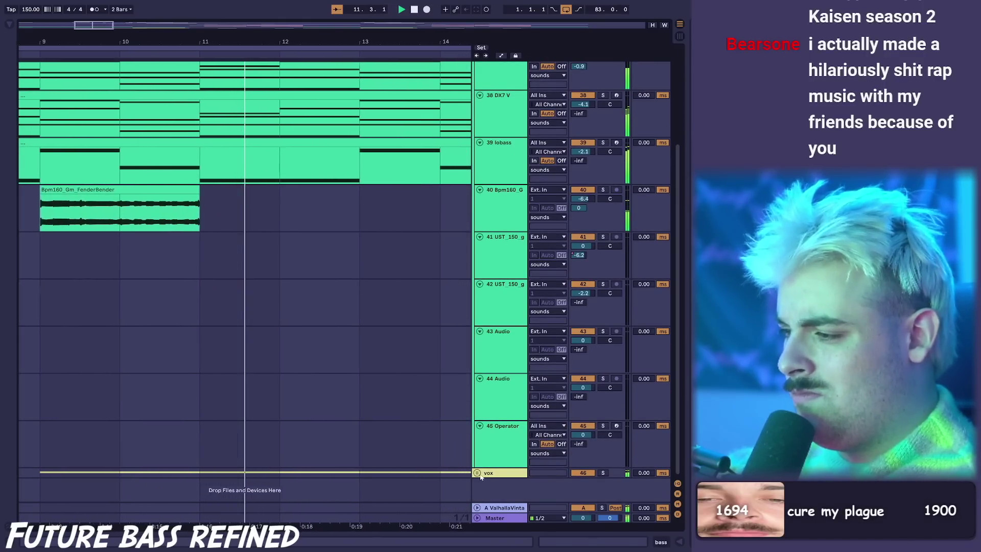
click(477, 473)
scroll(489, 414, down, 8)
scroll(516, 317, down, 2)
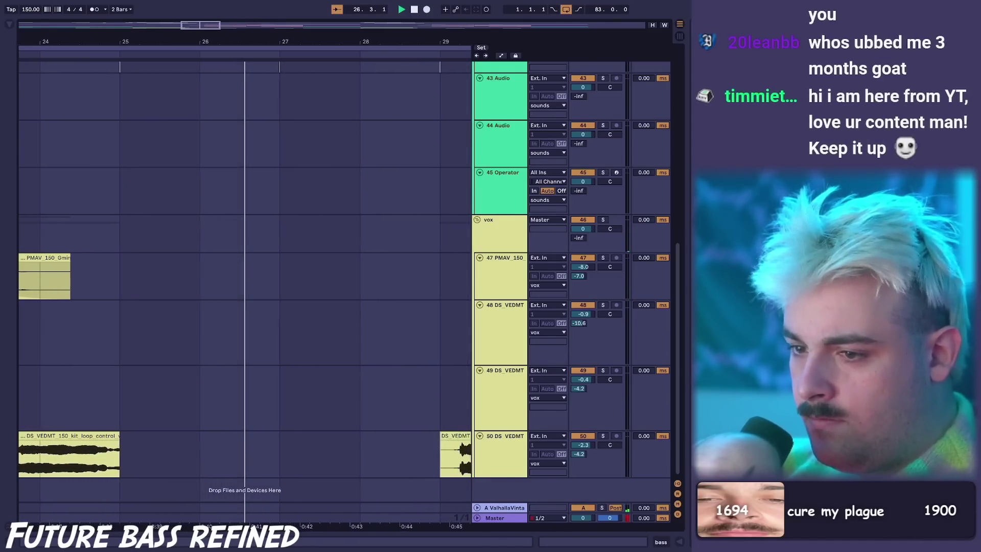
scroll(445, 280, up, 10)
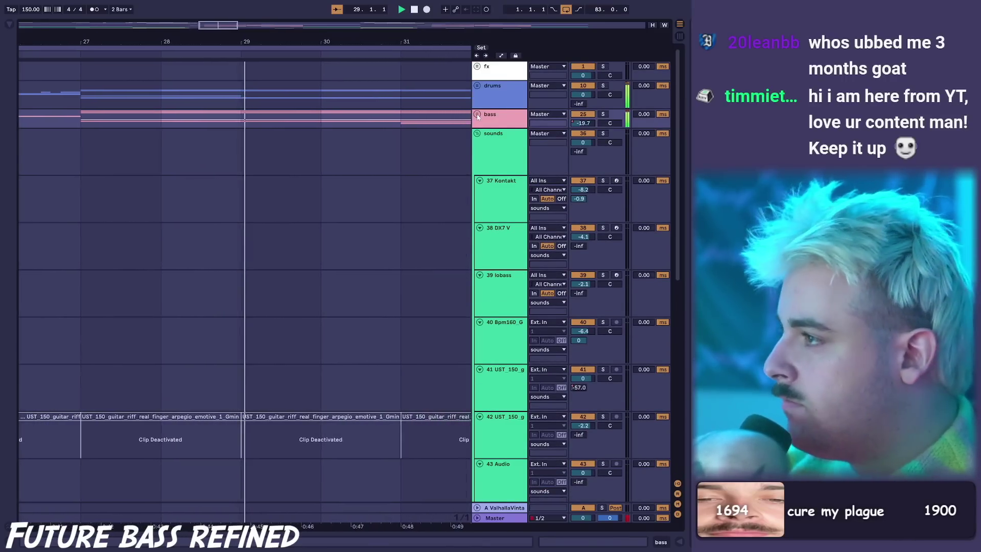
- Unfold the bass group and examine its Serum, lobass and Operator tracks through the first drop
click(477, 114)
scroll(511, 199, down, 2)
scroll(514, 203, down, 5)
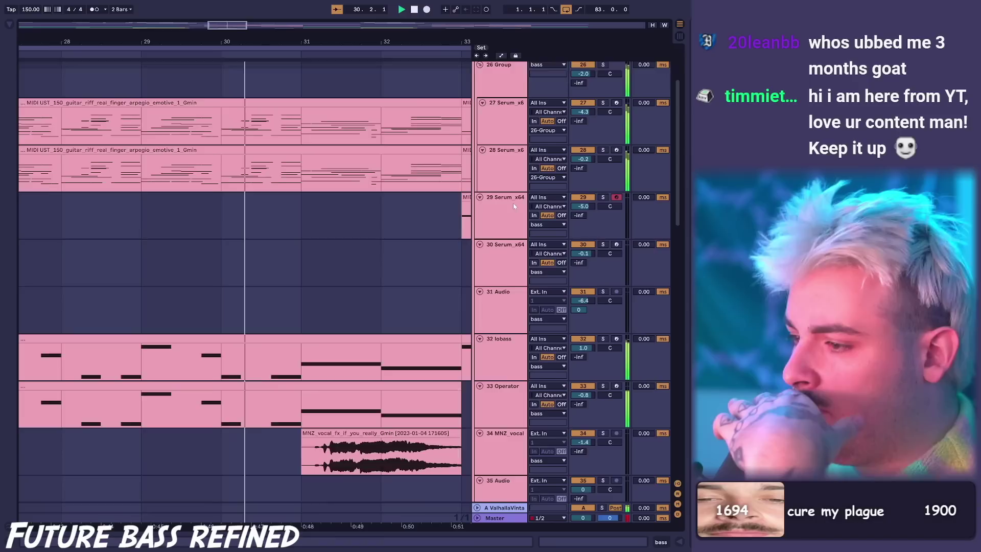
scroll(514, 189, up, 6)
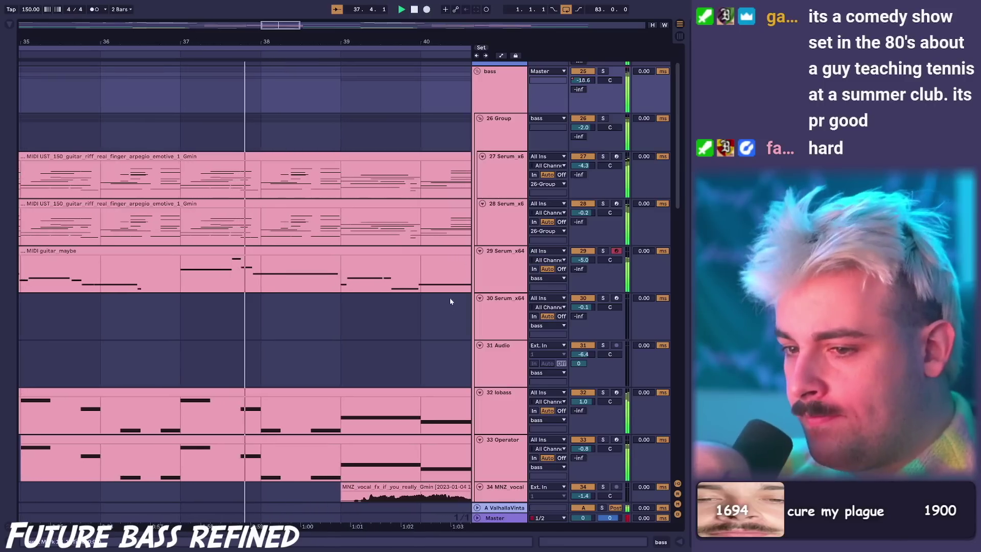
- Examine the bass, sounds and vox tracks while playback continues from bar 40 through the second drop
scroll(508, 266, down, 5)
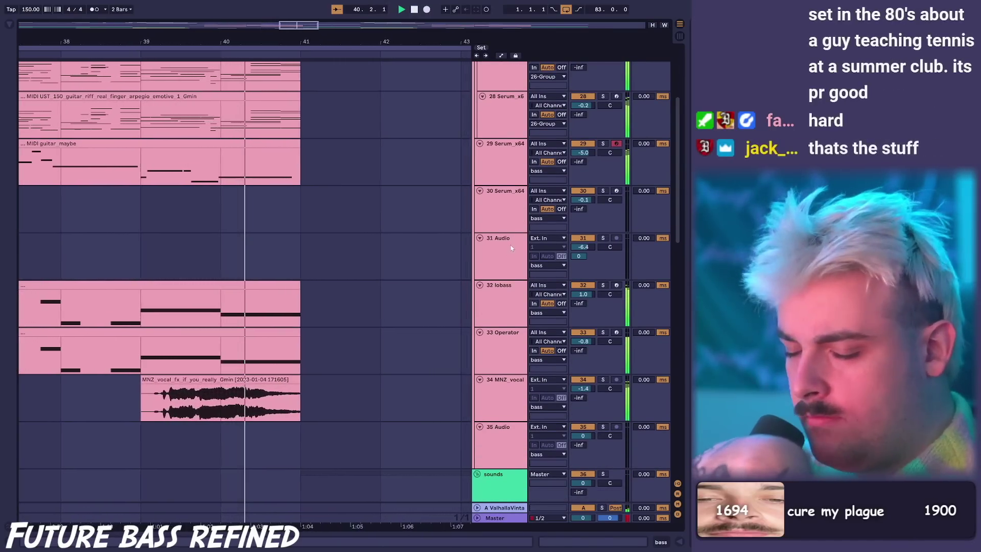
scroll(521, 250, down, 3)
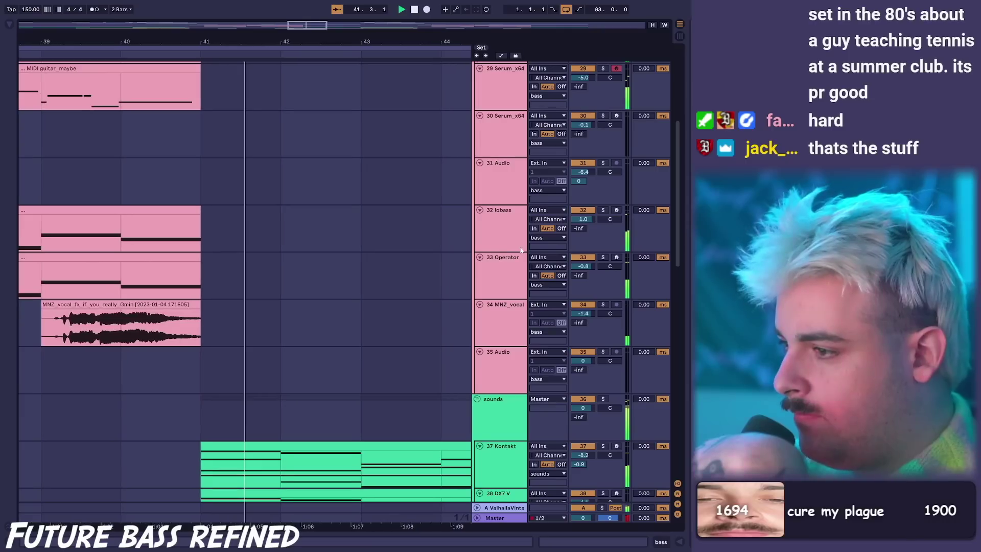
scroll(520, 248, down, 15)
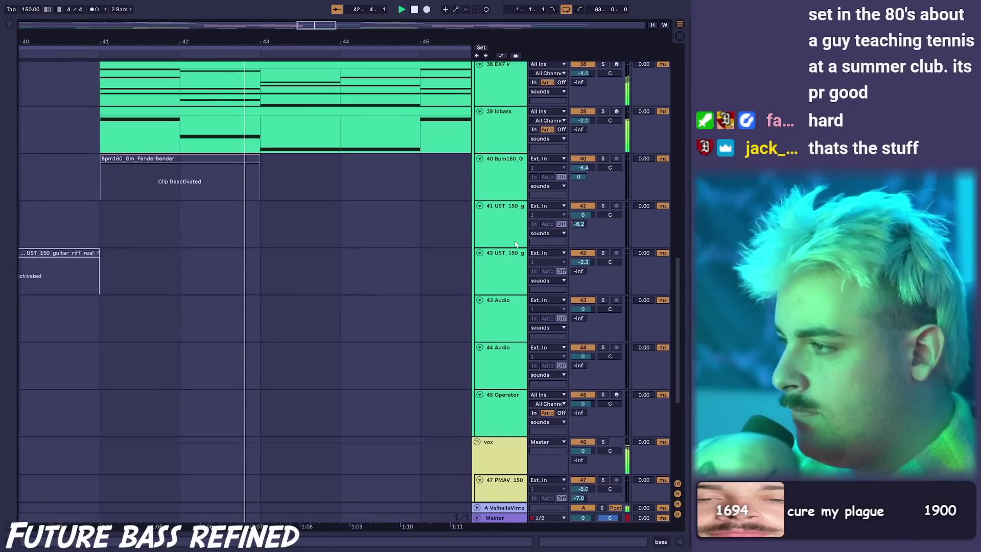
scroll(515, 246, up, 6)
scroll(505, 242, down, 5)
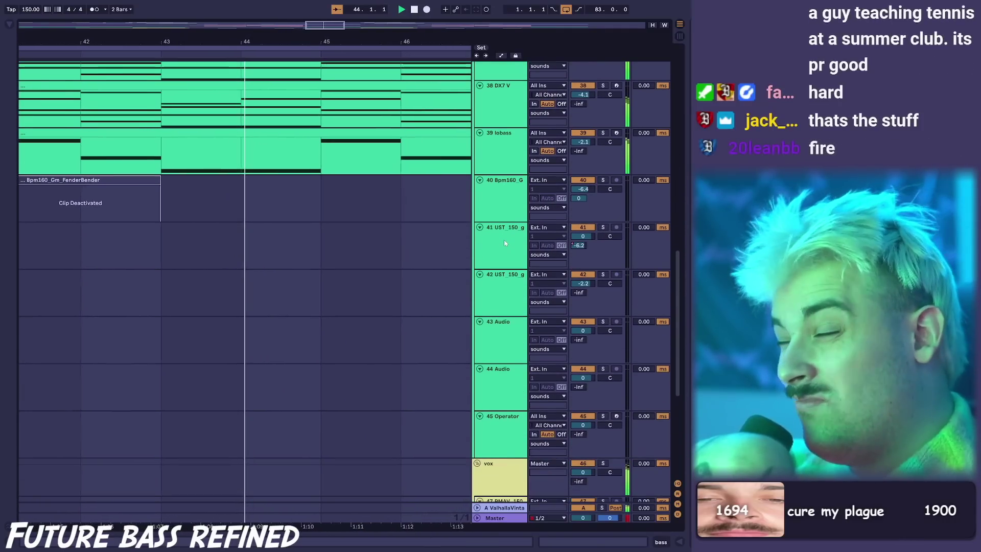
scroll(505, 244, down, 8)
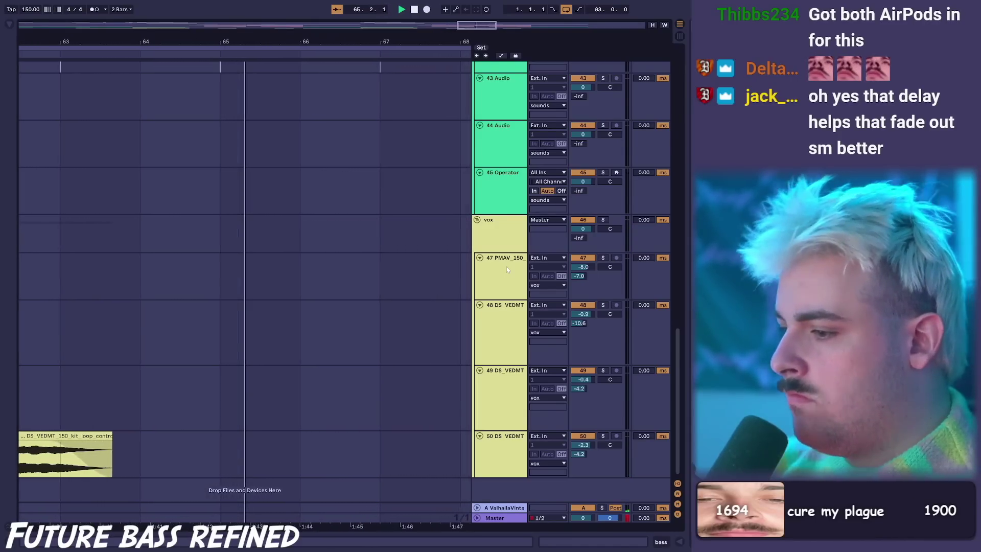
scroll(311, 289, up, 15)
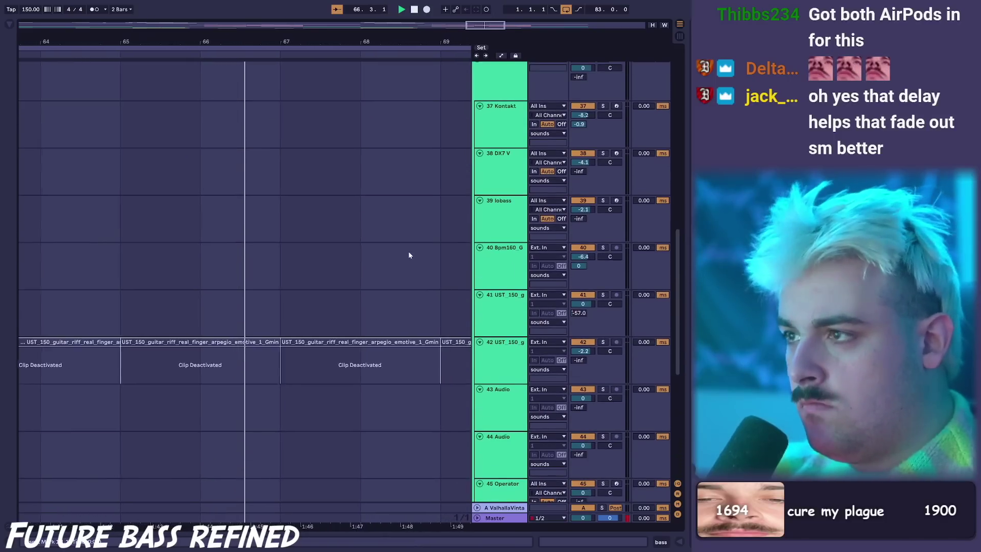
scroll(416, 236, up, 2)
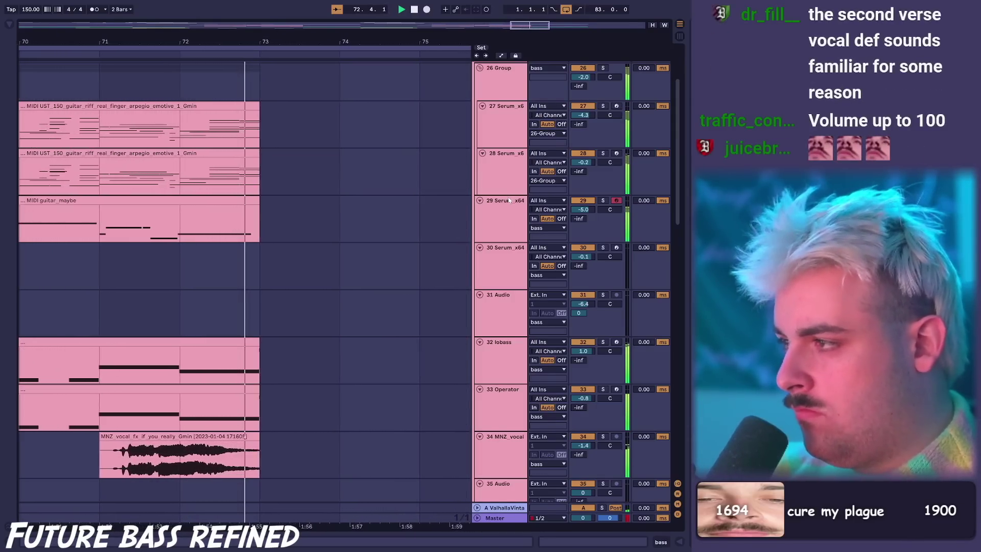
- Collapse the expanded bass tracks and fold the bass group
alt+click(480, 200)
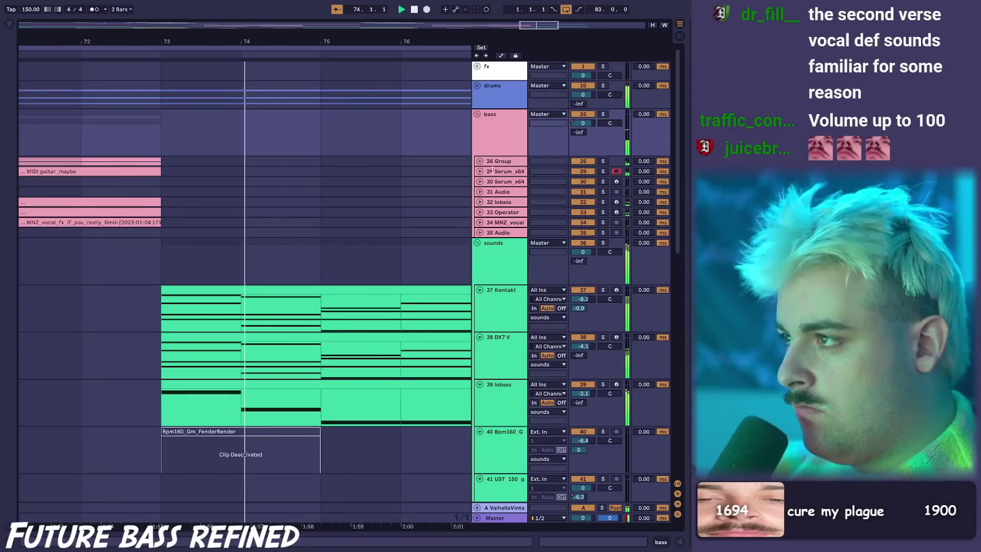
alt+click(478, 115)
drag(384, 44, 305, 38)
click(299, 146)
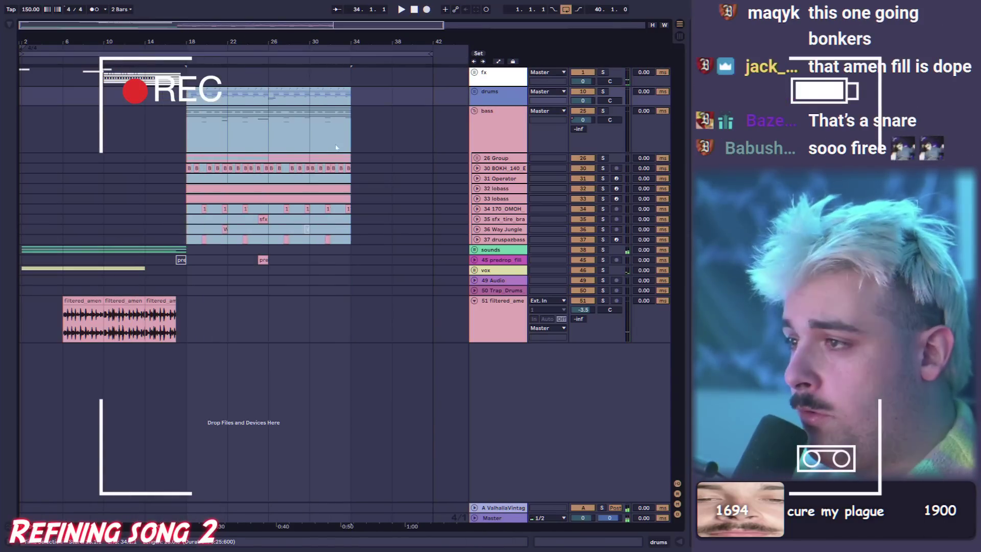
- Select bars 18 to 34 of the drop starting on the drums track
drag(187, 92, 353, 91)
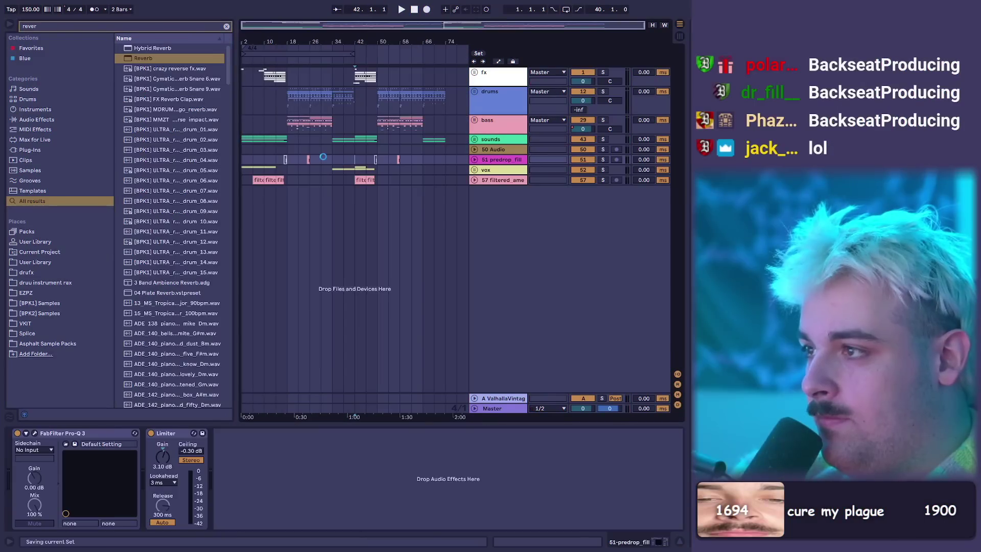
click(400, 77)
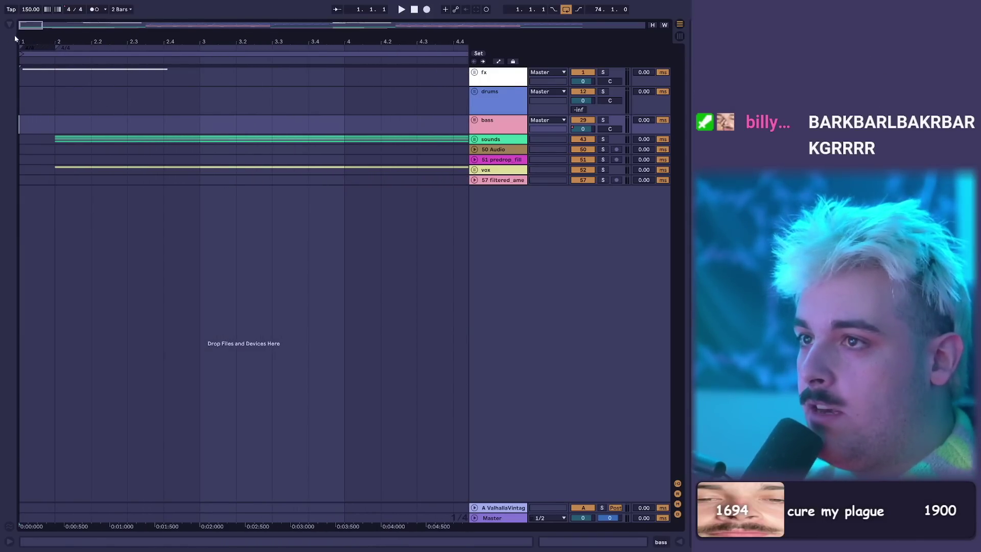
- Play the 150 BPM trap project from bar 1 with the sounds and vox groups unfolded and their tracks expanded
key(plus)
key(plus)
key(plus)
key(plus)
key(plus)
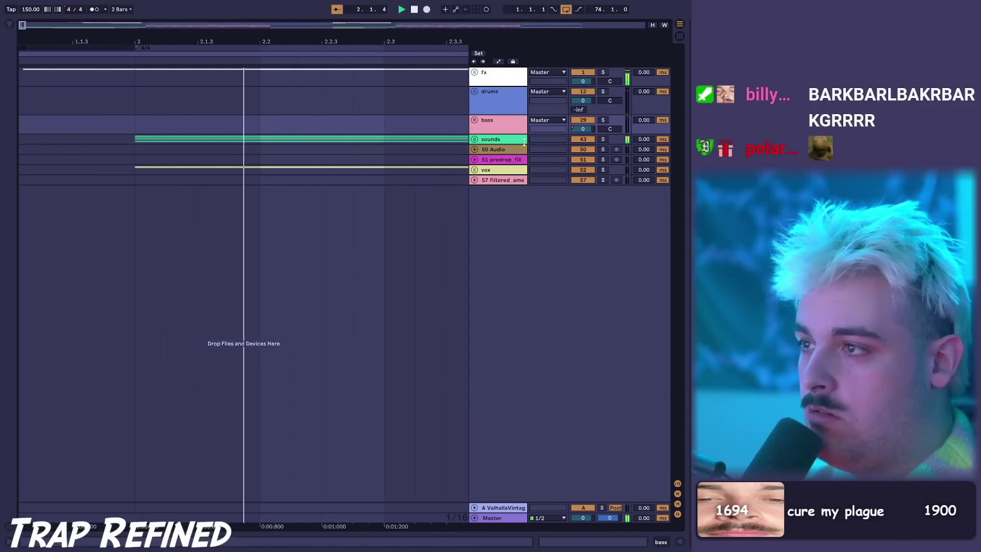
click(474, 139)
alt+click(477, 208)
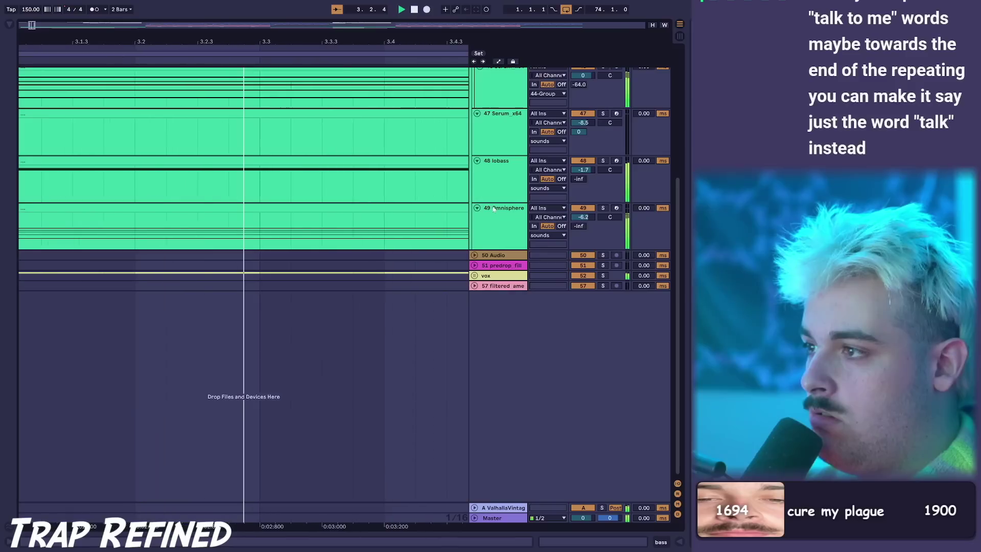
scroll(494, 209, up, 2)
click(475, 329)
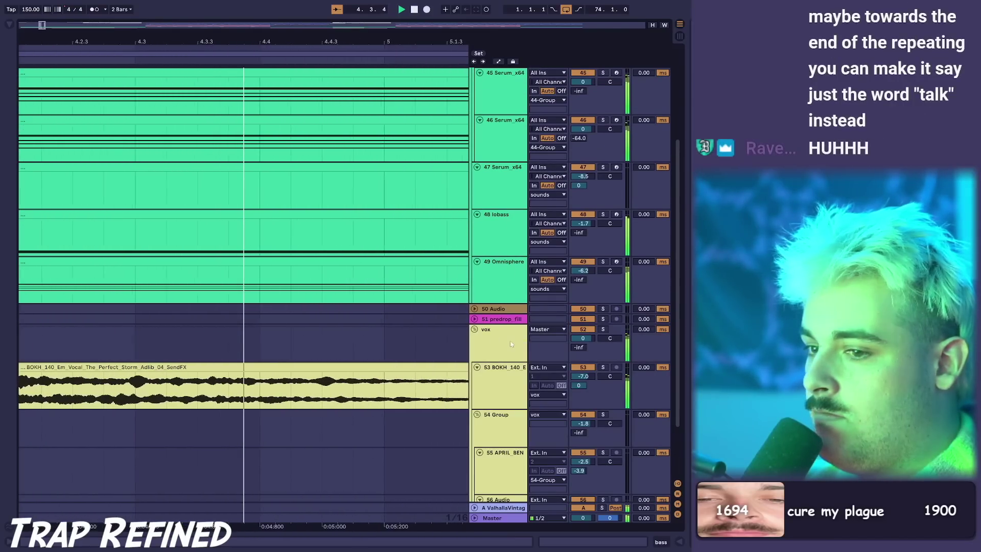
scroll(511, 345, down, 2)
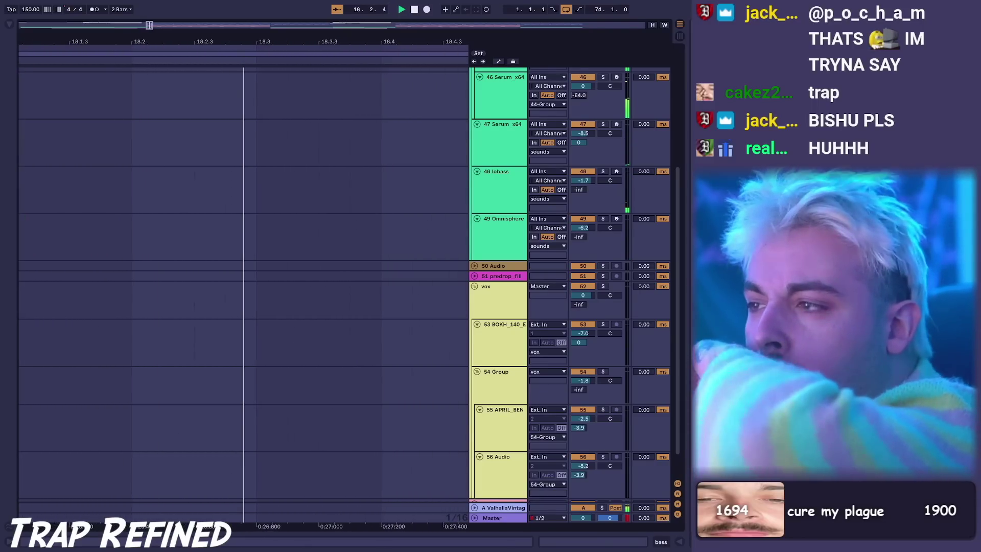
- Unfold the bass group, expand all of its tracks and examine them during the trap drop
scroll(416, 230, up, 10)
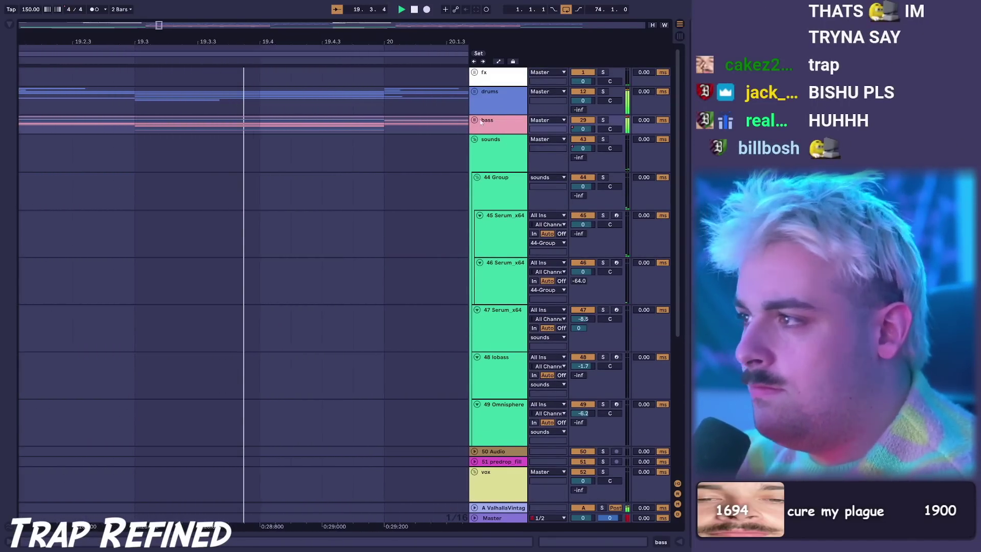
scroll(478, 139, down, 2)
scroll(478, 139, up, 2)
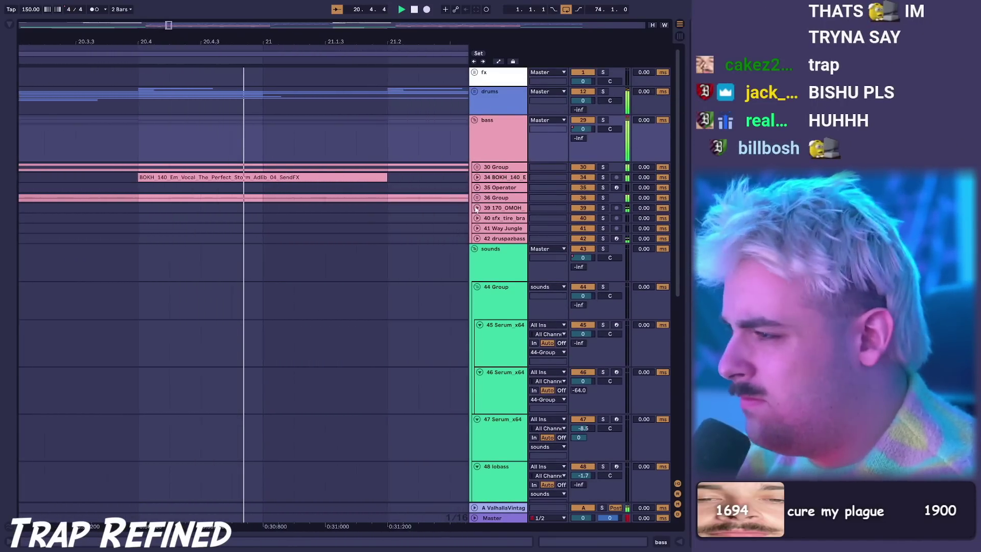
alt+click(477, 208)
scroll(496, 211, down, 7)
scroll(506, 197, up, 1)
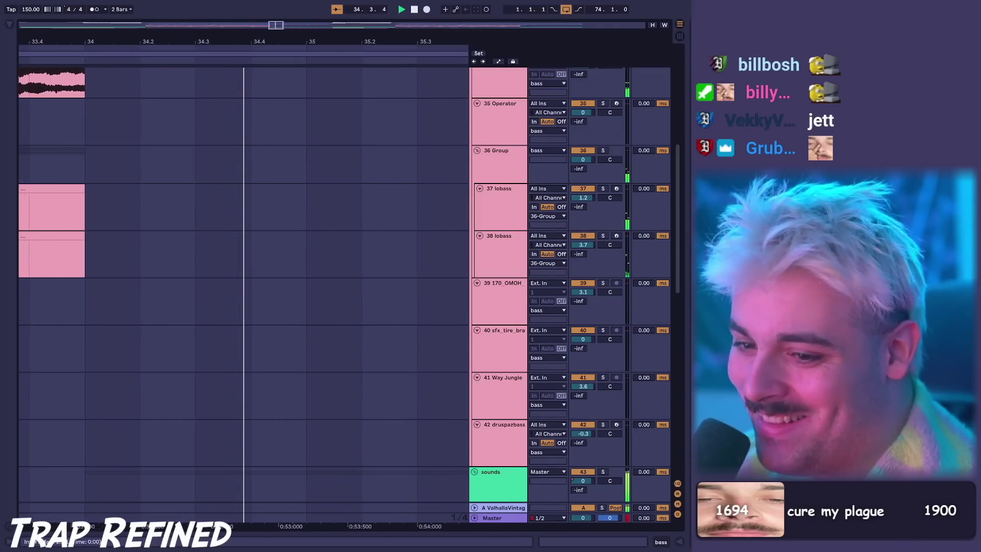
- Fold the bass and sounds groups back up and toggle the vox group's folding
scroll(441, 304, up, 10)
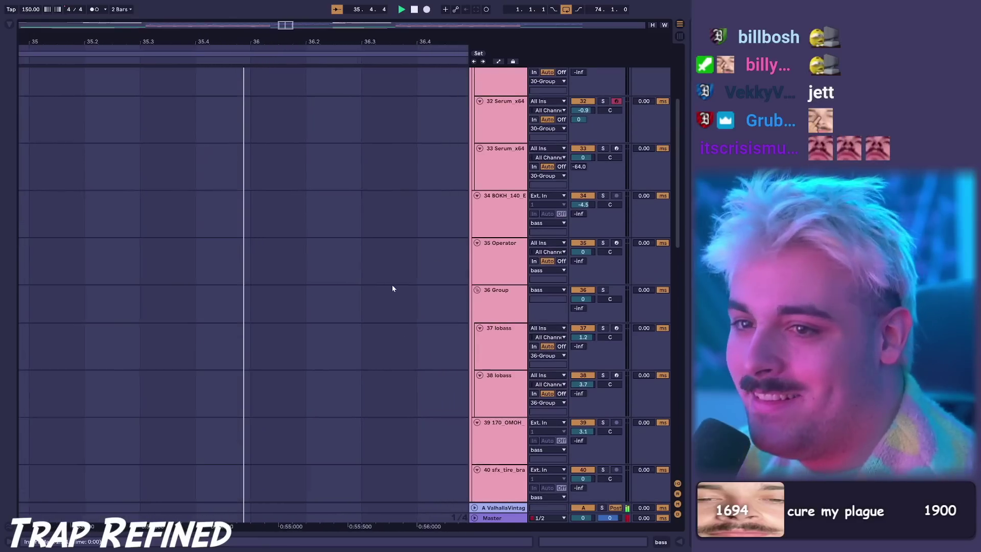
click(474, 120)
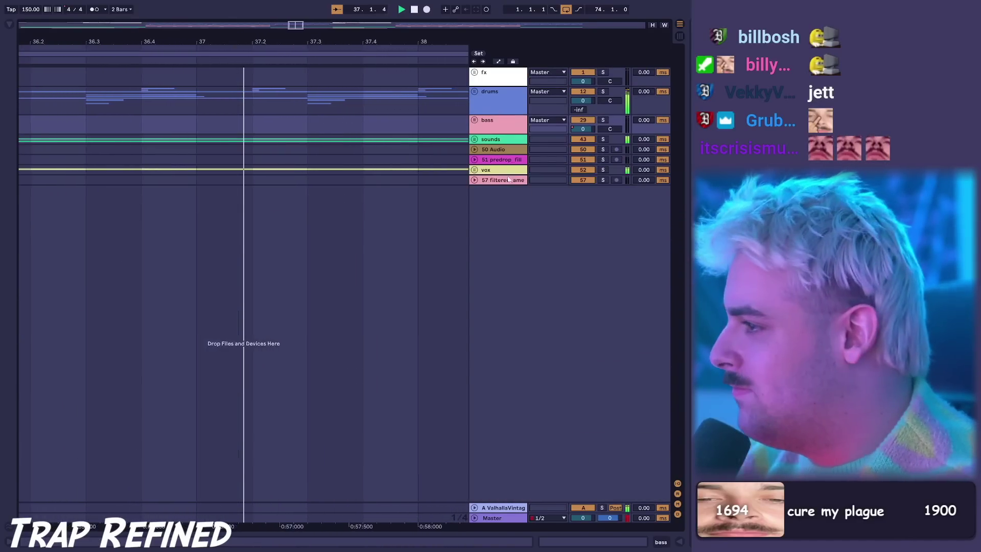
click(474, 170)
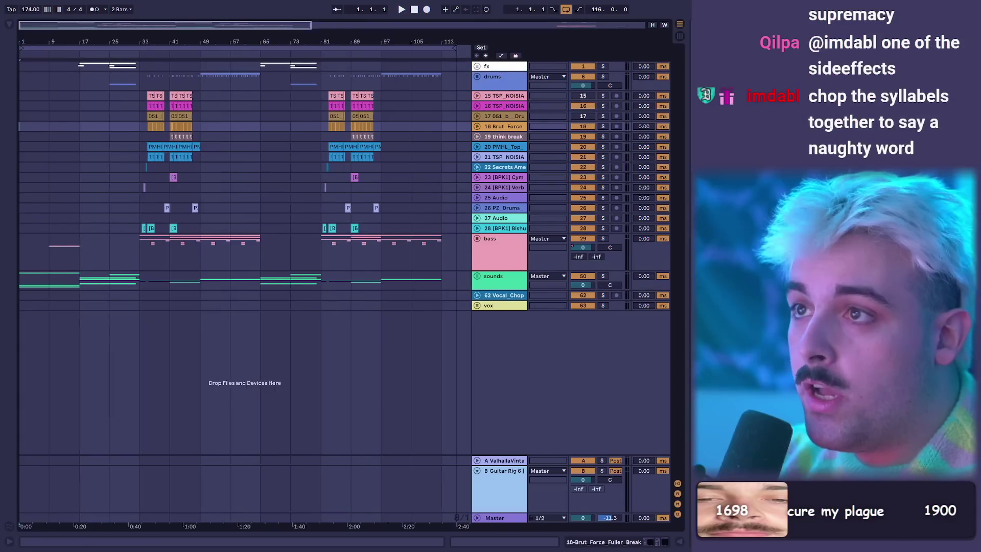
- Play the 174 BPM drum and bass project from bar 1
drag(26, 41, 25, 104)
click(25, 144)
click(23, 139)
key(plus)
key(plus)
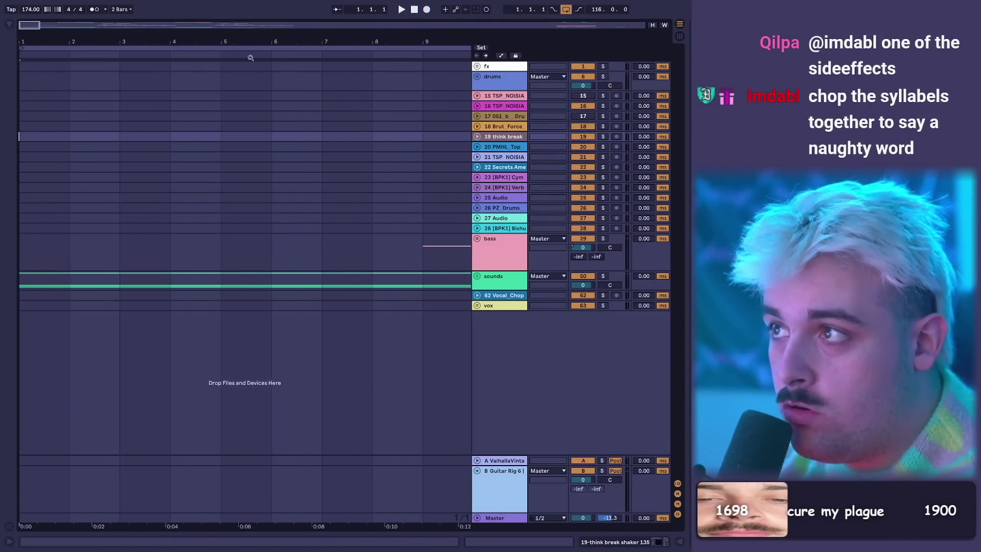
key(space)
- Unfold the sounds group and expand its M1, 152bpm_UO_VOXHITS and PMHL vocal chop tracks
click(477, 277)
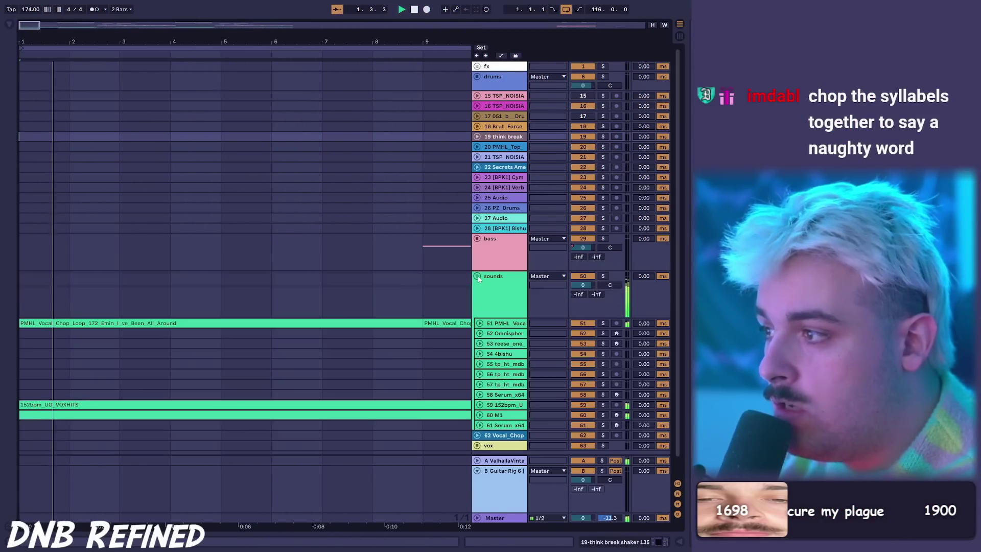
click(479, 415)
click(480, 405)
scroll(499, 376, down, 3)
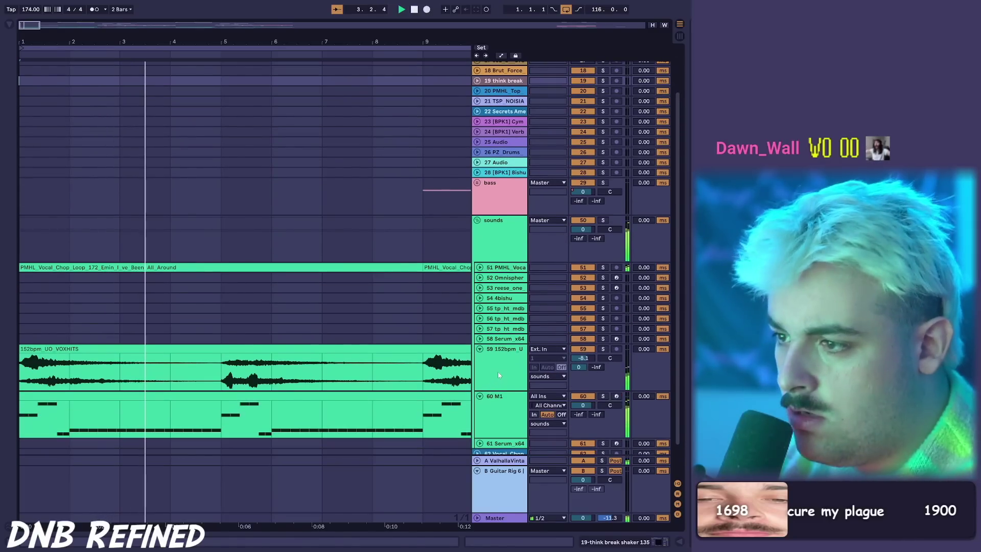
scroll(499, 376, down, 2)
click(480, 236)
- Copy the PMHL vocal chop clips from bars 1 to 17 and paste them at bar 49 on the same track
drag(356, 41, 357, 7)
click(111, 236)
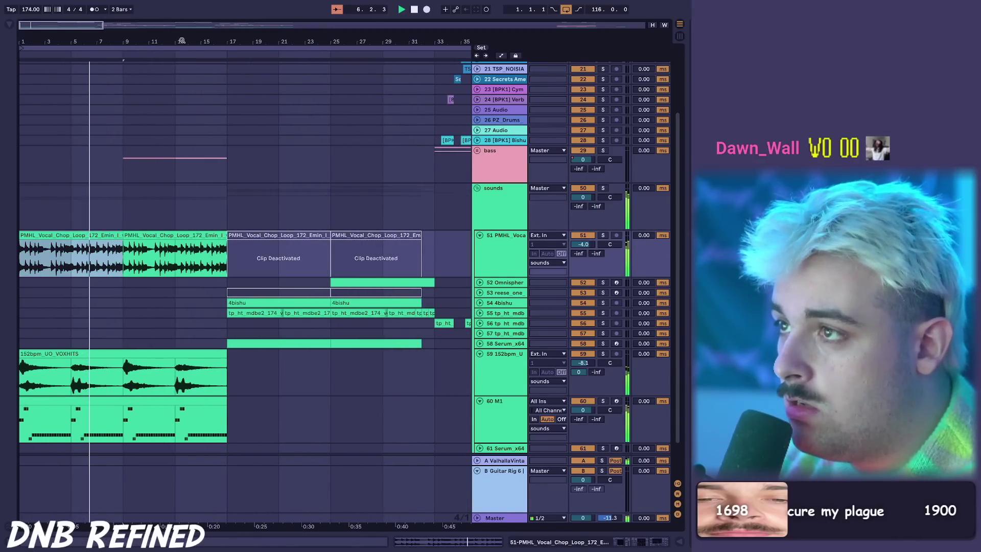
scroll(250, 176, down, 5)
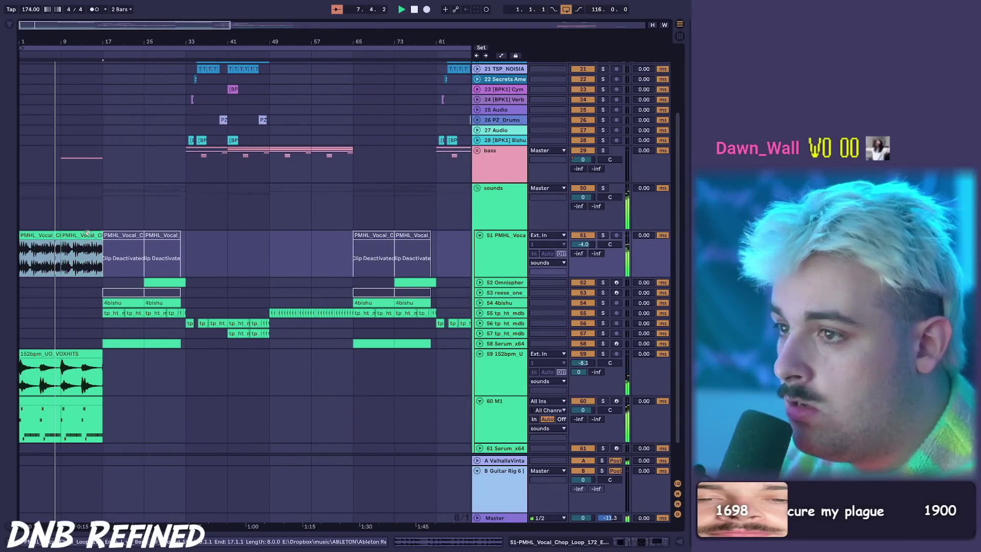
click(277, 254)
key(ctrl+v)
scroll(387, 187, up, 4)
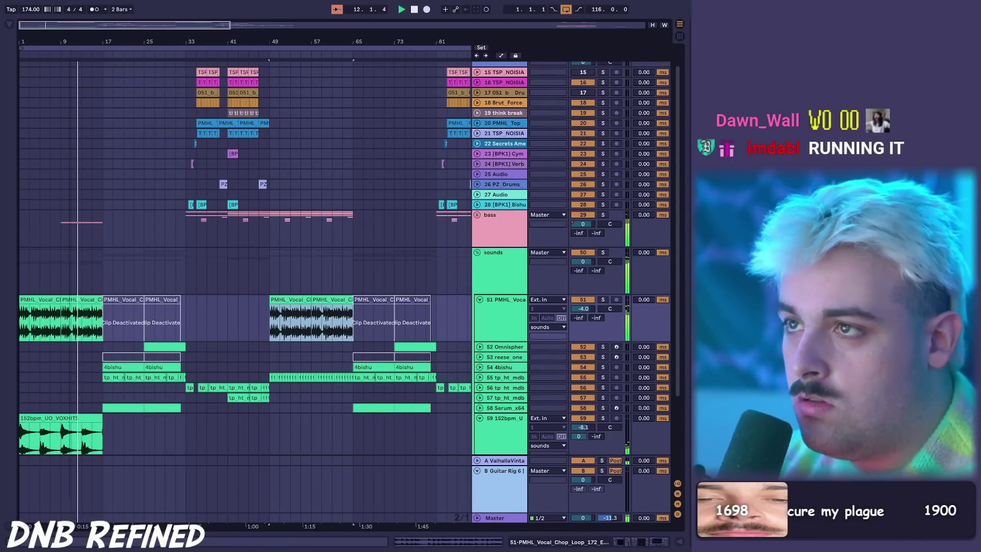
drag(146, 42, 355, 44)
drag(263, 45, 253, 64)
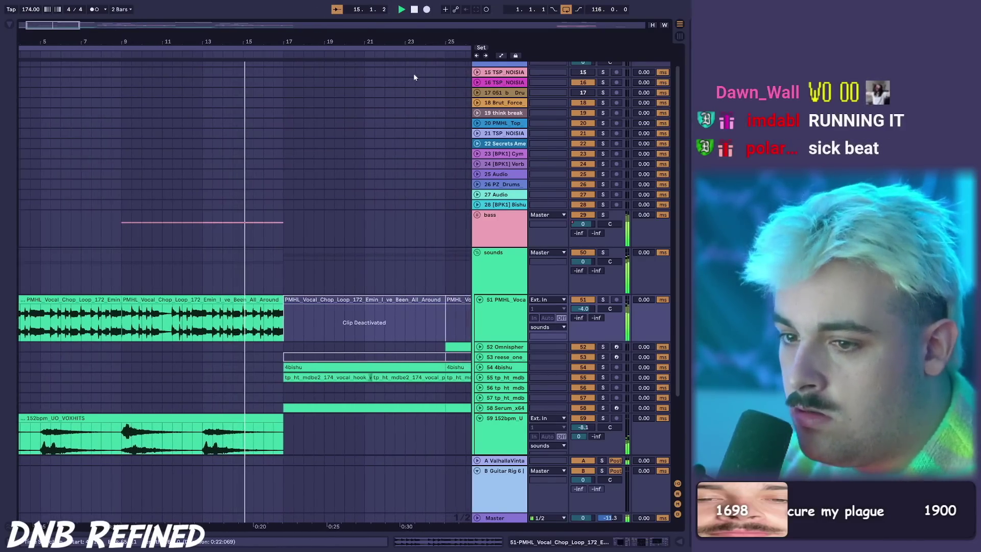
- Collapse the expanded tracks in the sounds group and re-expand only the PMHL vocal chop track
alt+click(479, 300)
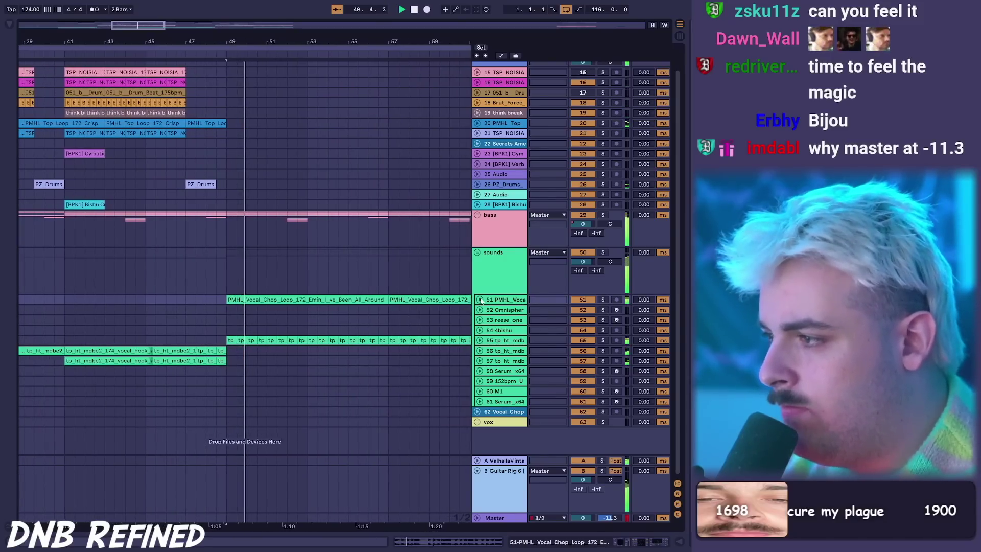
click(480, 300)
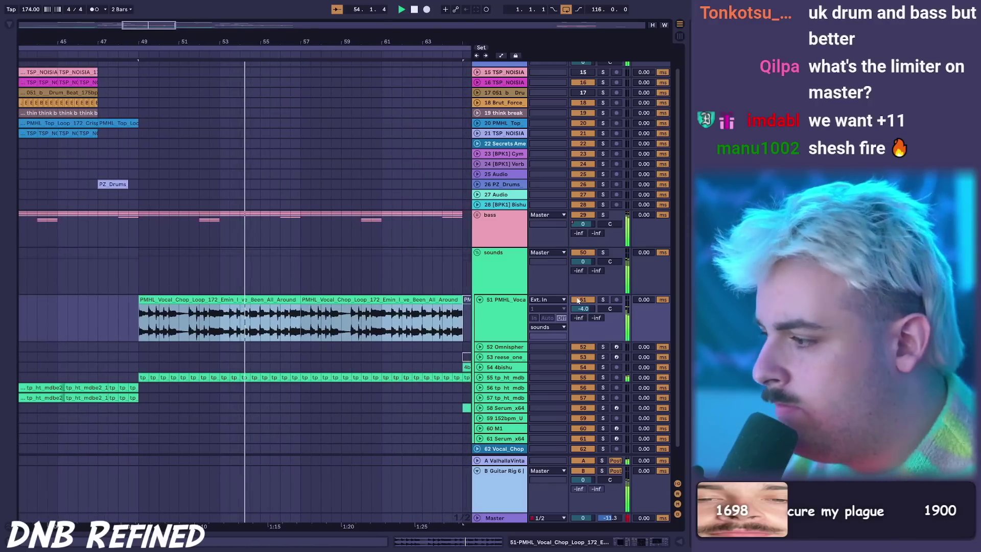
click(435, 302)
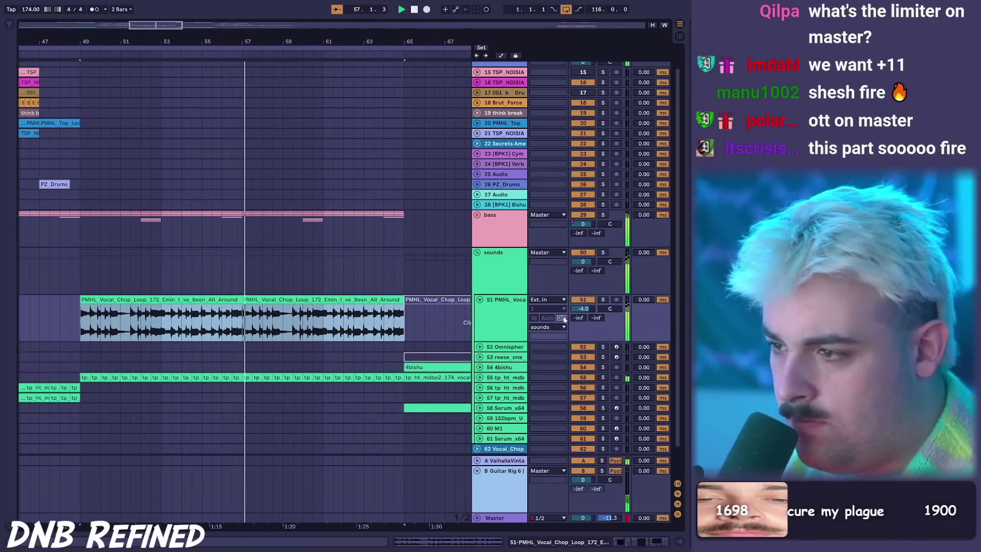
click(203, 297)
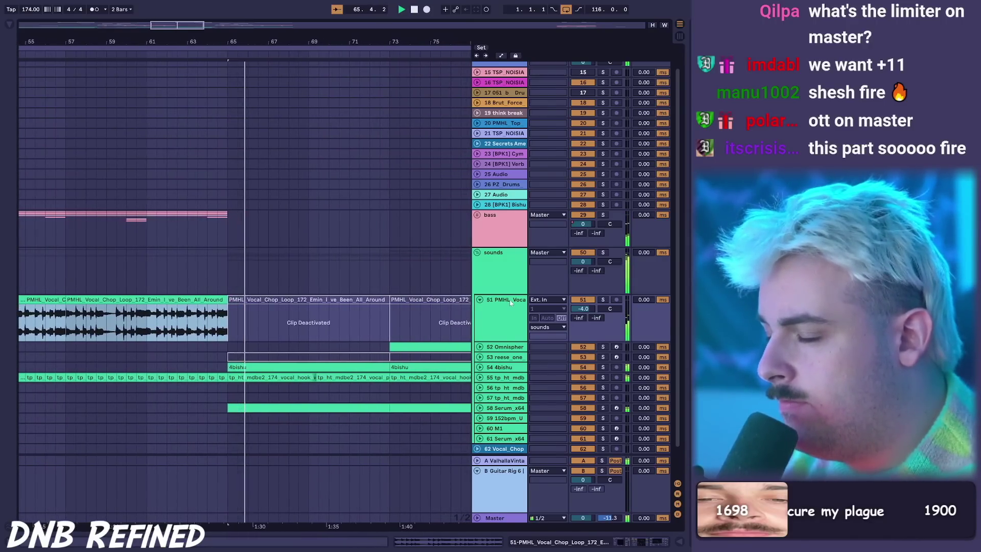
- Look over the remaining drum and bass arrangement during playback and fold the sounds group
scroll(510, 302, down, 2)
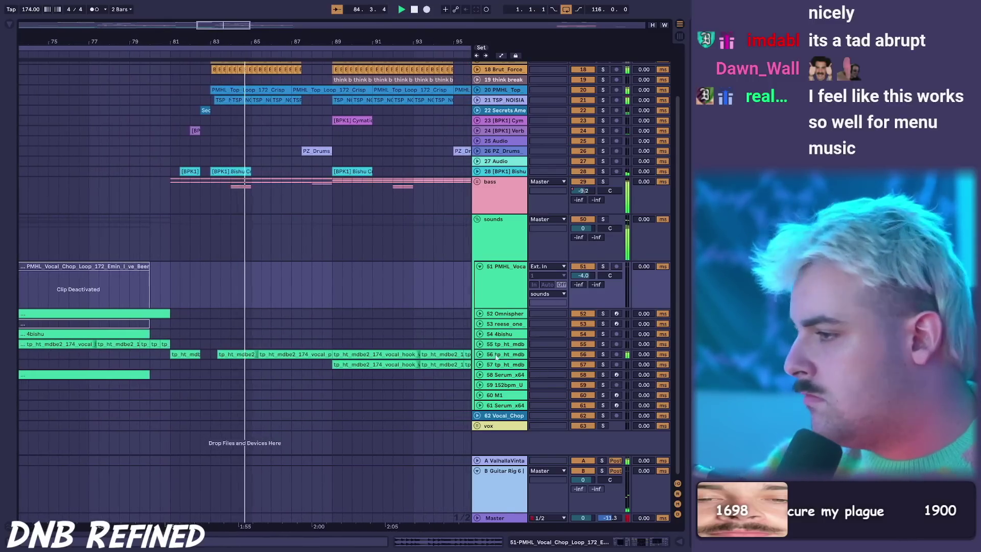
scroll(452, 275, up, 3)
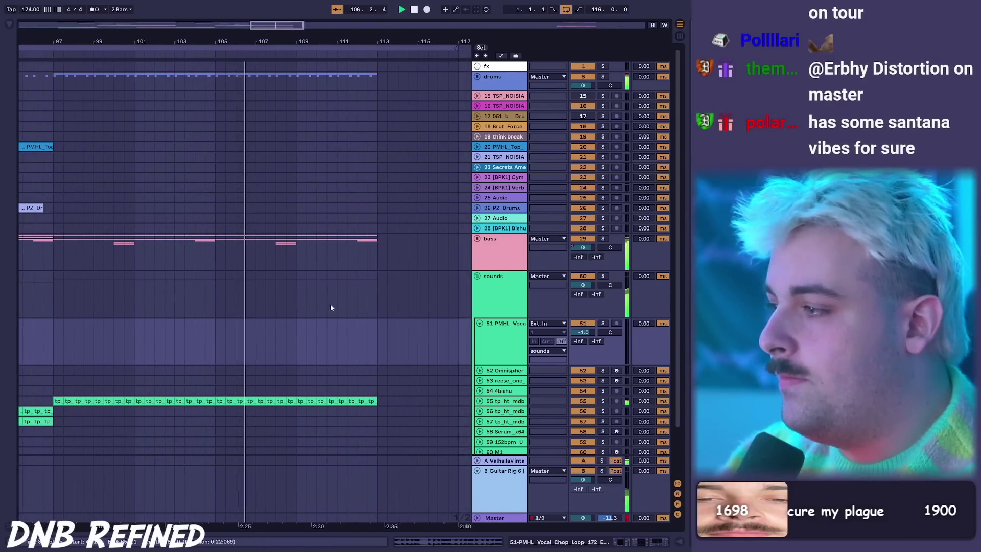
click(476, 276)
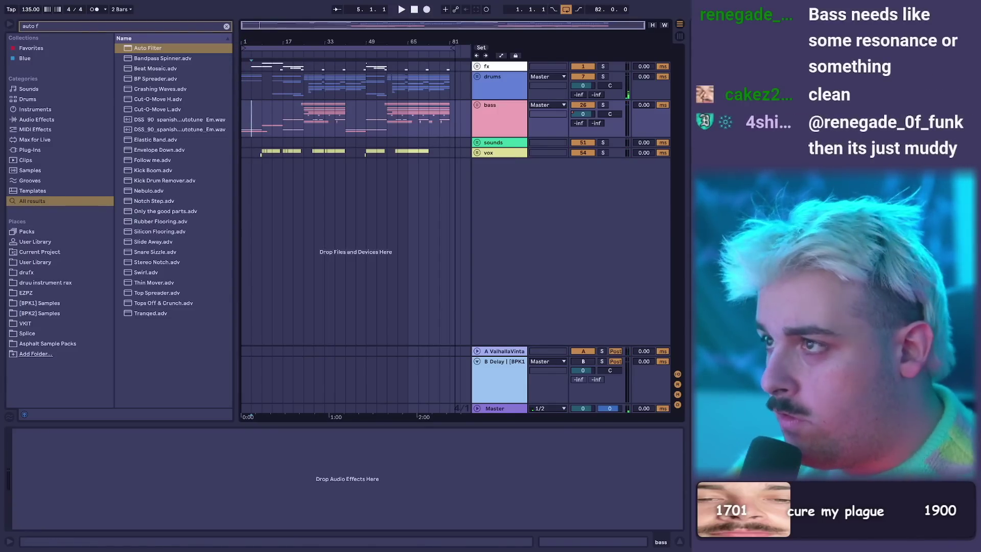
- Play the 135 BPM house project from bar 1 with the browser and device view hidden
drag(245, 43, 241, 44)
click(231, 137)
drag(235, 139, 80, 127)
key(Home)
drag(81, 43, 82, 60)
key(space)
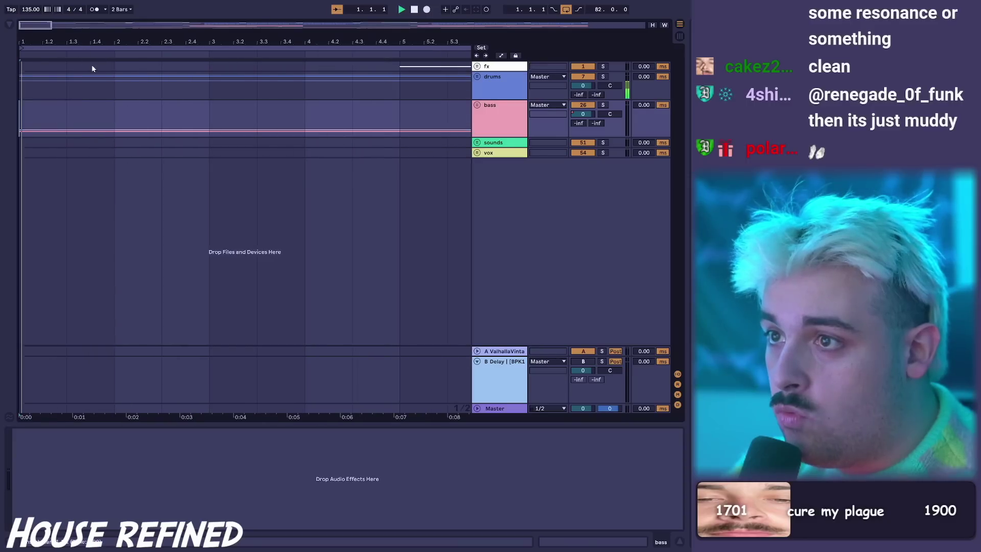
double_click(100, 422)
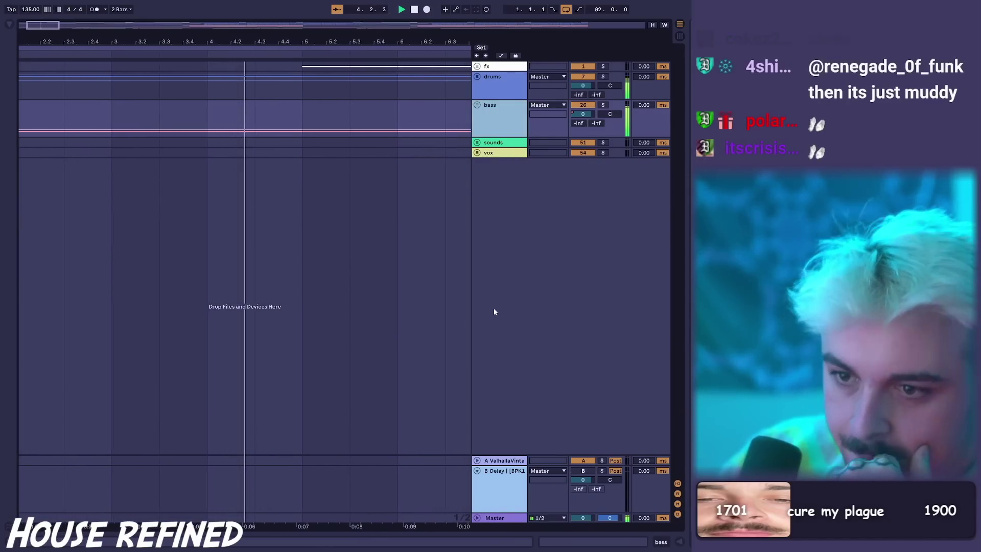
- Unfold the bass group and expand its Analog Lab and lobass tracks
click(477, 105)
click(480, 334)
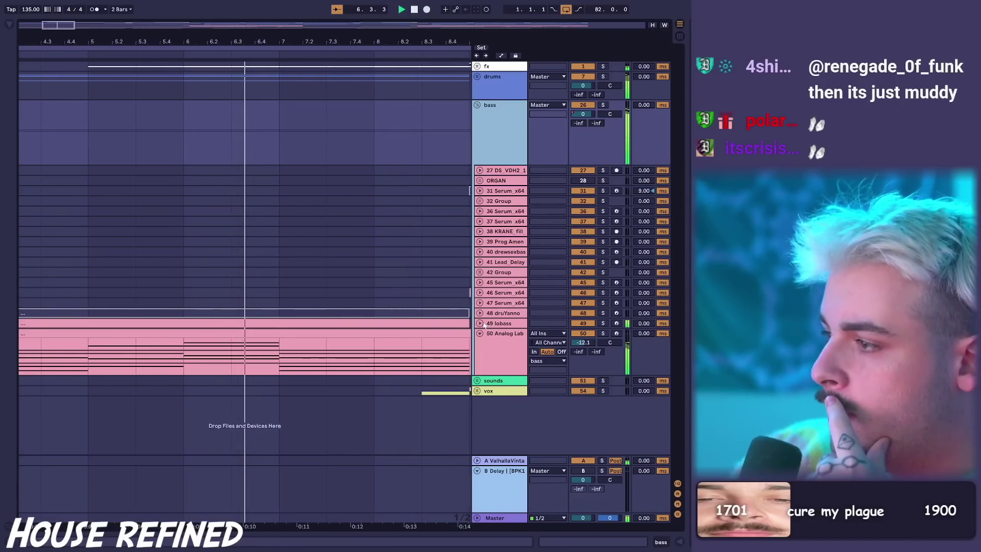
click(480, 324)
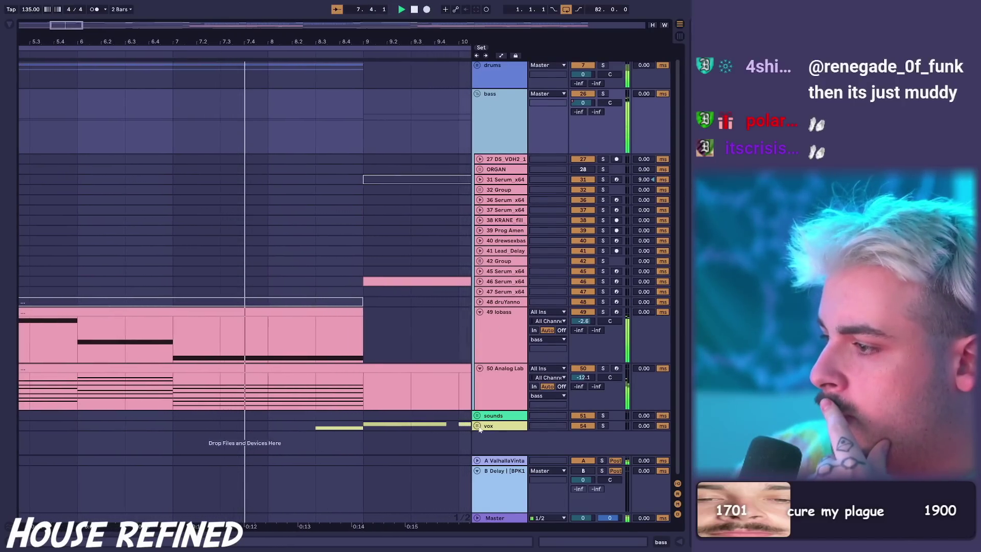
- Unfold the vox group and look over its vocal clips alongside the bass tracks during playback
click(477, 437)
scroll(495, 394, down, 3)
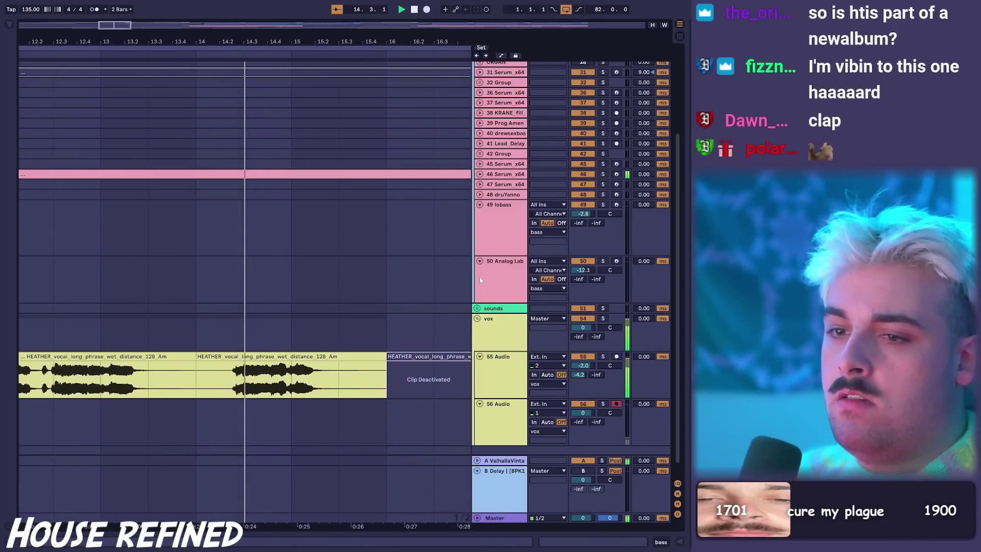
scroll(498, 234, up, 5)
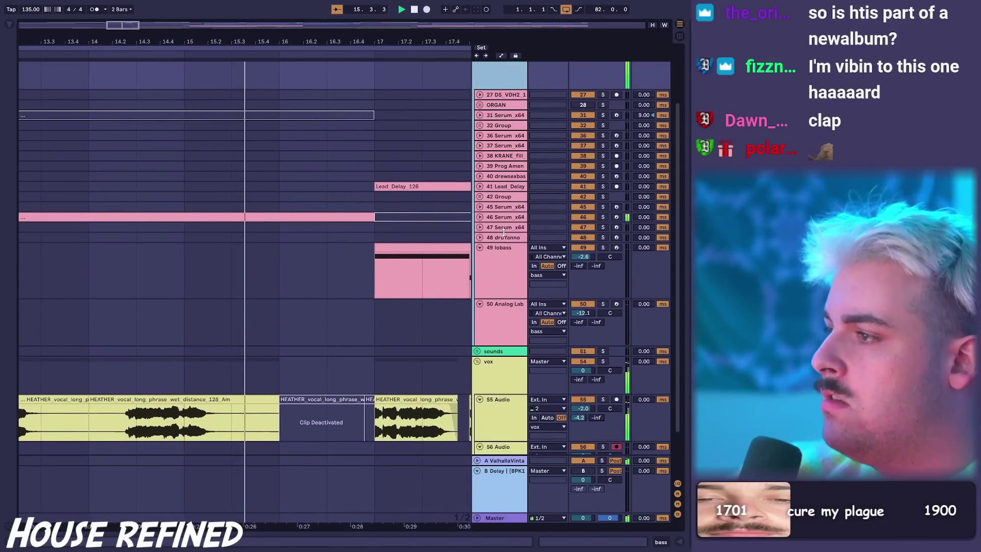
scroll(508, 233, down, 5)
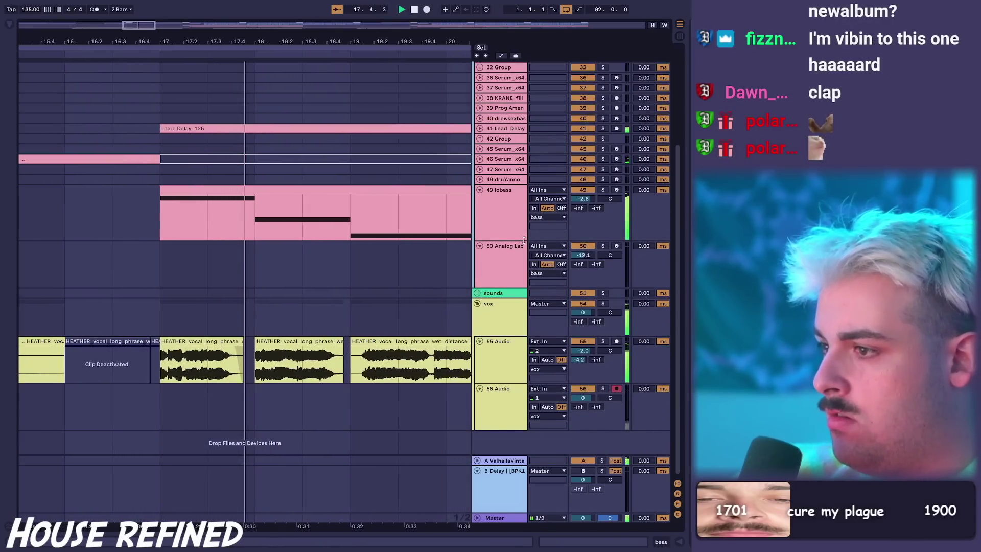
scroll(526, 239, up, 5)
scroll(532, 238, down, 2)
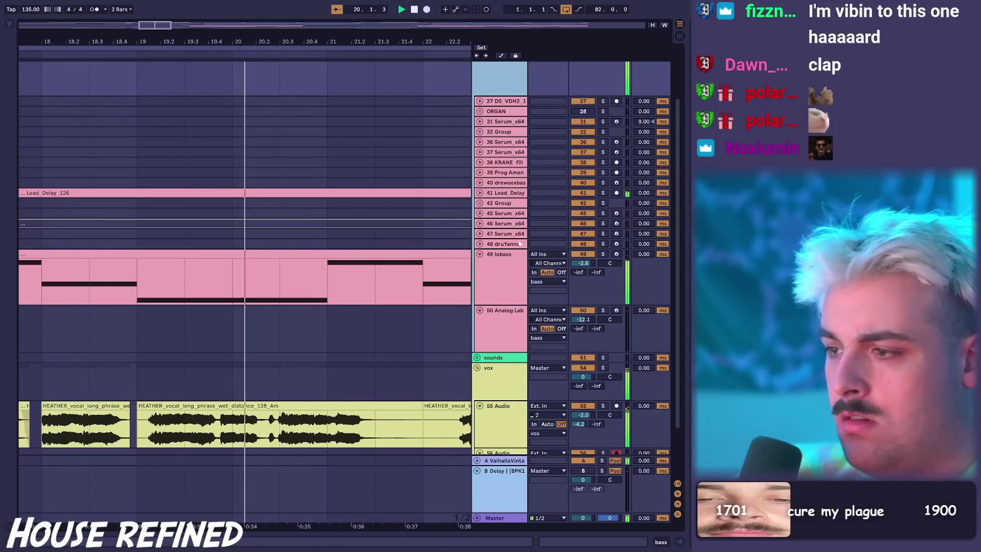
scroll(519, 251, down, 2)
scroll(518, 254, up, 5)
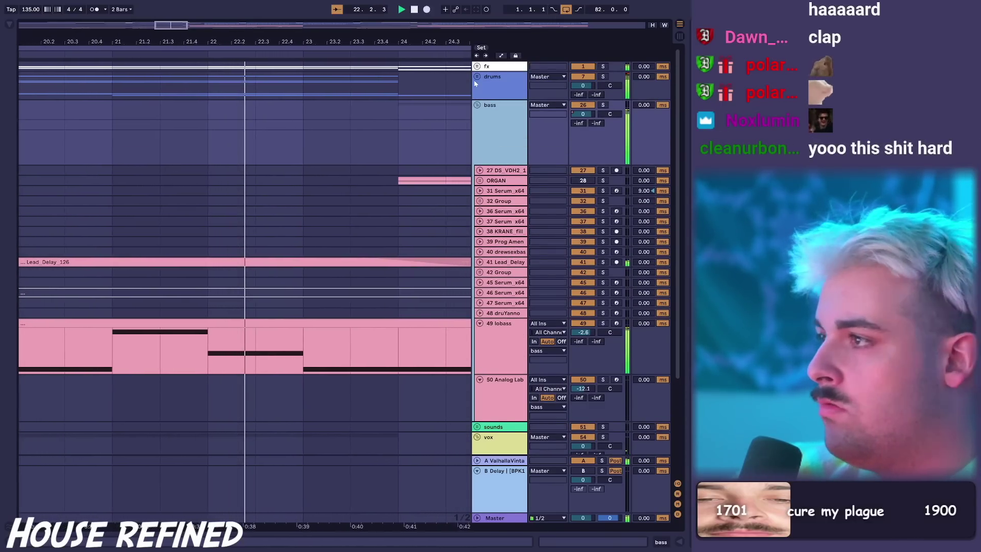
- Unfold the drums group and look through its tracks down to the bass and vox groups
click(475, 78)
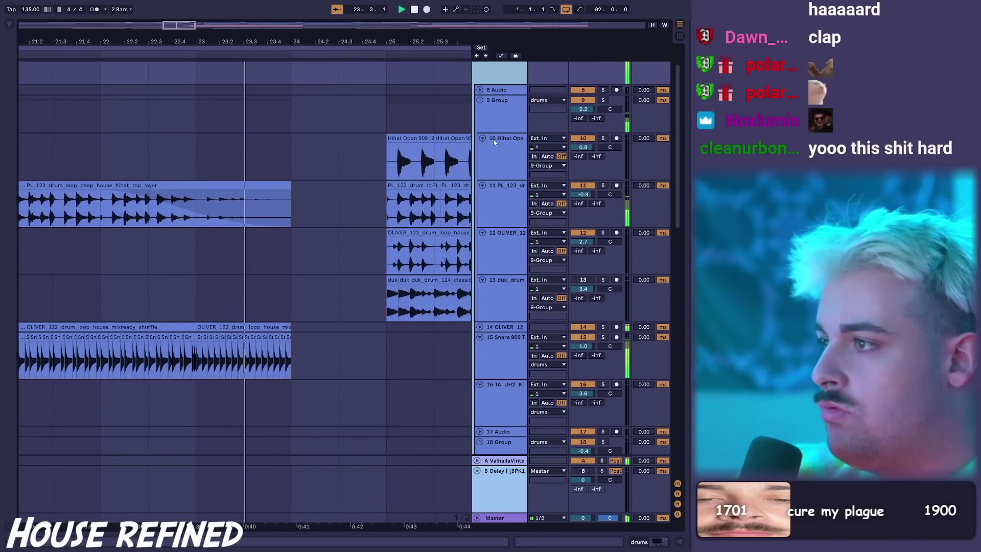
scroll(492, 139, down, 20)
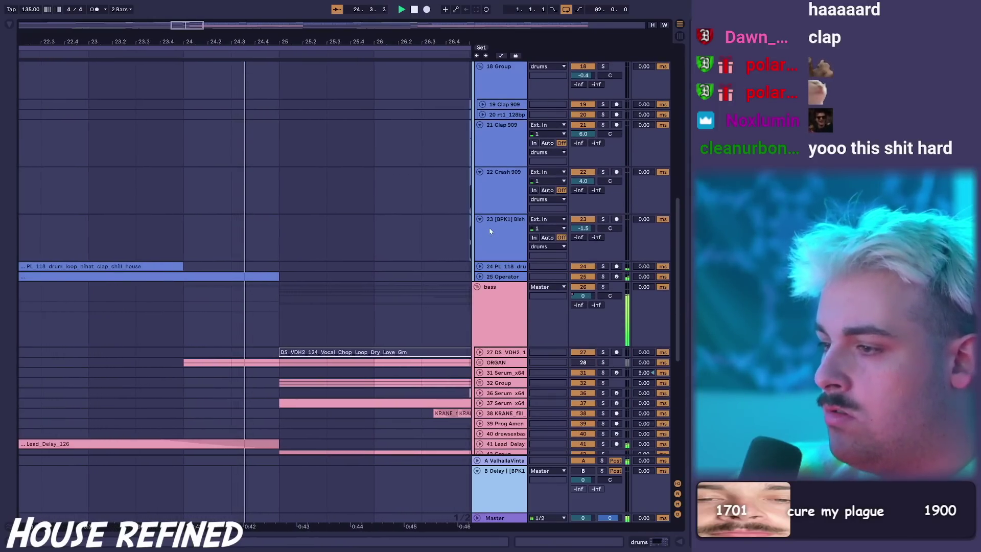
scroll(489, 228, down, 8)
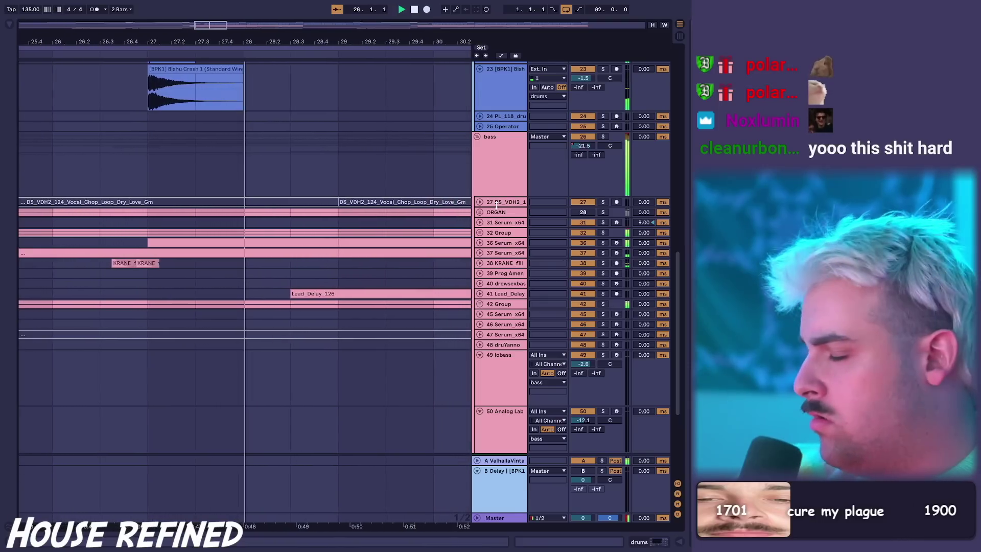
scroll(516, 257, down, 9)
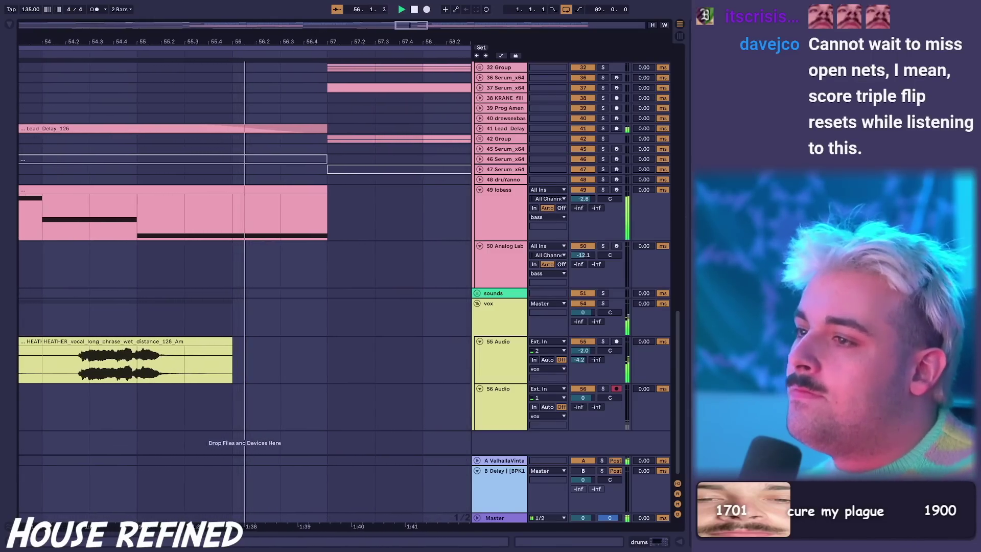
- Unfold the 42 Group and 32 Group inside the bass group, and fold the 32 Group back up once the song ends
click(481, 139)
scroll(483, 153, up, 4)
click(481, 164)
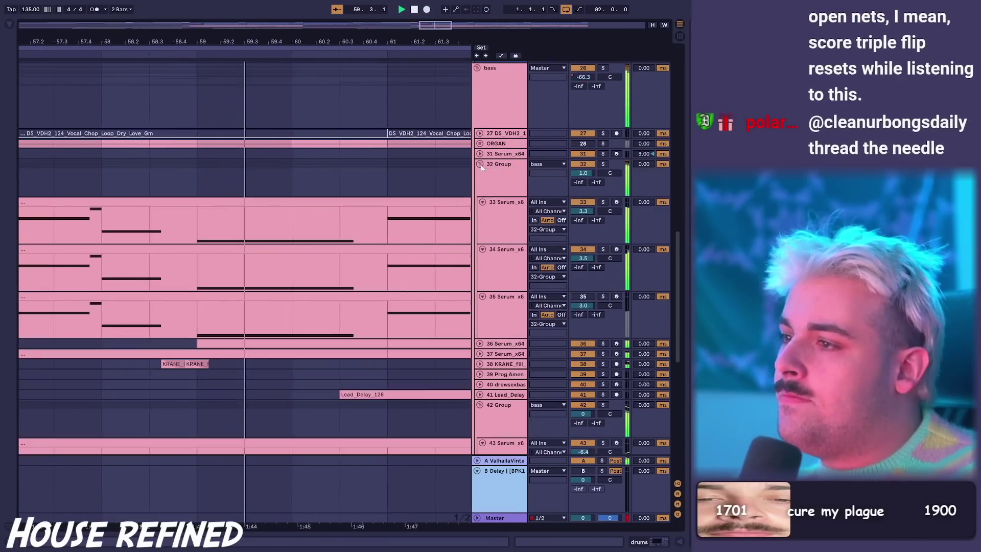
scroll(504, 194, down, 2)
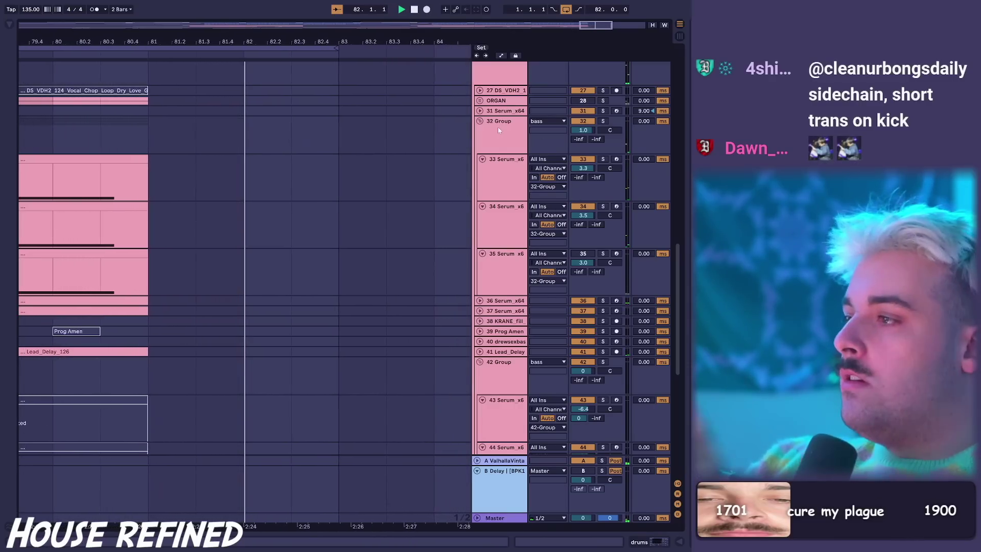
click(480, 122)
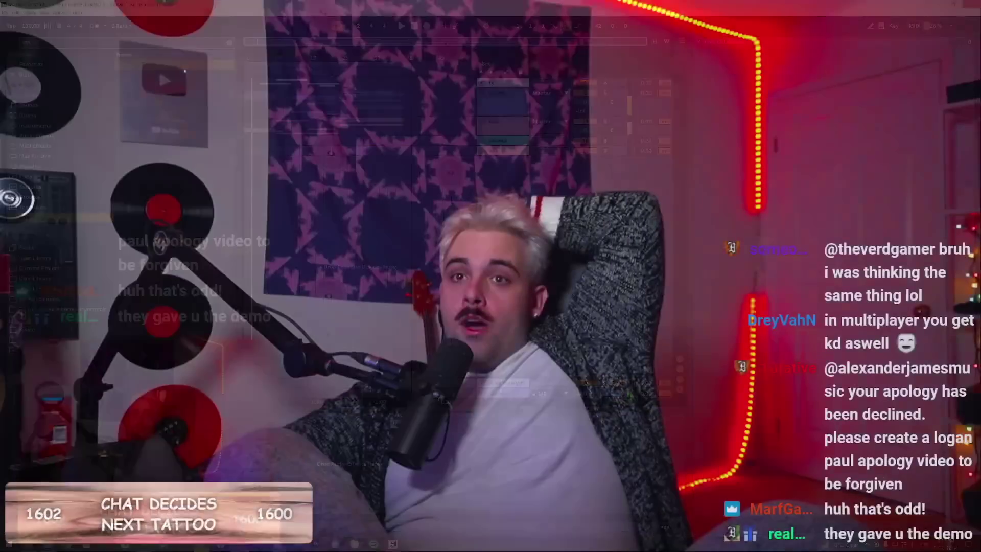